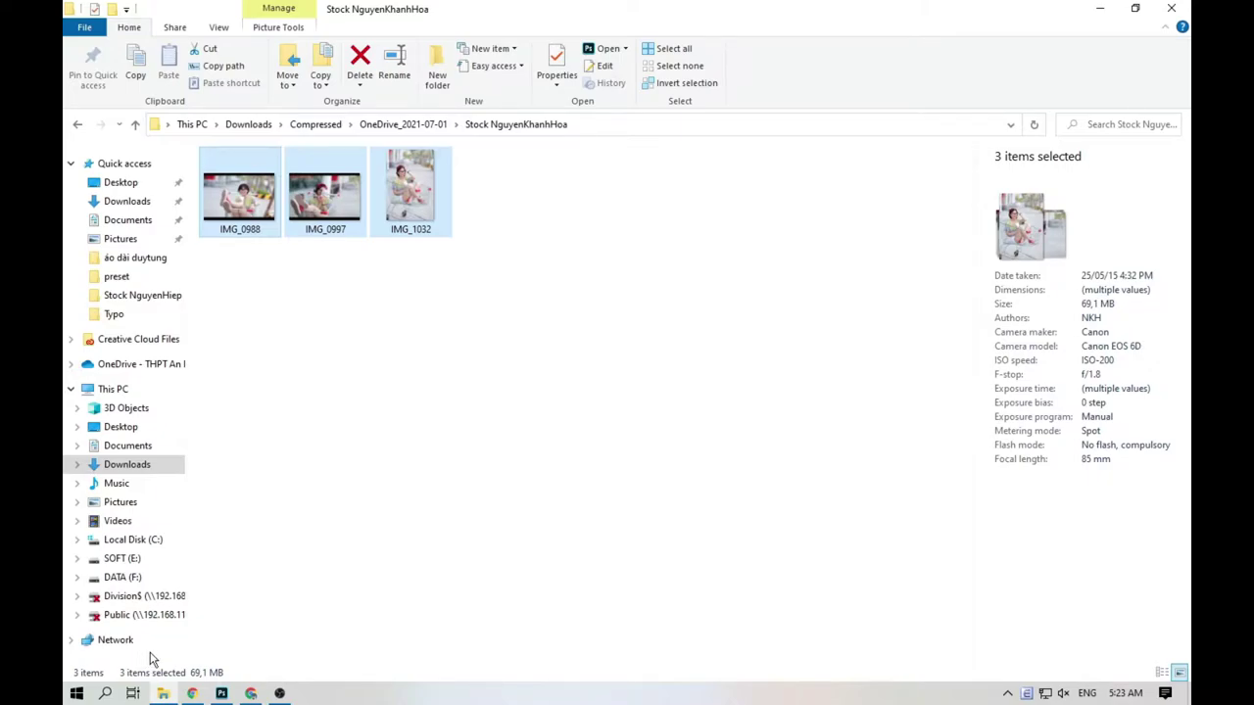
Select the raw photos IMG_0988, IMG_0997 and IMG_1032 in the stock folder and open them in Photoshop's Camera Raw.
click(492, 294)
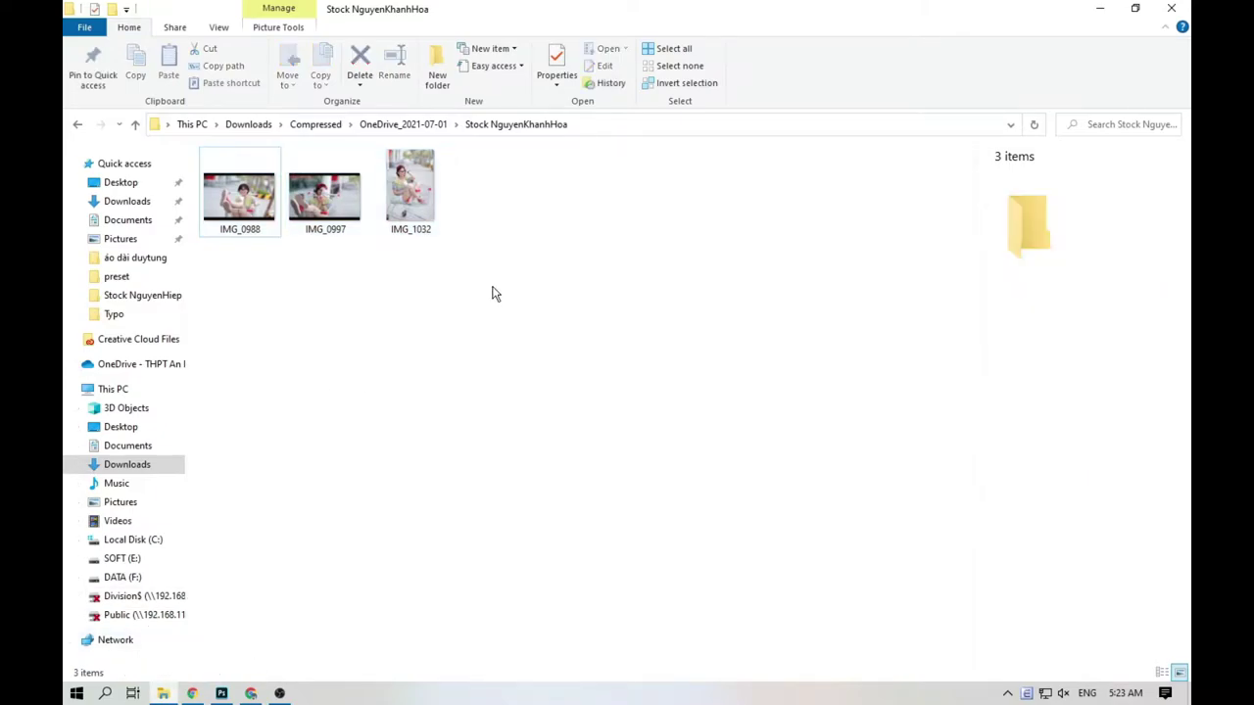
drag(493, 289, 294, 149)
ctrl+click(239, 181)
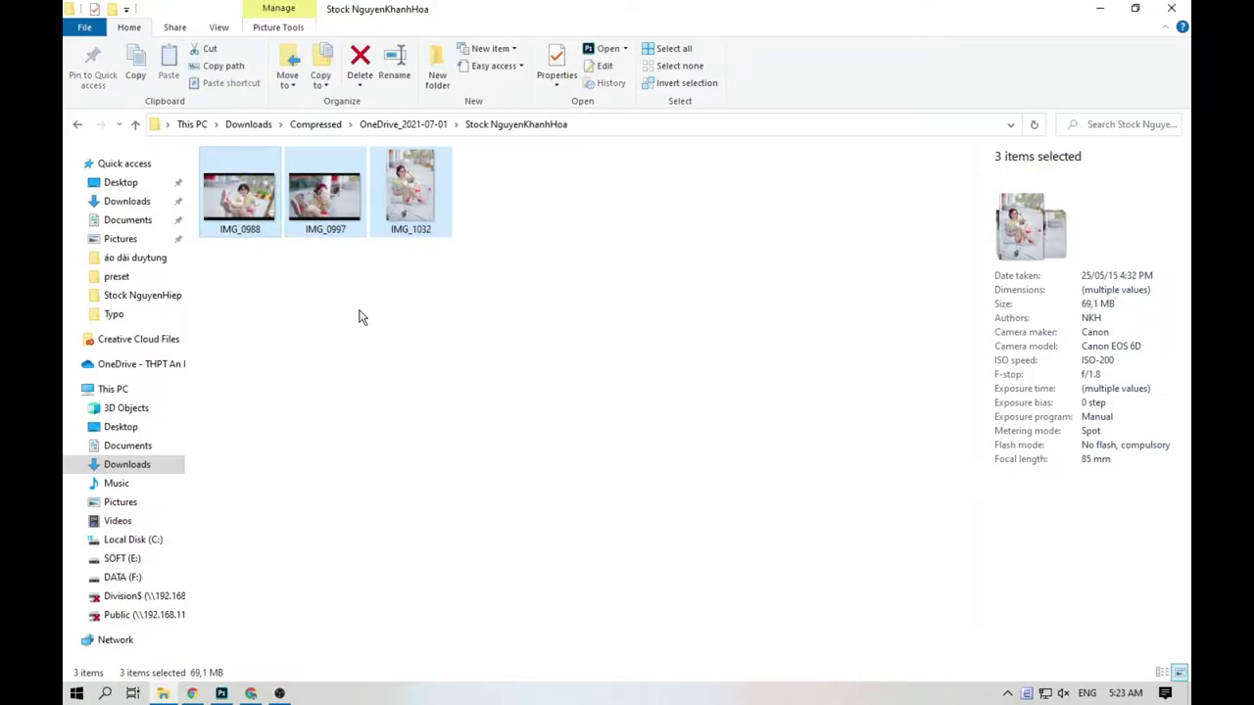
click(281, 241)
drag(519, 260, 573, 449)
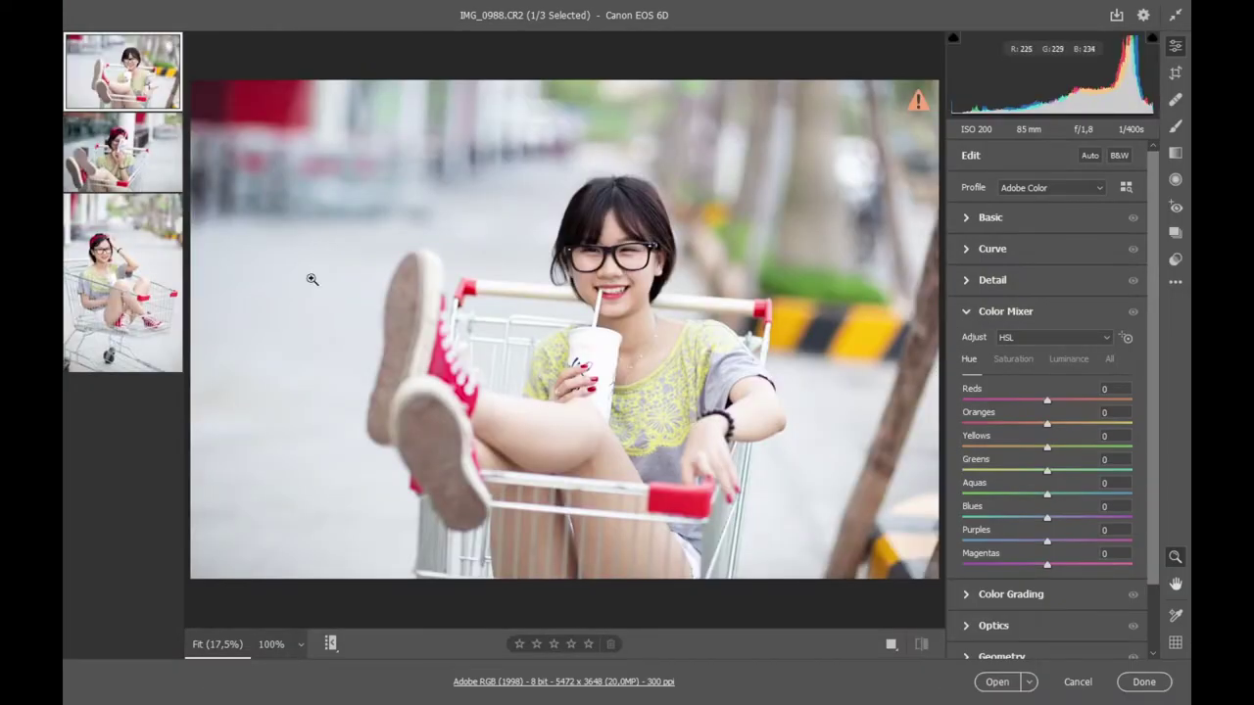
Review the other photos in the set and select IMG_0997 for editing with its Basic adjustments shown.
click(148, 172)
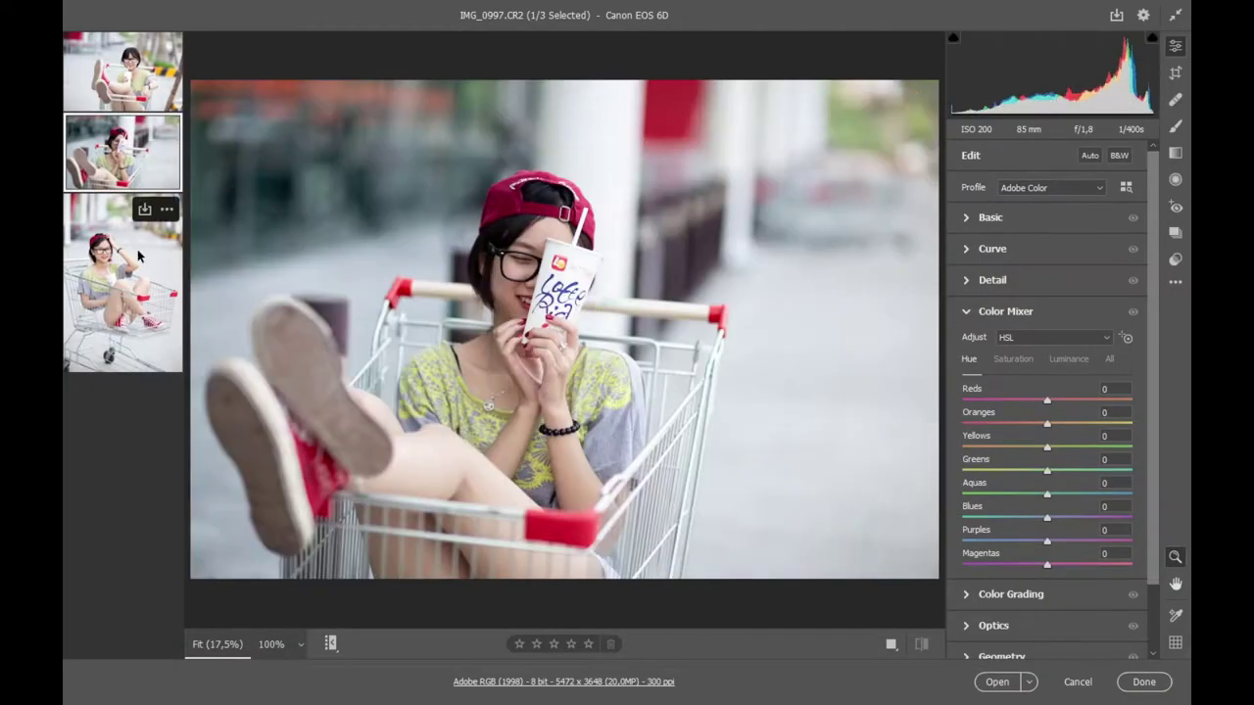
click(1014, 220)
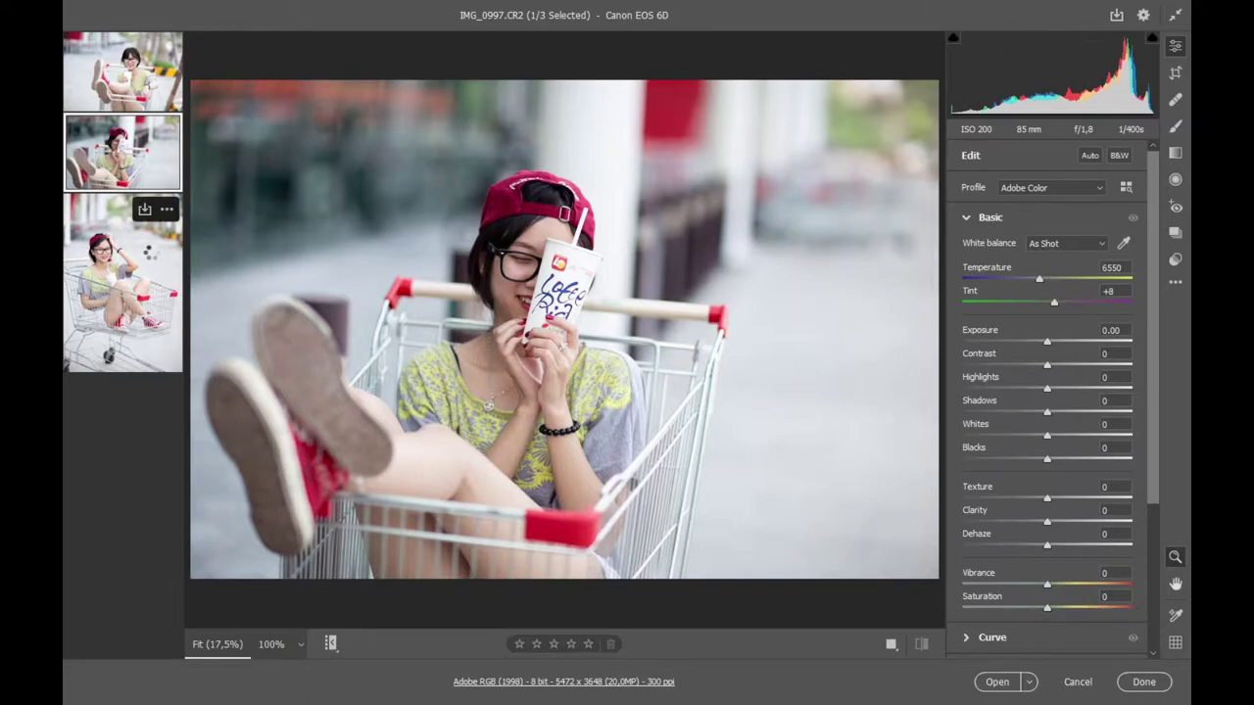
click(155, 255)
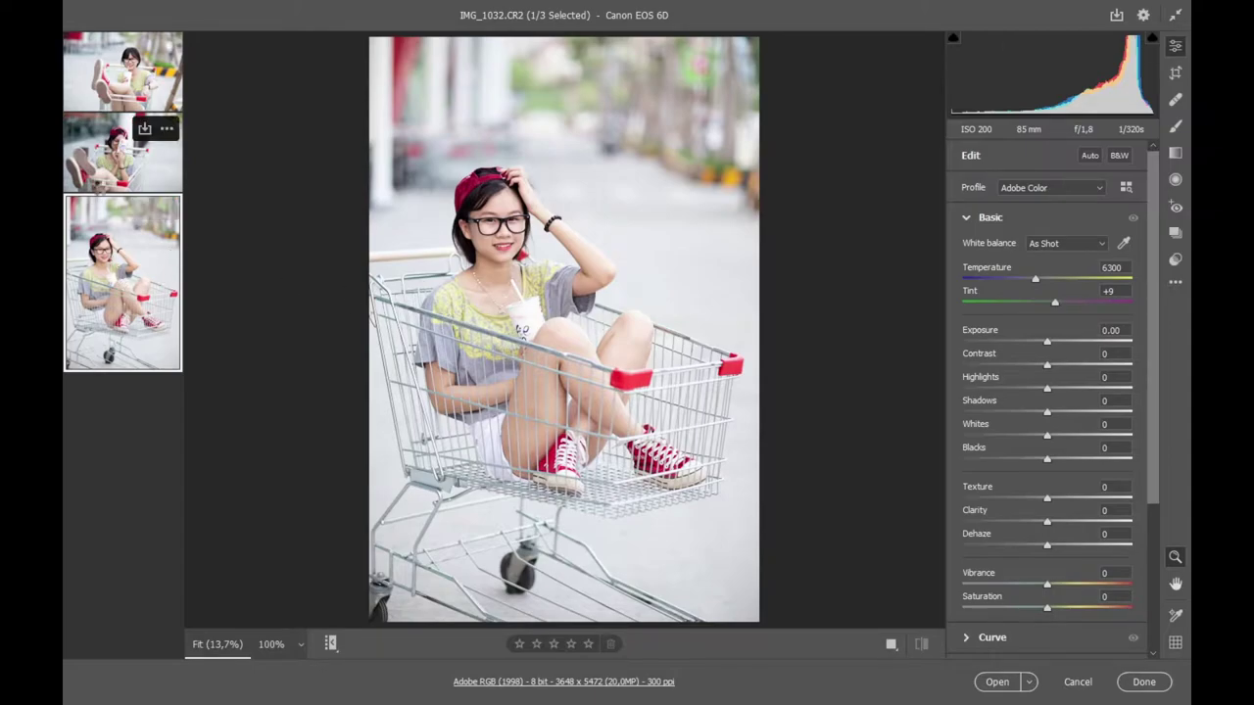
click(108, 157)
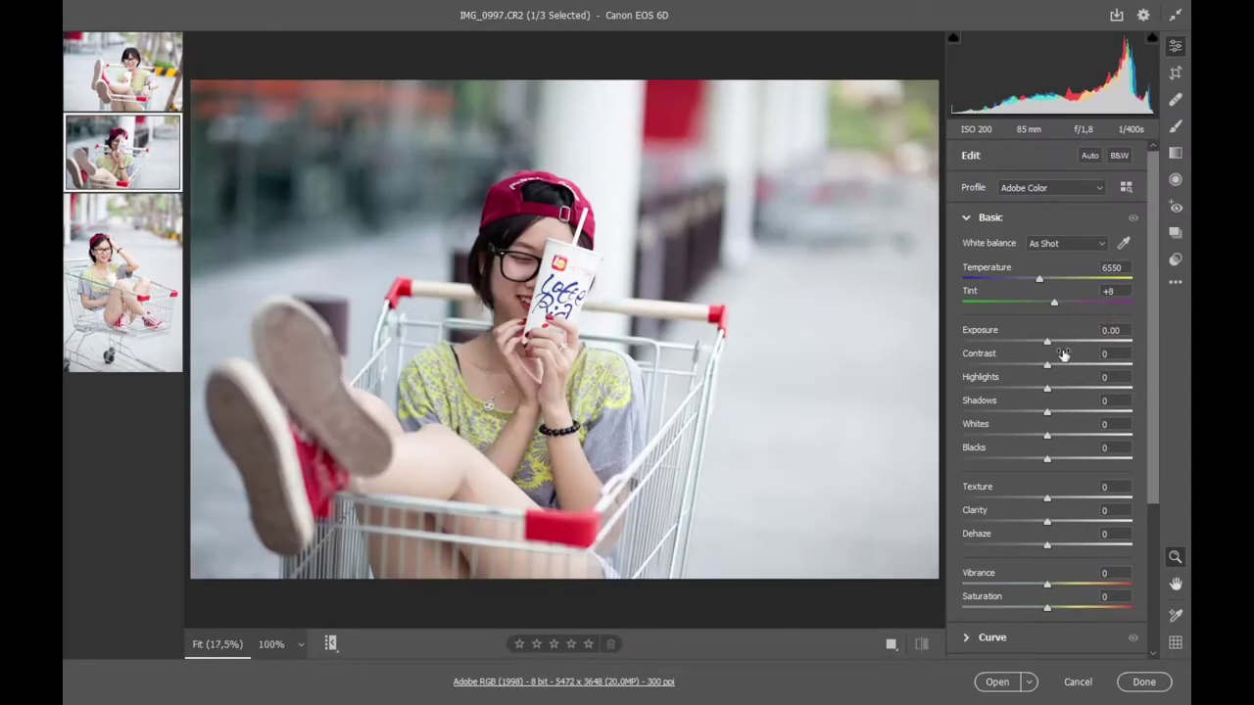
Set IMG_0997's exposure to -0.50, temperature to 6400 and contrast to +16.
drag(1047, 341, 1039, 344)
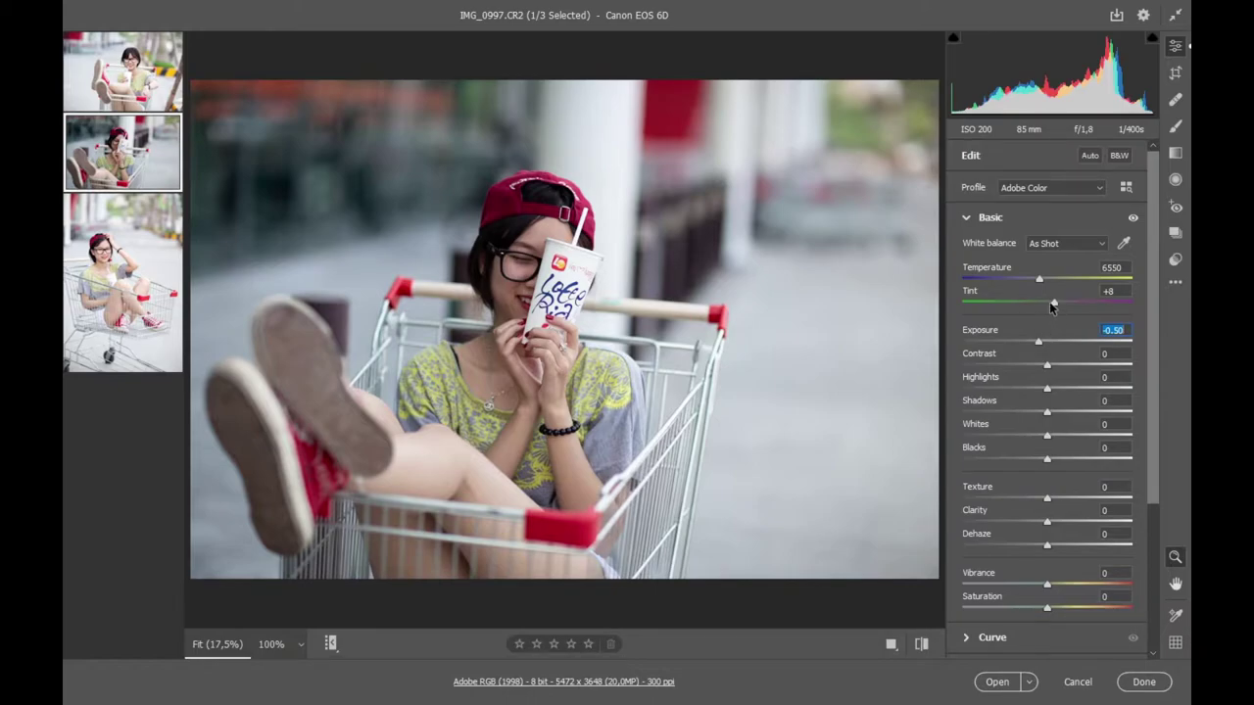
drag(1041, 280, 1039, 285)
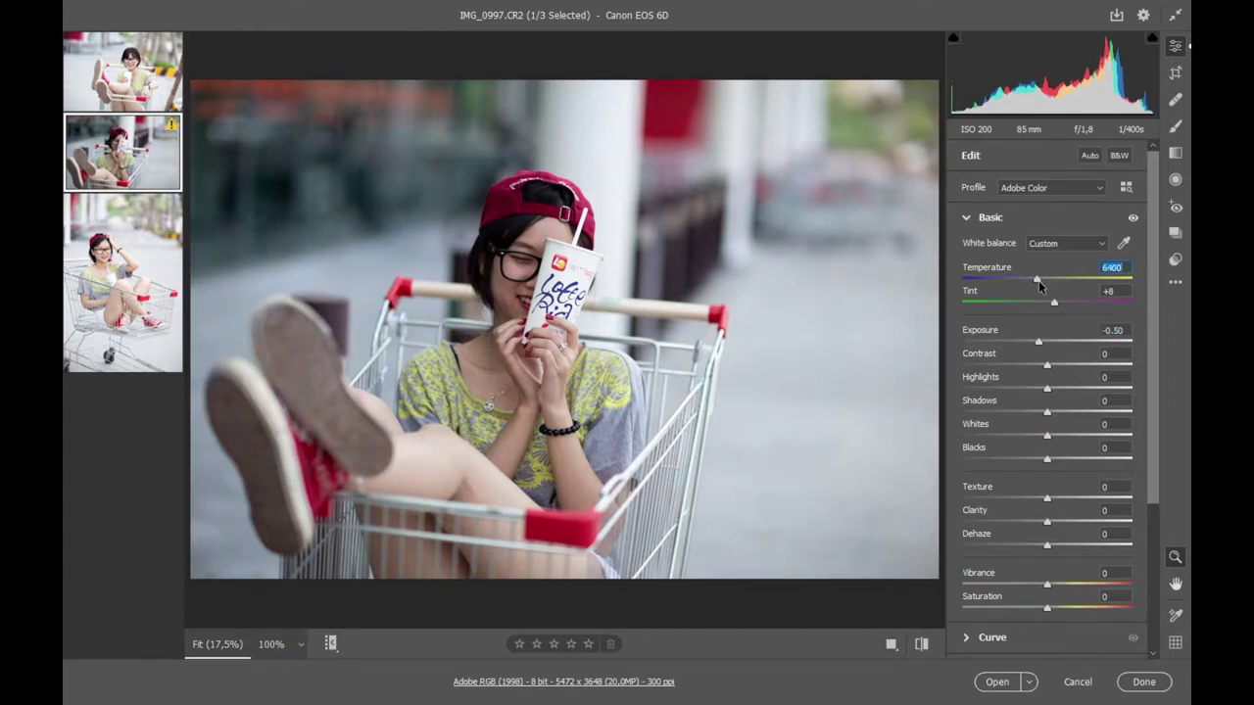
click(1047, 367)
drag(1047, 368, 1061, 370)
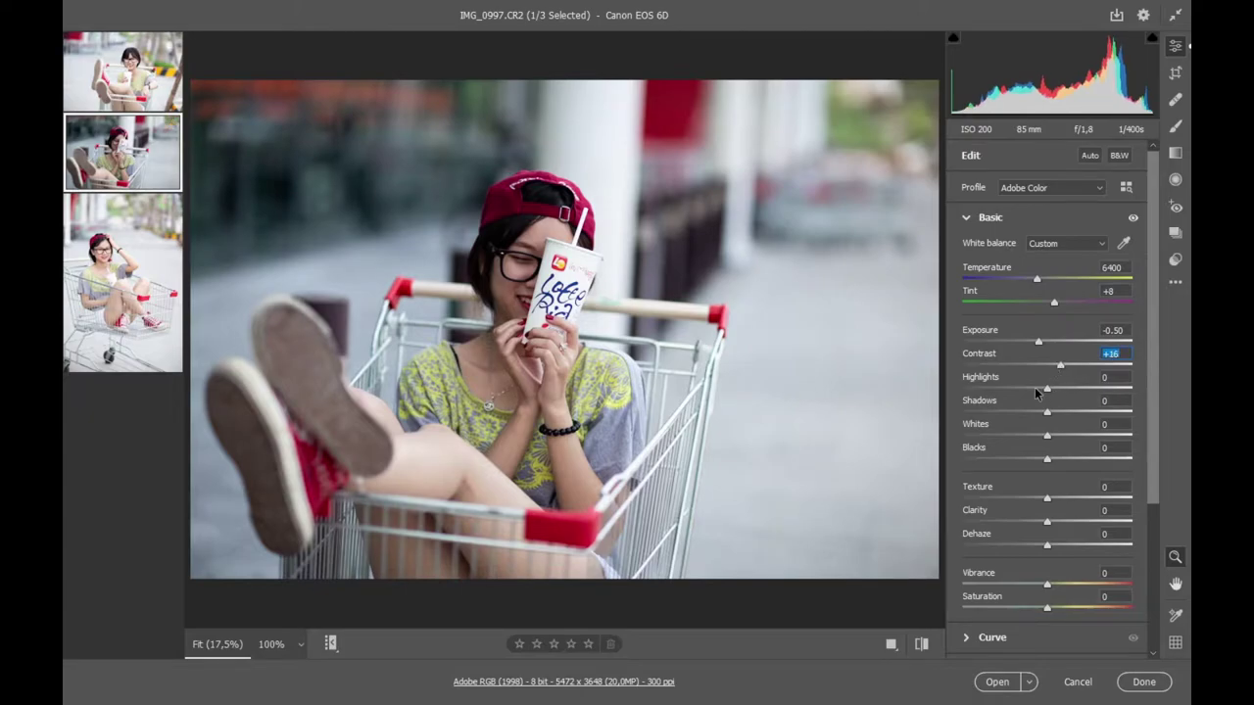
Set highlights to -34, shadows to +51 and blacks to +70, trying stronger whites but returning them to 0.
drag(1047, 391, 1090, 423)
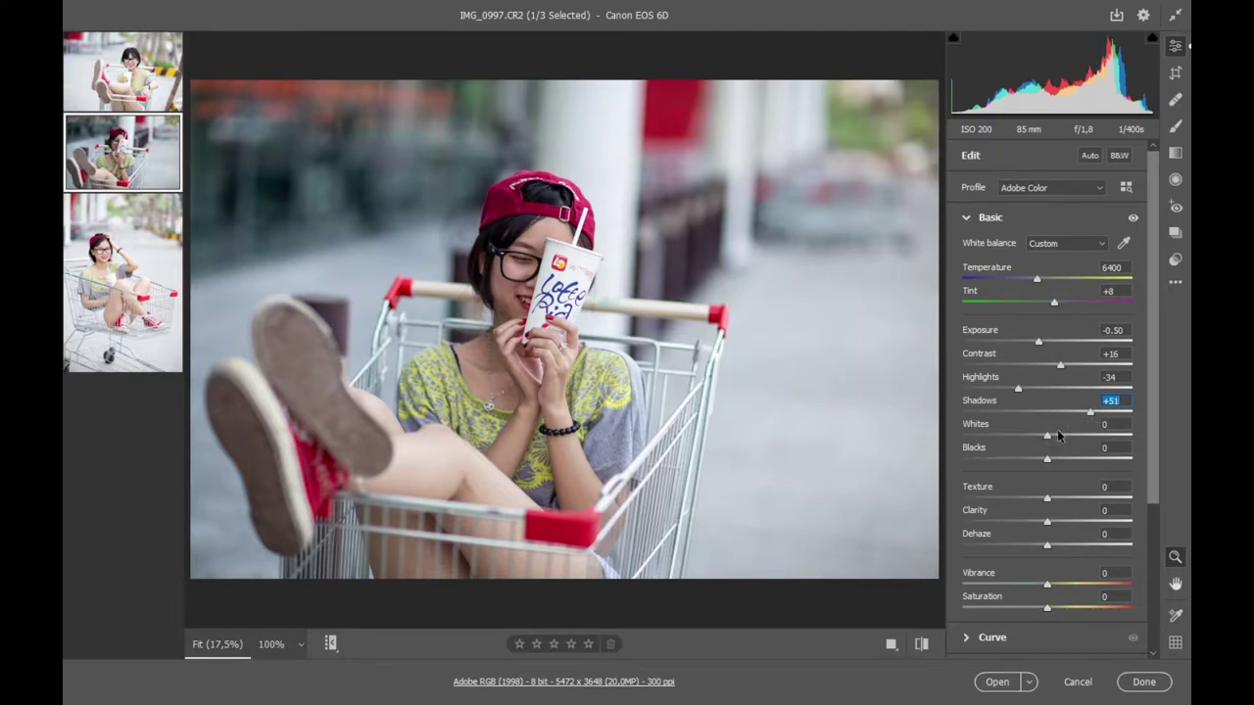
drag(1047, 435, 1106, 434)
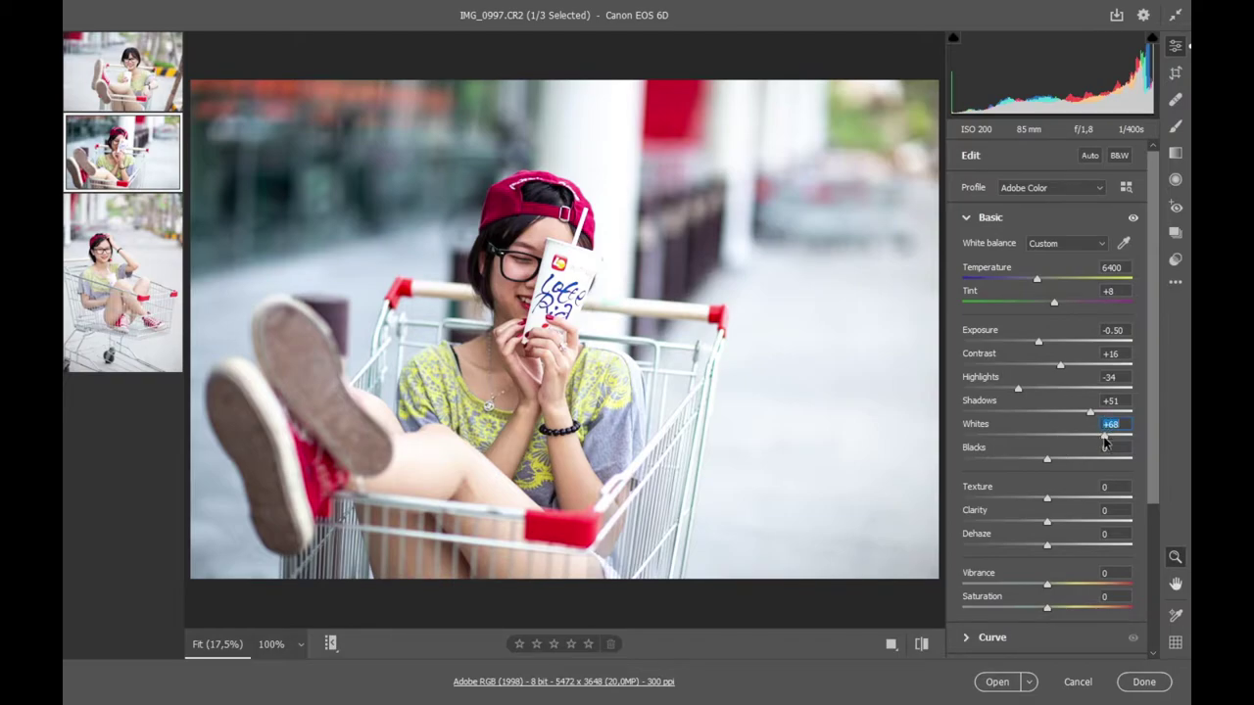
text(0)
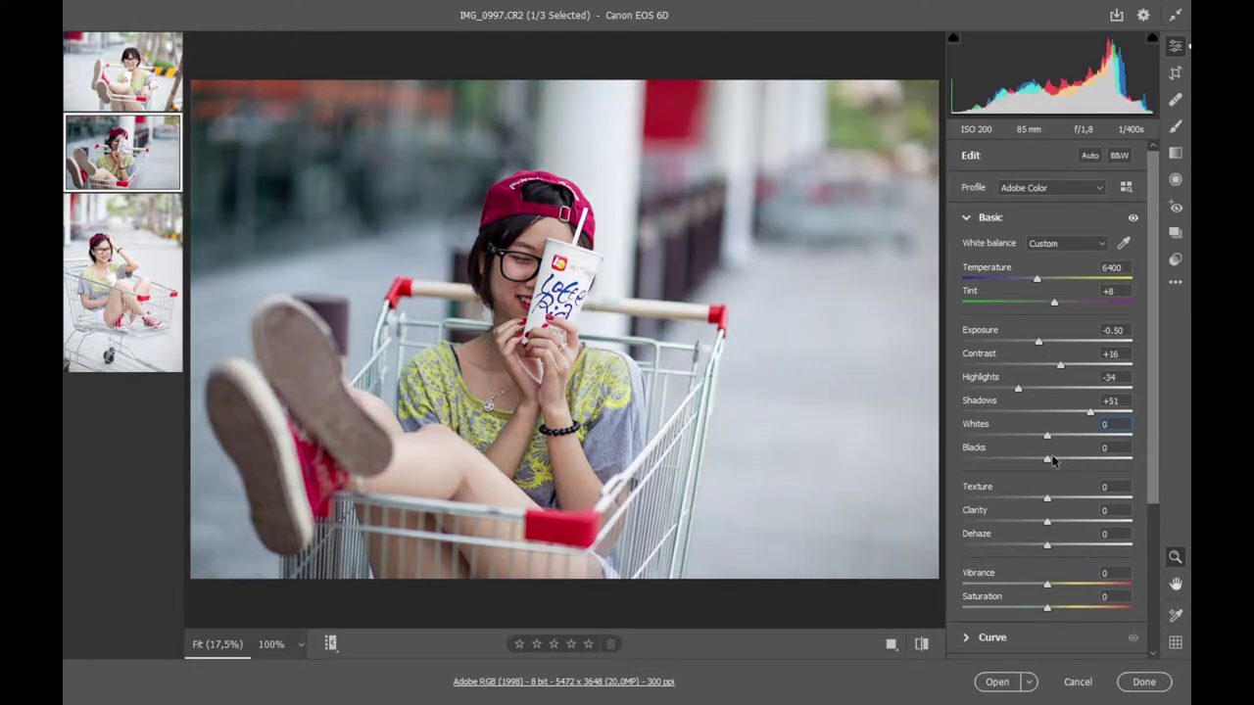
drag(1046, 458, 1107, 460)
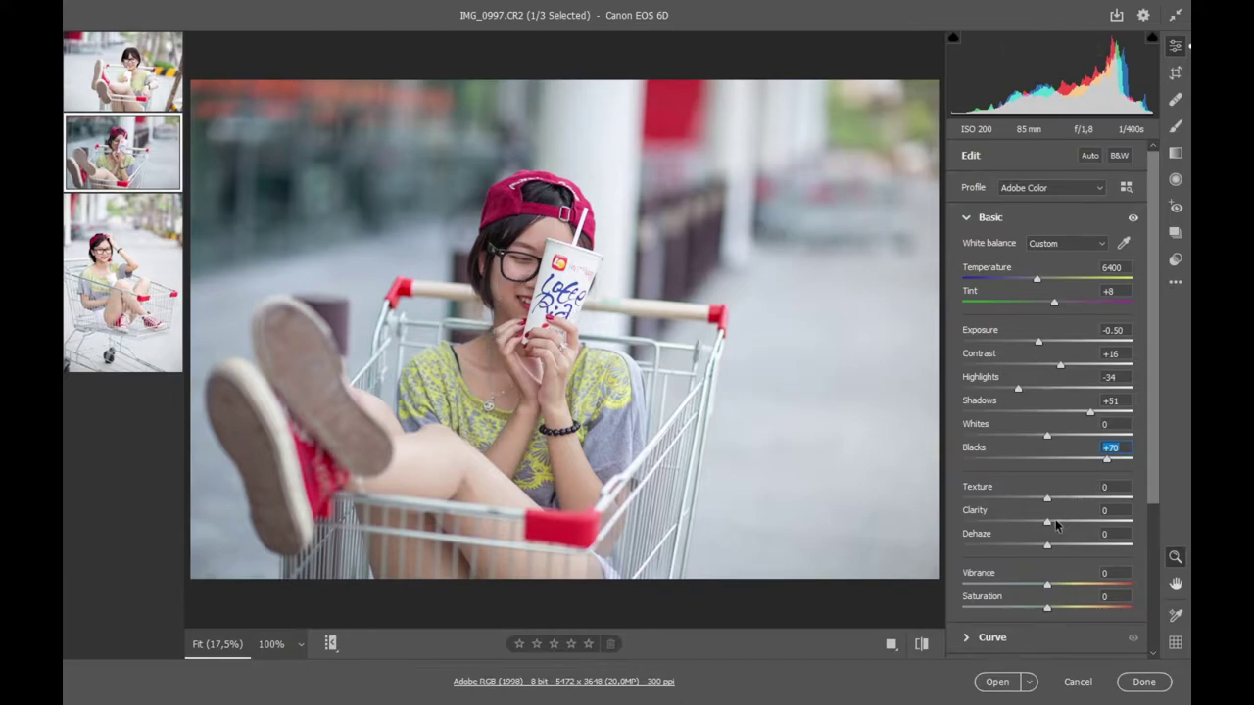
Soften the photo with clarity -13, and set vibrance to +12 and saturation to -6.
drag(1047, 521, 1036, 526)
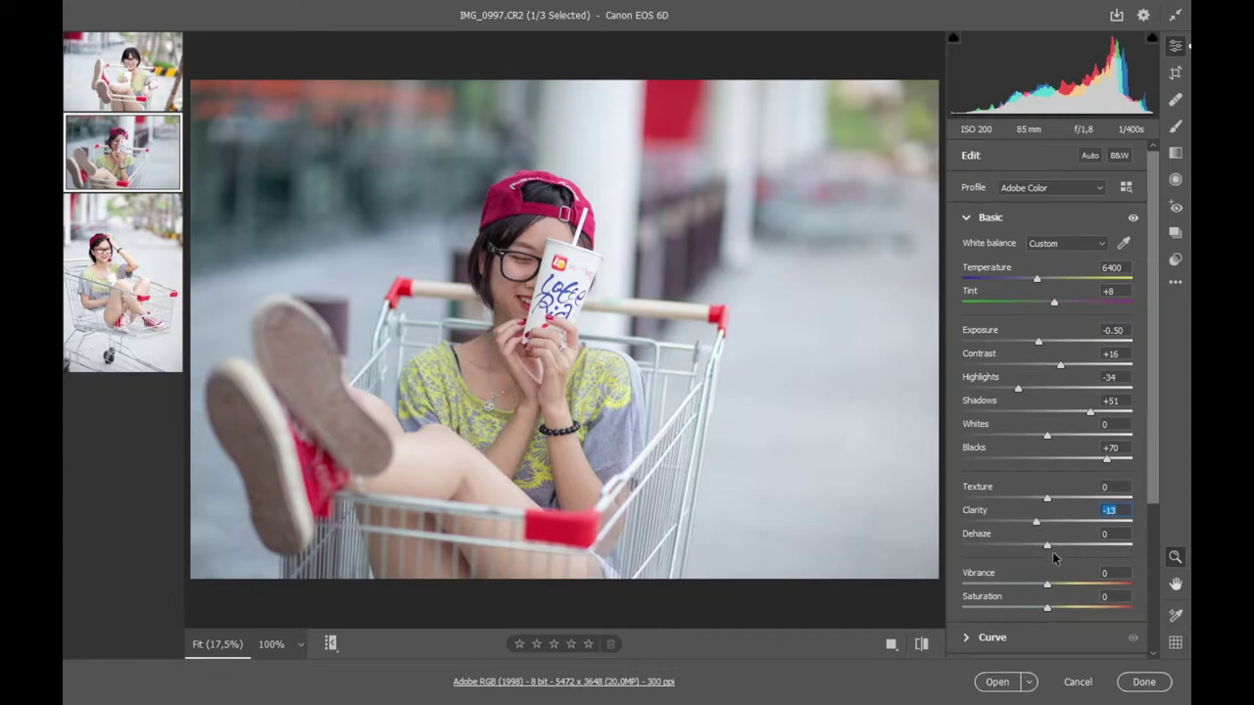
mouse_move(1047, 586)
mouse_down()
mouse_move(1065, 586)
mouse_move(1040, 609)
mouse_up()
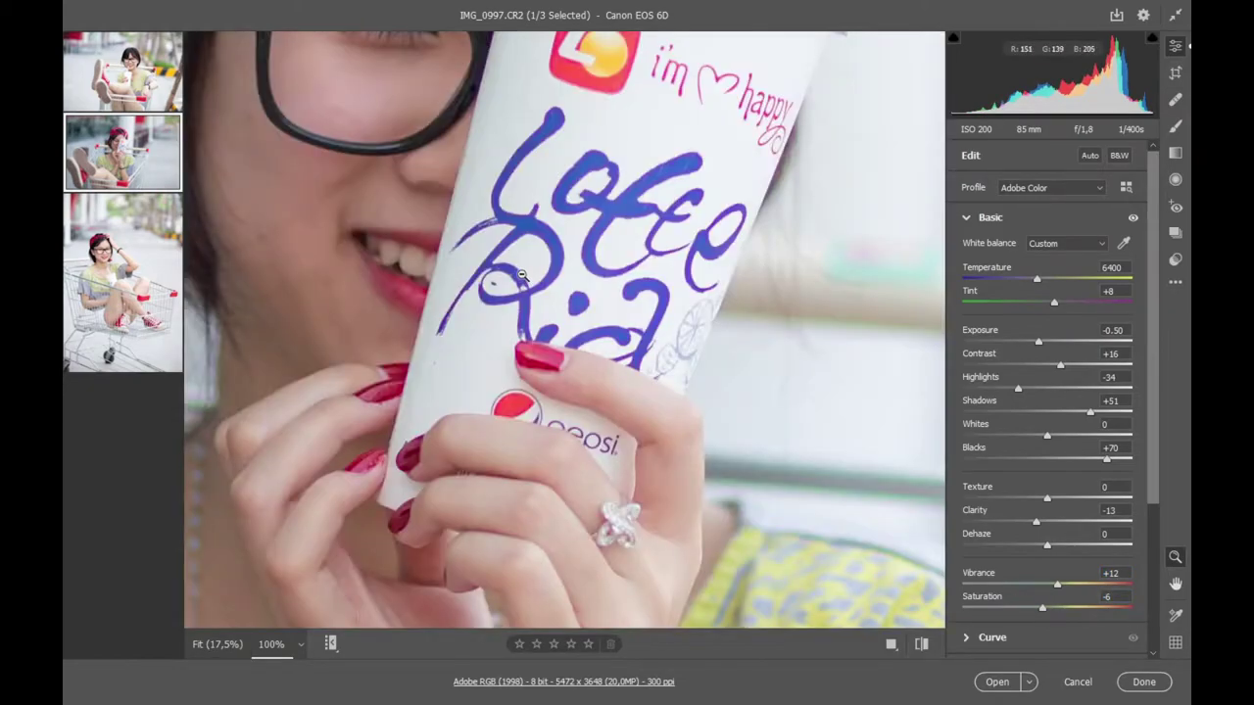
drag(525, 280, 409, 163)
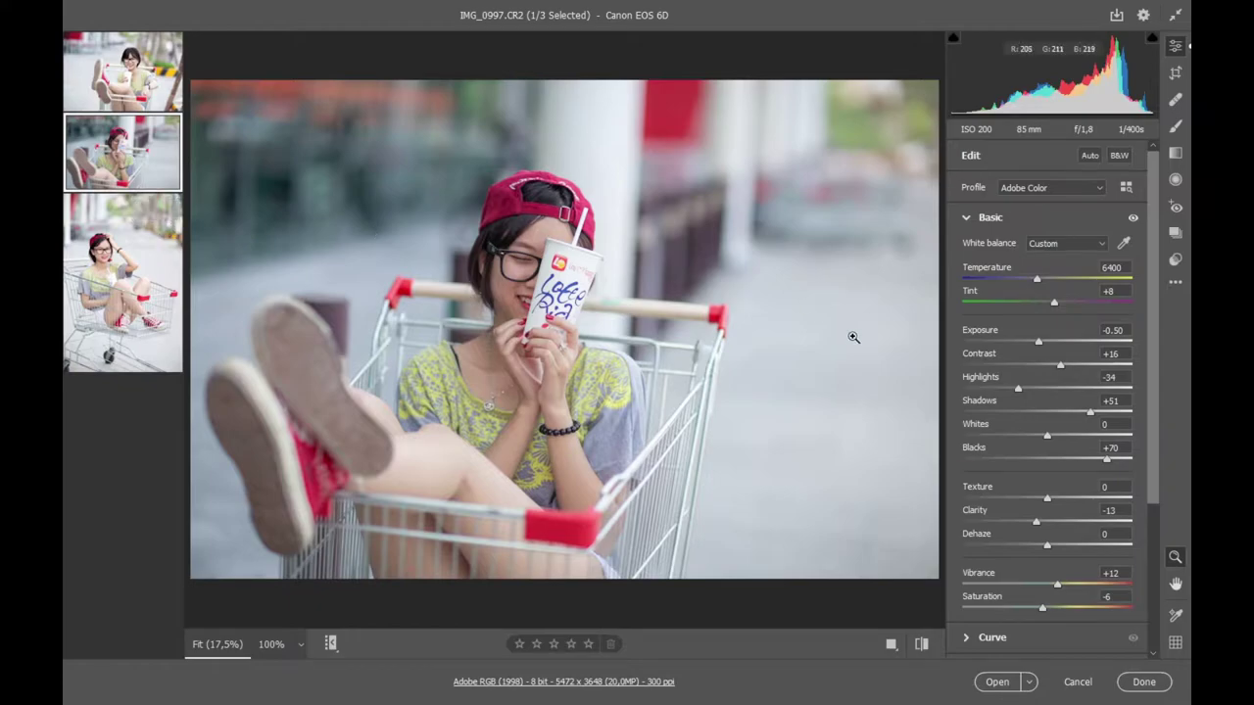
Compare the original and edited photo side by side at 33% zoom, centred on the girl's face and hands.
click(890, 643)
drag(789, 304, 670, 269)
right_click(674, 74)
mouse_move(784, 118)
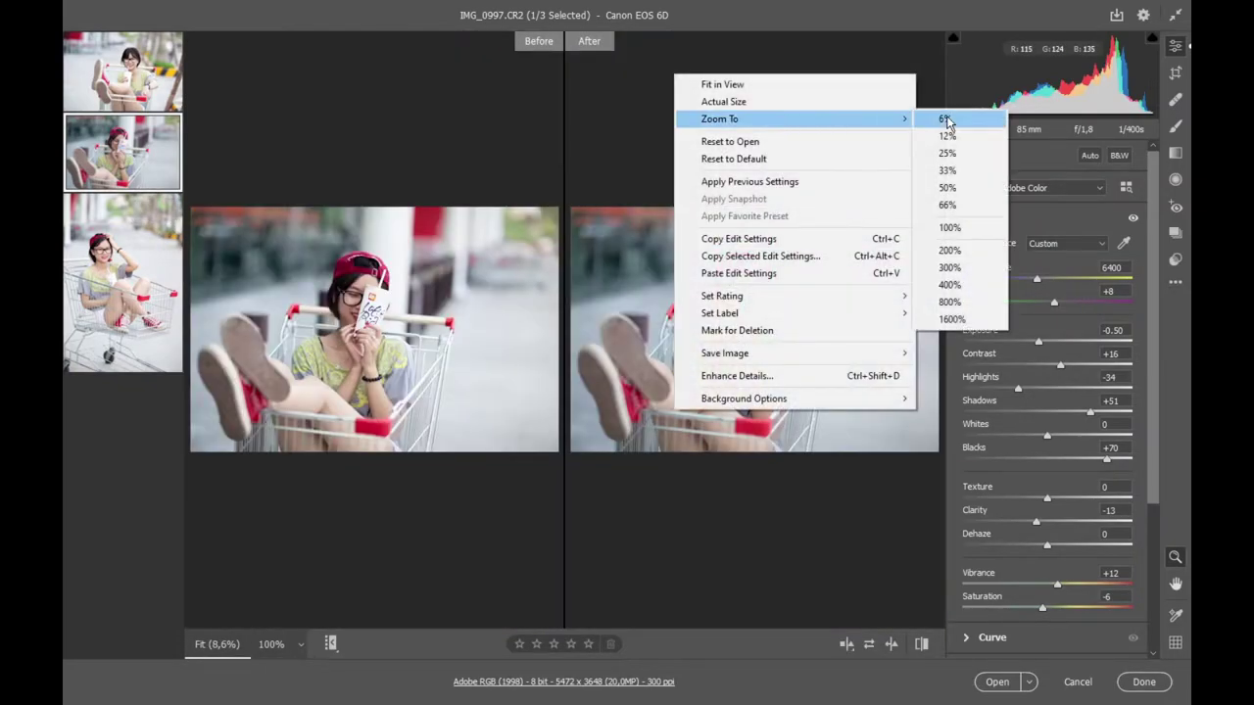
click(947, 187)
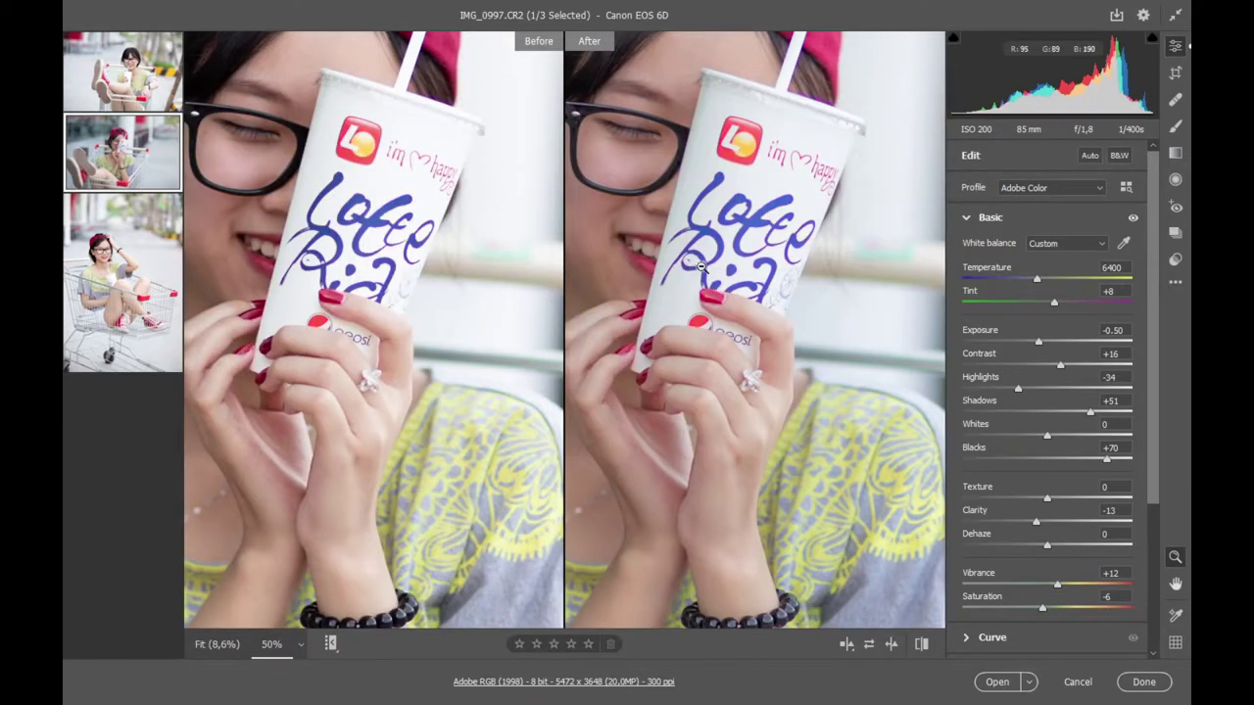
right_click(718, 251)
mouse_move(802, 129)
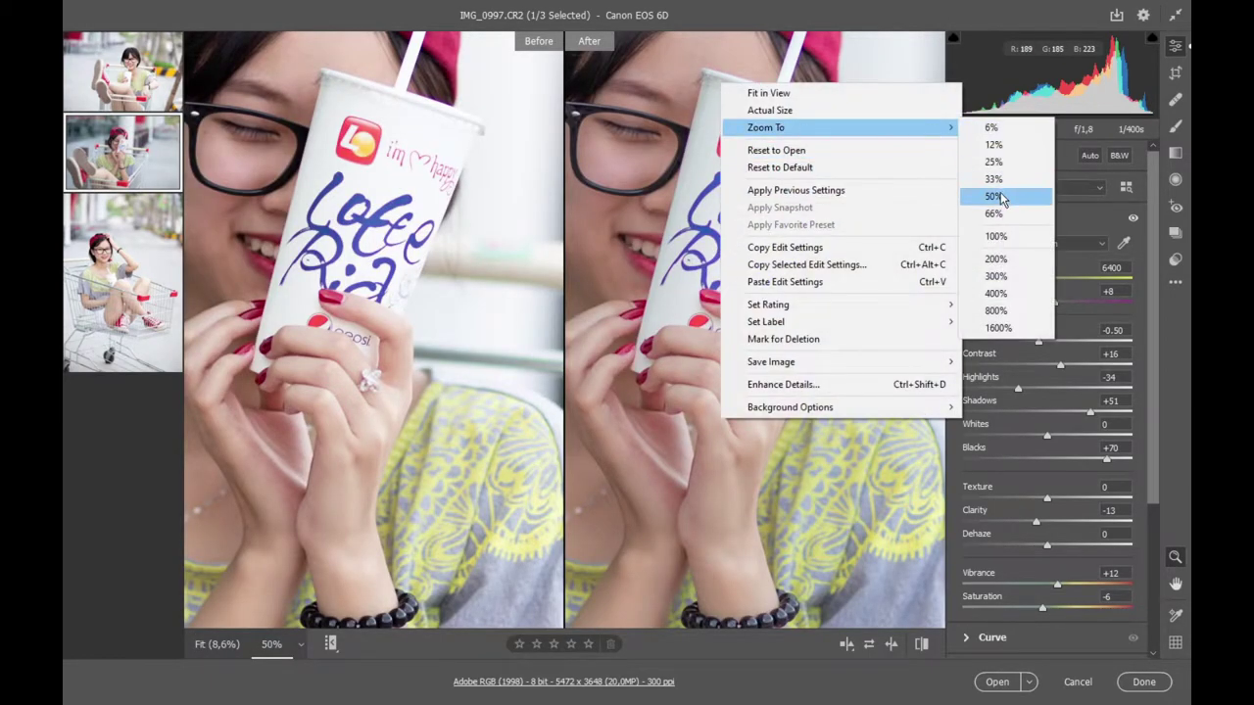
click(993, 179)
drag(746, 271, 739, 307)
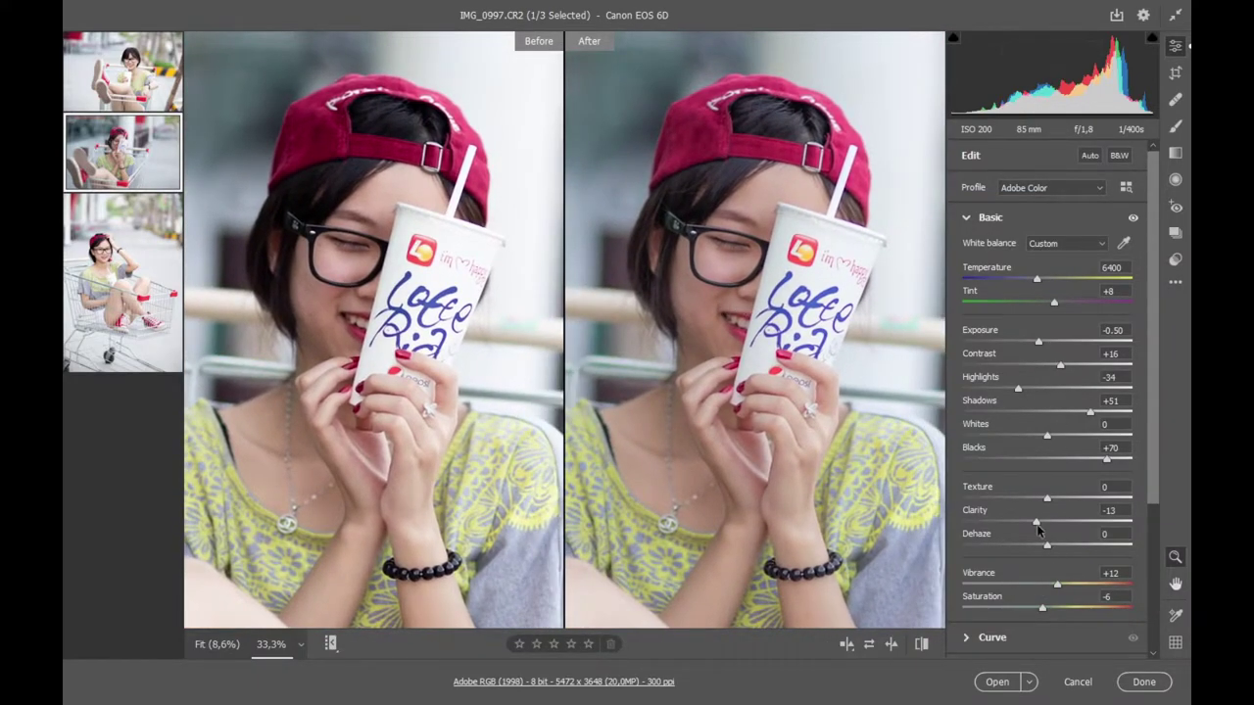
Increase the sharpening amount slightly and raise the sharpening masking in the Detail settings.
drag(1156, 333, 1154, 560)
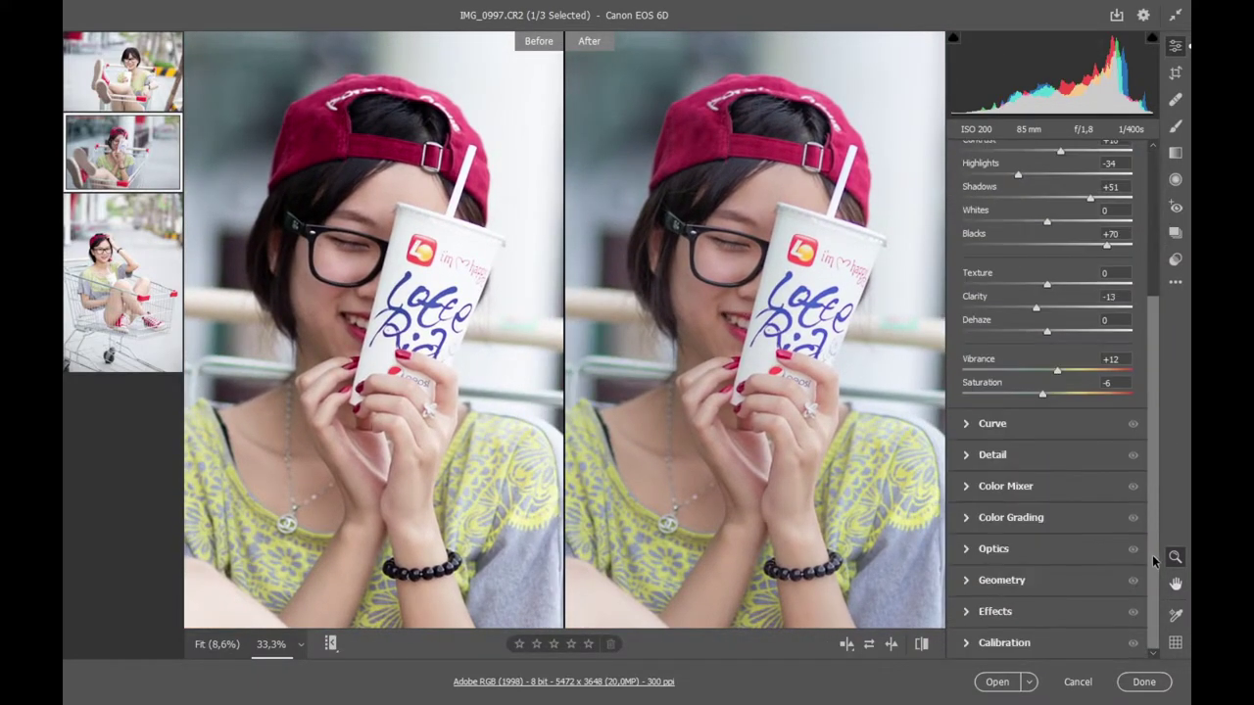
click(1037, 458)
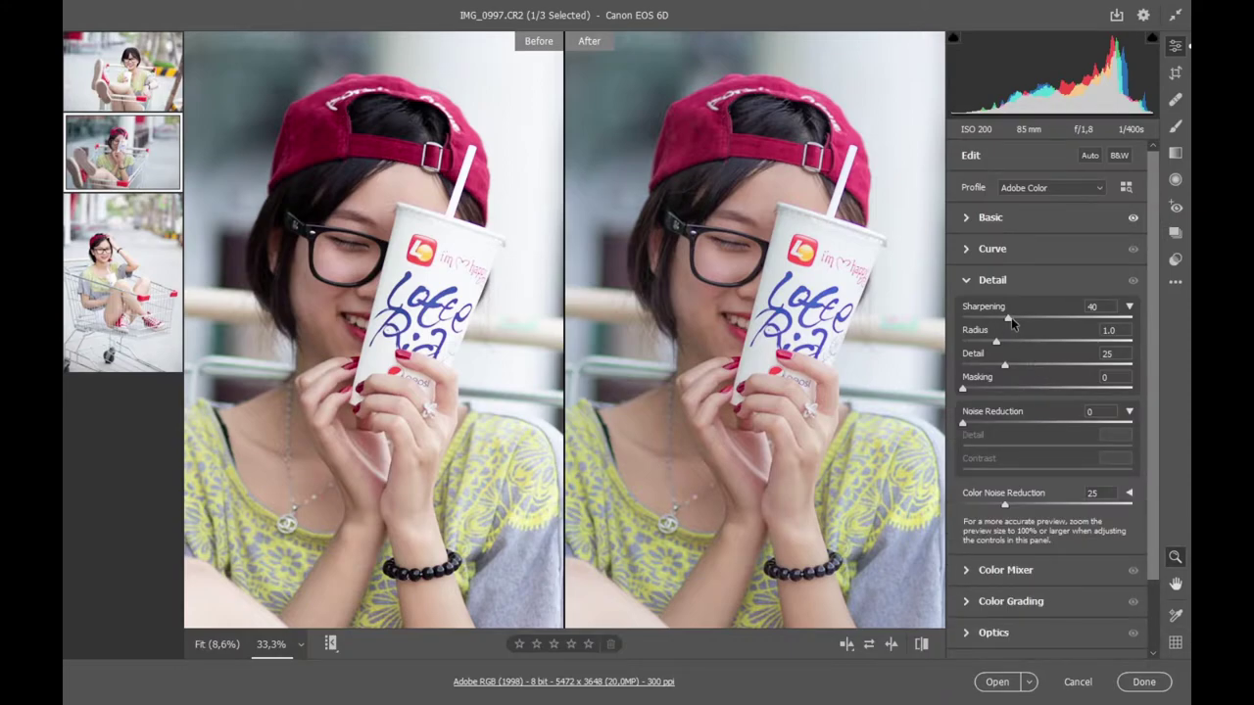
drag(1011, 318, 1026, 320)
drag(963, 389, 1046, 392)
click(997, 284)
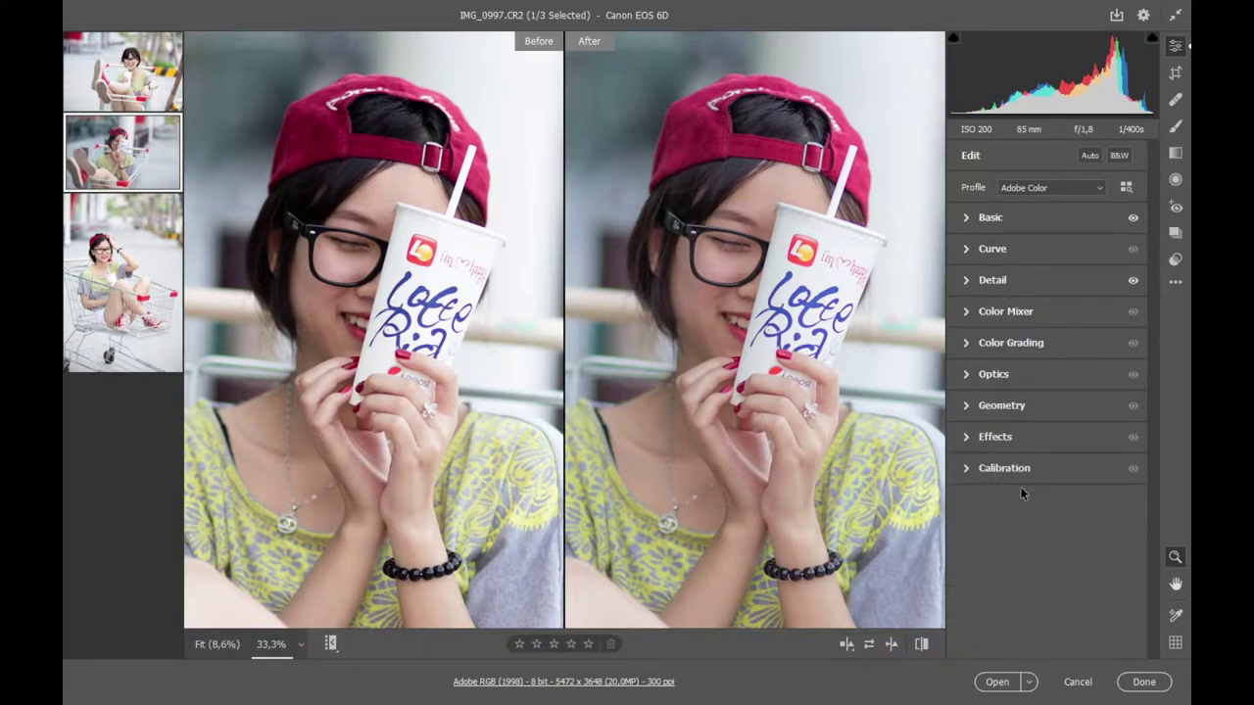
Adjust the darks and lower the shadows of the parametric curve with the whole photo in view.
click(992, 248)
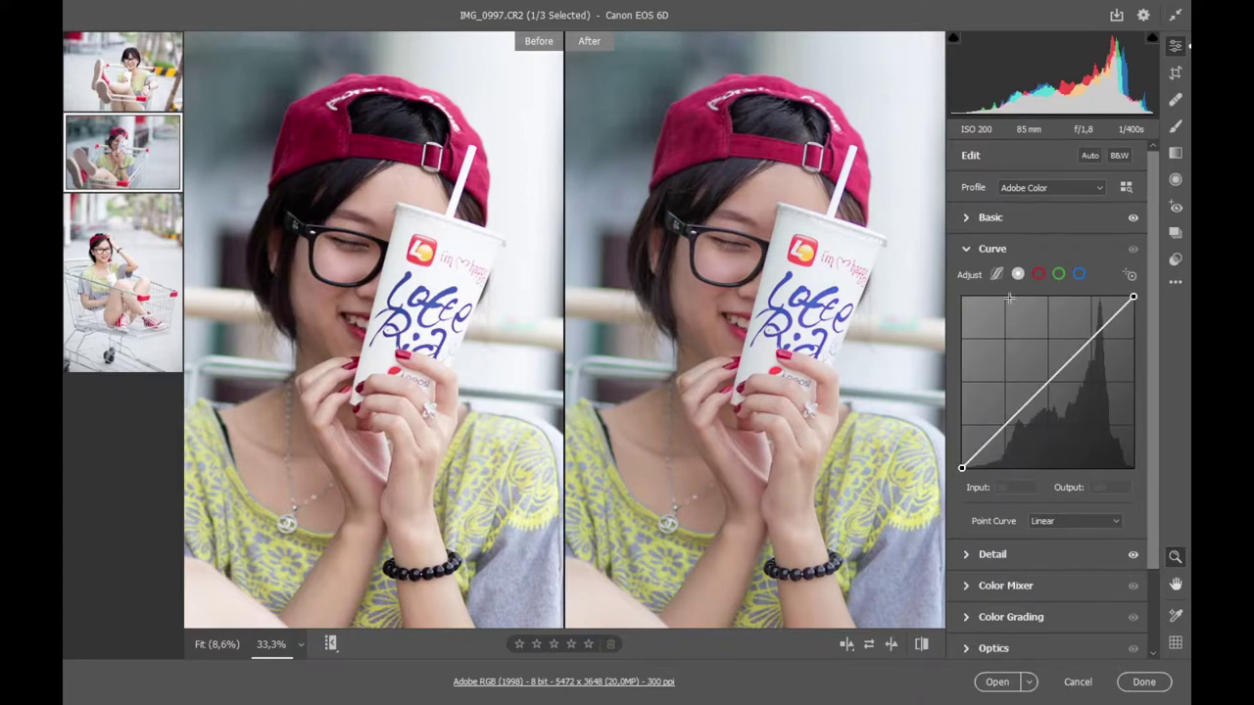
click(996, 274)
key(ctrl+0)
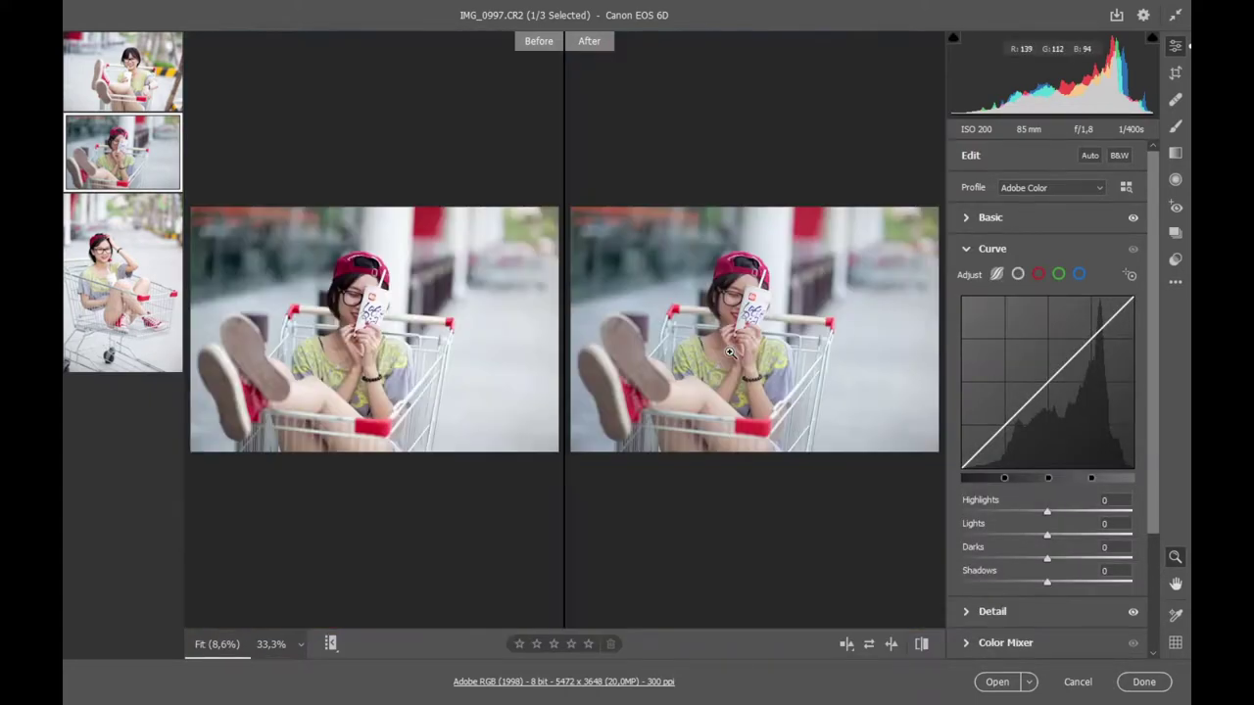
drag(1047, 561, 1024, 582)
Anchor the RGB point curve at its midpoint and raise an upper-tone point to input 193, output 197.
click(1018, 274)
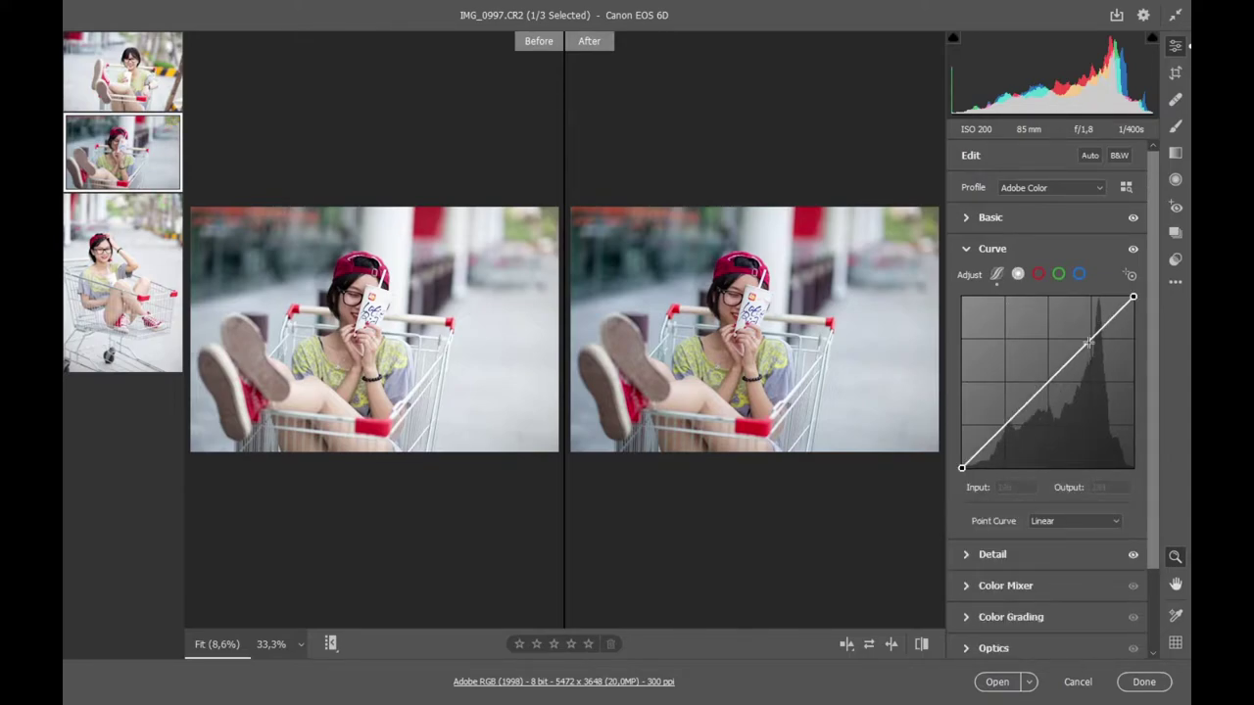
click(1046, 381)
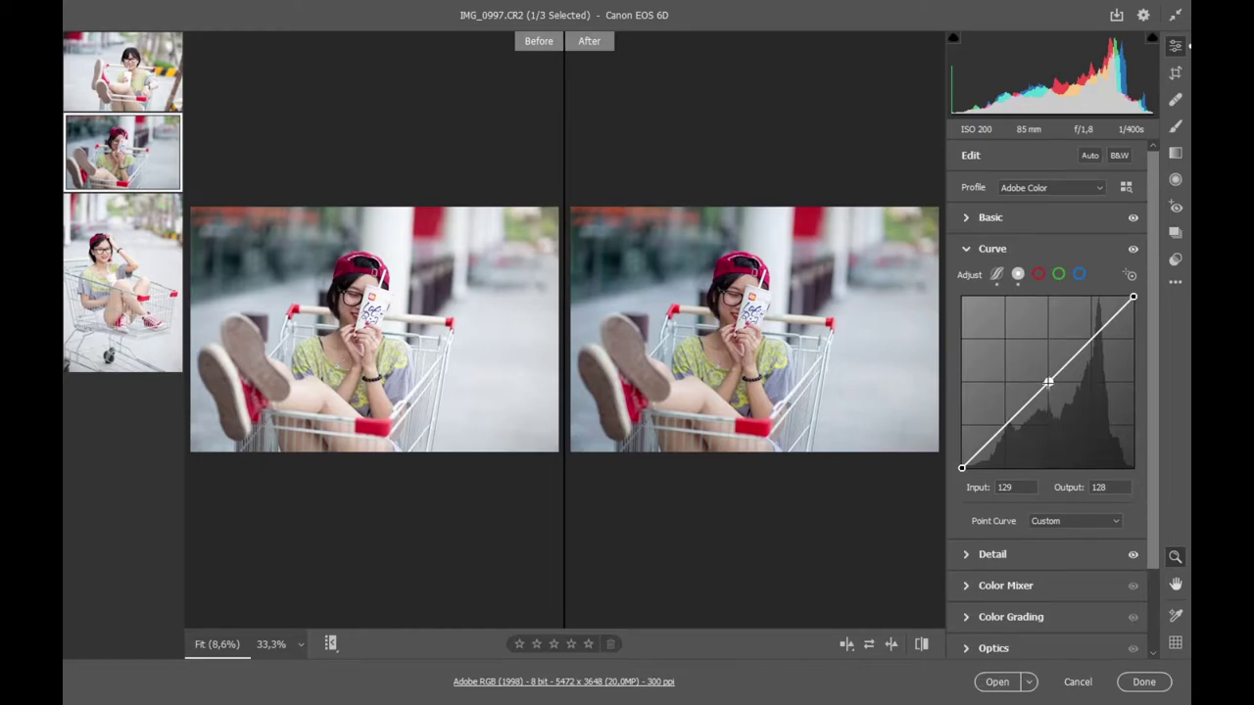
click(1091, 341)
key(Up)
key(Up)
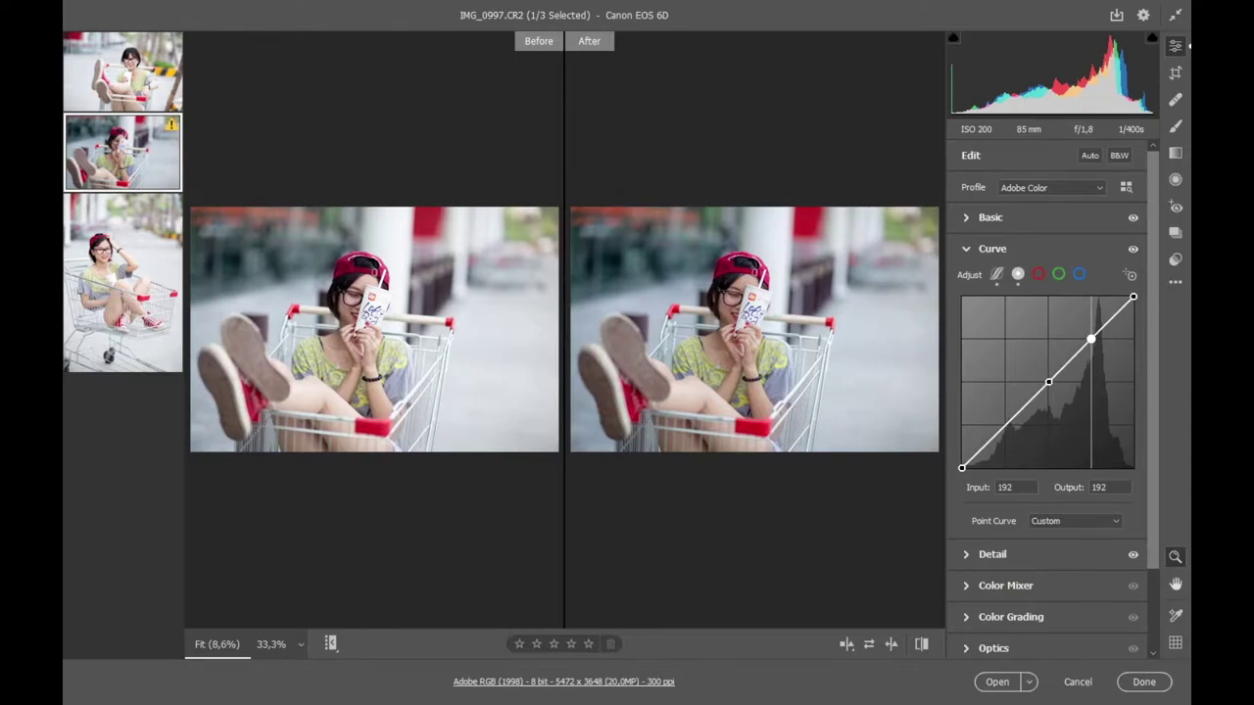
key(Right)
key(Right)
key(Right)
key(Up)
key(Left)
key(Left)
key(Left)
key(Down)
key(Down)
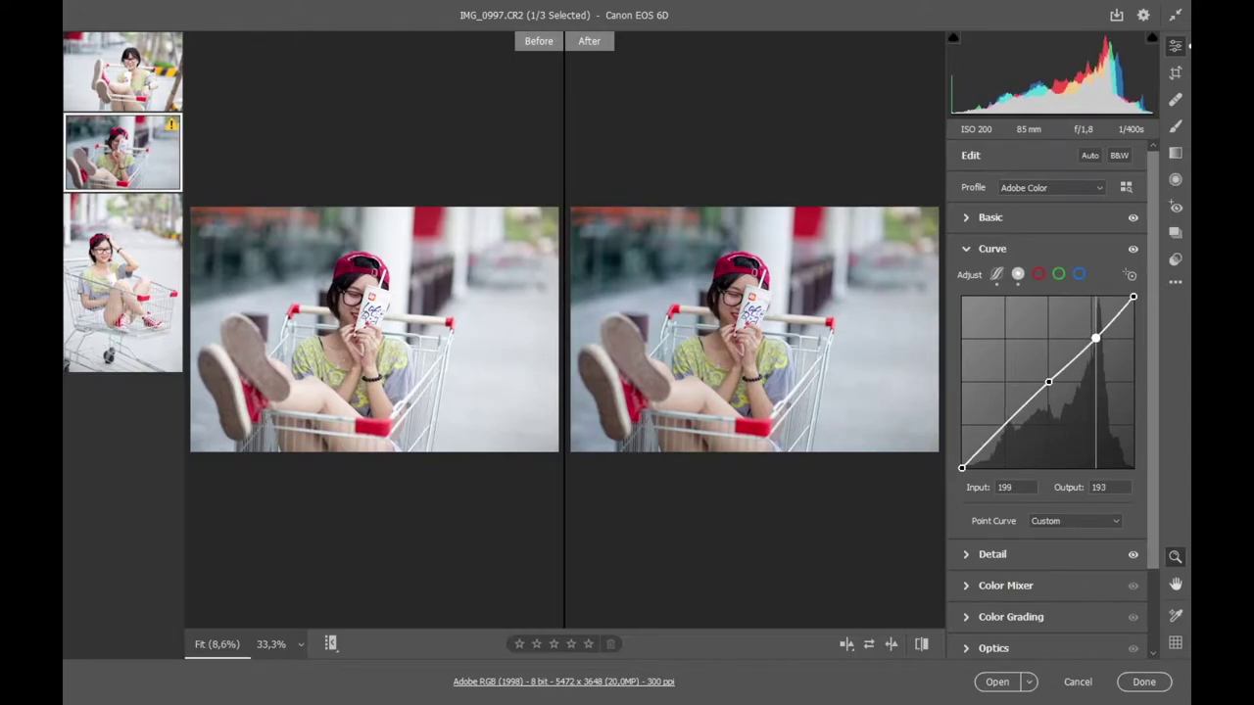
key(Left)
key(Up)
key(Up)
key(Up)
key(Up)
key(Up)
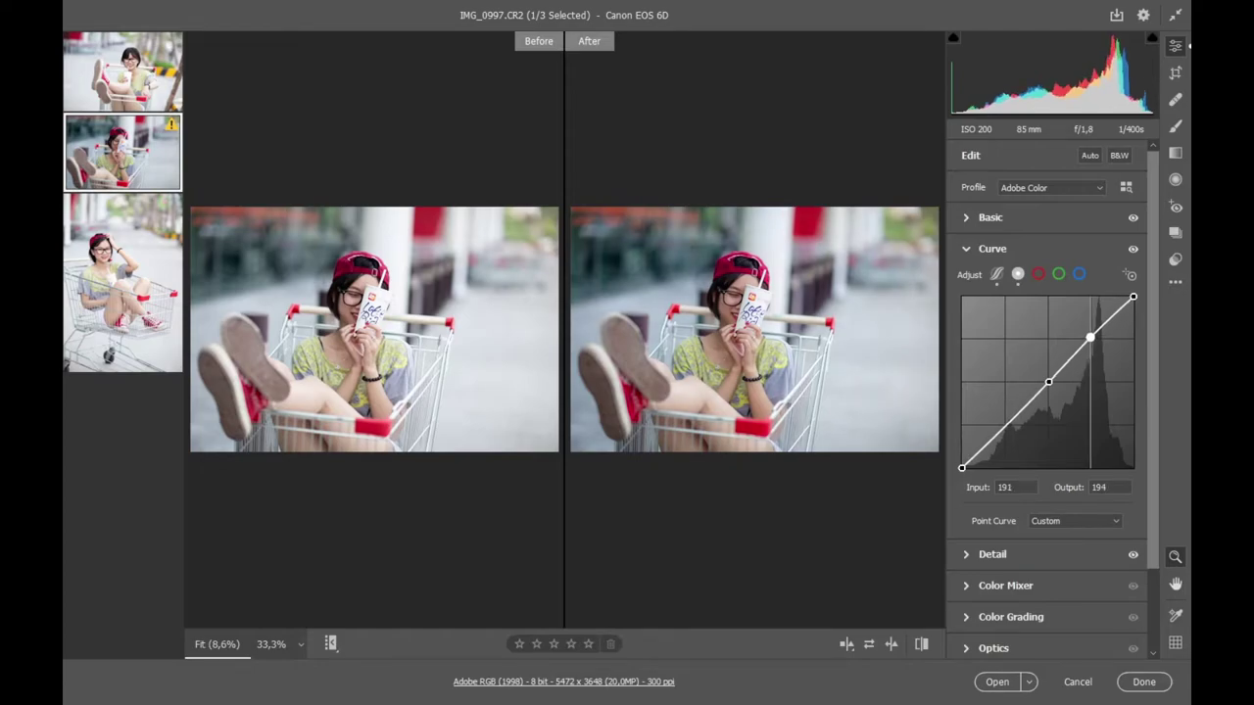
key(Right)
key(Right)
key(Up)
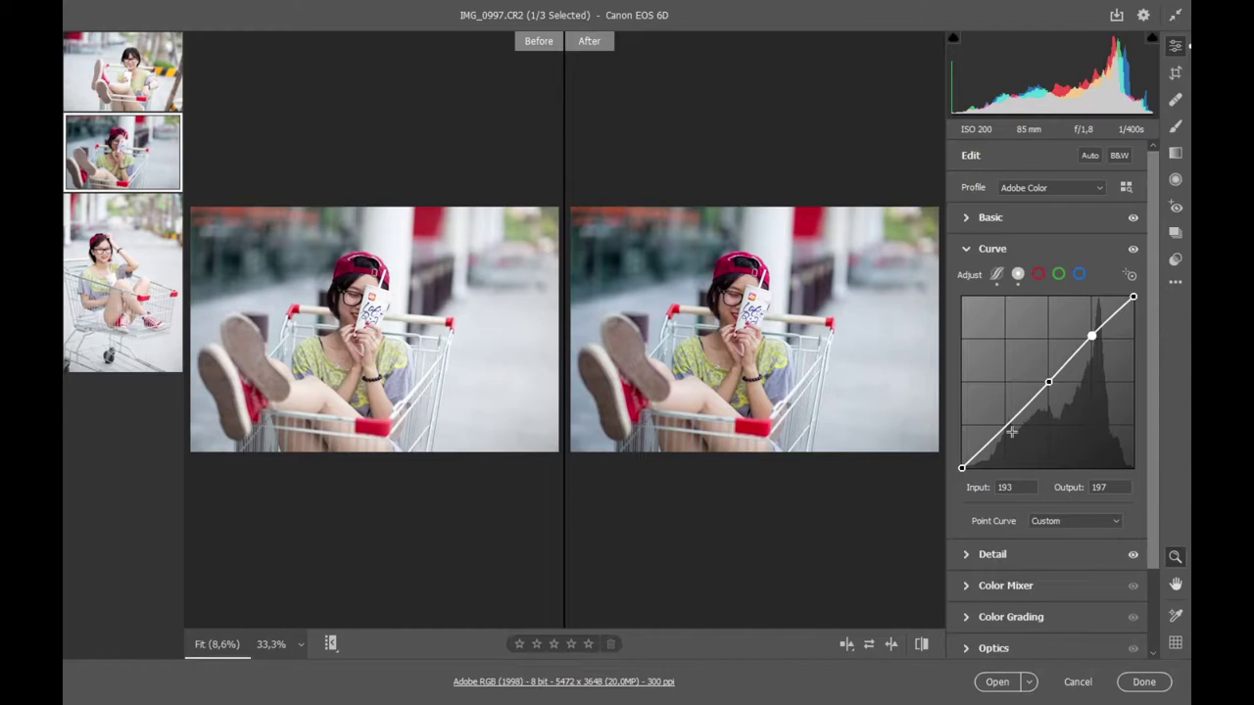
Add a point in the deepest shadows of the curve and position it at input 32, output 13.
drag(977, 452, 977, 459)
key(Right)
key(Right)
key(Right)
key(Right)
key(Right)
key(Right)
key(Right)
key(Right)
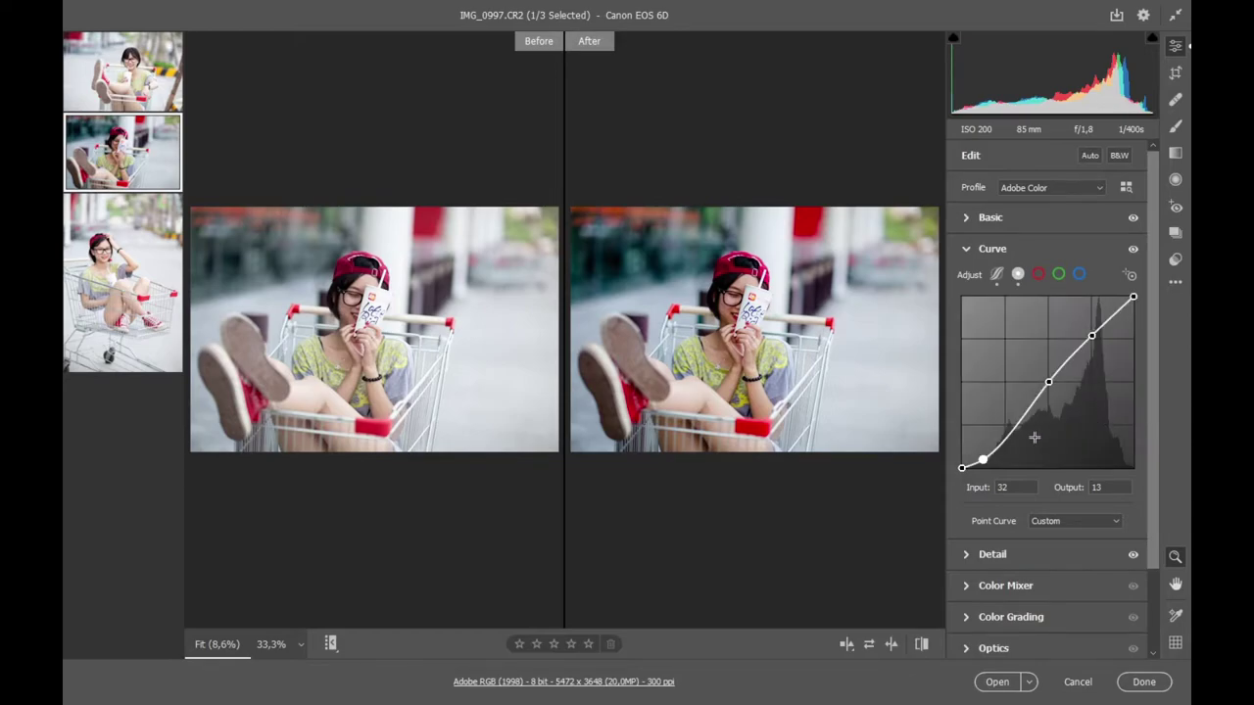
Add a quarter-tone point to the curve at input 62, output 48, and inspect the face up close.
click(1007, 431)
drag(1007, 431, 1003, 437)
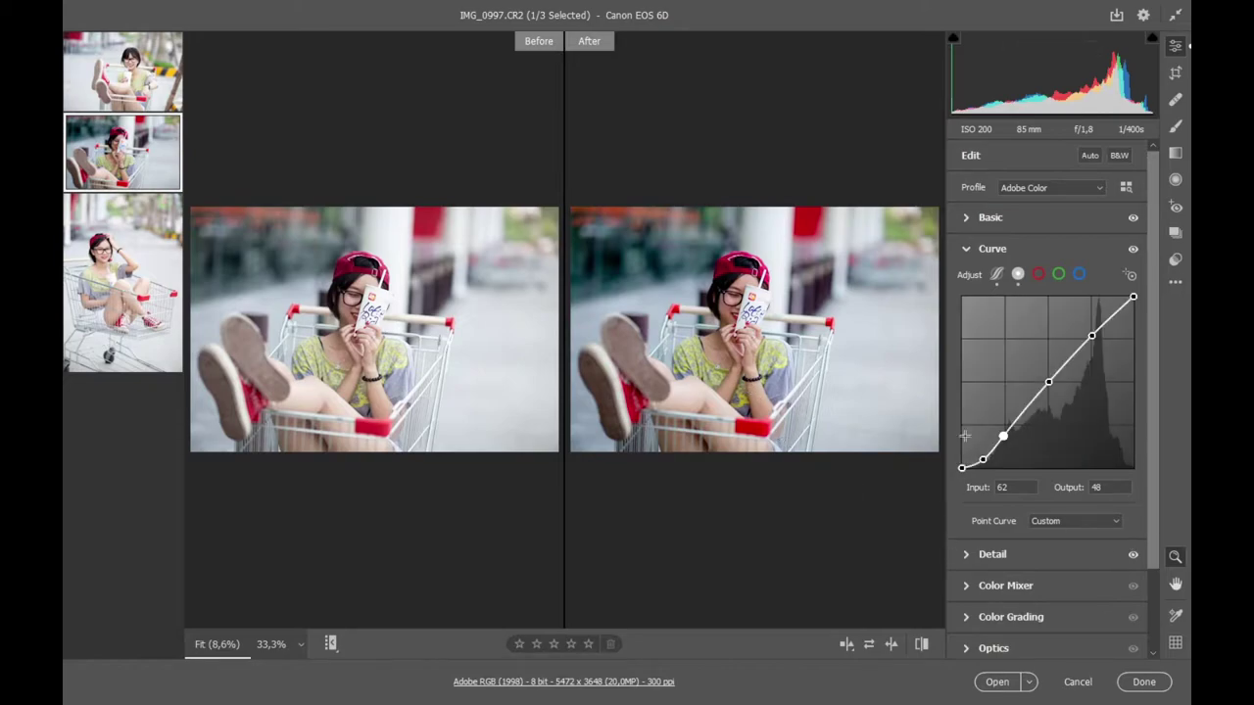
click(737, 304)
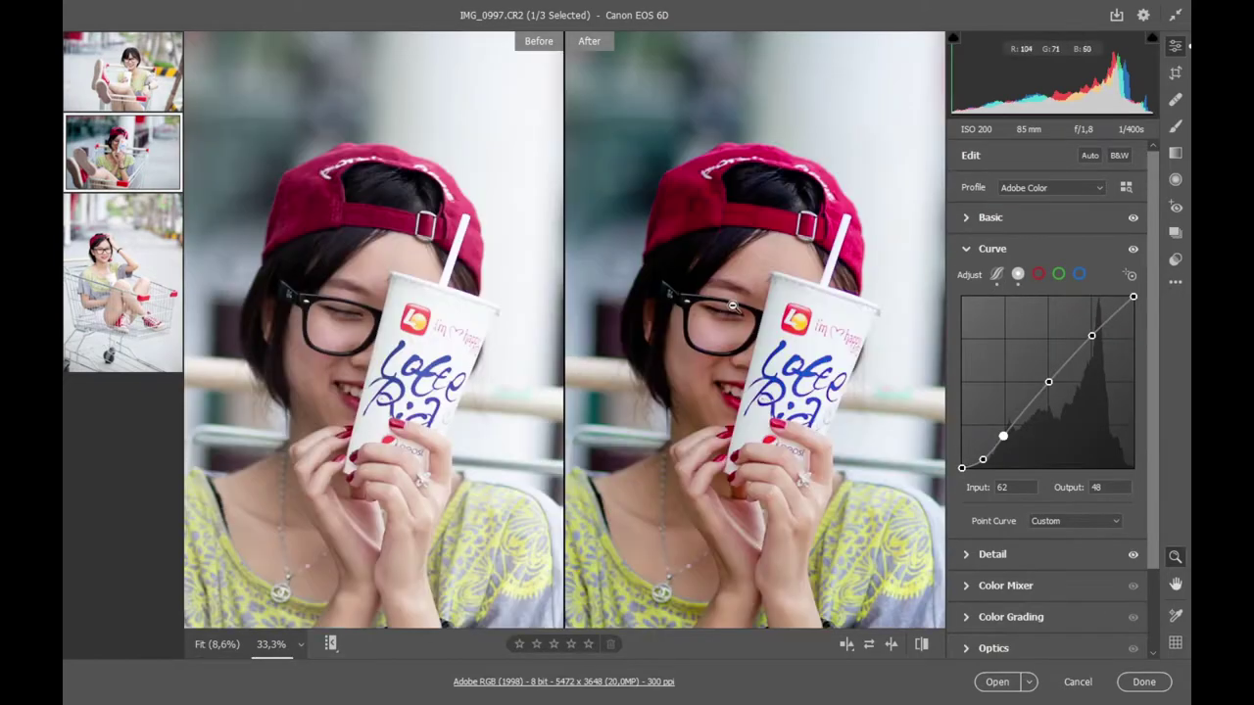
In the Color Mixer, set the hue of the reds to +4 and the oranges to +10, and lower the hue of the yellows.
key(ctrl+0)
click(965, 249)
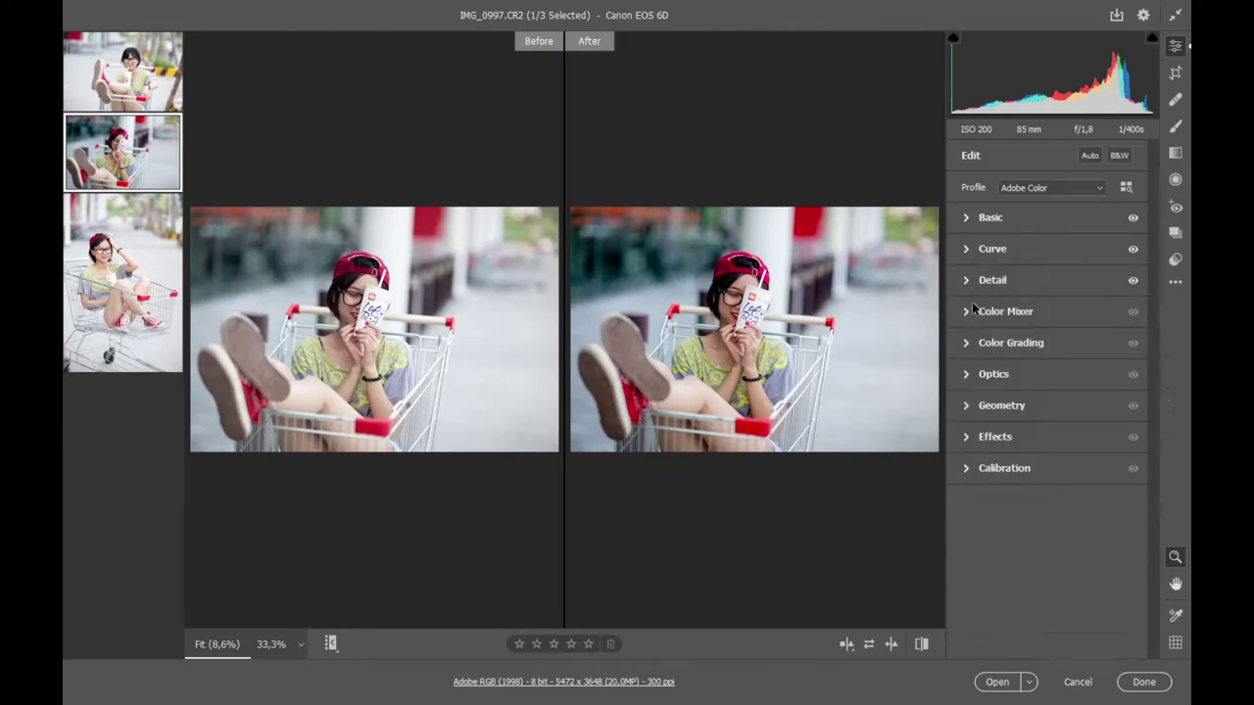
click(1007, 310)
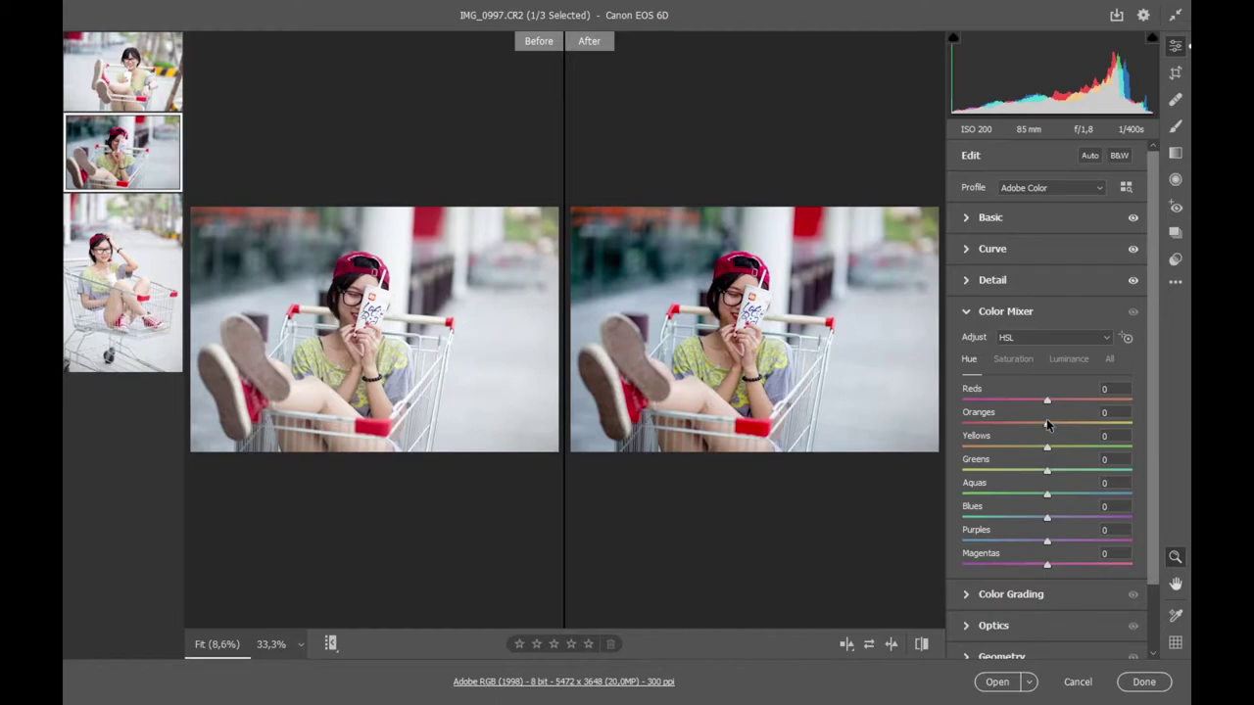
click(764, 313)
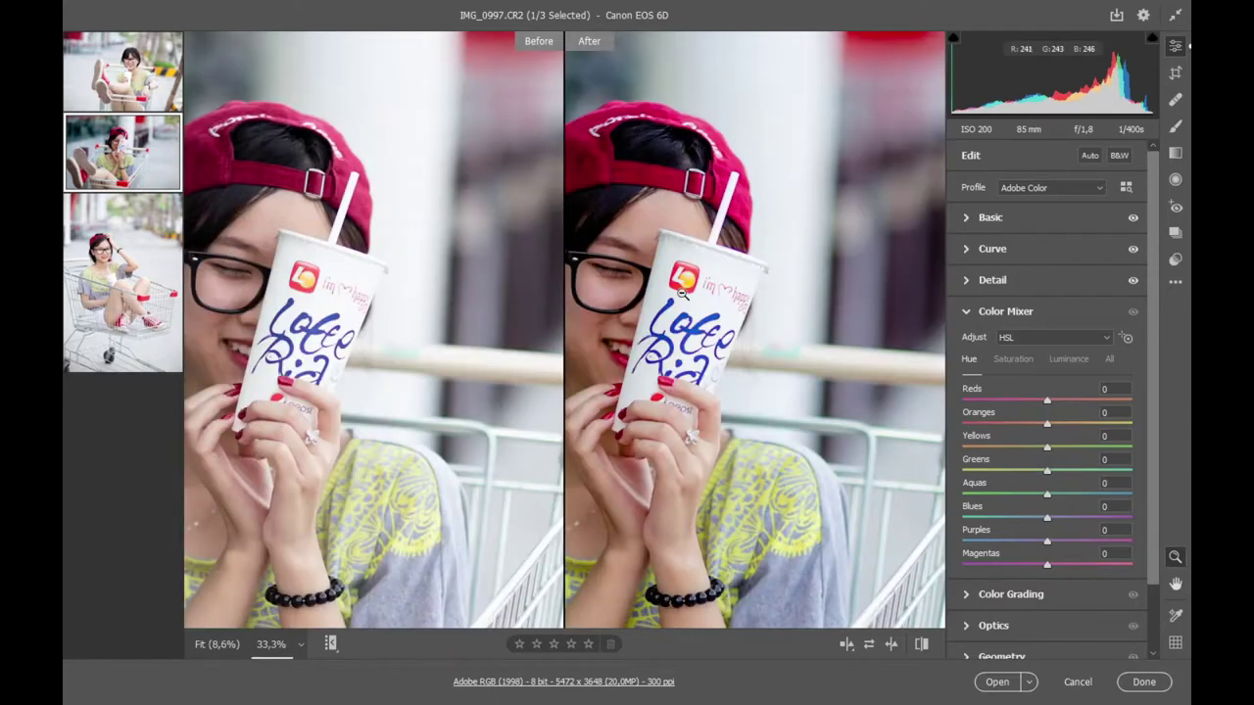
drag(1048, 401, 1053, 401)
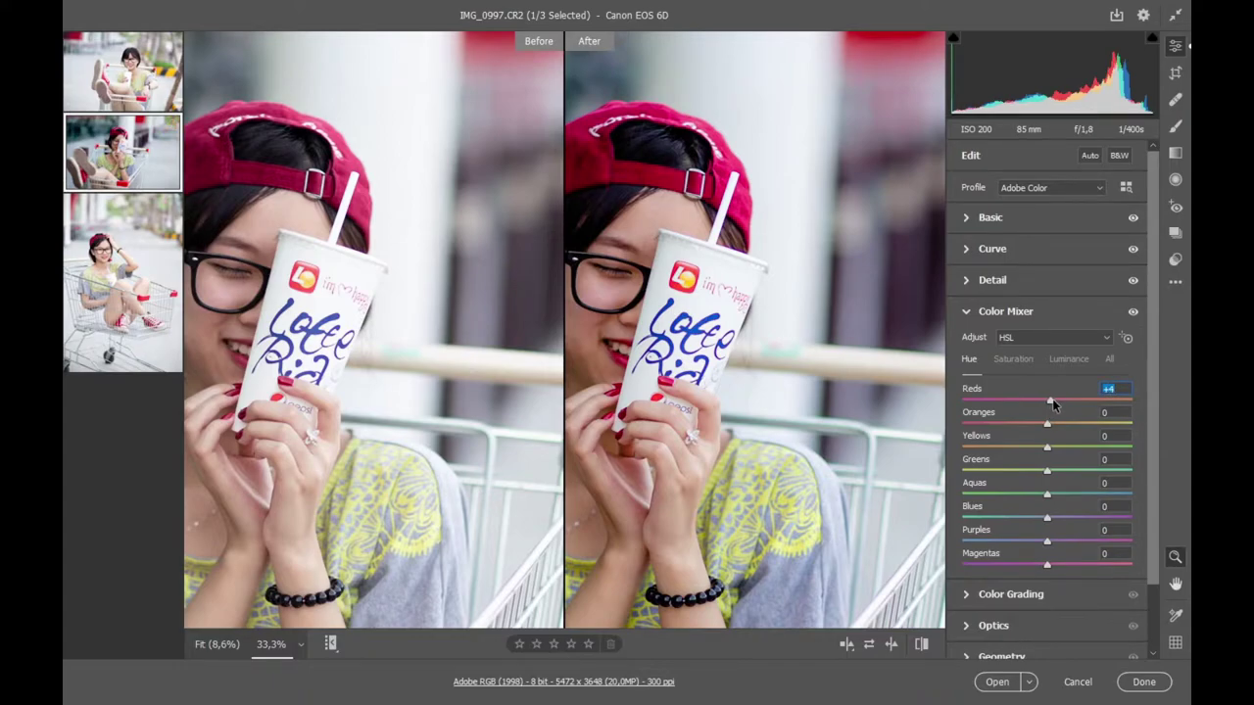
key(ctrl+0)
mouse_move(1048, 428)
mouse_down()
mouse_move(1004, 429)
mouse_move(1058, 436)
mouse_up()
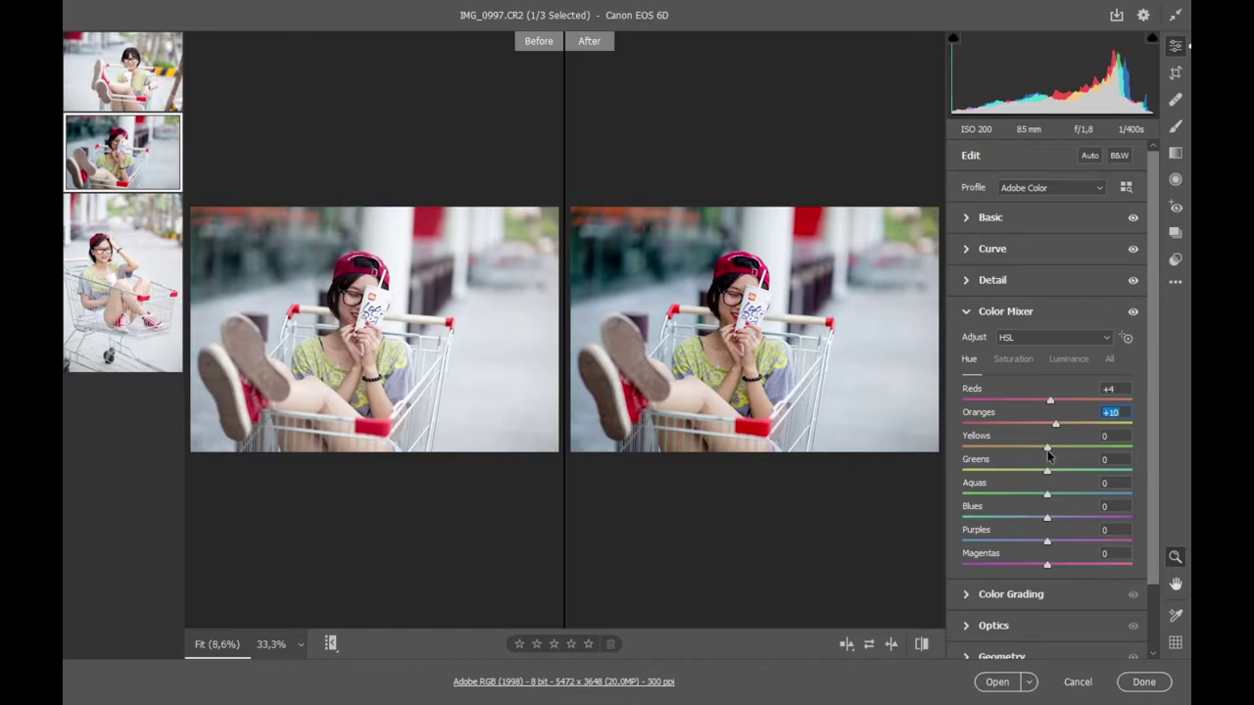
mouse_move(1048, 447)
mouse_down()
mouse_move(1002, 450)
mouse_move(1095, 452)
mouse_move(1032, 451)
mouse_up()
Set the saturation of the reds to -15, the oranges to -33 and the yellows to -33, checking the skin tones.
click(1012, 360)
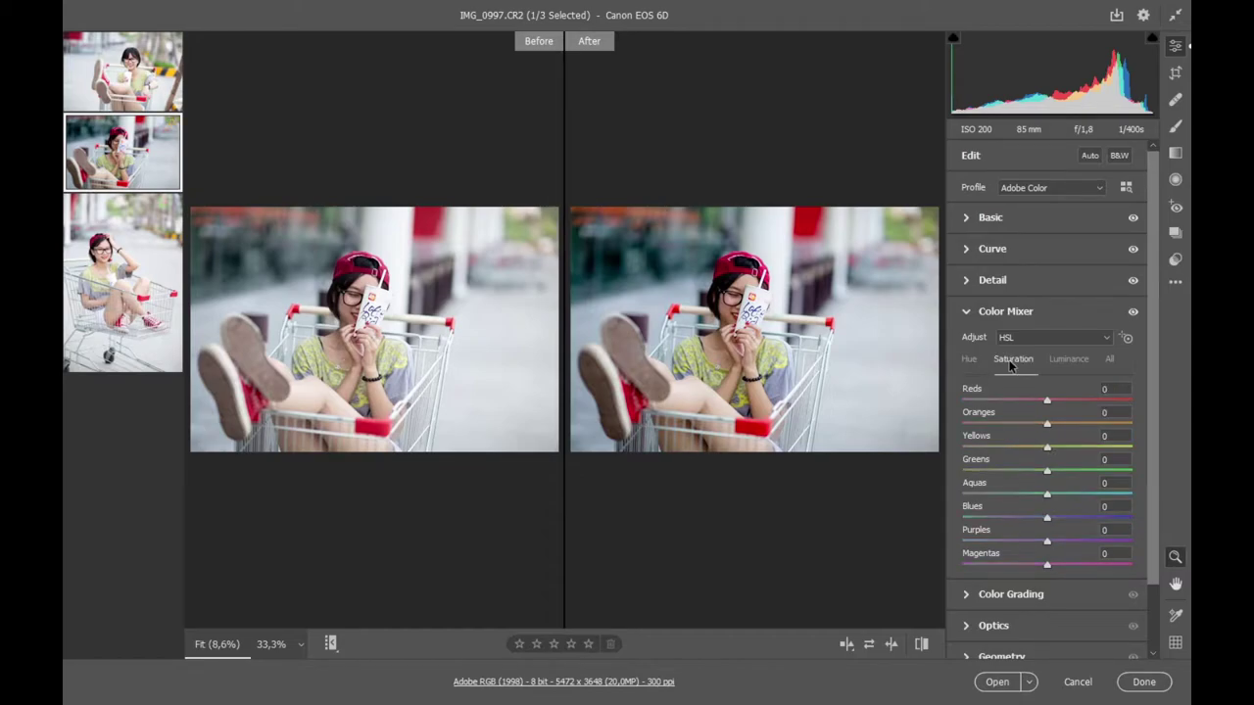
click(728, 310)
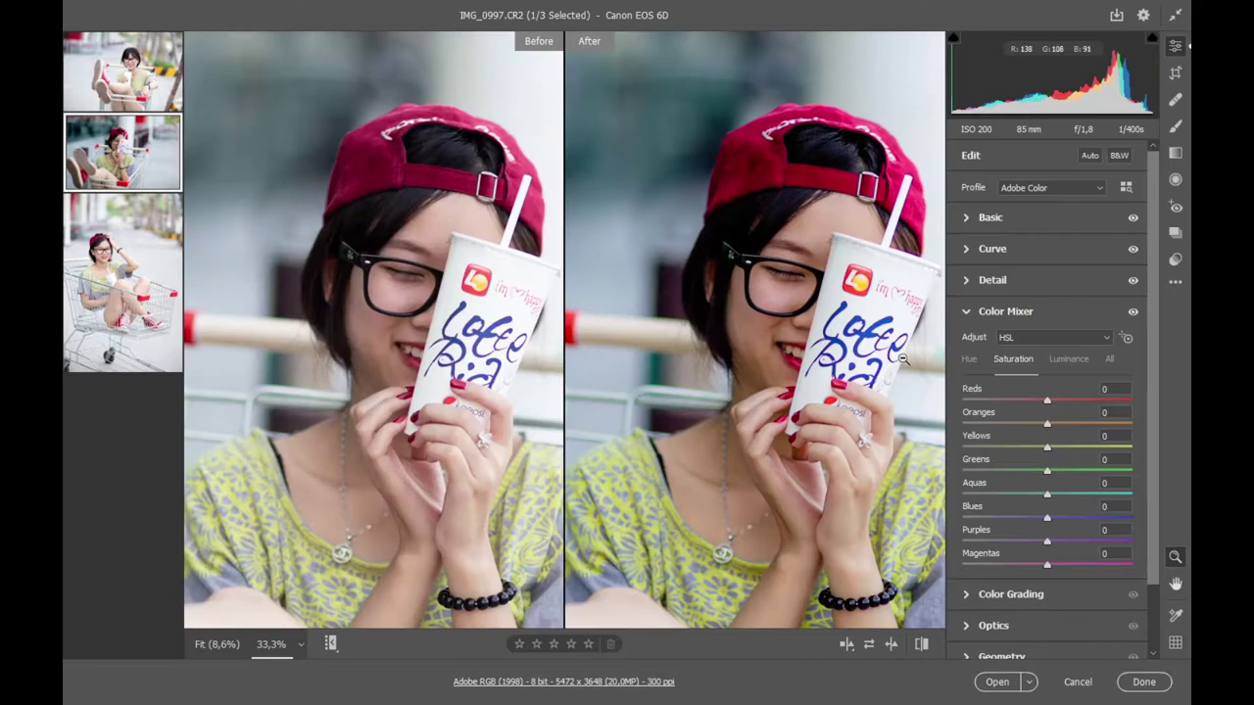
drag(1047, 402, 1036, 402)
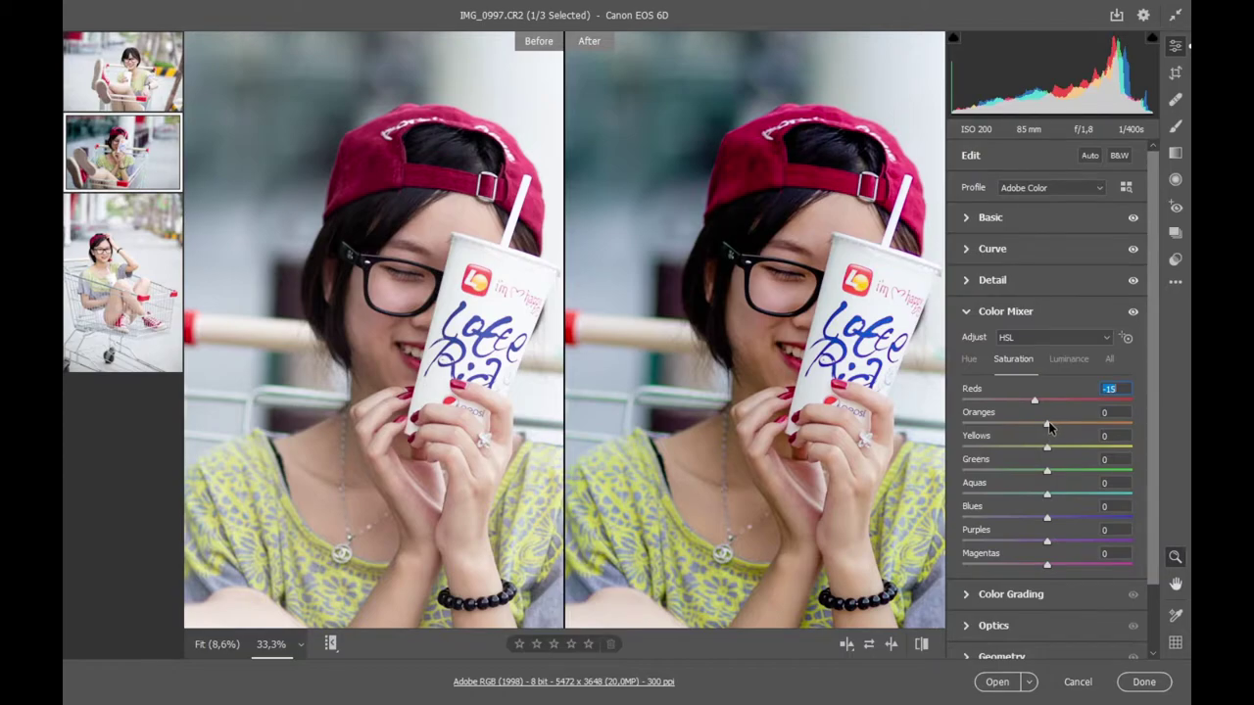
drag(1048, 426, 1020, 428)
alt+click(829, 333)
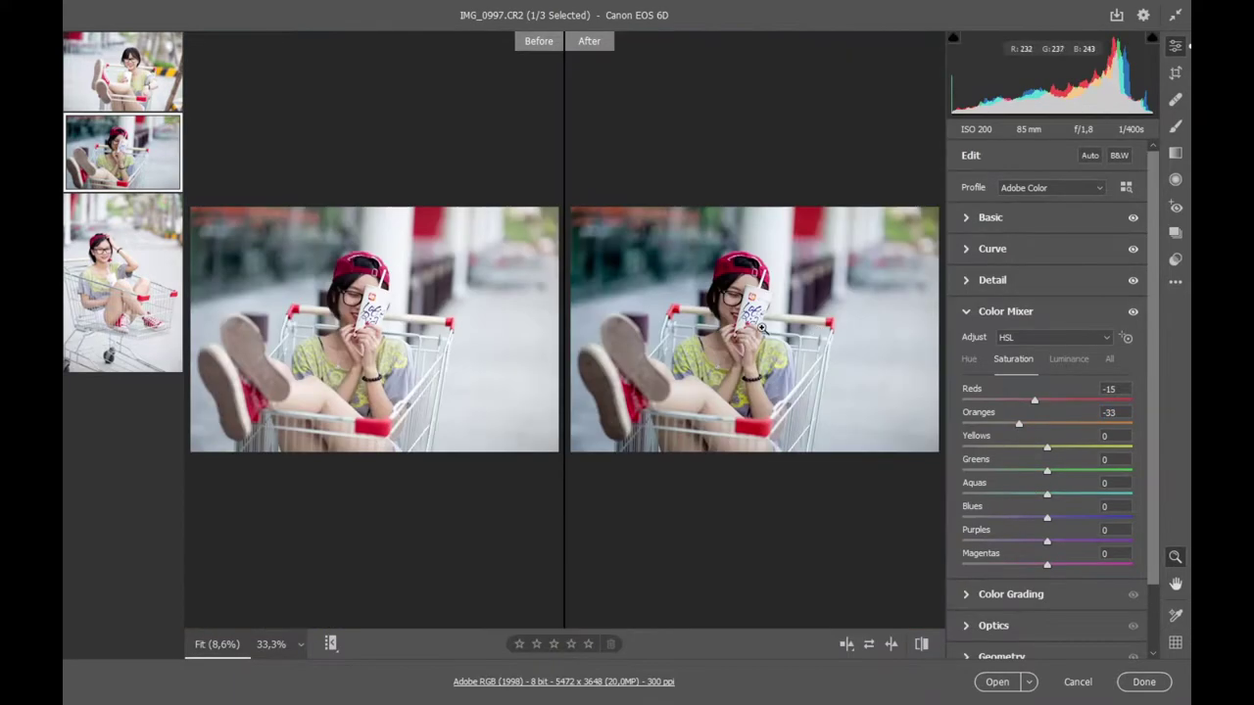
click(761, 325)
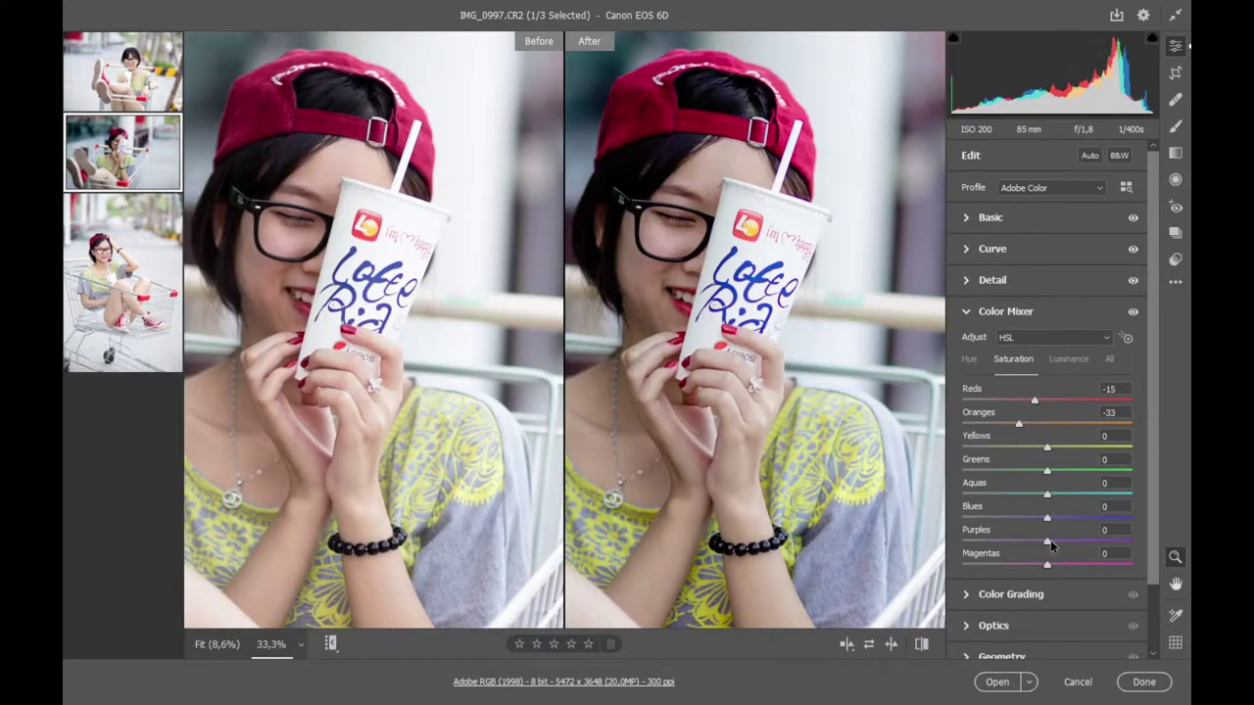
drag(1046, 451, 1018, 451)
click(681, 356)
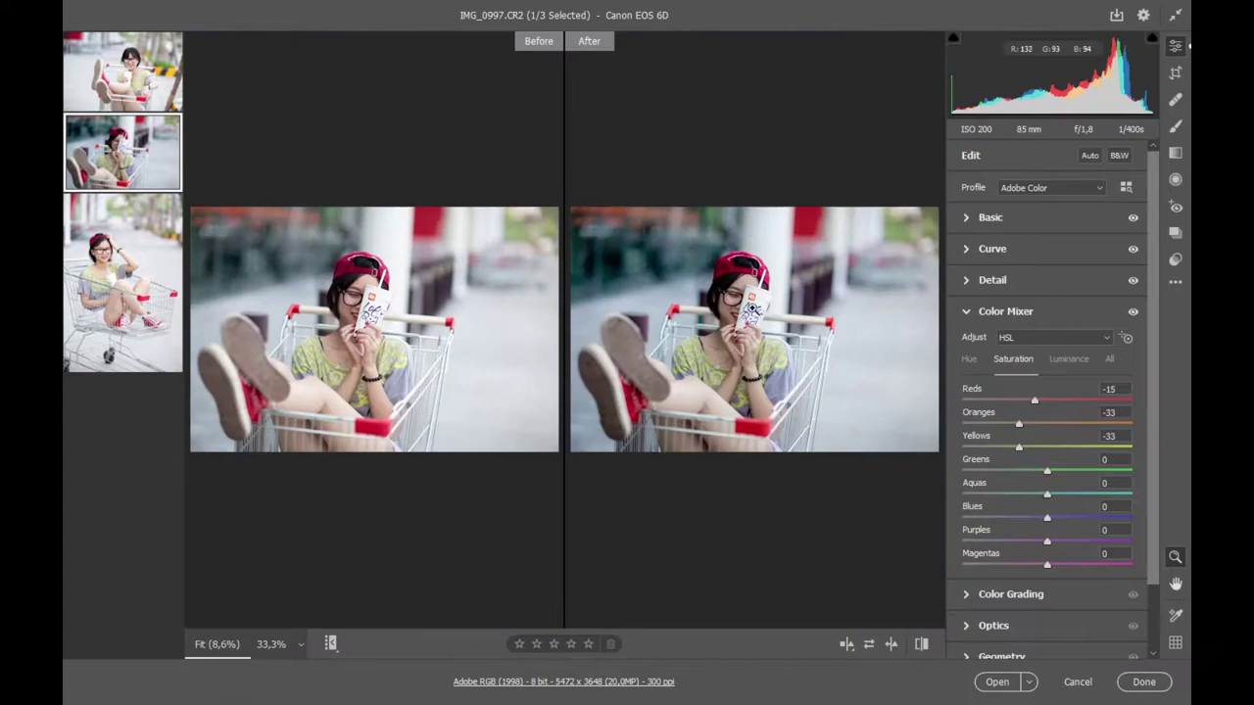
click(887, 380)
click(887, 380)
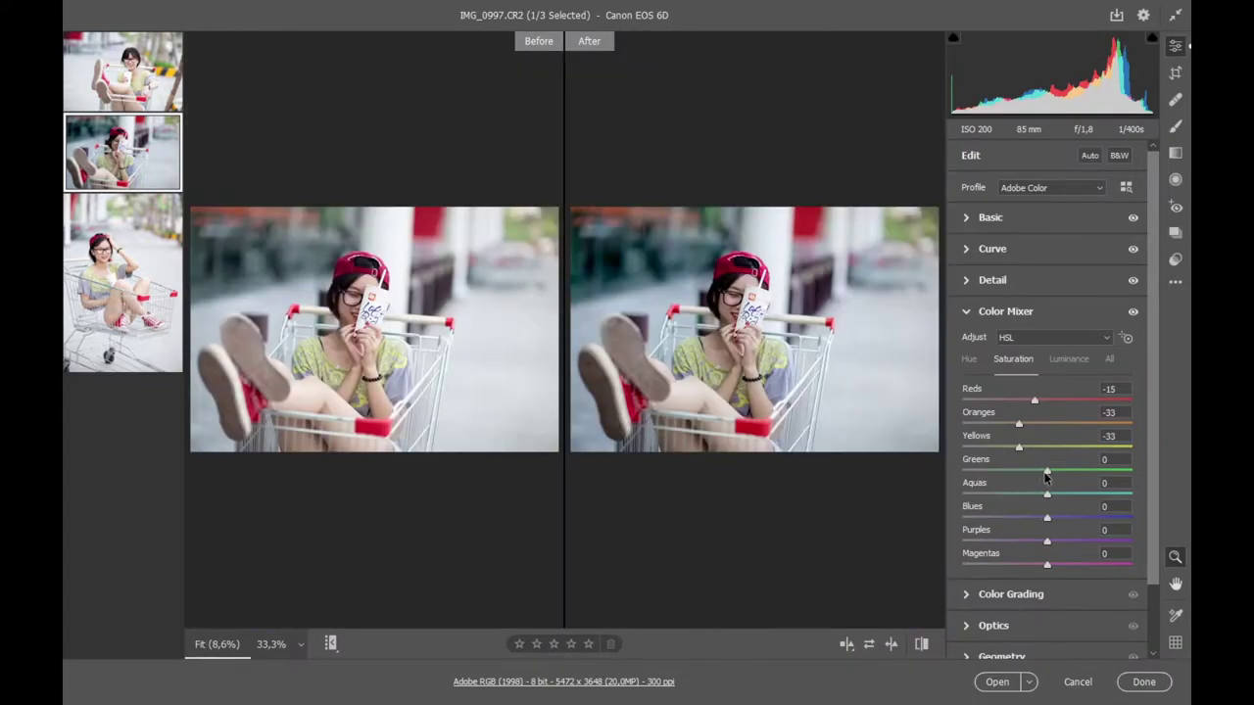
Set the saturation of the greens to +7 and the blues to -15, and reduce the saturation of the purples.
mouse_move(1046, 474)
mouse_down()
mouse_move(986, 474)
mouse_move(1054, 472)
mouse_up()
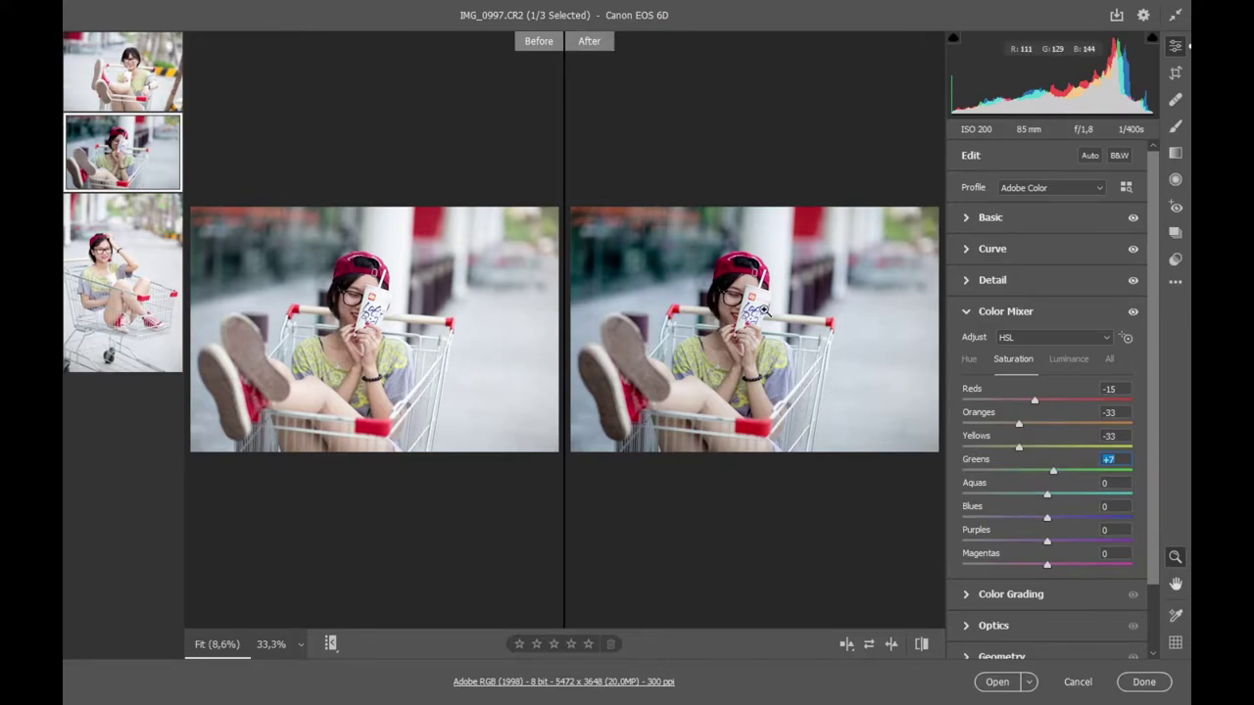
mouse_move(1047, 519)
mouse_down()
mouse_move(1117, 520)
mouse_move(1038, 529)
mouse_up()
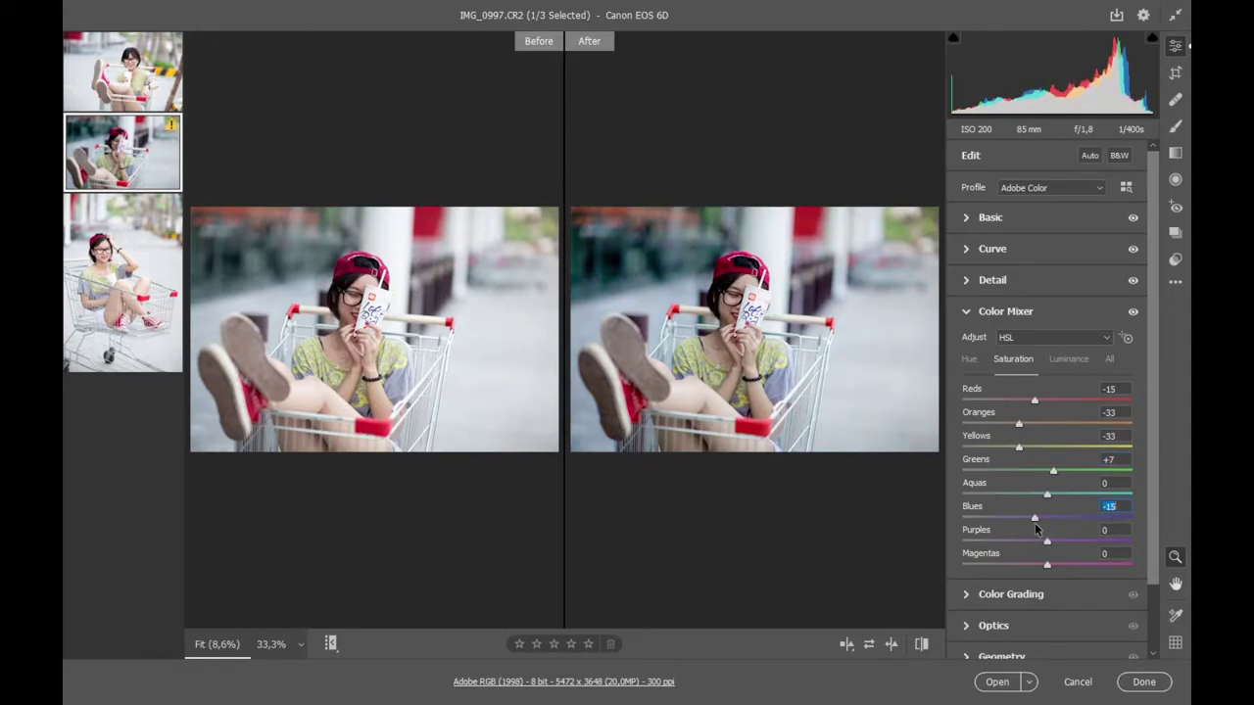
drag(1047, 548, 1022, 545)
Raise the luminance of the oranges to +15 in the Color Mixer and inspect the photo.
click(1066, 359)
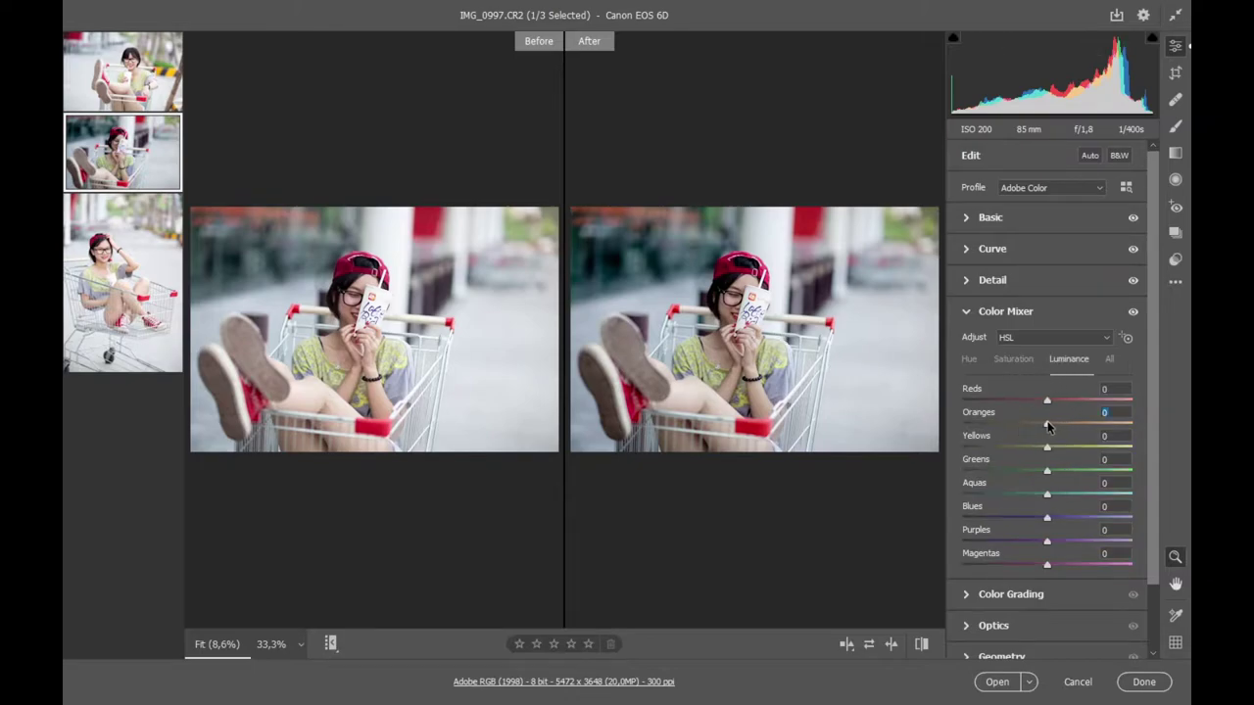
mouse_move(1047, 426)
mouse_down()
mouse_move(1007, 423)
mouse_move(1091, 429)
mouse_move(1019, 428)
mouse_move(1059, 433)
mouse_up()
click(754, 311)
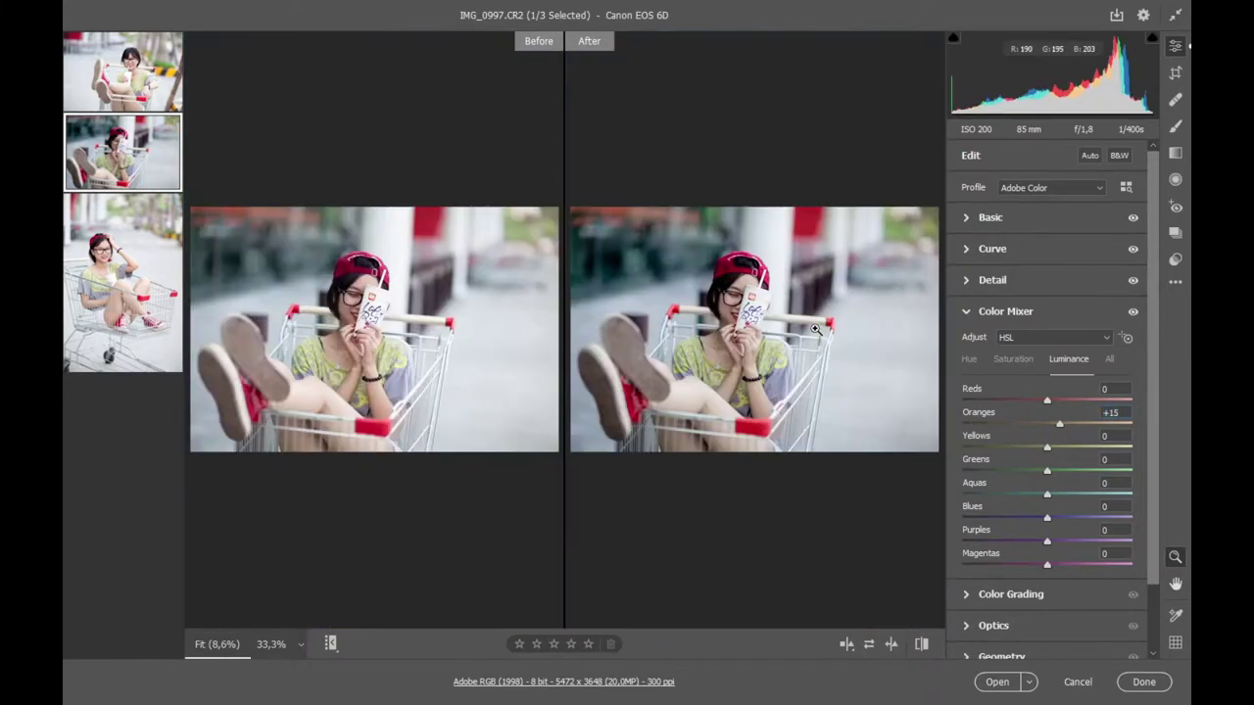
click(815, 329)
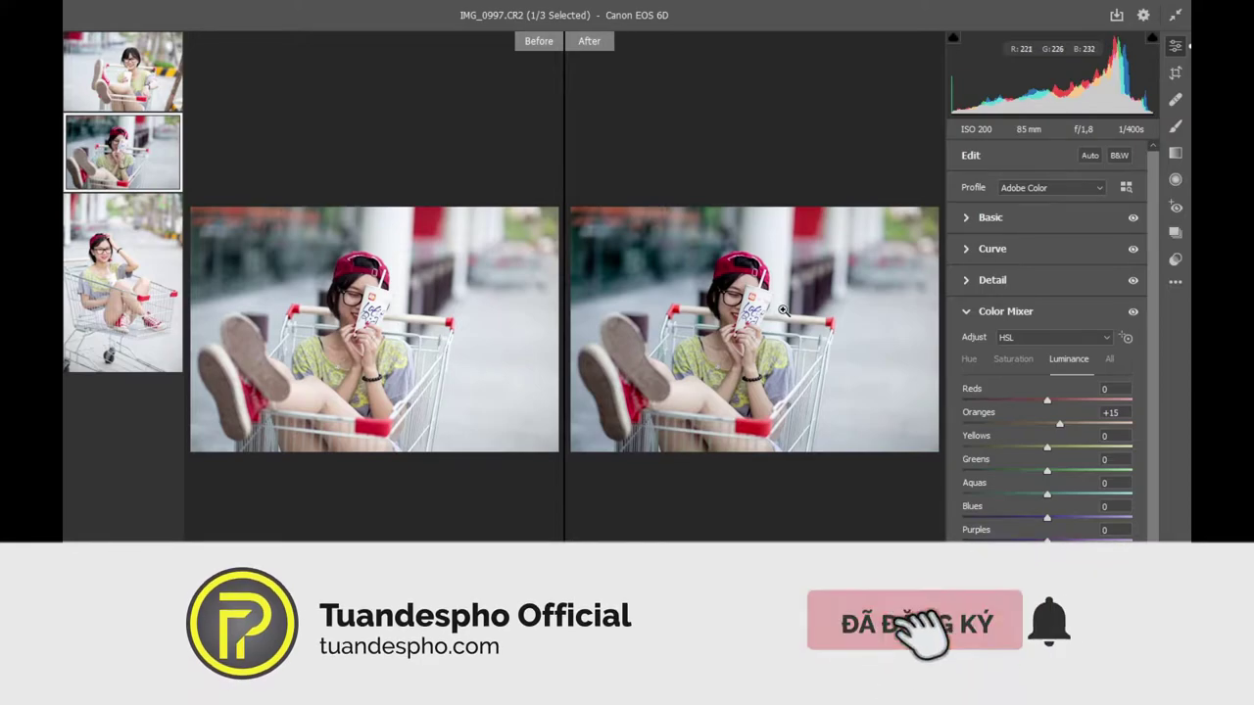
Copy the edit settings of IMG_0997 and paste them onto IMG_0988.
click(1001, 220)
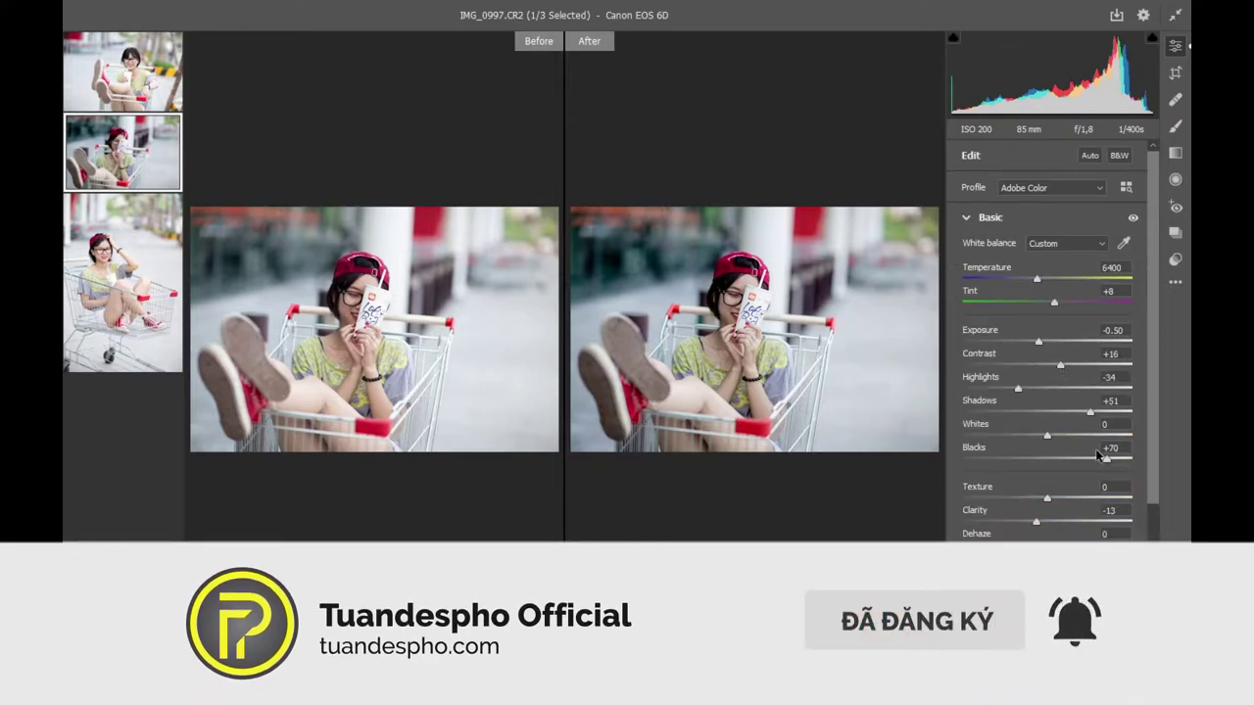
right_click(142, 128)
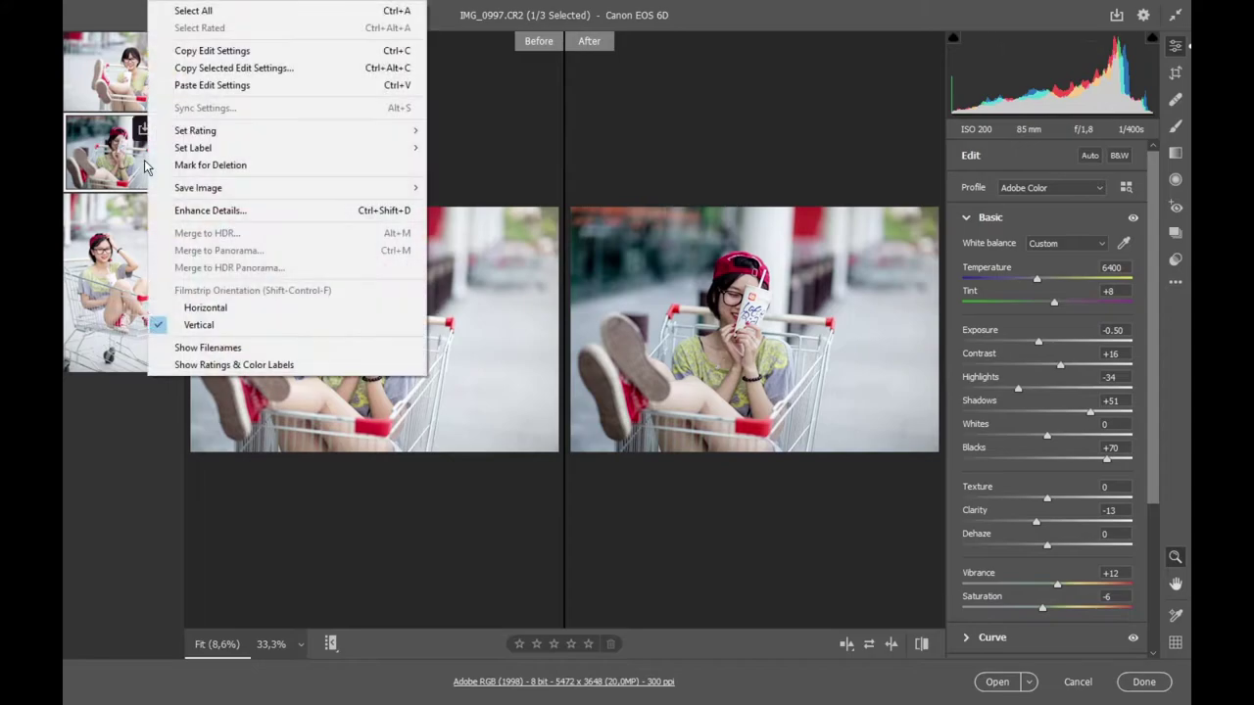
click(210, 49)
click(122, 77)
right_click(122, 76)
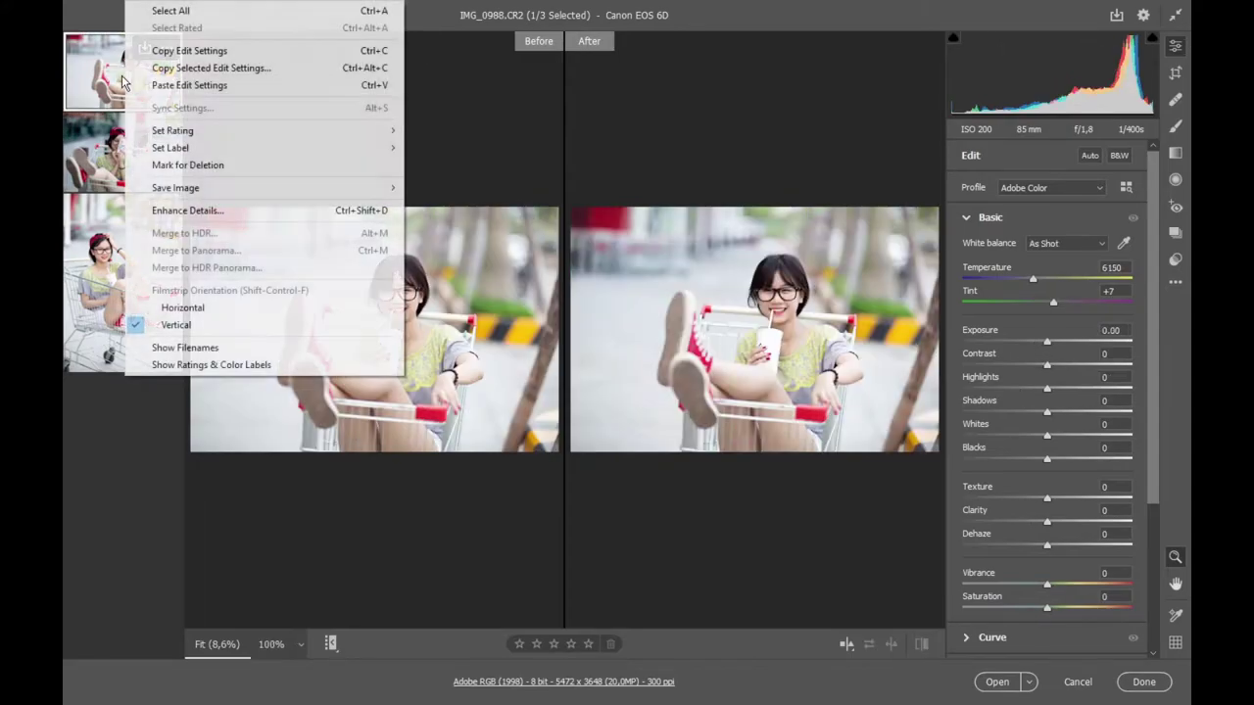
click(195, 84)
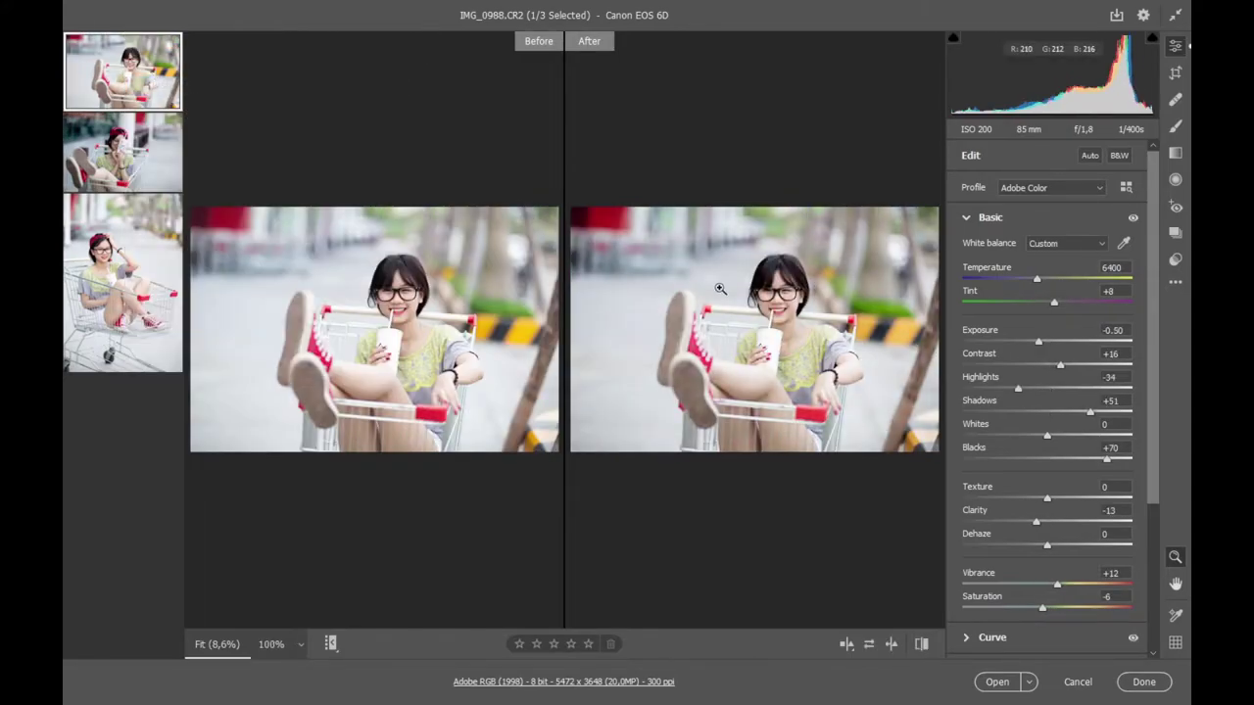
Paste the copied edit settings onto the vertical photo IMG_1032 as well.
mouse_move(122, 257)
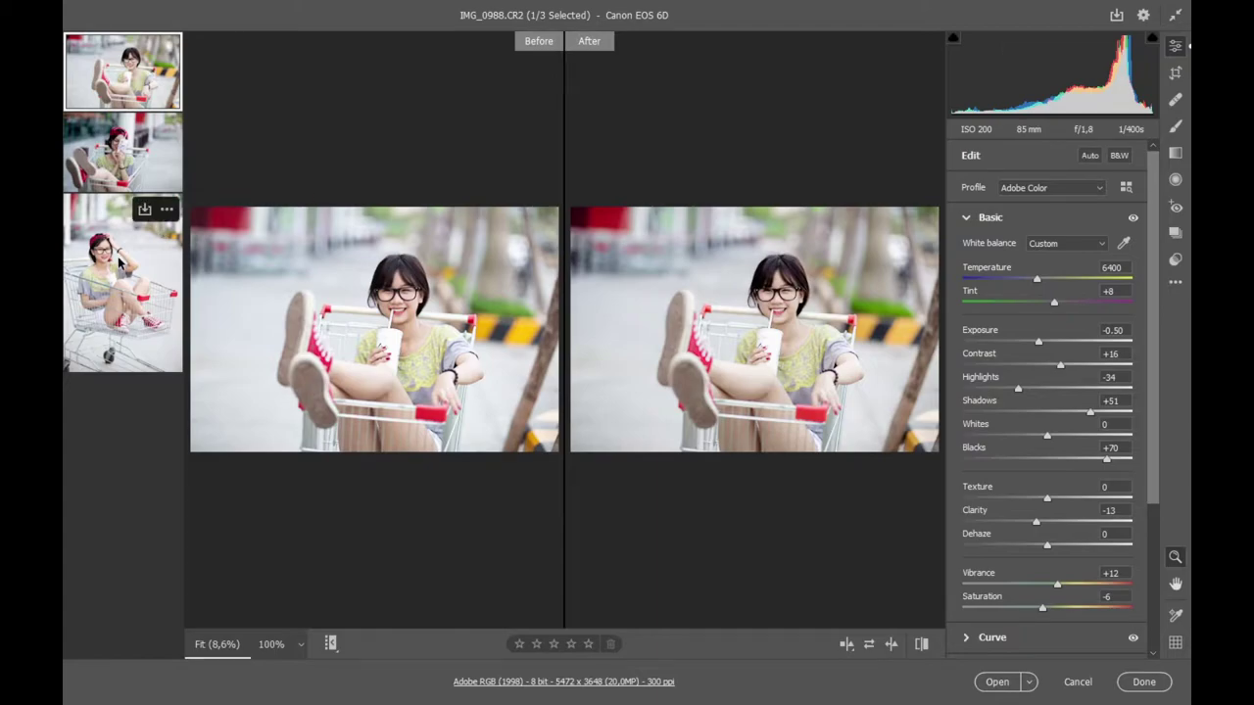
right_click(119, 260)
click(171, 153)
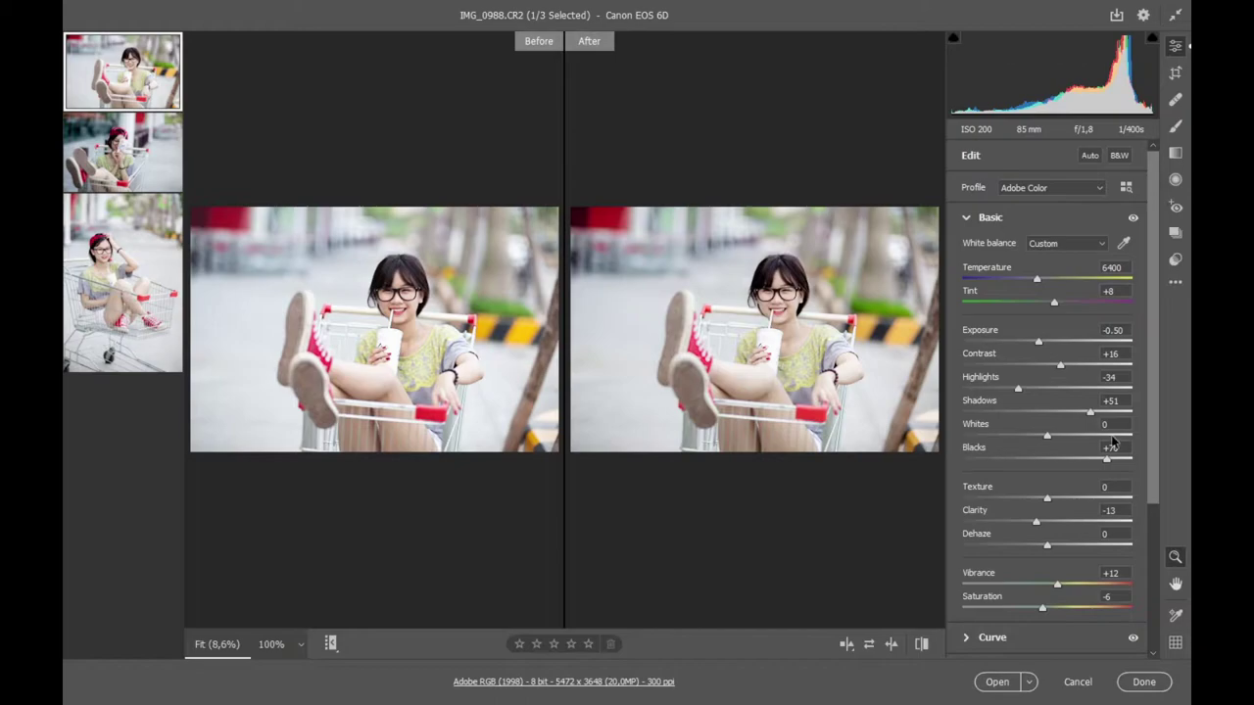
Set the Shadows of IMG_0988 to +22 and the Highlights to -100, checking the face at 33% zoom and comparing with IMG_0997.
drag(1090, 417, 963, 392)
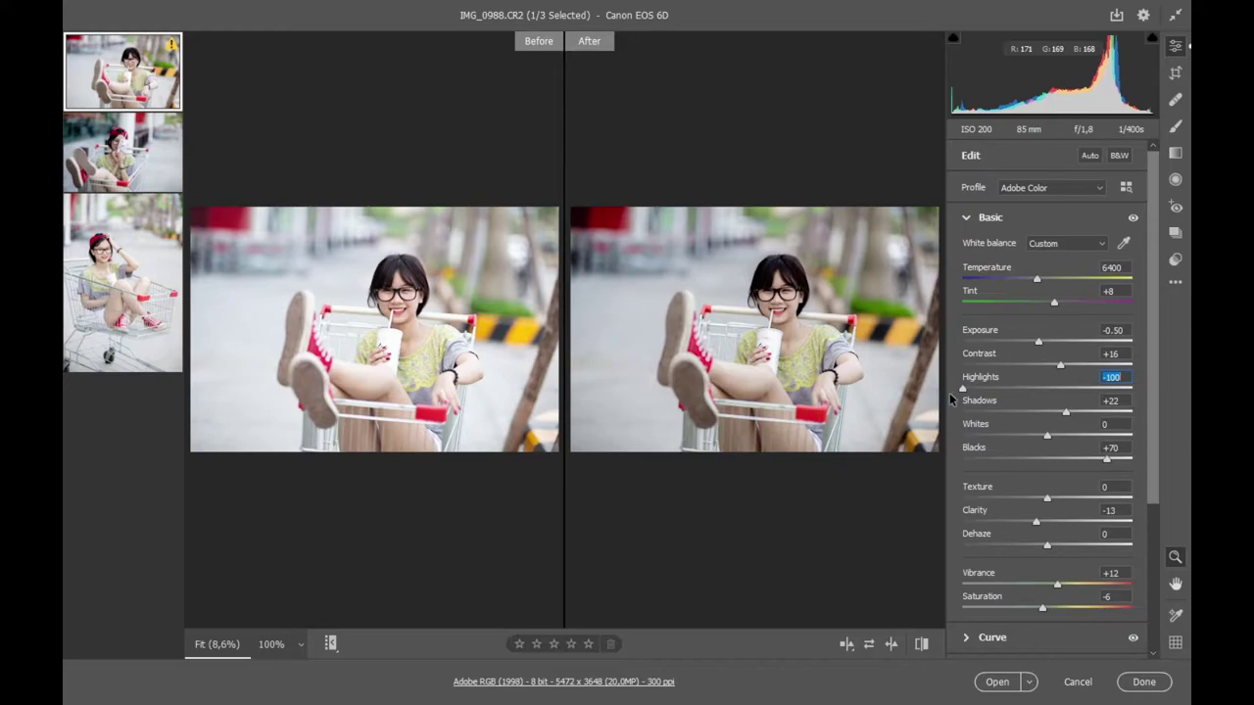
drag(789, 294, 746, 314)
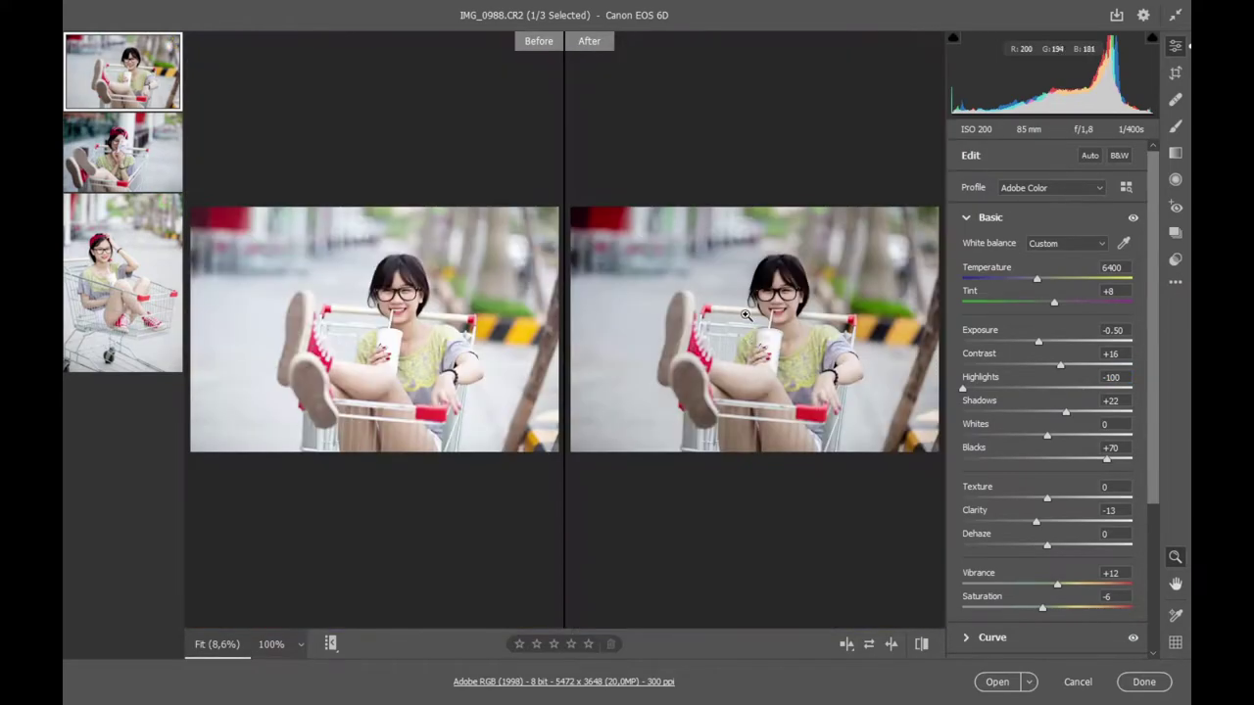
right_click(762, 306)
mouse_move(841, 160)
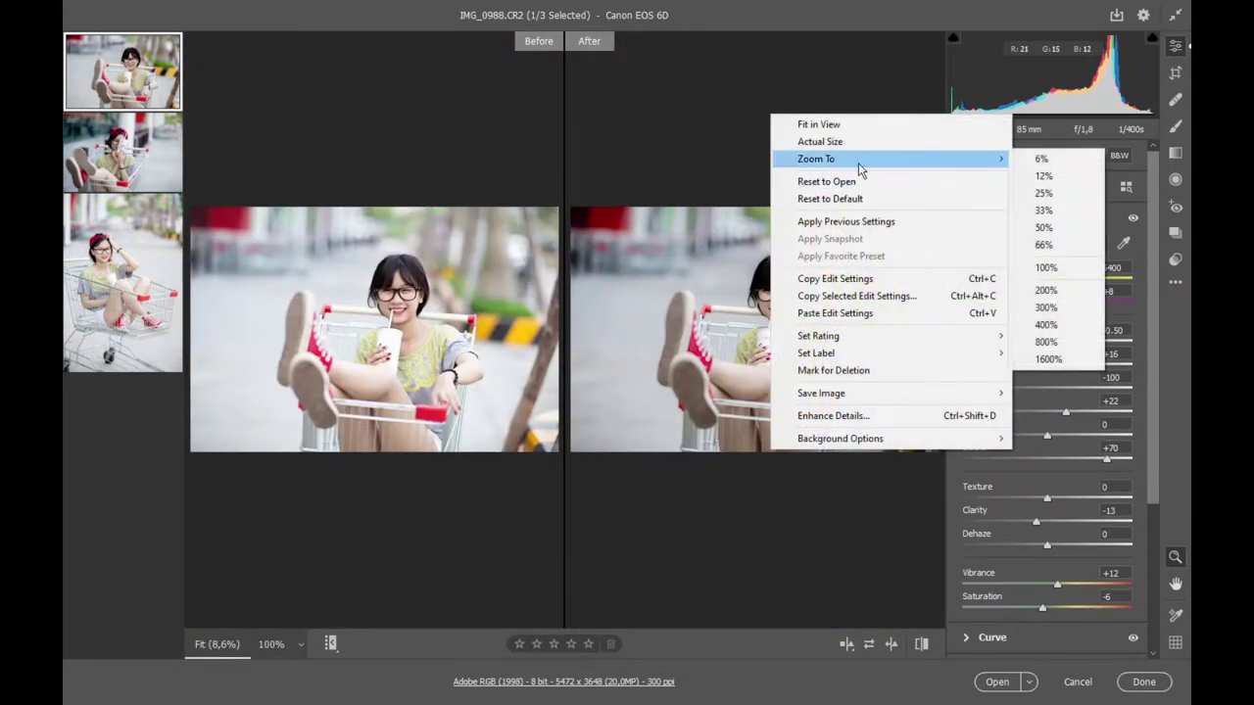
click(1072, 210)
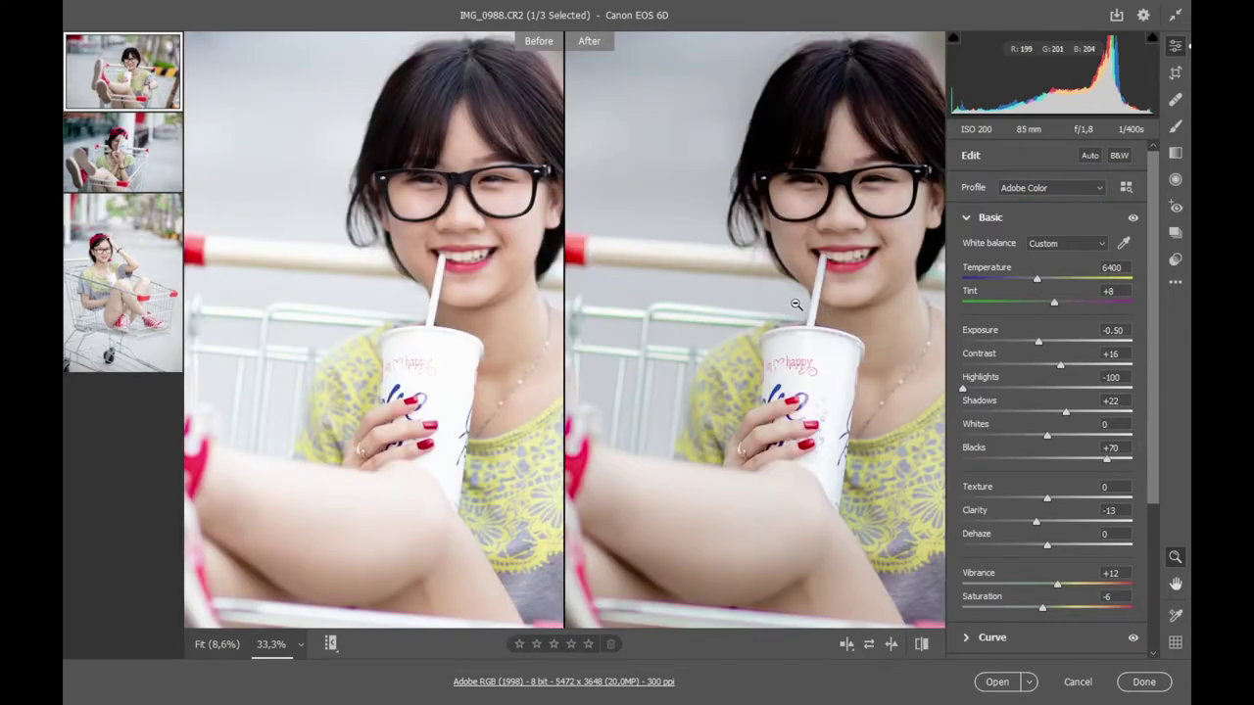
drag(848, 317, 738, 321)
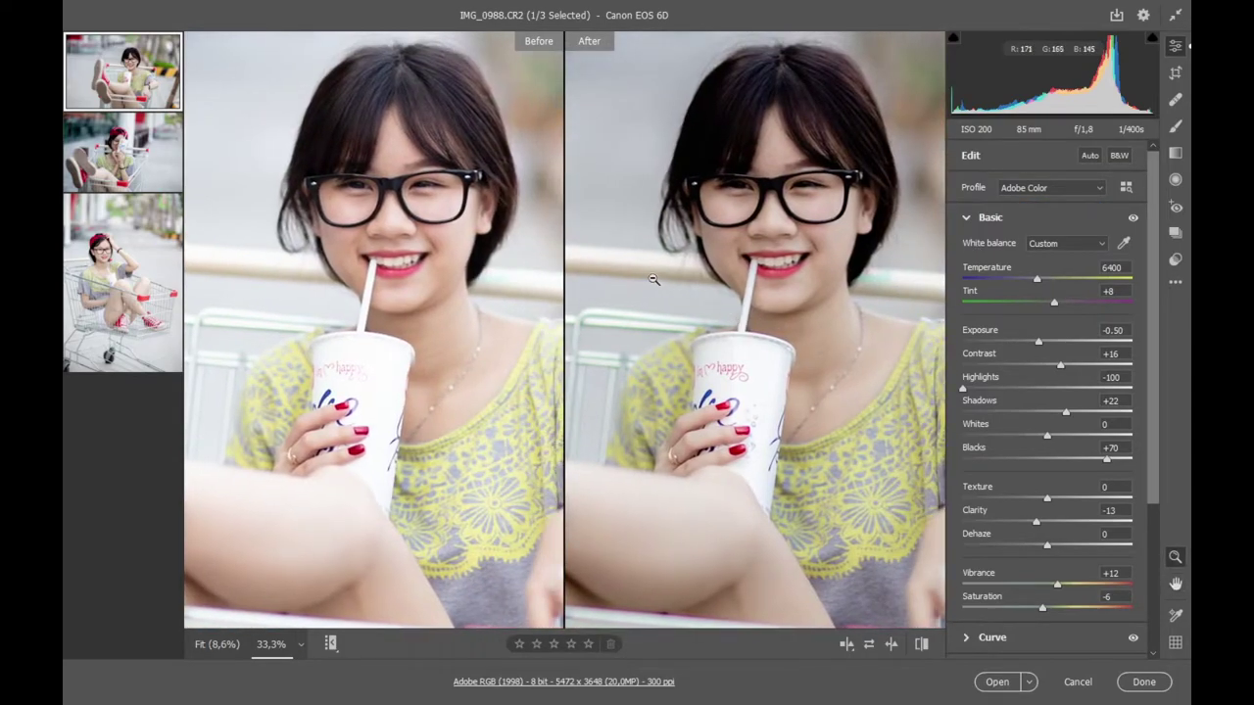
key(Down)
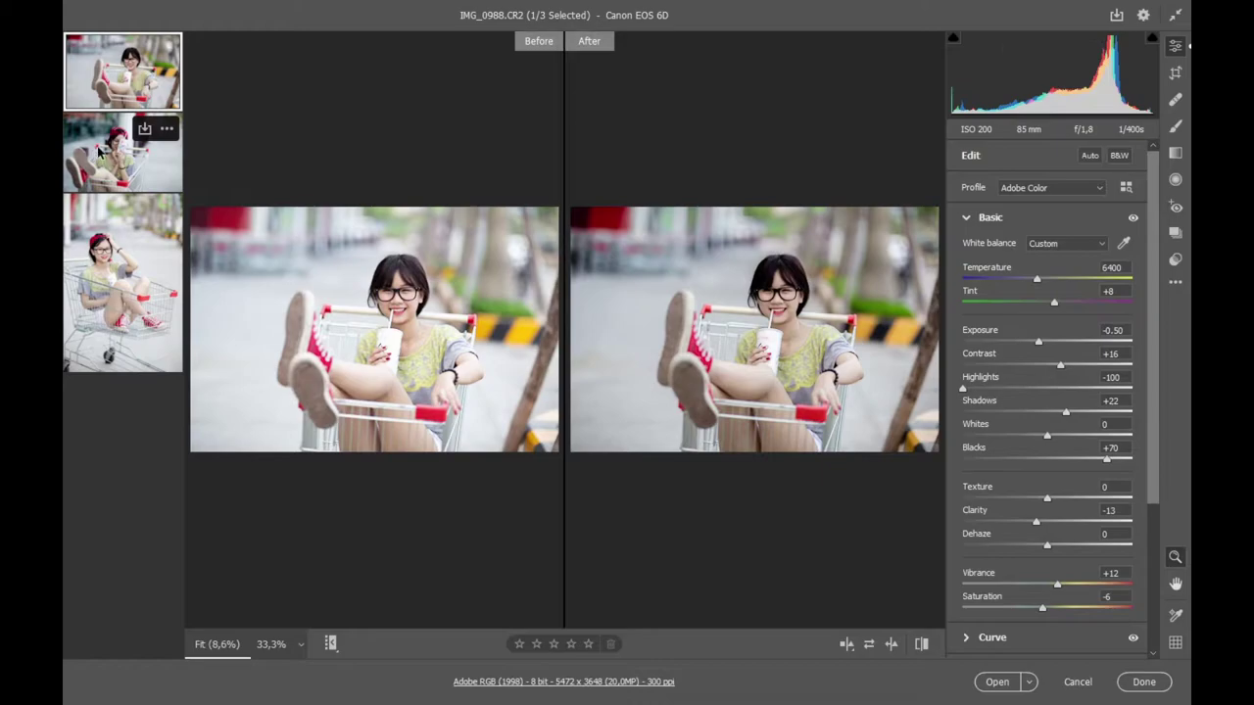
click(102, 98)
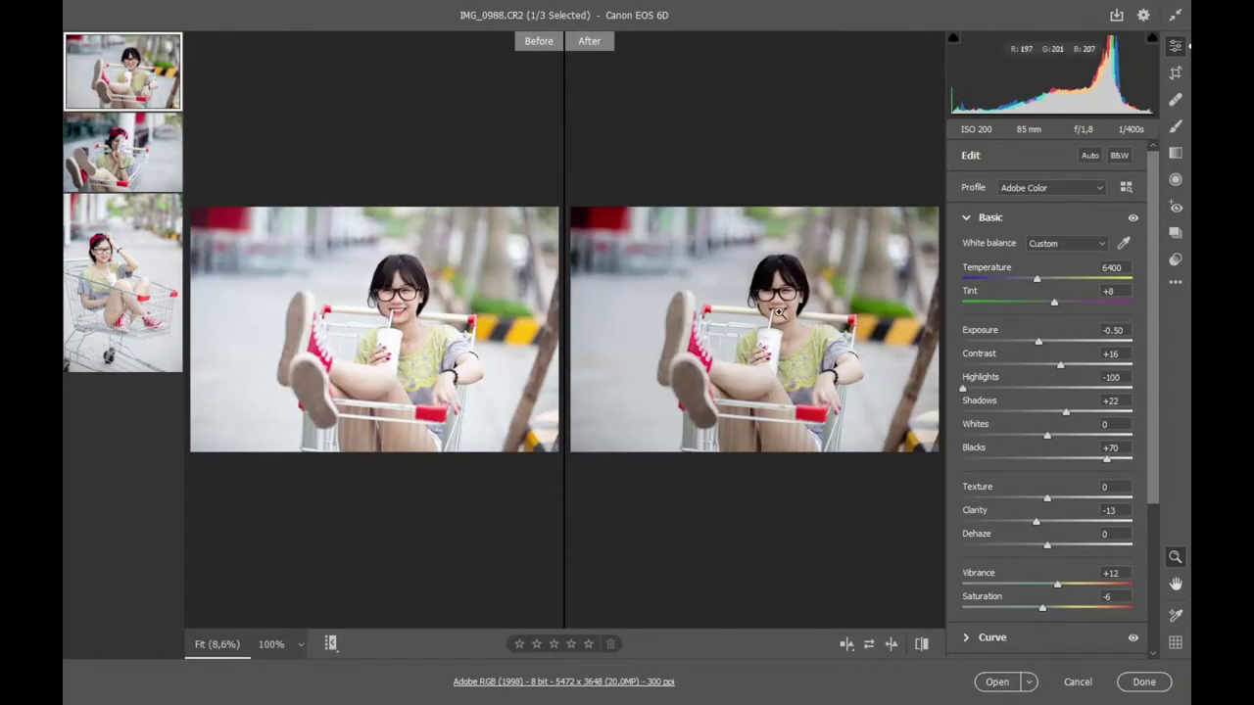
click(100, 152)
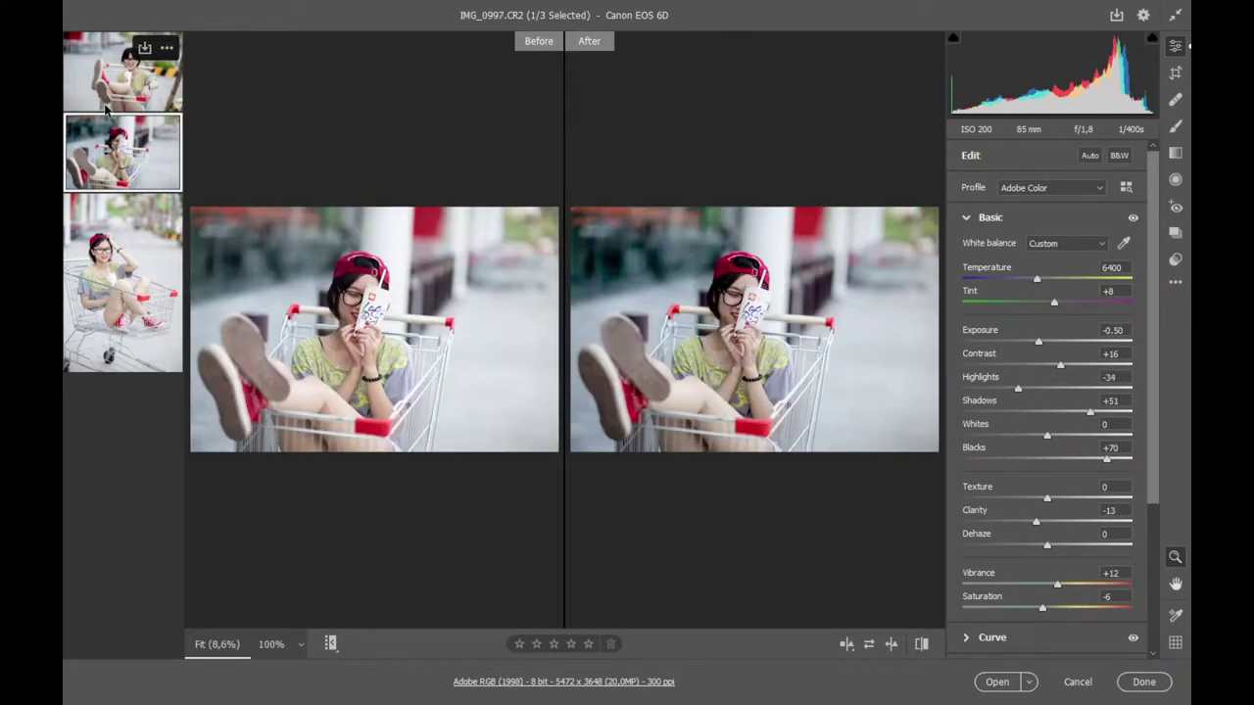
click(108, 108)
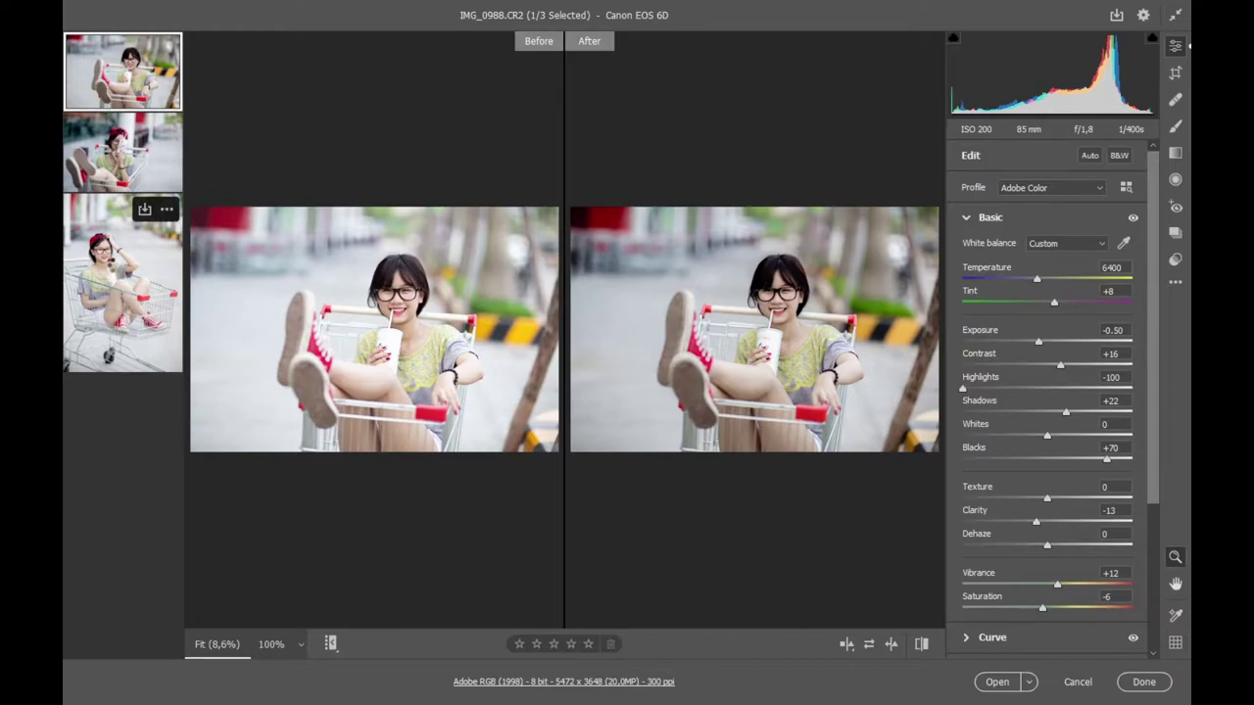
Set the Highlights of IMG_1032 to -100 and the Shadows to +48.
click(123, 284)
click(1018, 392)
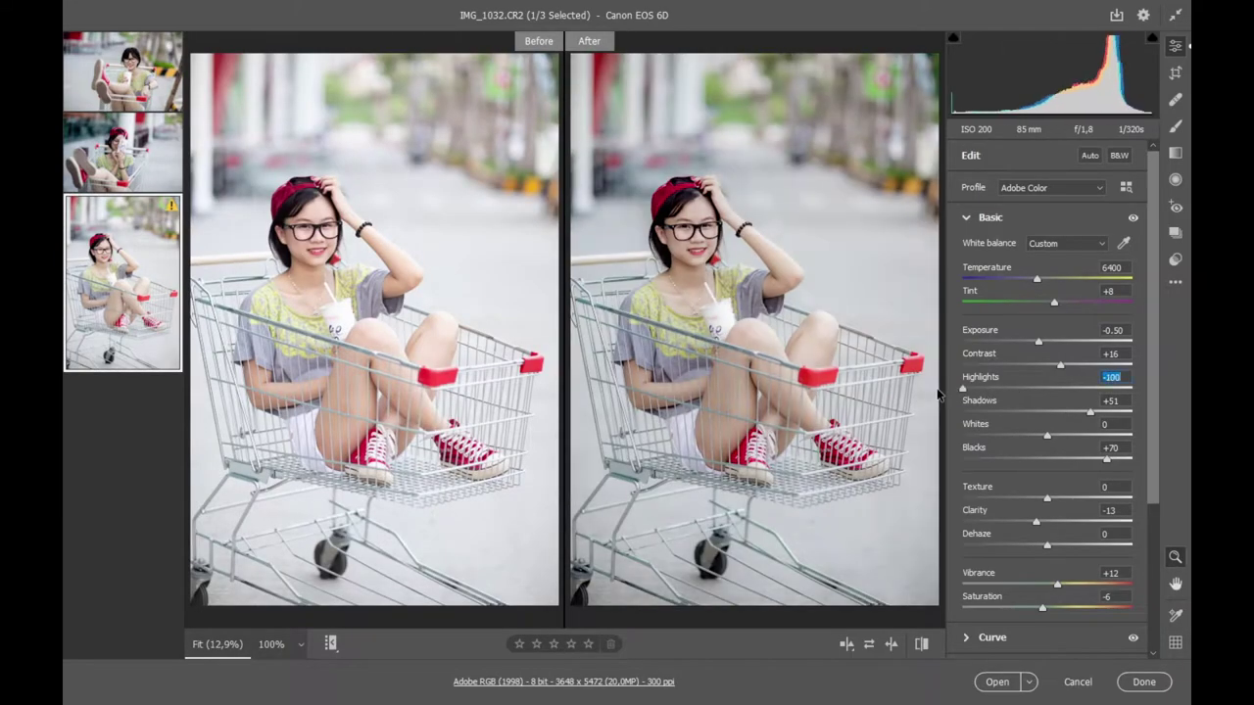
drag(1092, 415, 1068, 418)
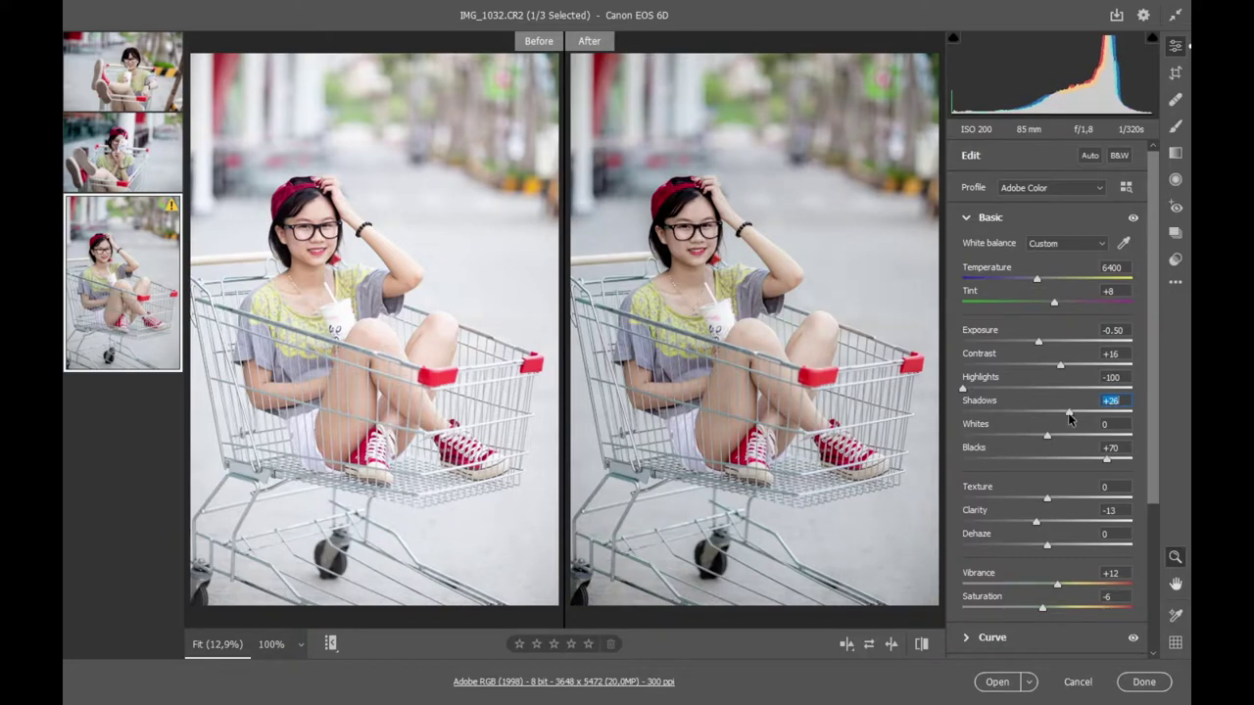
drag(1067, 419, 1090, 417)
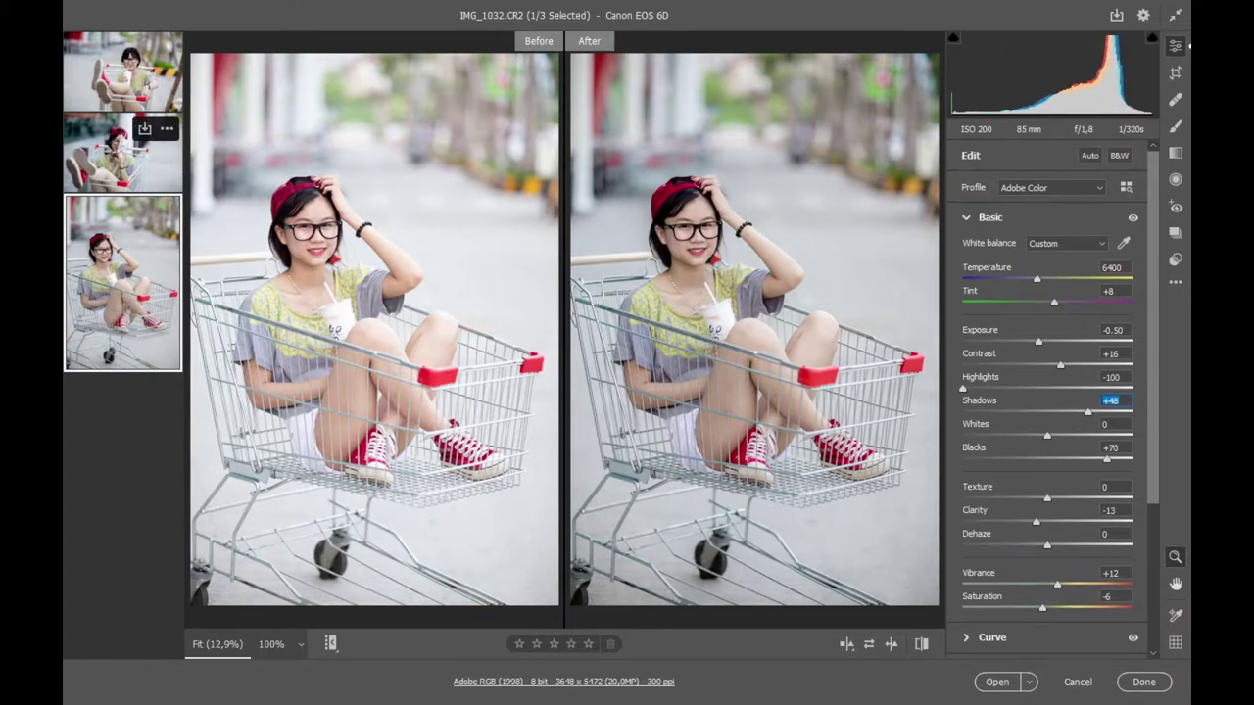
Set the Shadows of IMG_0988 to +35 and its white balance Temperature to 5700.
click(117, 165)
click(120, 73)
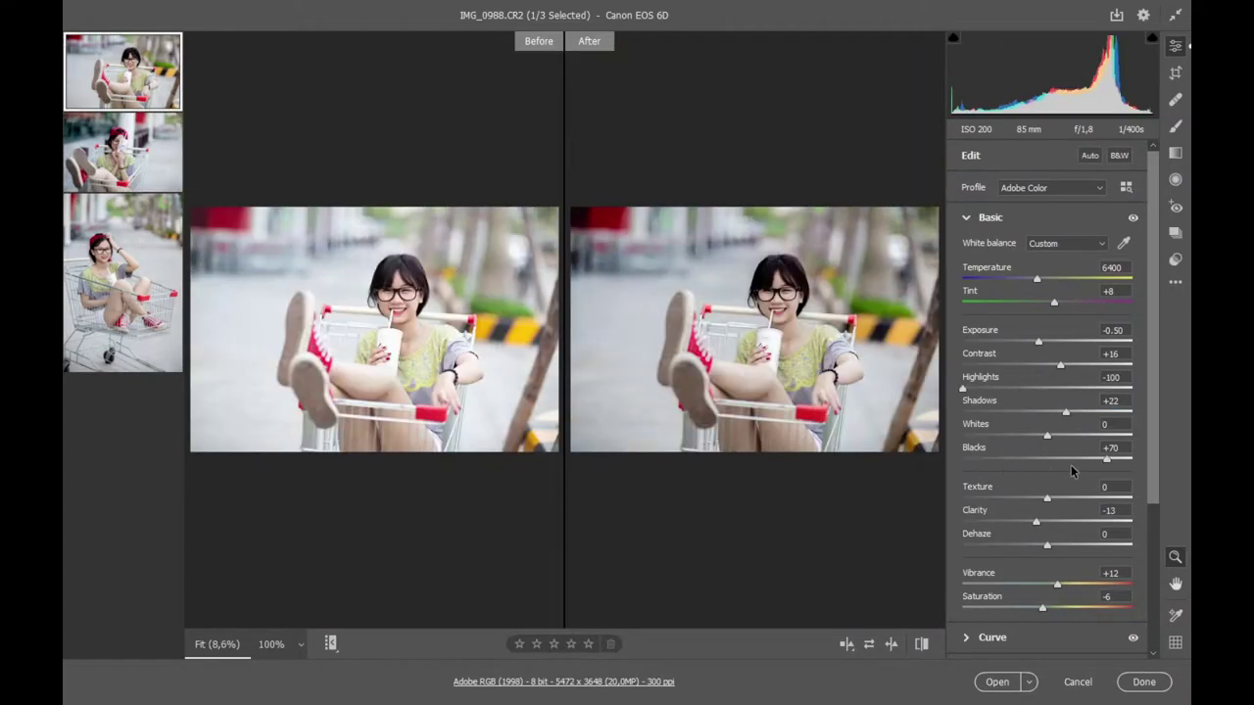
drag(1066, 419, 1077, 419)
drag(729, 333, 798, 340)
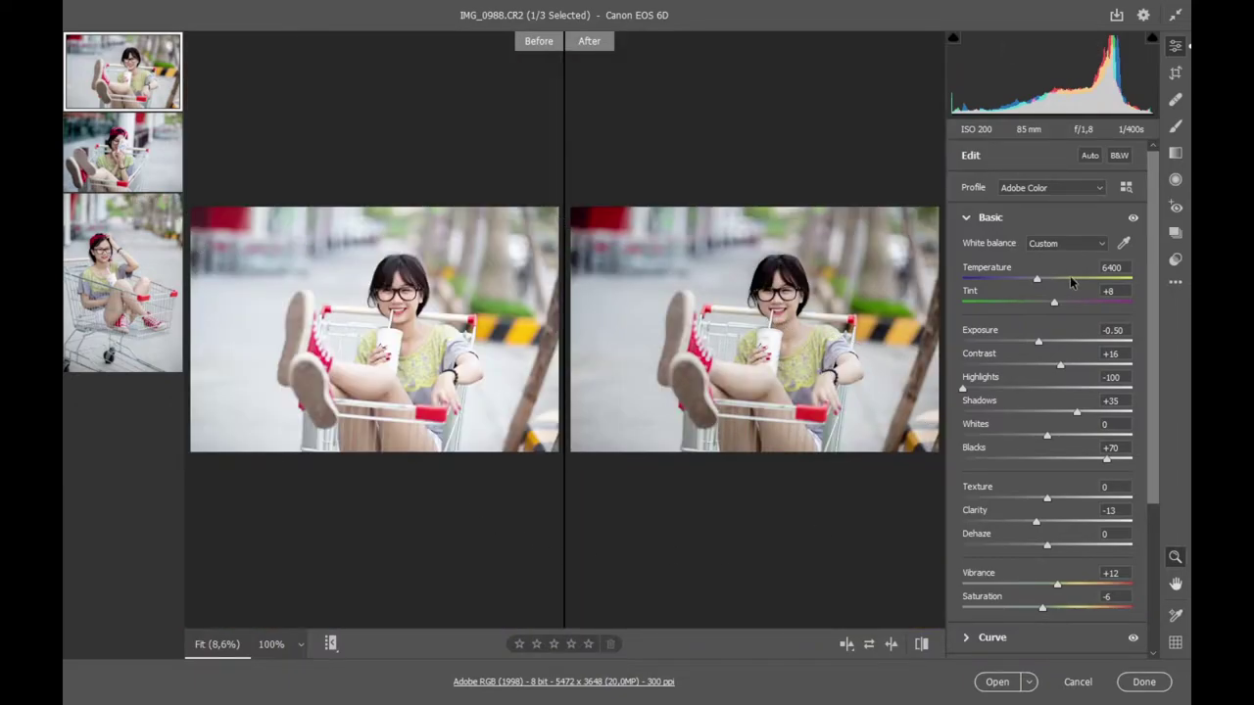
drag(1036, 279, 1024, 284)
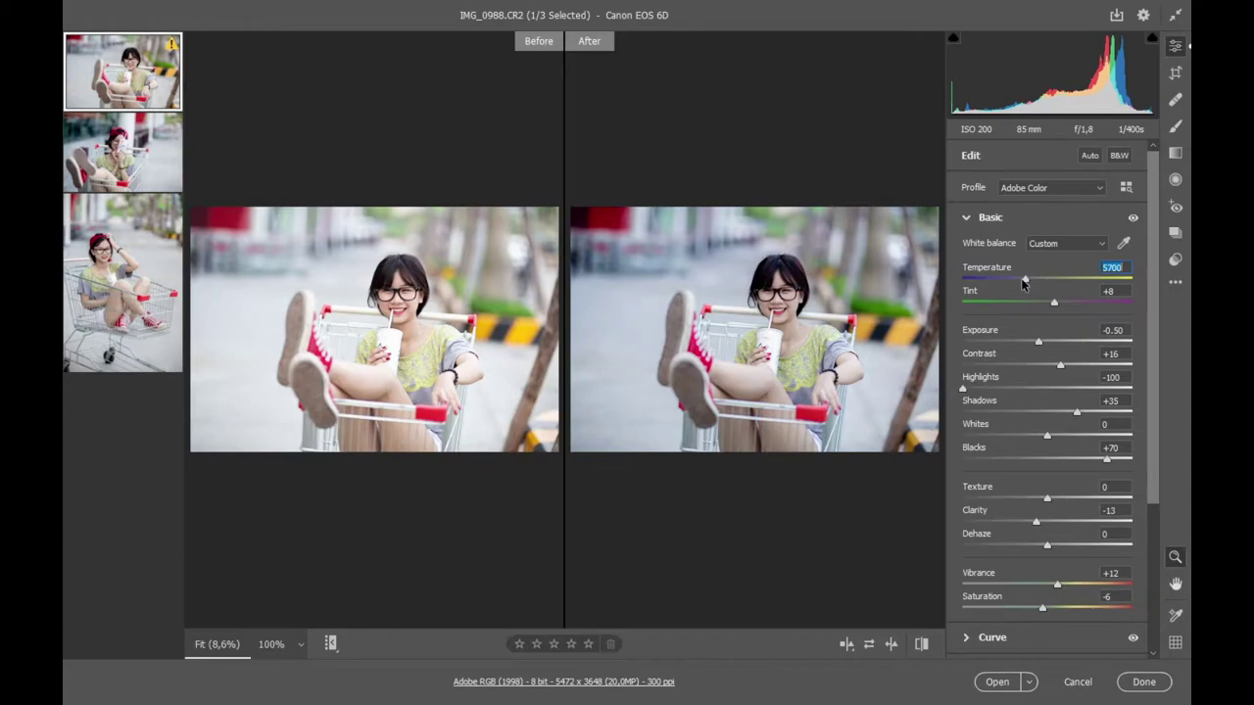
Set the white balance Temperature of IMG_0997 to 6250 and that of IMG_1032 to 6100.
click(125, 168)
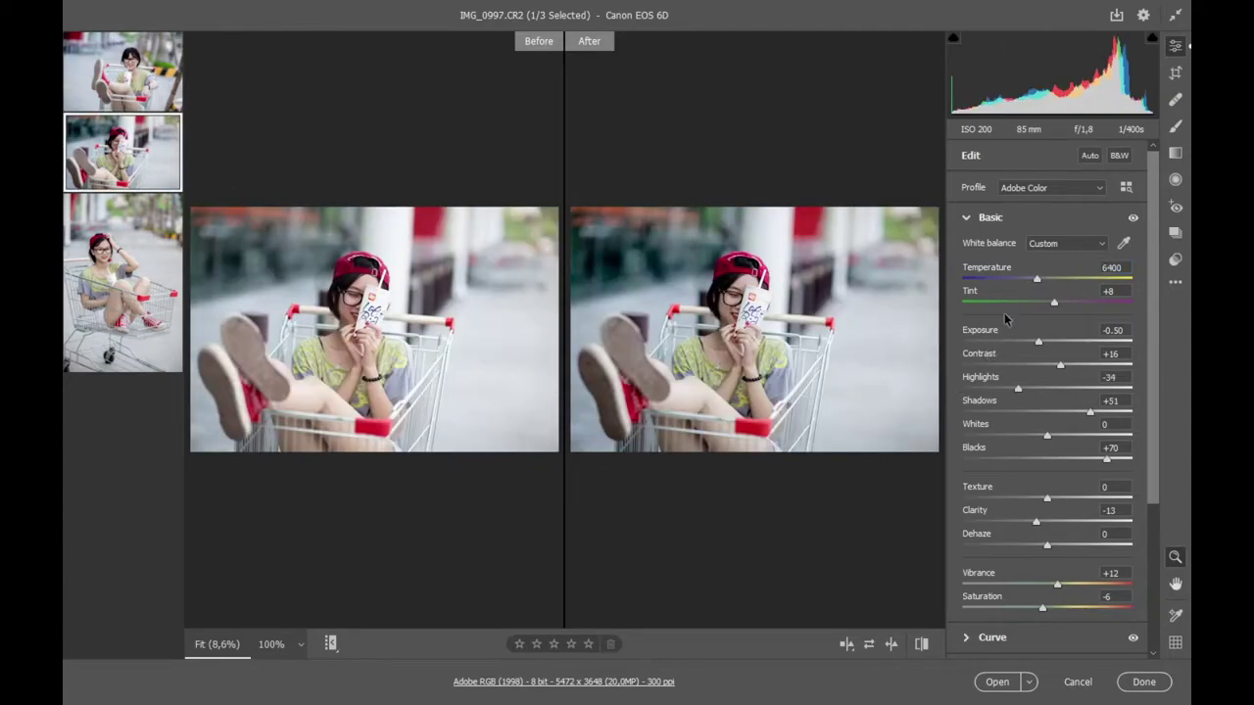
drag(1040, 284, 1028, 282)
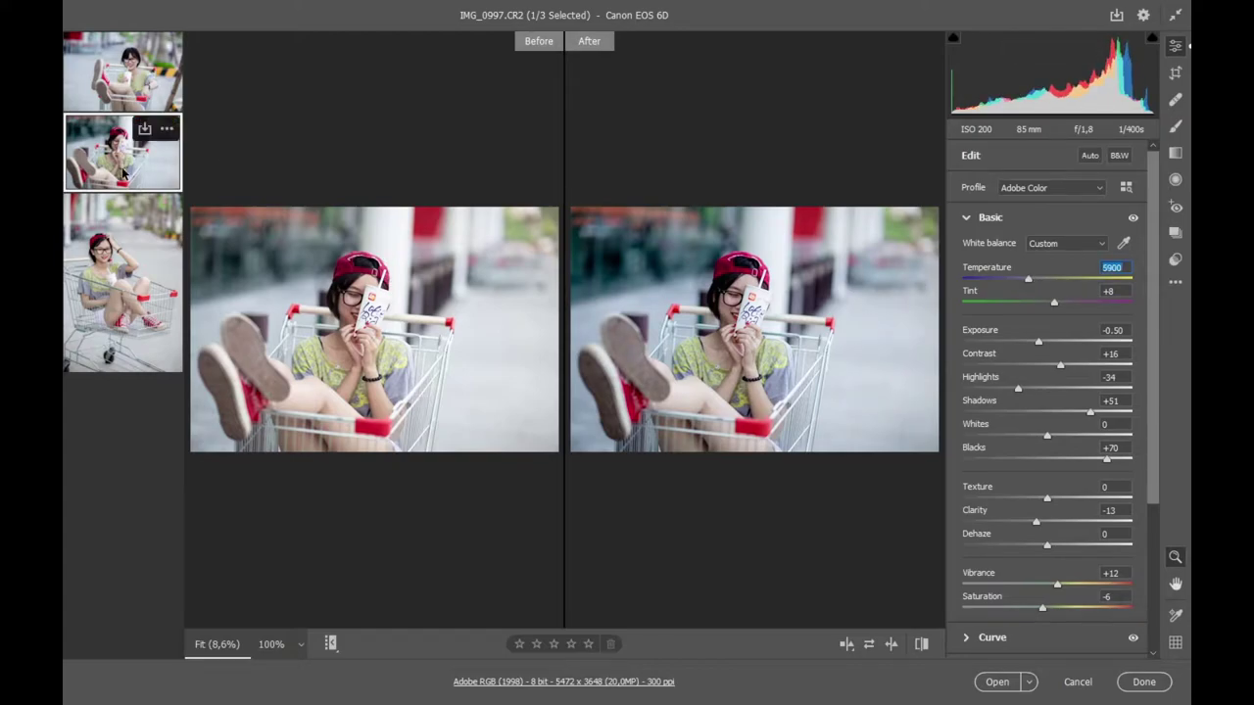
drag(1028, 282, 1033, 282)
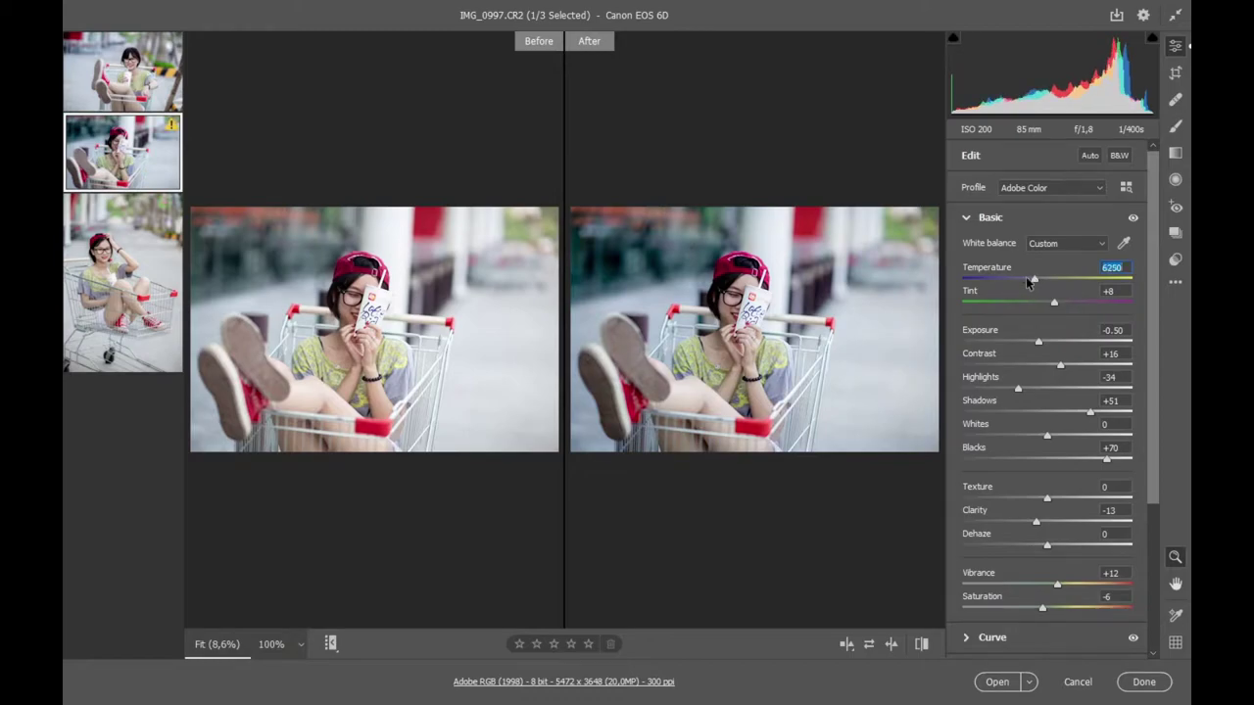
click(139, 272)
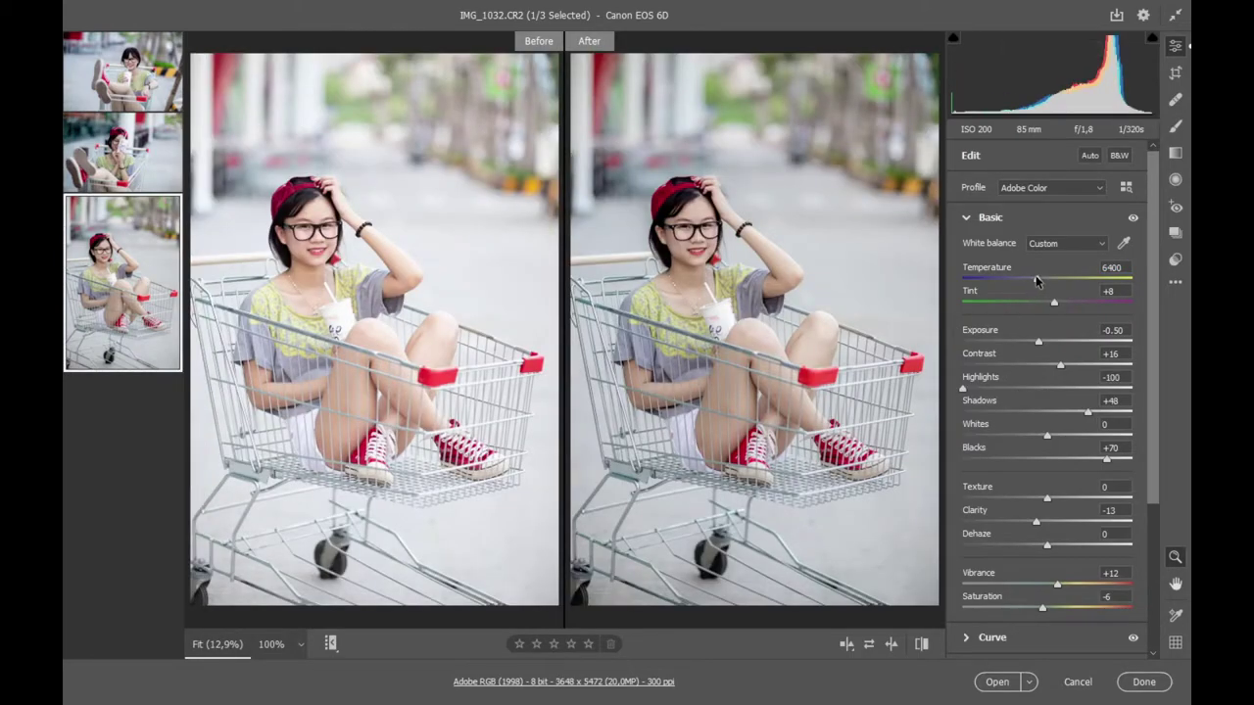
drag(1029, 282, 1032, 283)
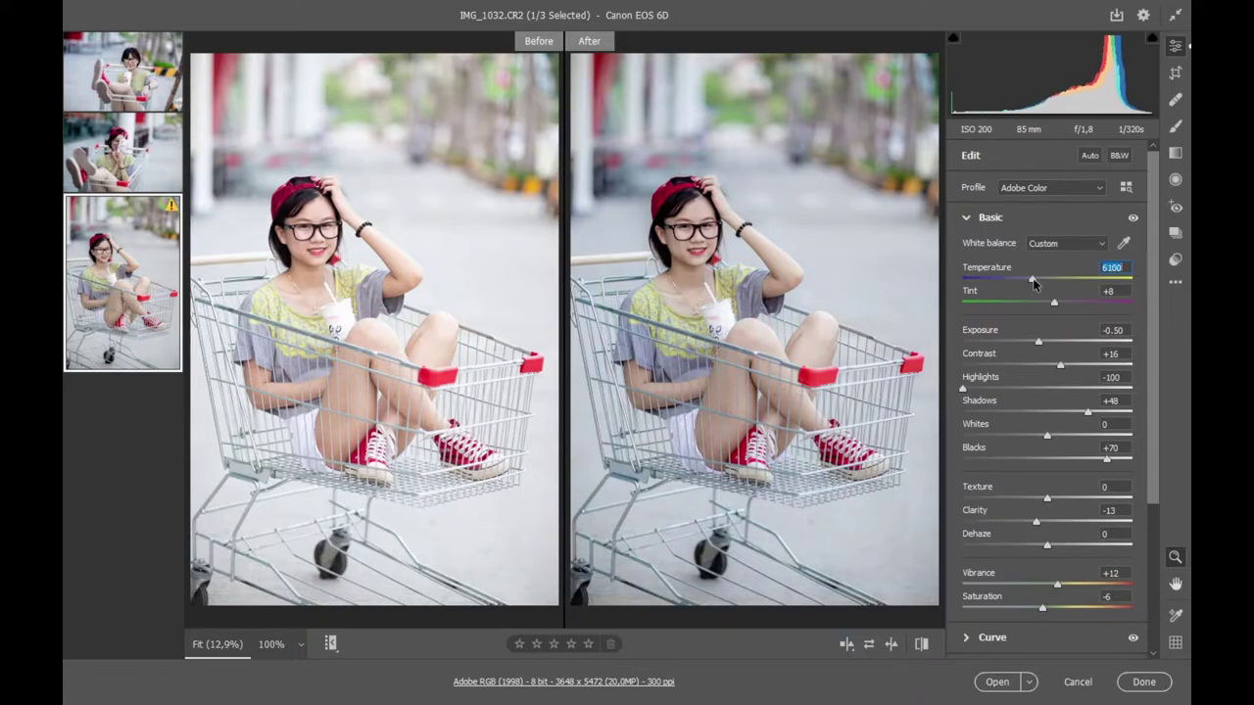
Select all three photos and open them from Camera Raw as Photoshop documents.
click(125, 256)
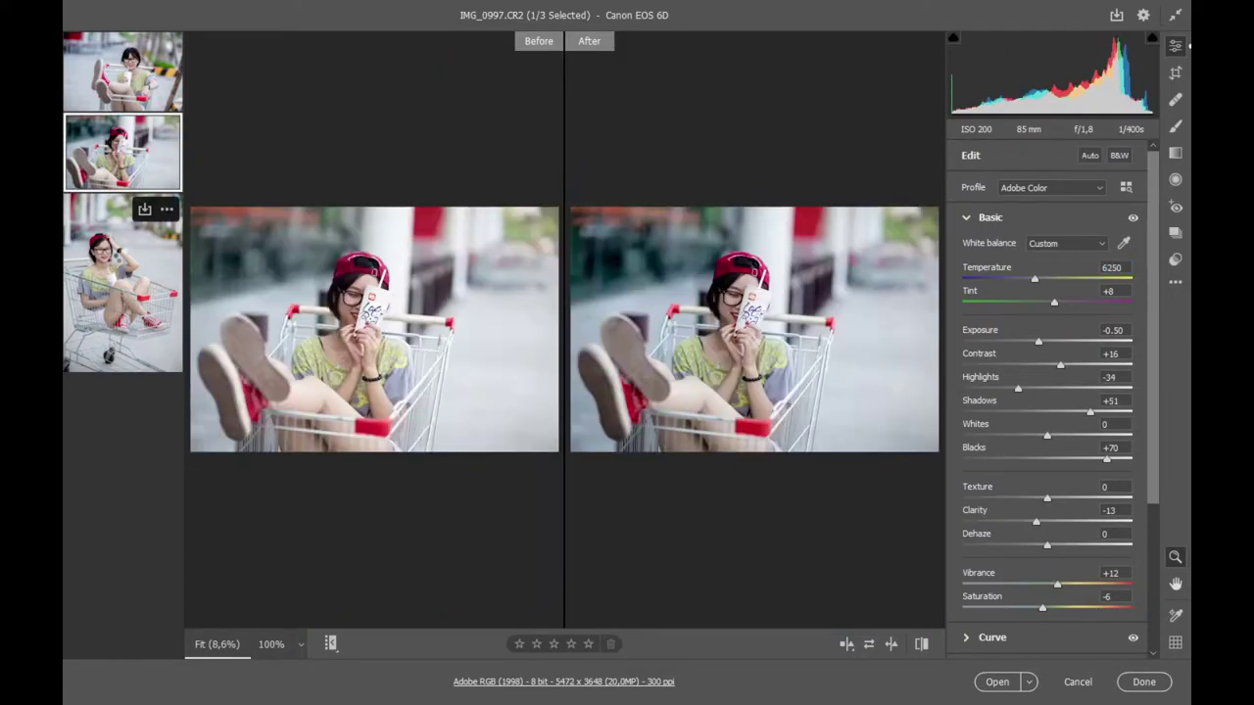
click(117, 86)
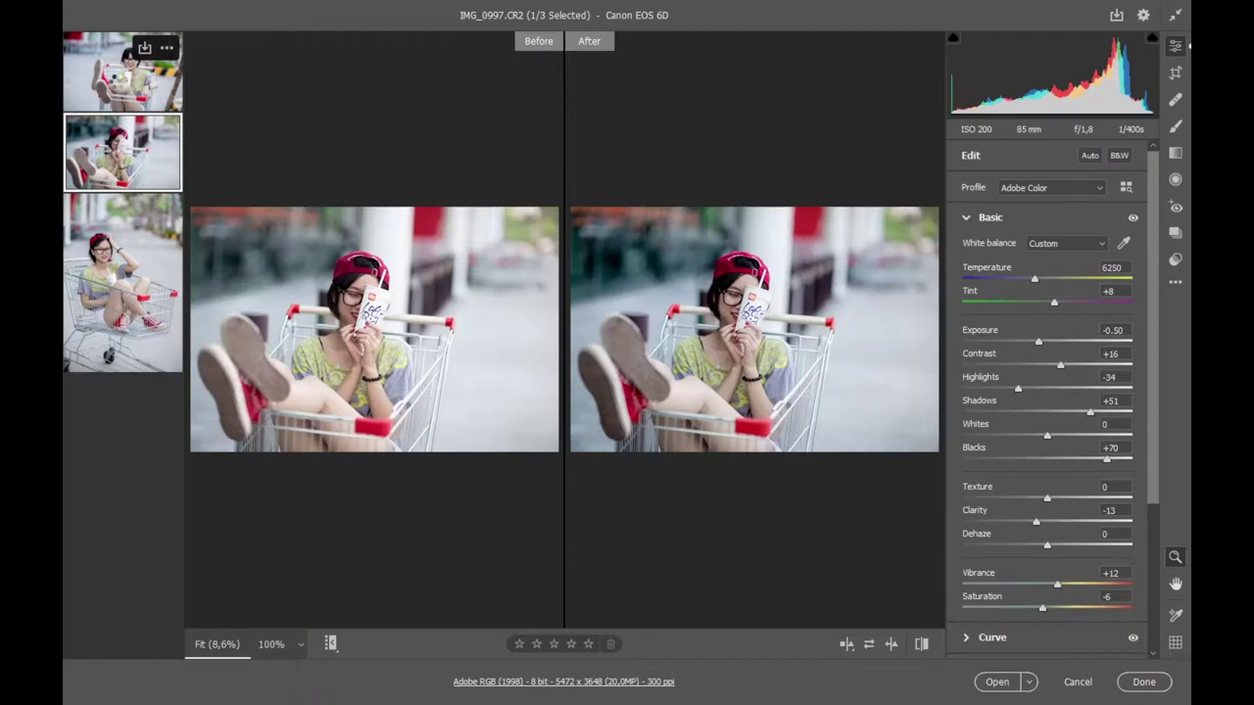
shift+click(124, 238)
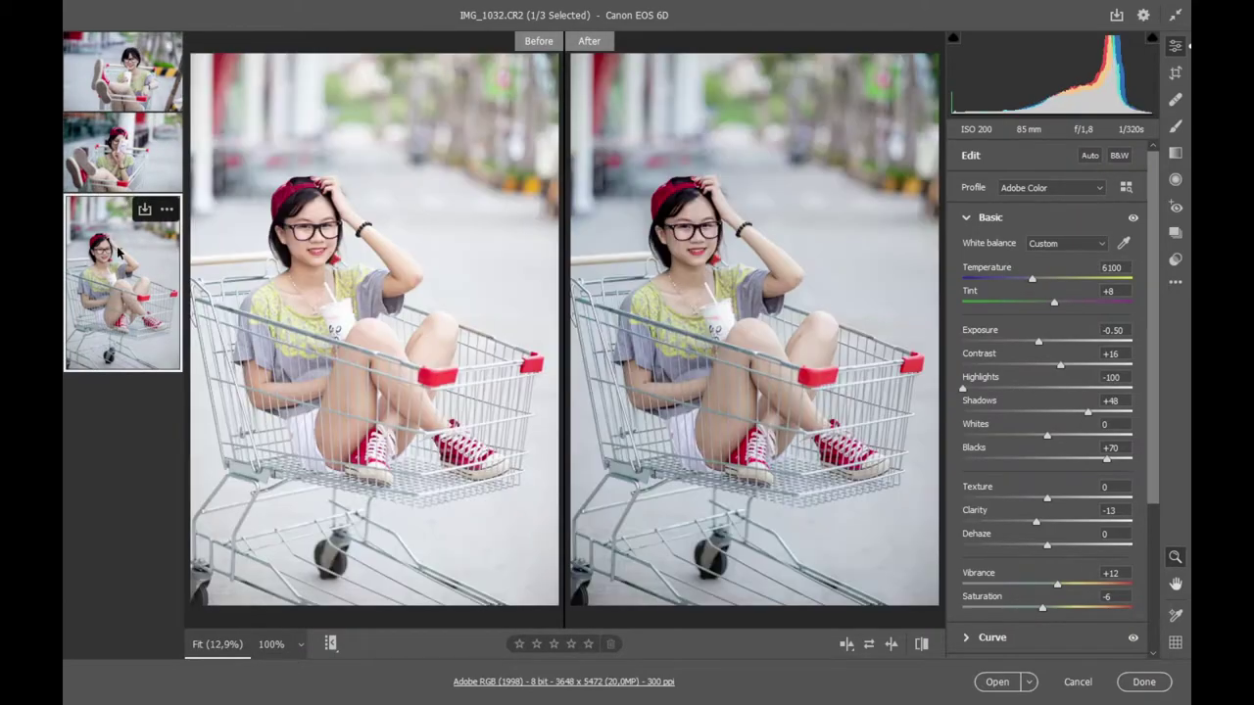
click(996, 682)
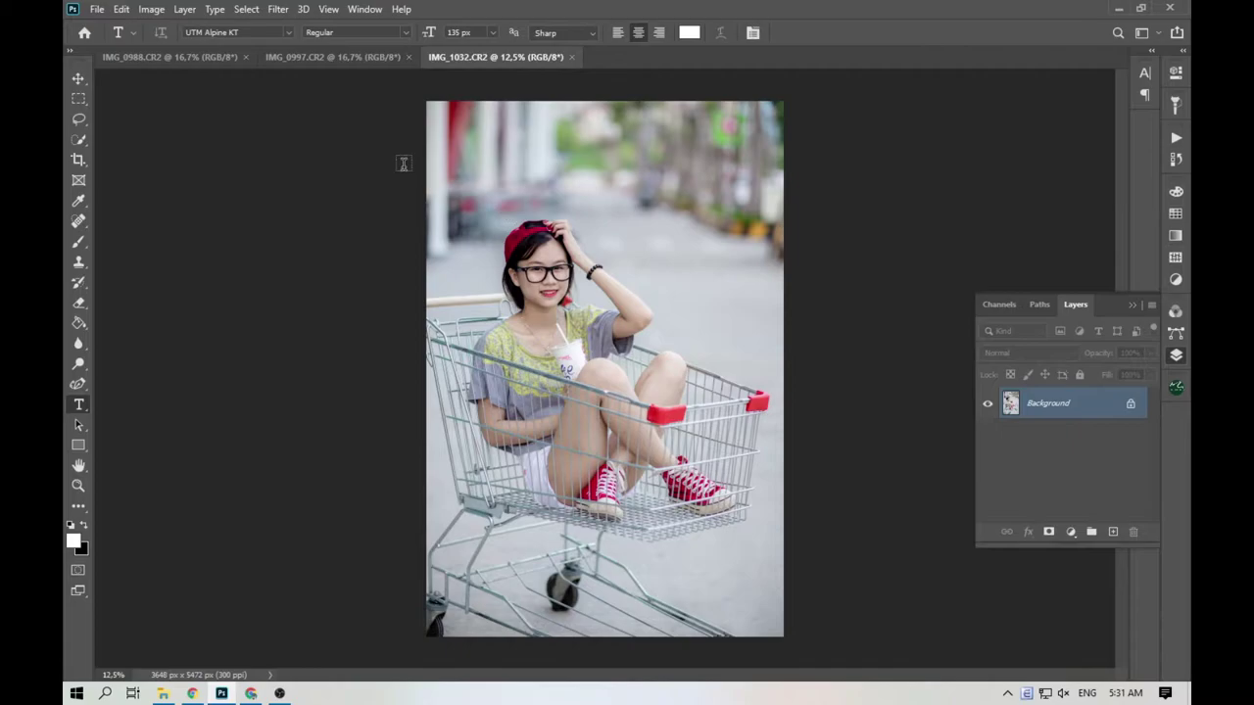
Bring up the IMG_0997 document, hide the Layers panel and duplicate the background layer.
key(v)
click(333, 56)
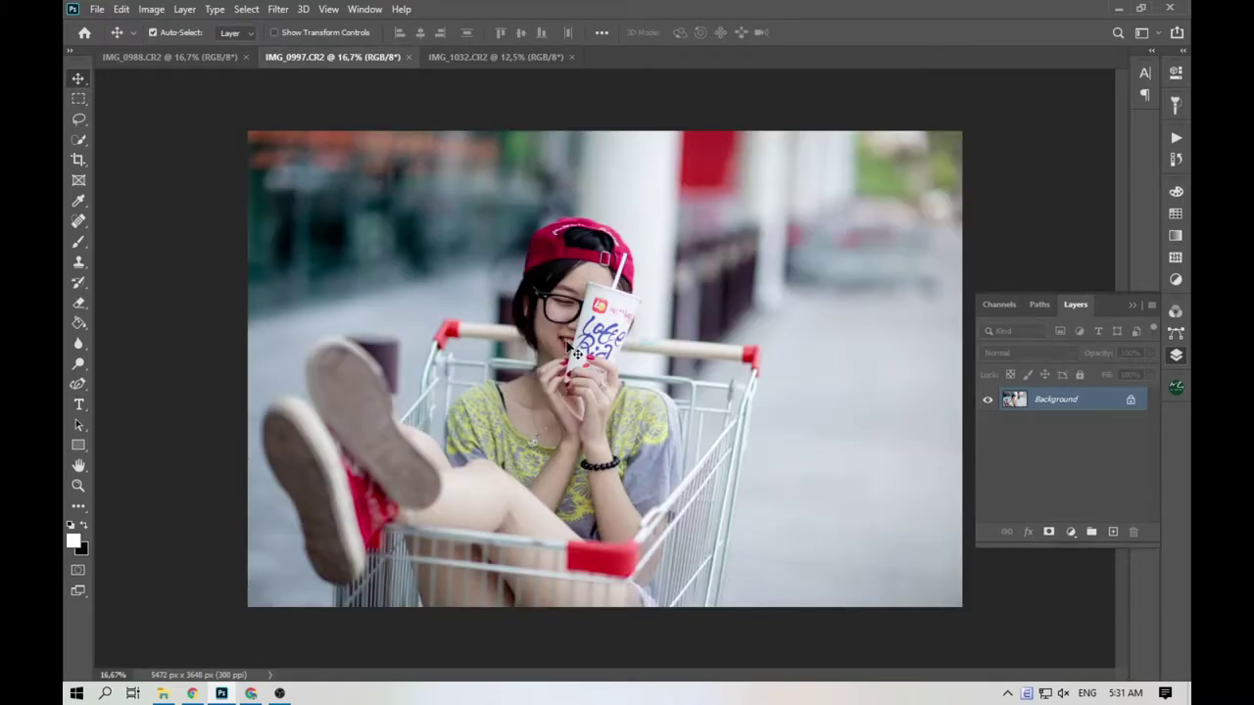
scroll(574, 351, up, 1)
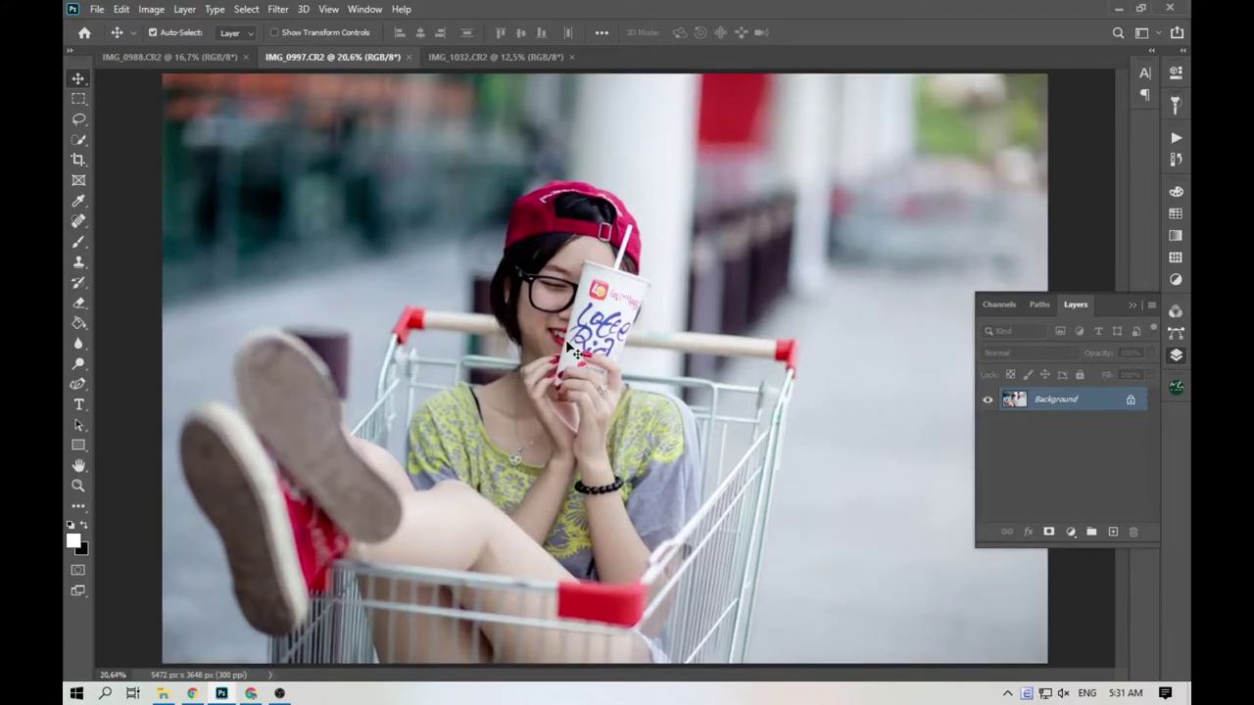
key(F7)
key(ctrl+j)
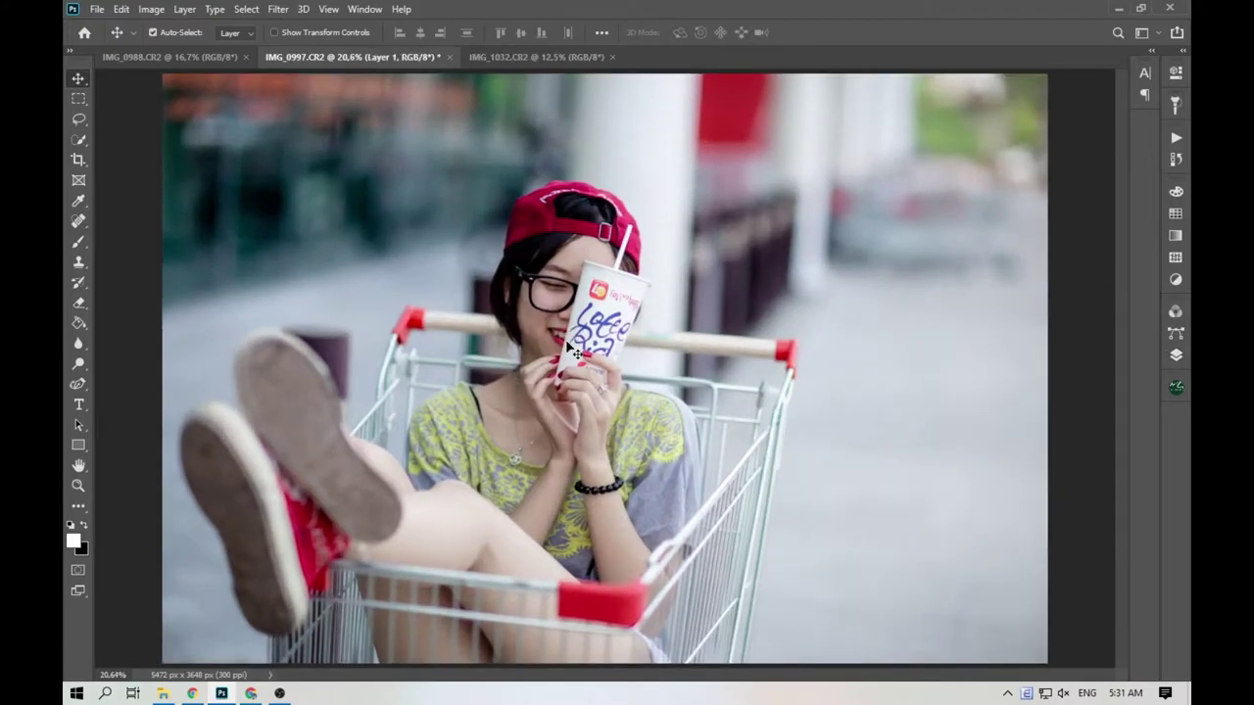
Remove the blemishes on the face and forehead with the Spot Healing Brush at size 20.
key(j)
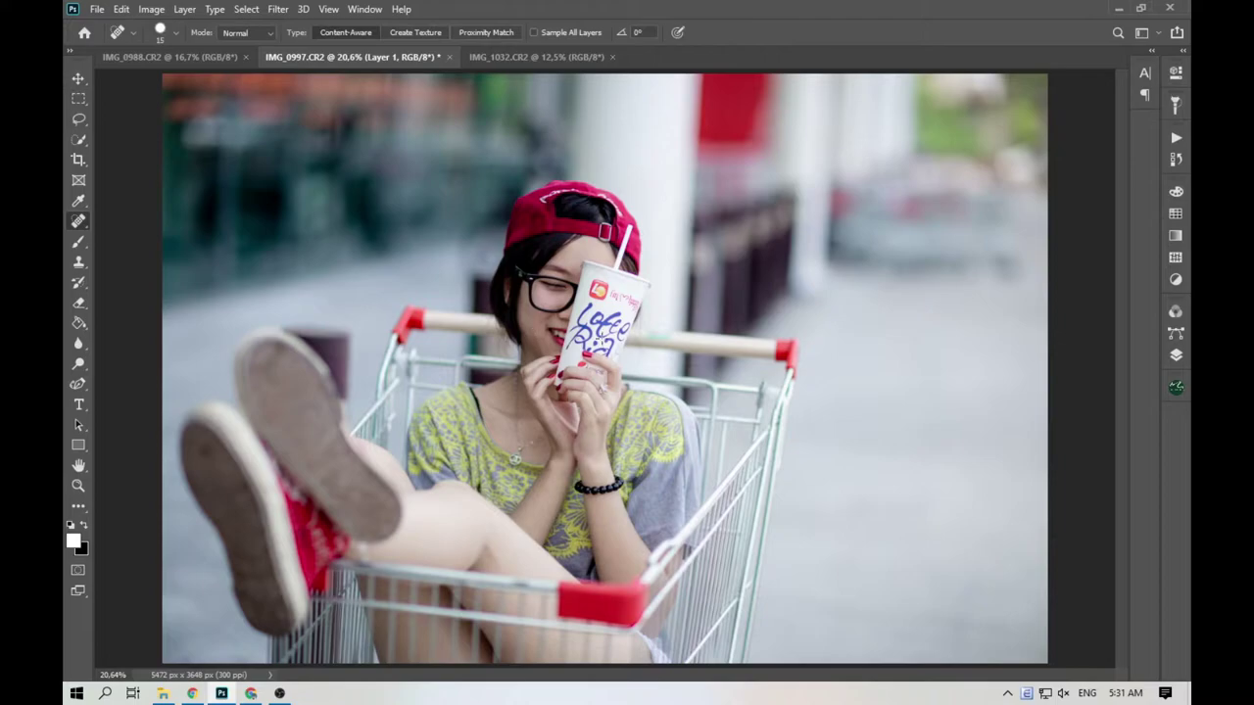
scroll(539, 326, up, 5)
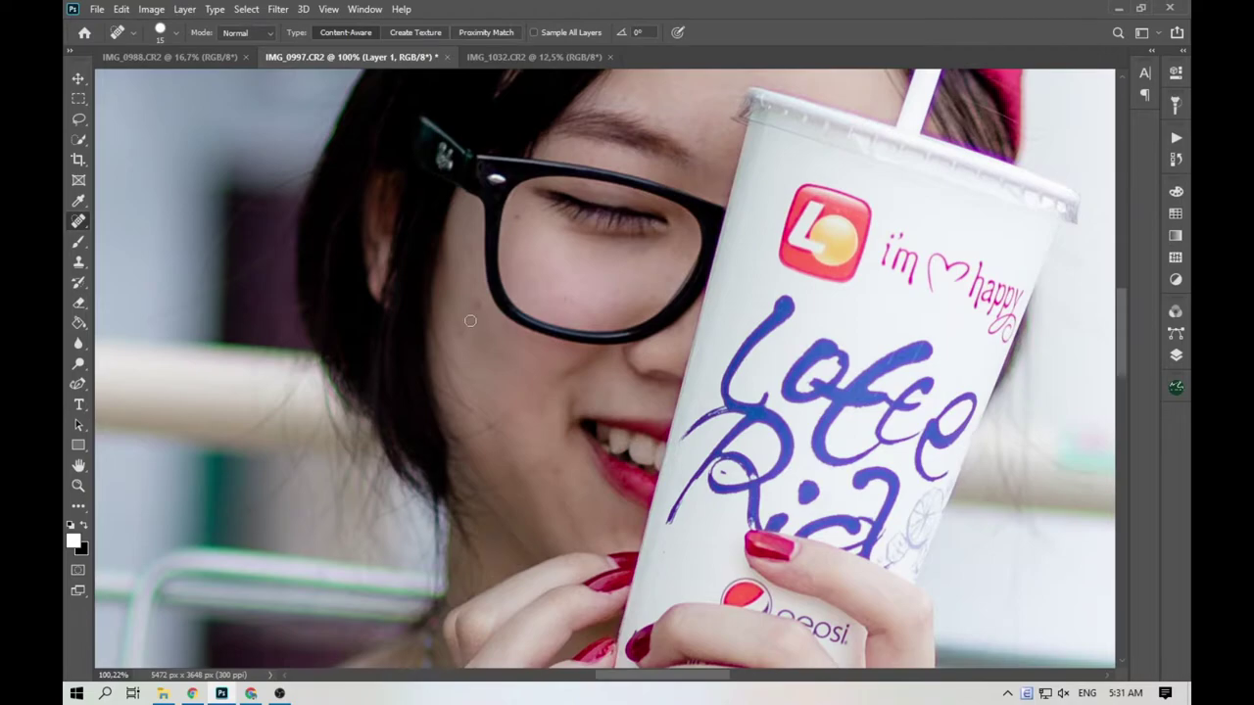
key(bracketright)
drag(473, 253, 473, 276)
scroll(553, 383, down, 2)
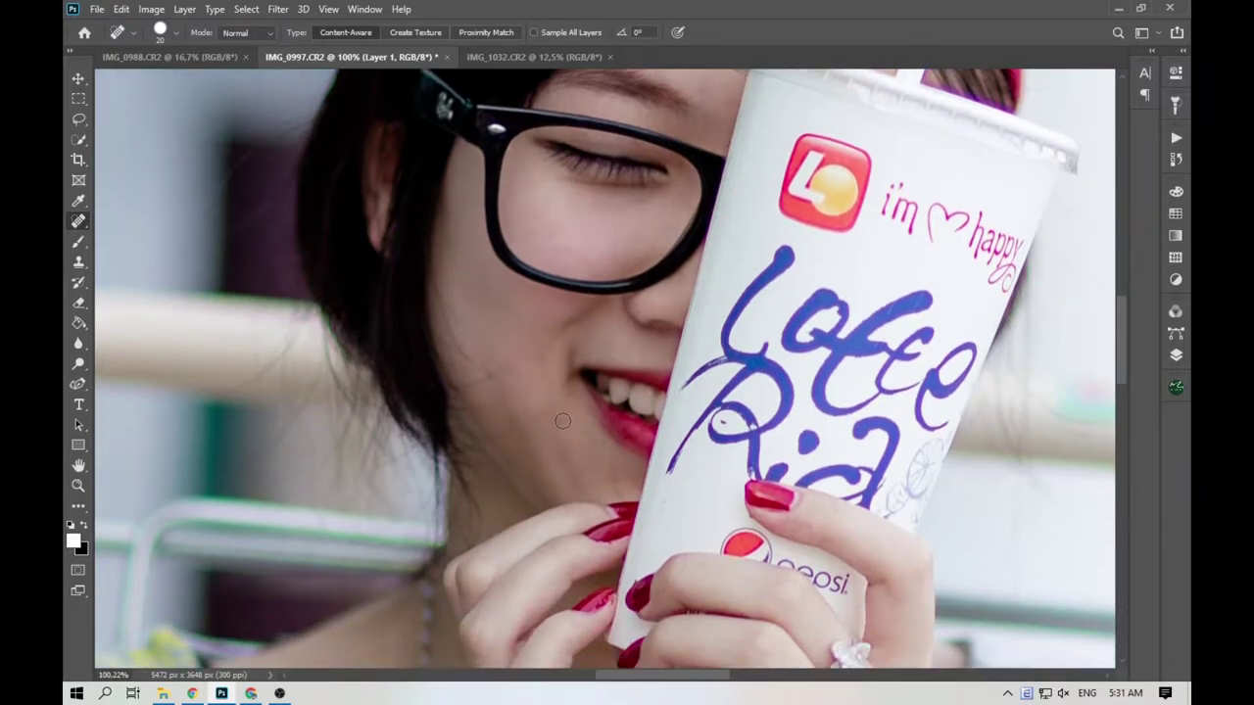
scroll(561, 427, up, 5)
scroll(701, 282, up, 2)
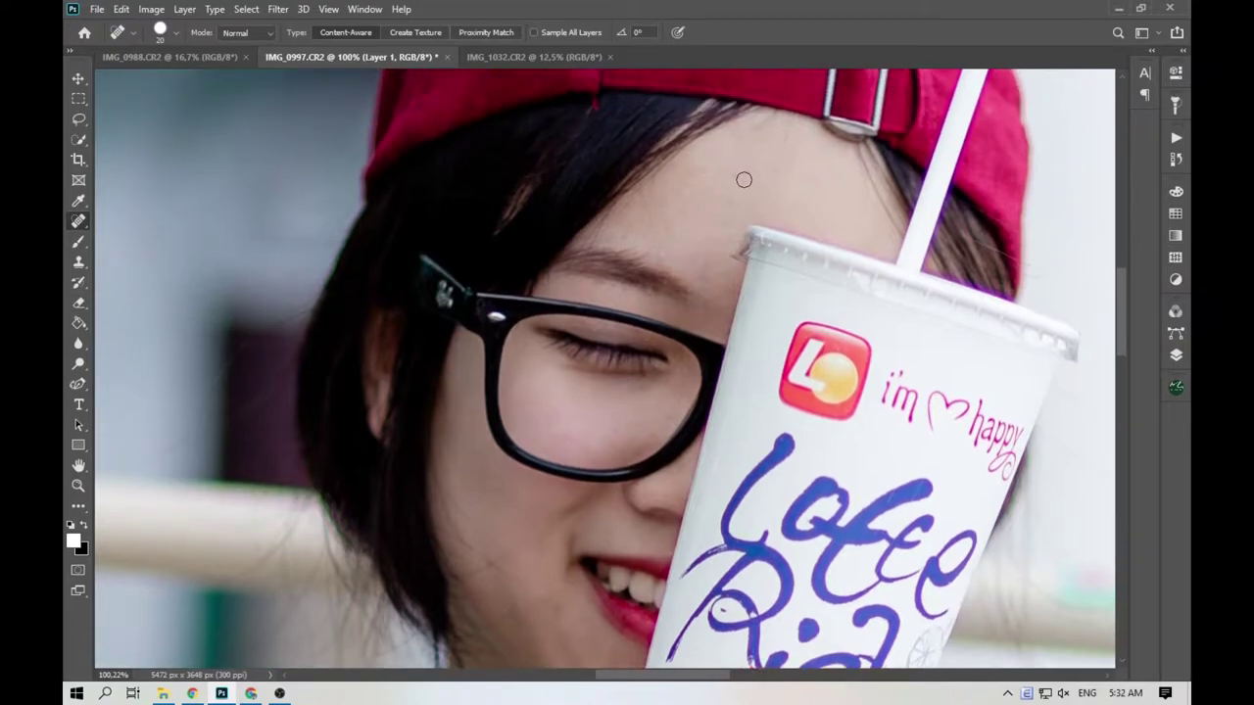
drag(731, 204, 726, 228)
Heal the remaining skin spots on the hands and wrists, working down from the face.
scroll(585, 353, down, 5)
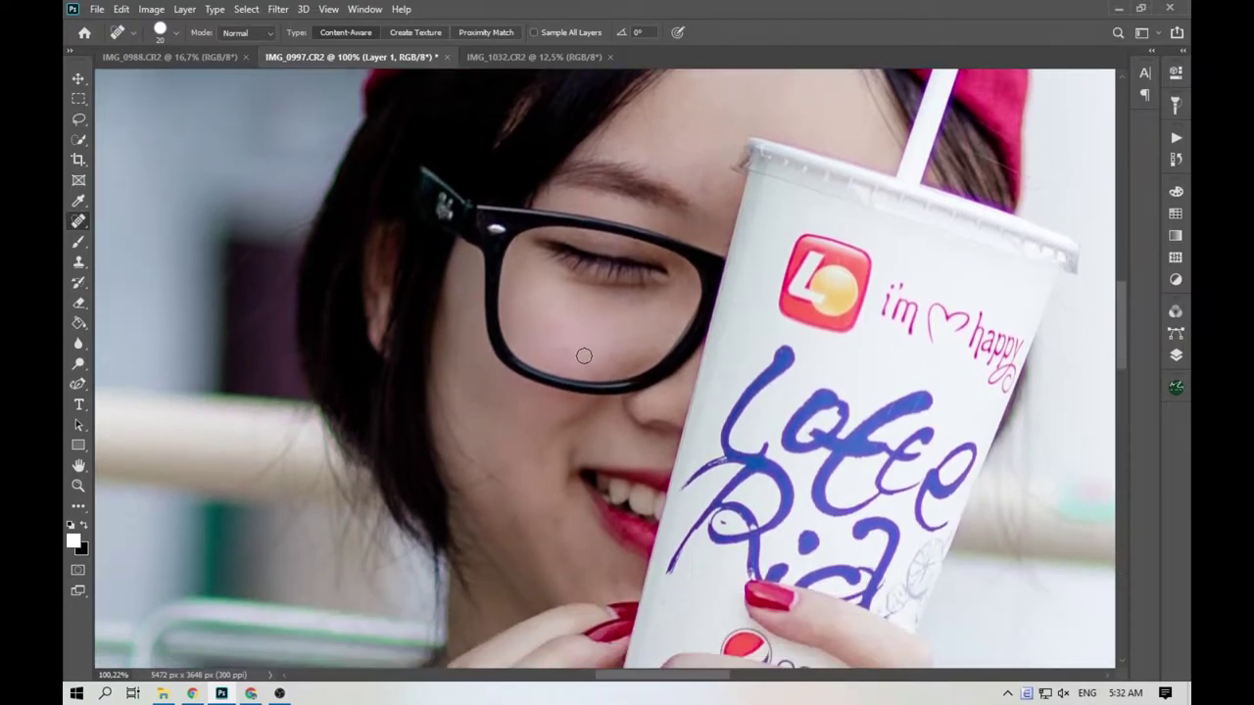
scroll(629, 281, down, 8)
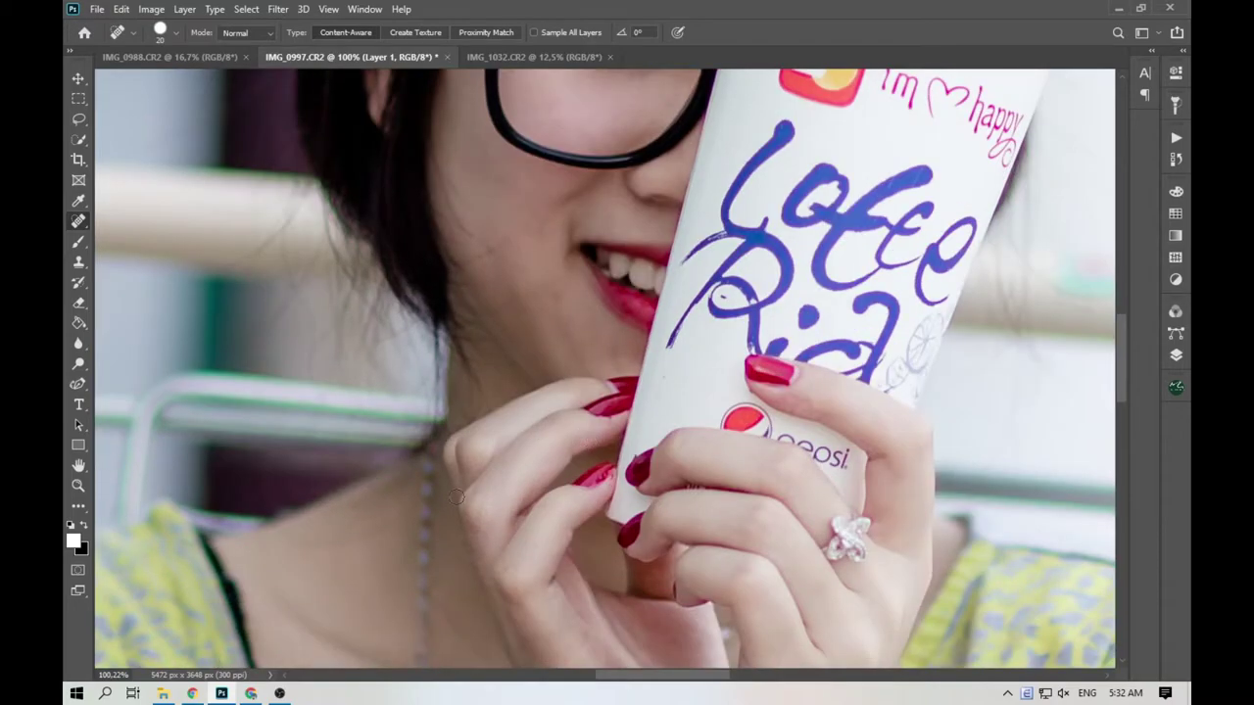
drag(457, 496, 269, 218)
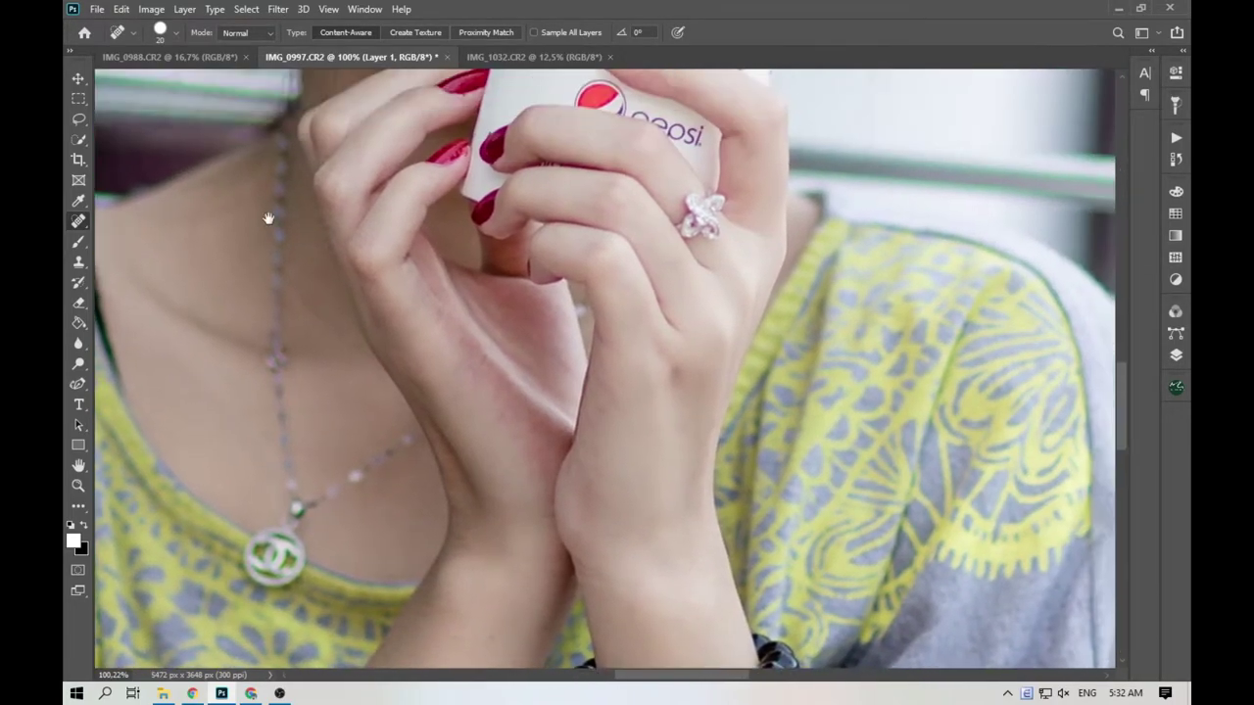
click(677, 372)
mouse_move(540, 453)
mouse_down()
mouse_move(508, 186)
mouse_move(530, 250)
mouse_up()
drag(478, 325, 656, 373)
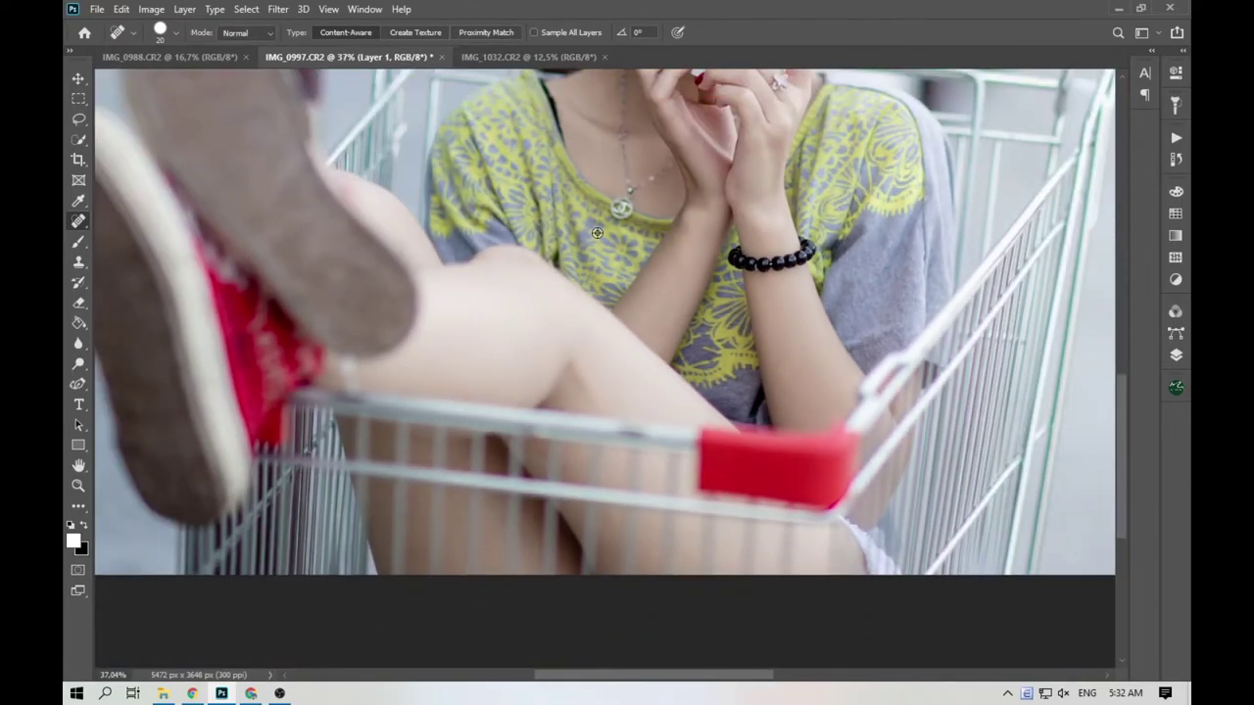
Merge the healed layer into the background and run the skin-smoothing action "Min da 4".
key(ctrl+0)
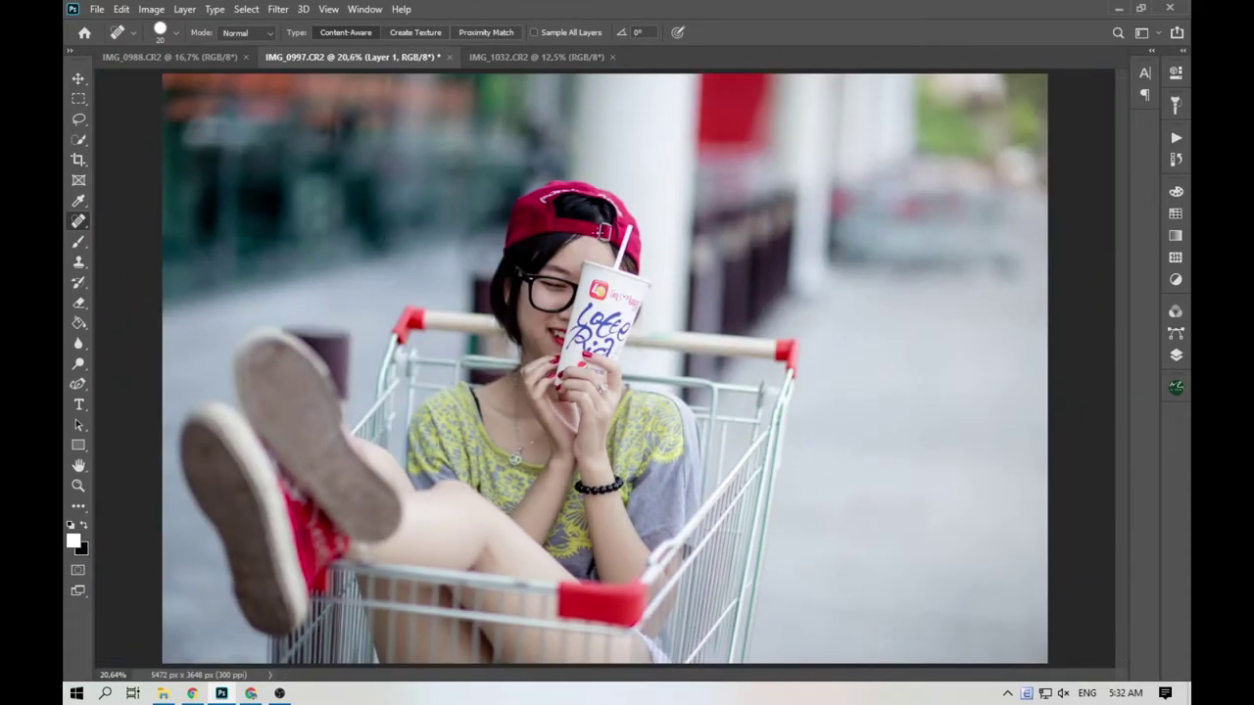
key(ctrl+e)
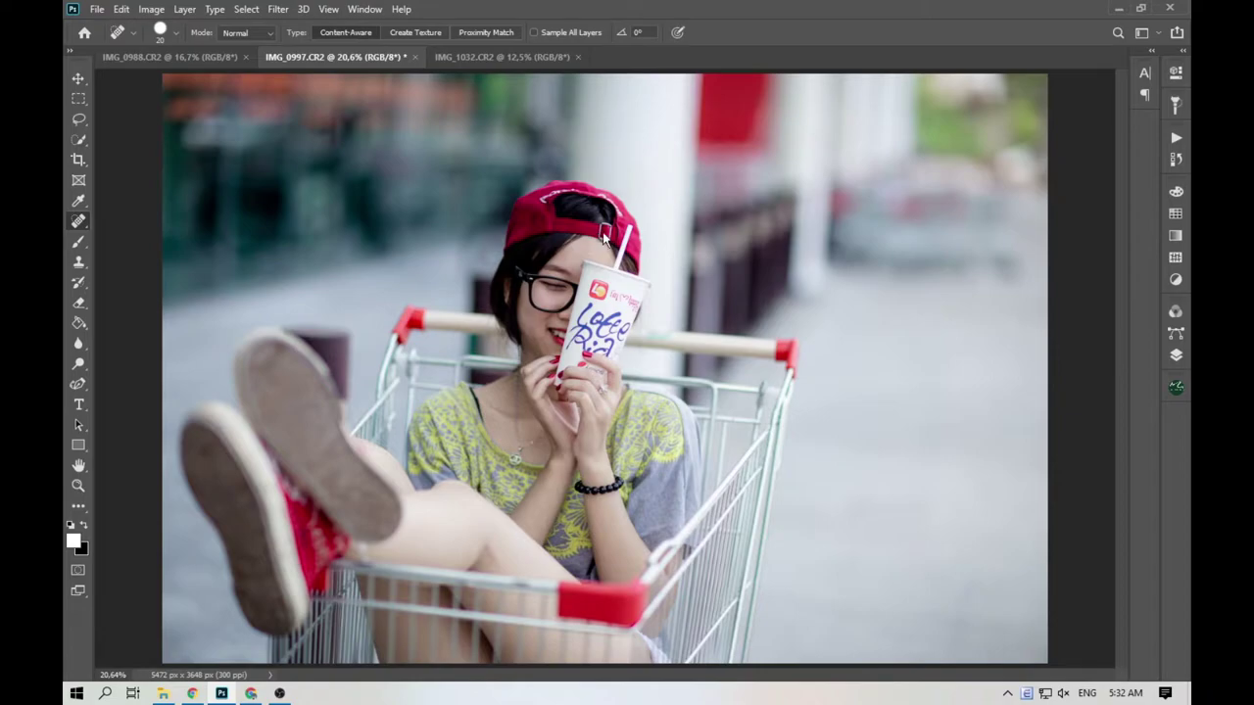
key(alt+F9)
click(1085, 327)
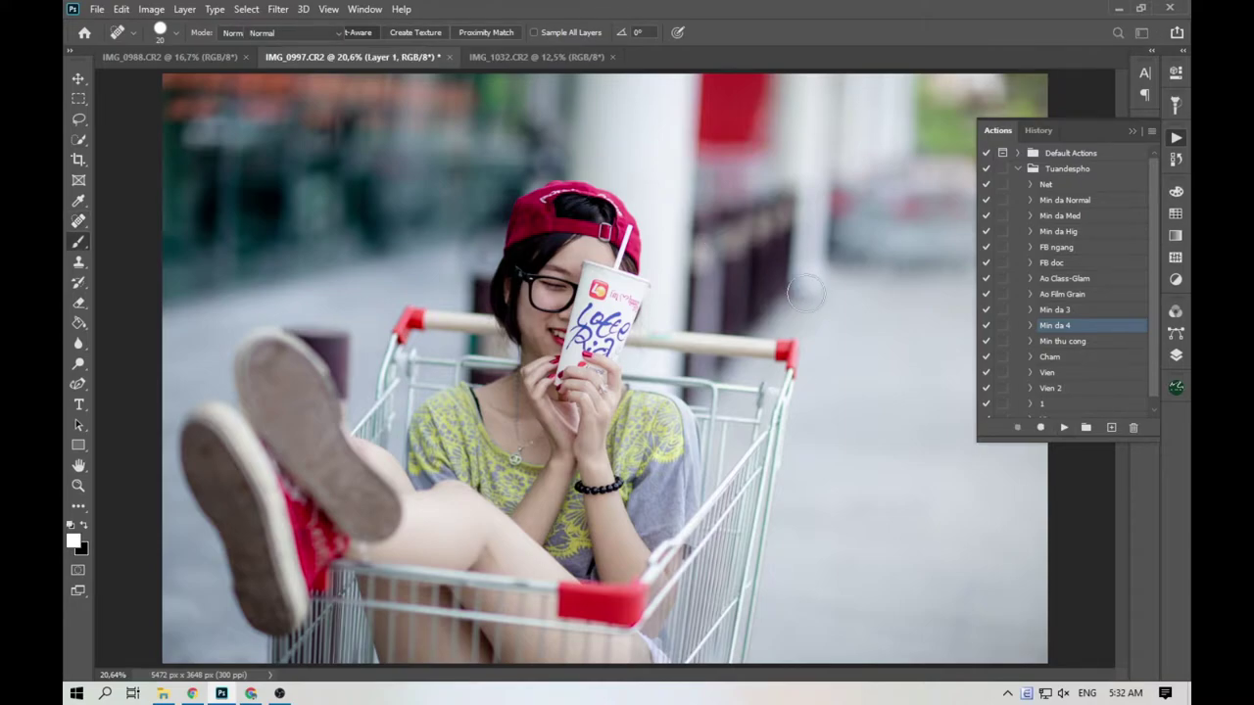
Prepare a smaller mask brush for the girl's forehead, with 100% opacity and 100% flow.
scroll(536, 382, up, 5)
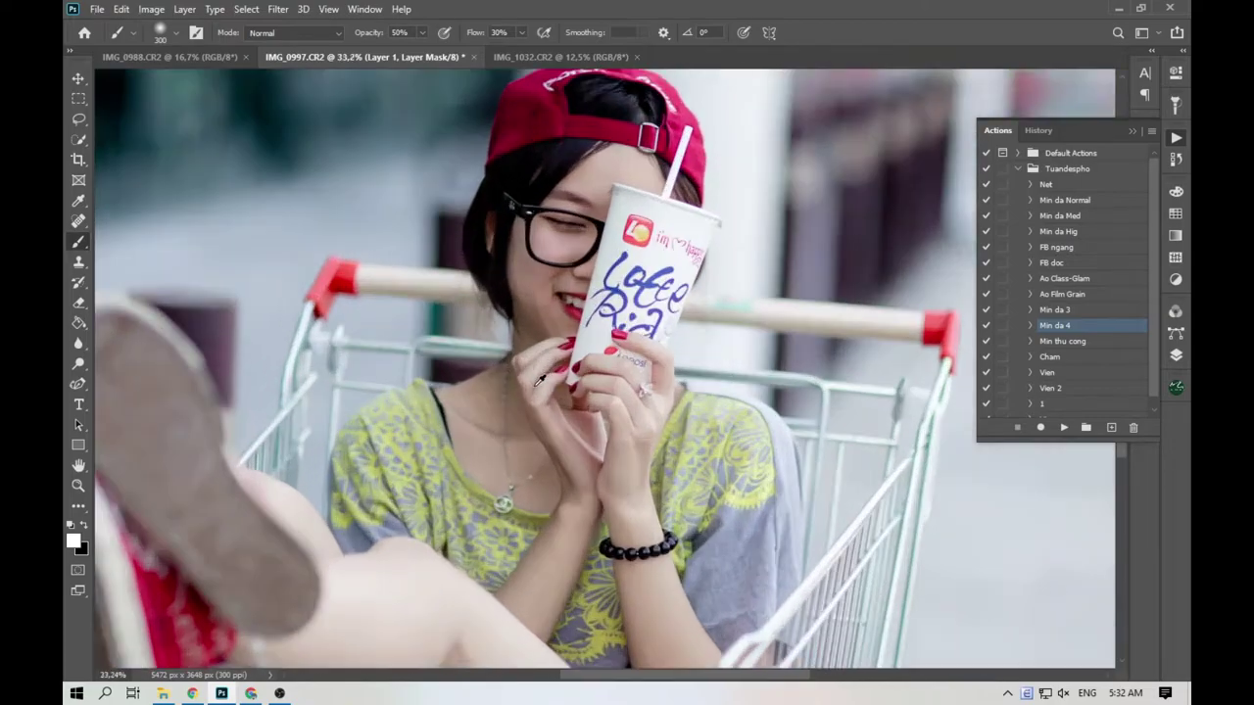
scroll(544, 303, up, 2)
scroll(604, 222, up, 2)
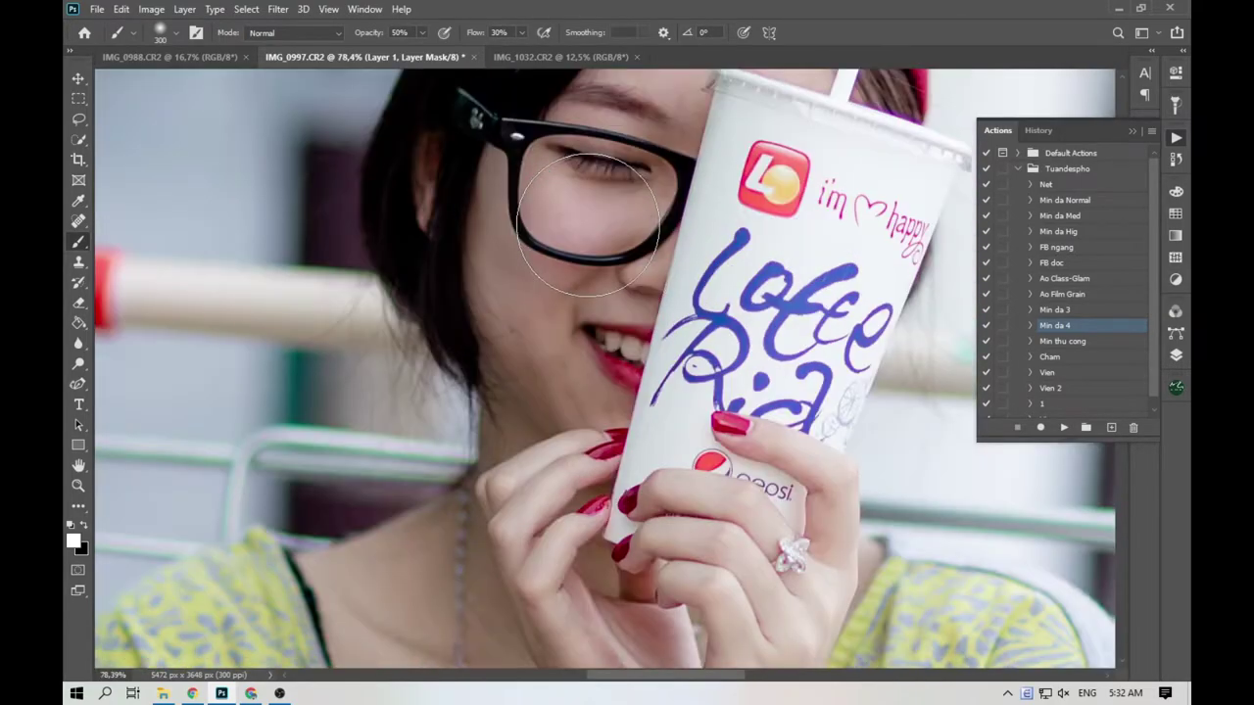
scroll(607, 220, up, 3)
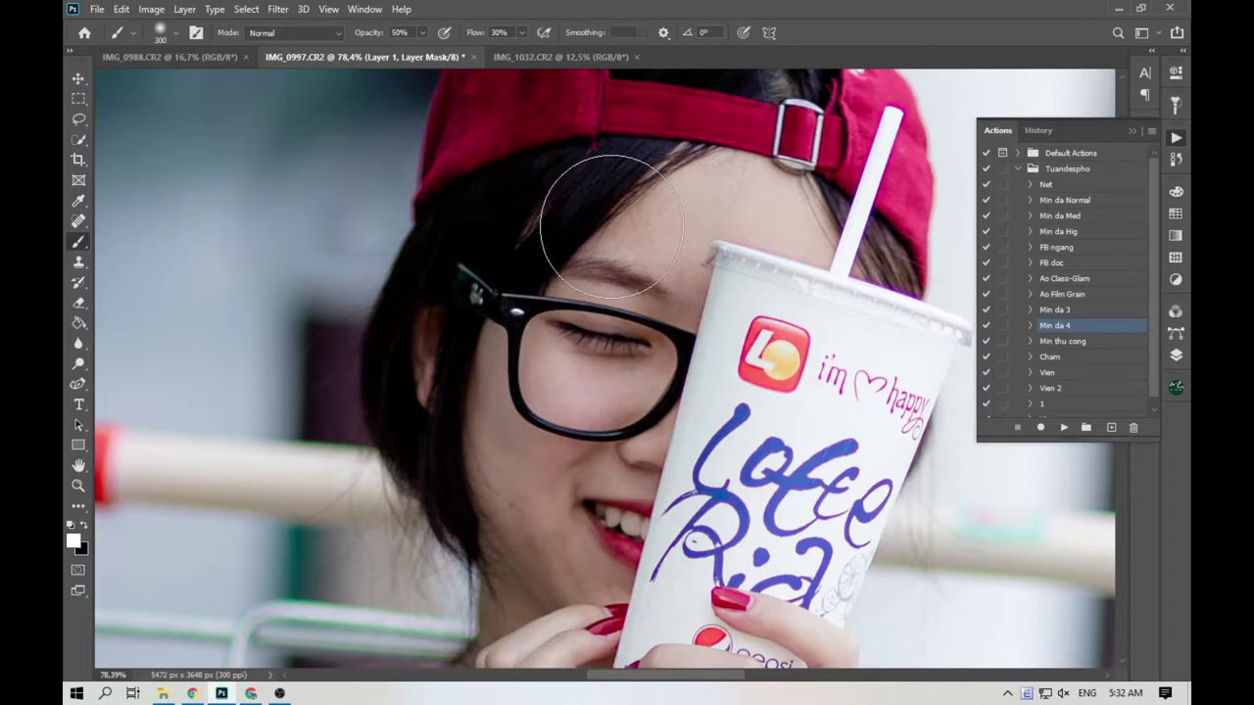
key(bracketleft)
key(bracketleft)
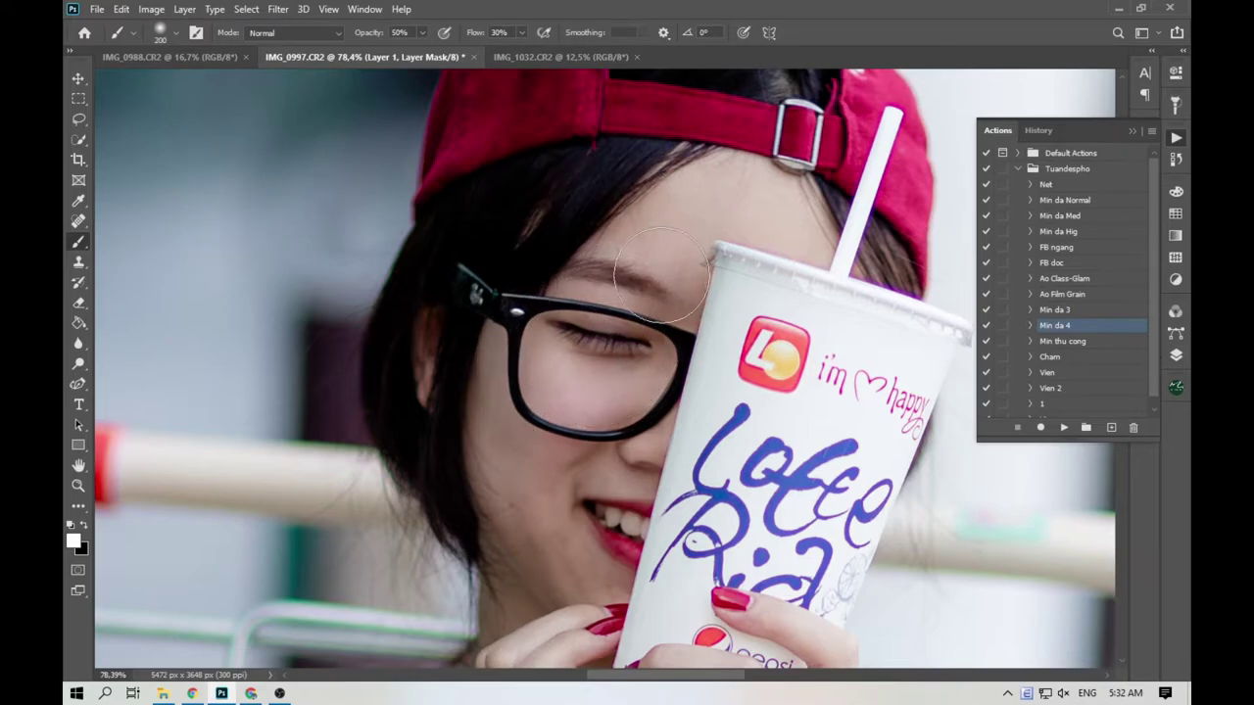
key(bracketleft)
key(bracketleft)
key(bracketleft)
key(bracketleft)
key(bracketleft)
key(bracketright)
key(0)
drag(470, 34, 541, 43)
Paint the smoothing layer's mask white over the forehead, cheek and chin, adjusting the brush to about 60 to 70 px.
key(bracketleft)
key(bracketleft)
mouse_move(714, 224)
mouse_down()
mouse_move(760, 231)
mouse_move(726, 225)
mouse_up()
key(bracketleft)
key(bracketleft)
key(bracketleft)
key(bracketleft)
key(bracketleft)
key(bracketright)
key(bracketright)
key(bracketright)
scroll(516, 429, down, 1)
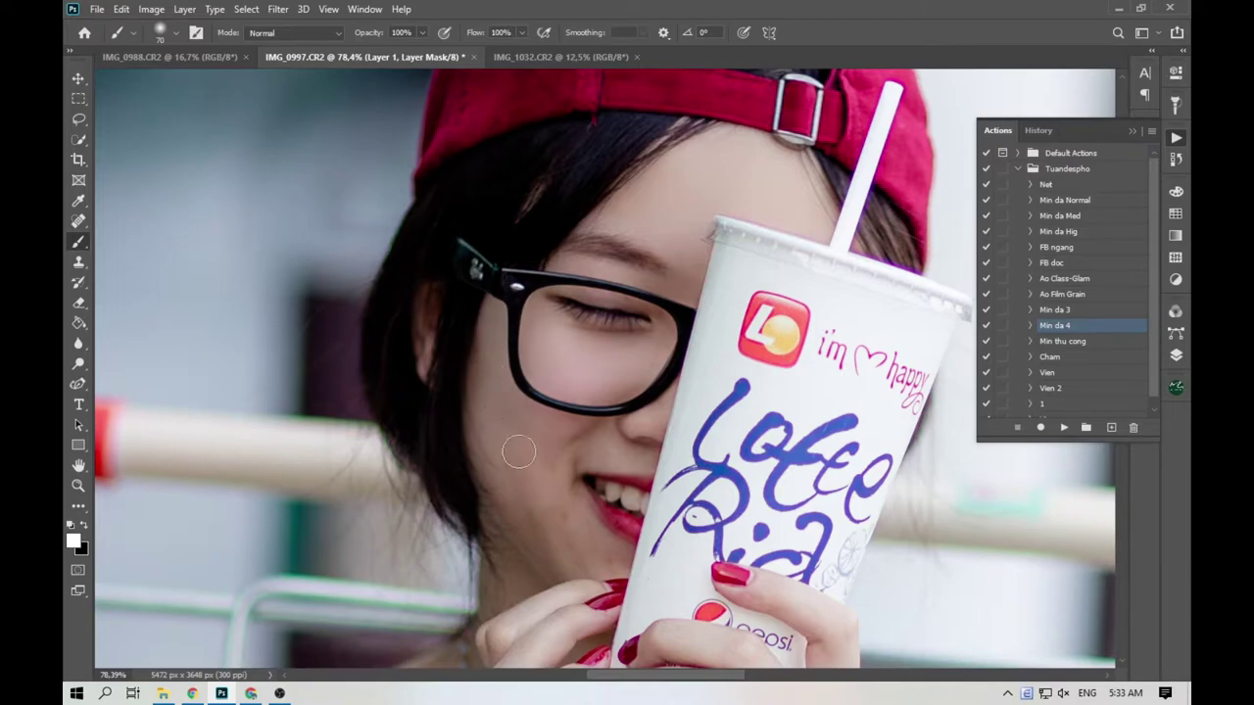
scroll(527, 431, down, 3)
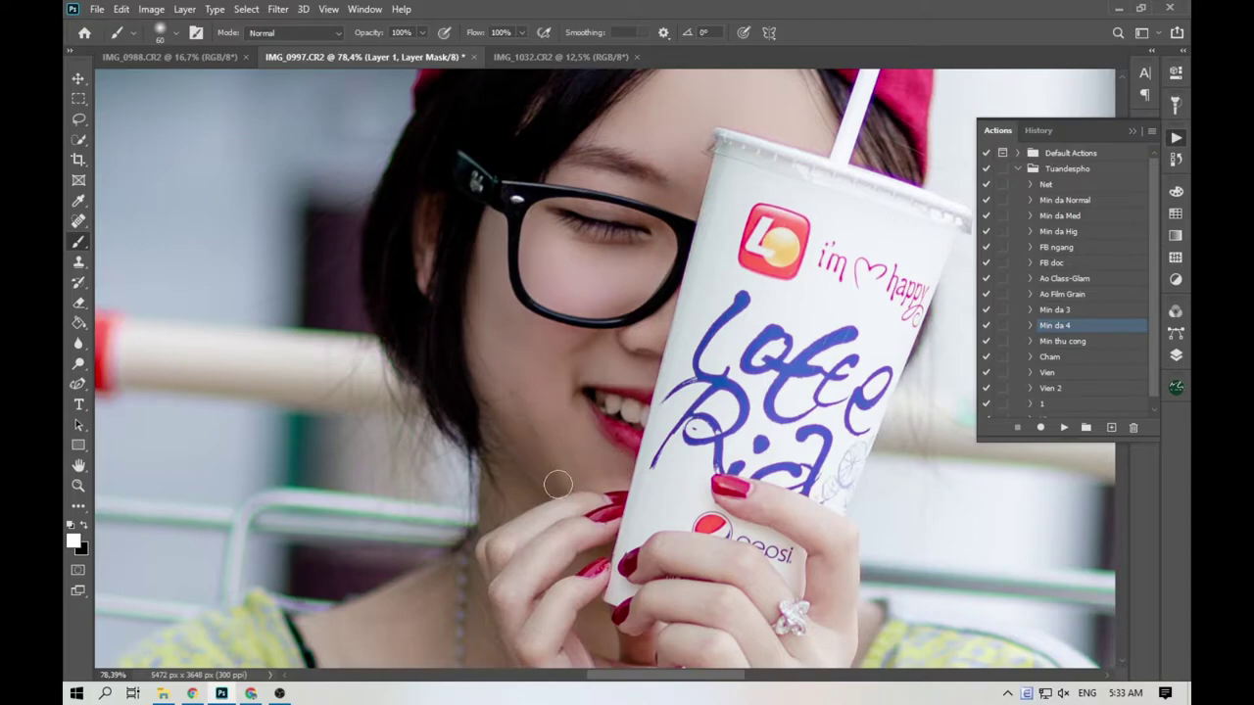
scroll(558, 480, down, 2)
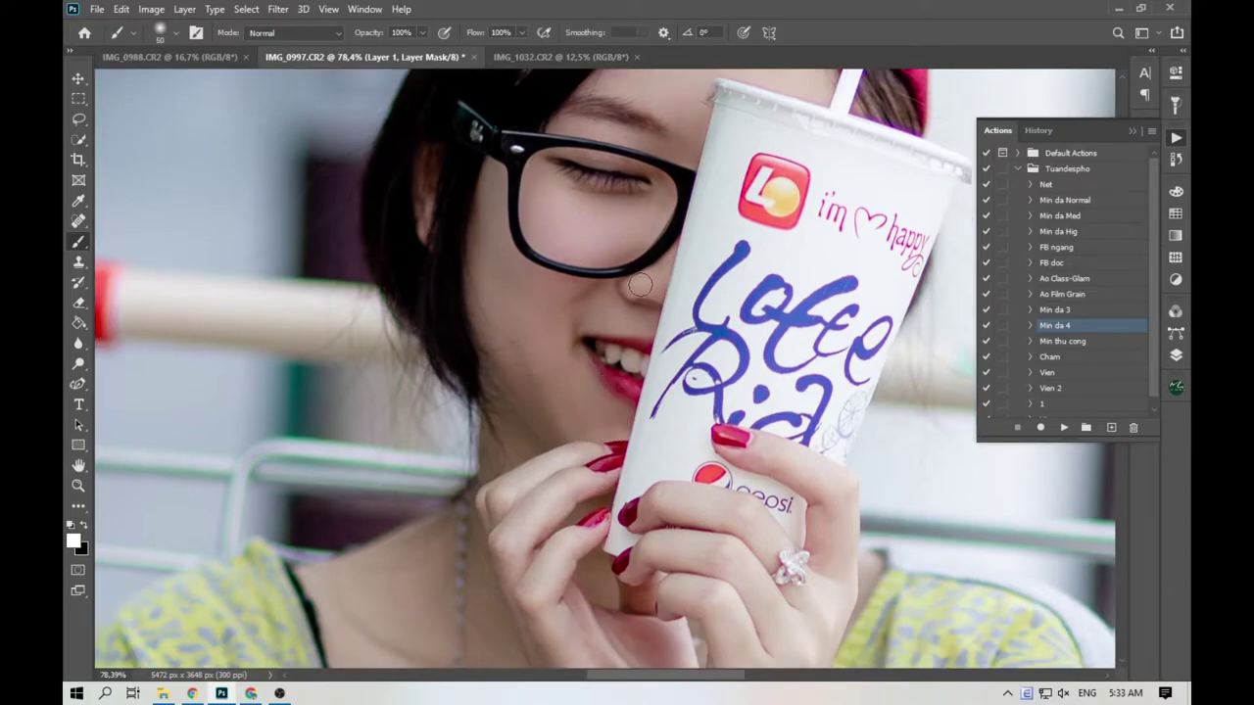
Paint the smoothing layer's mask white over the neck, chest and hands, using a brush of about 70 to 80 px.
scroll(548, 372, down, 9)
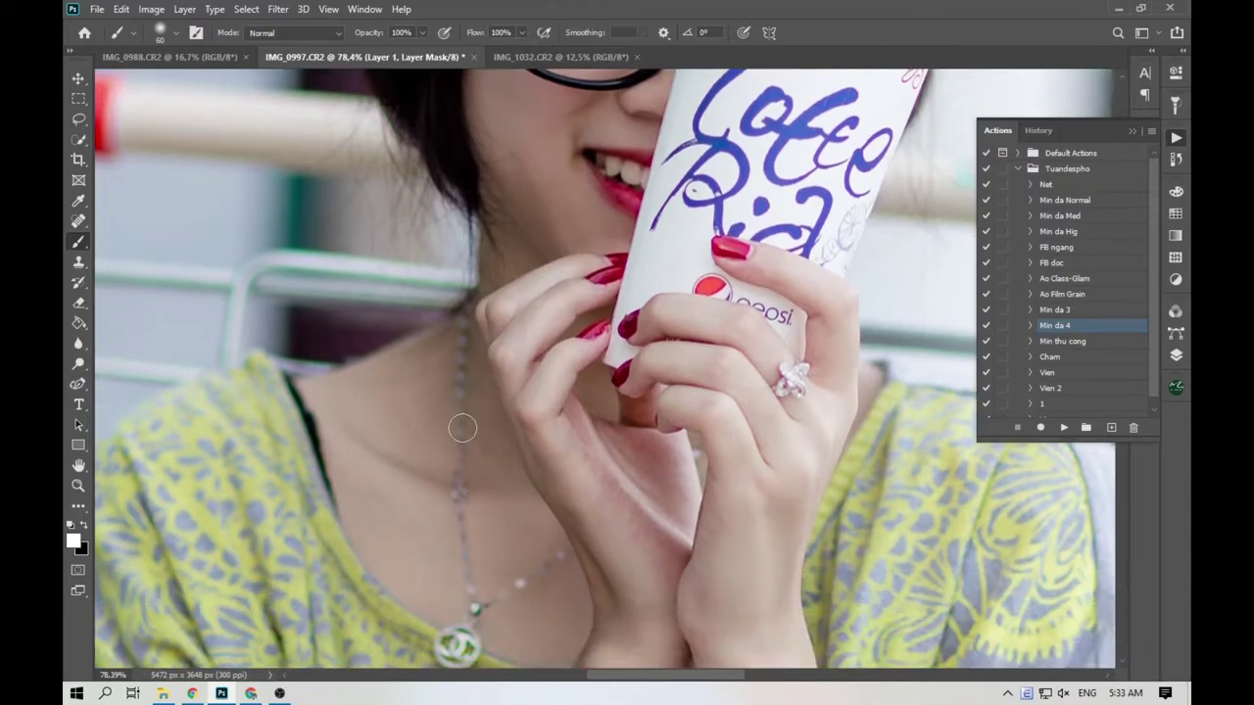
key(bracketright)
key(bracketright)
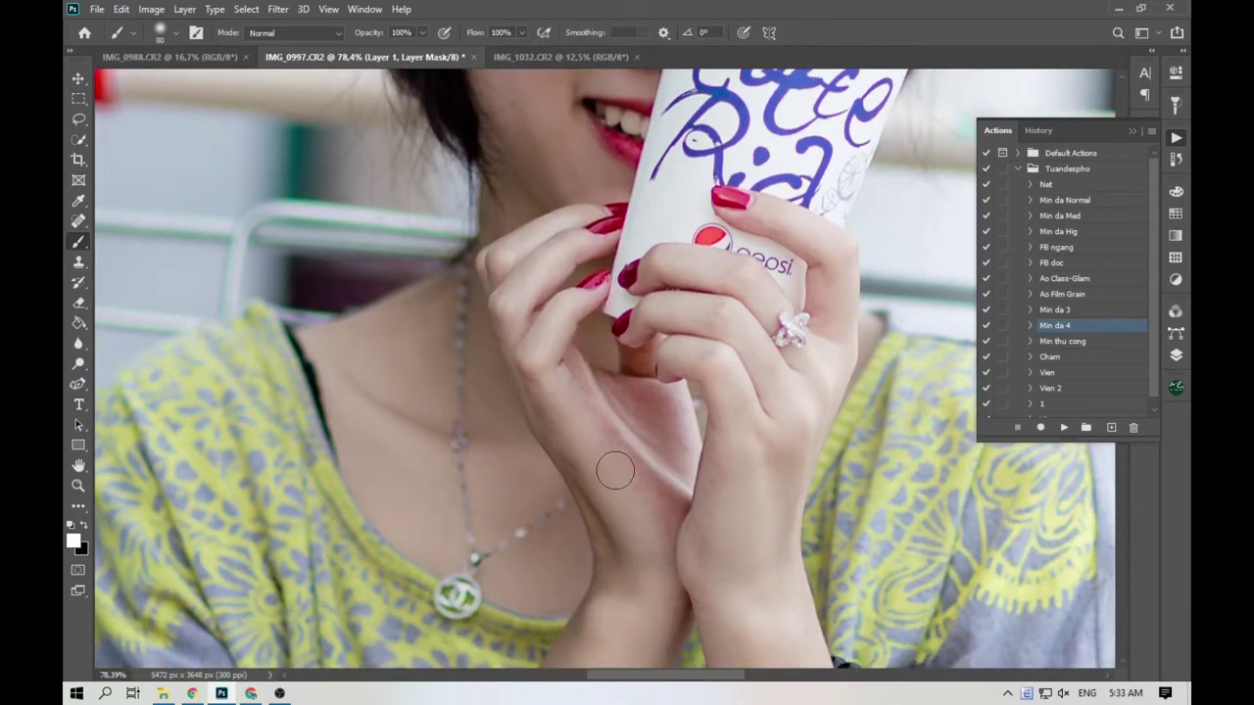
key(bracketleft)
Paint the smoothing mask over the arms and legs with a 150 px brush at 70% opacity and 28% flow, and merge all layers.
scroll(429, 413, down, 5)
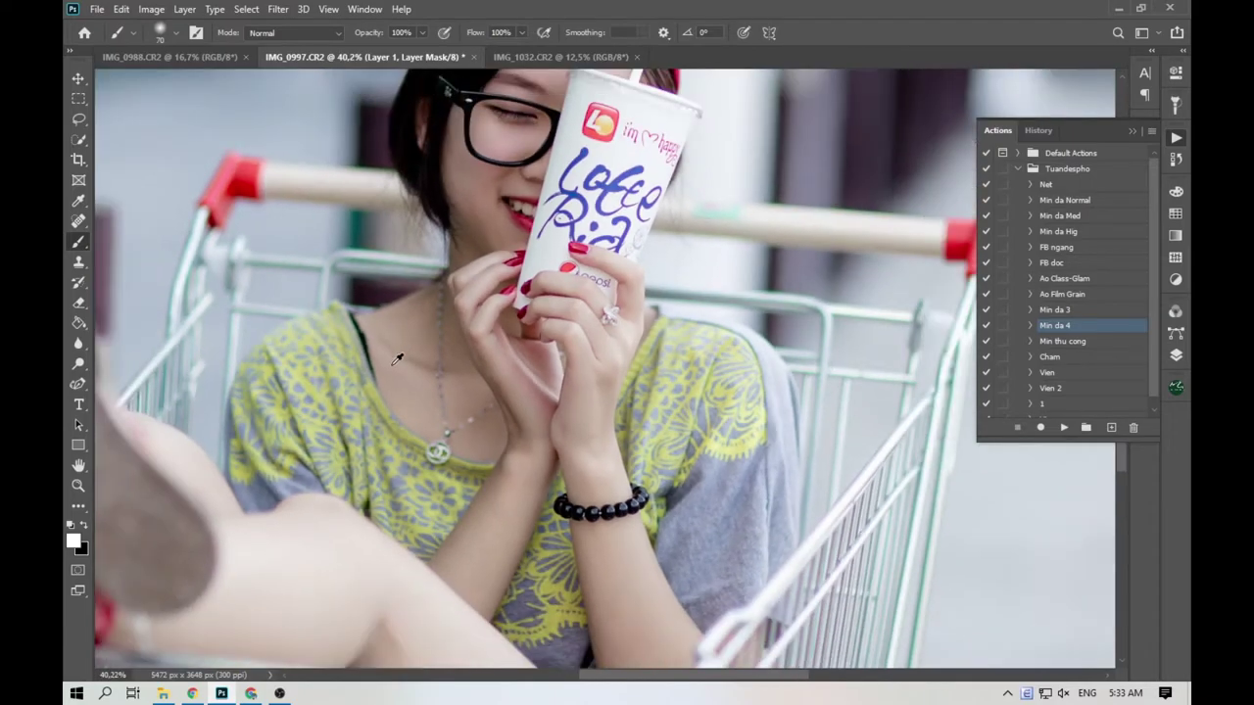
drag(374, 36, 346, 33)
drag(502, 34, 452, 36)
key(shift+2)
key(shift+8)
key(bracketright)
key(bracketright)
key(bracketright)
key(bracketright)
key(bracketright)
scroll(429, 331, down, 2)
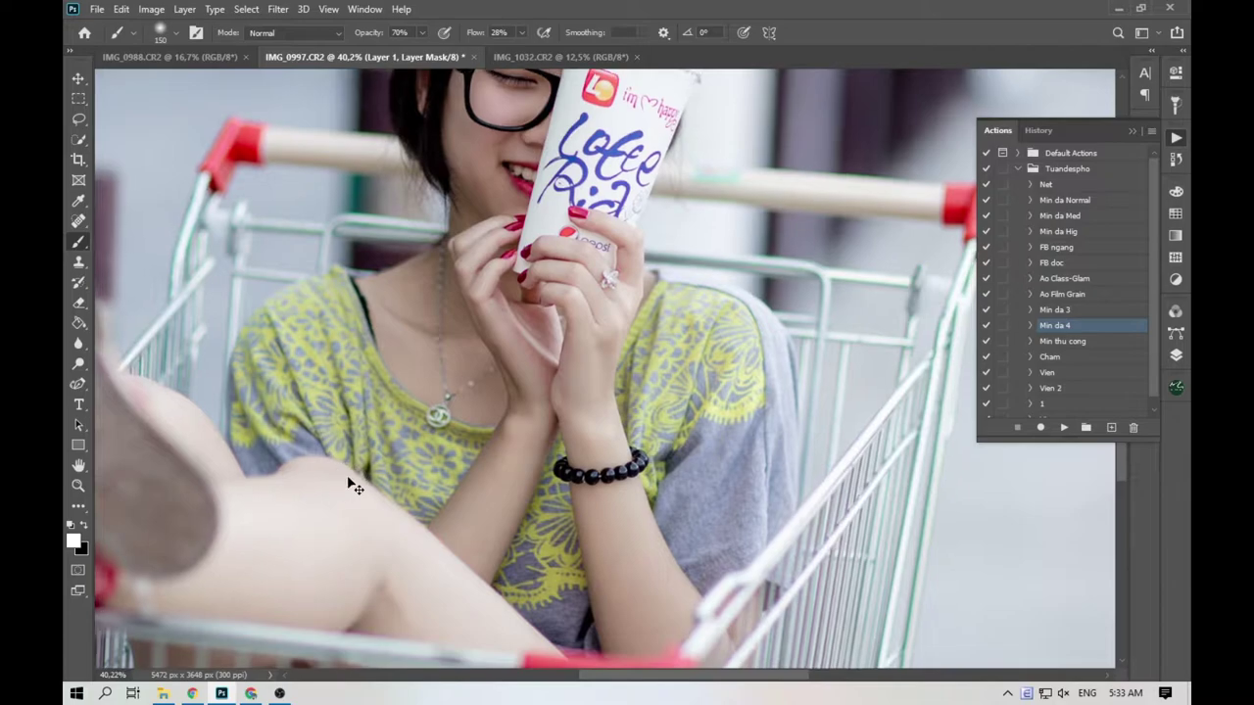
scroll(350, 482, down, 3)
key(ctrl+shift+e)
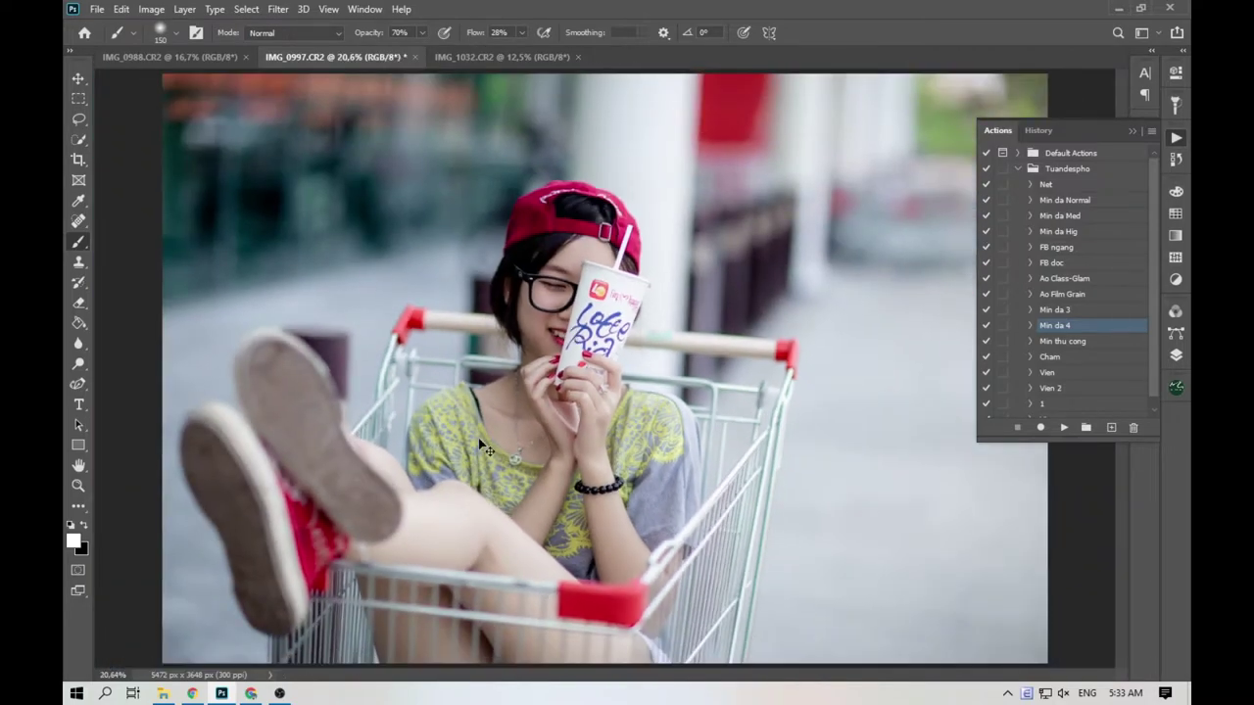
Run the "Ao Class-Glam" action on the merged photo.
click(1070, 279)
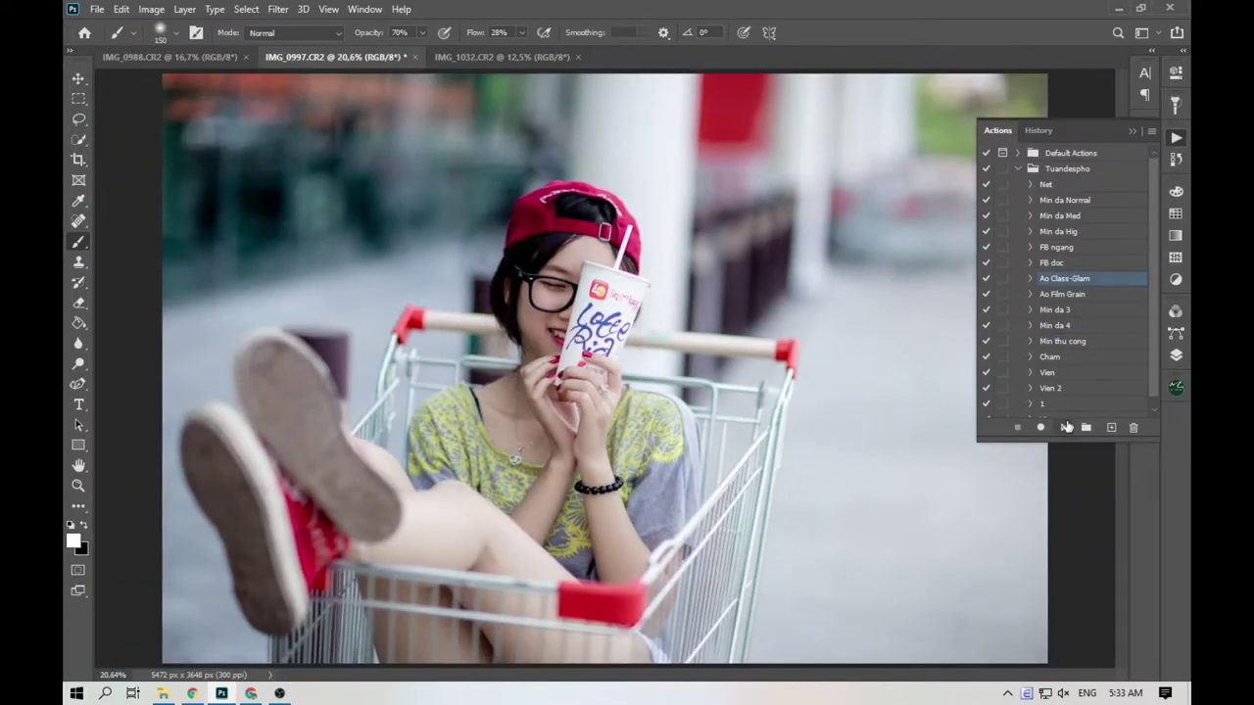
click(1175, 359)
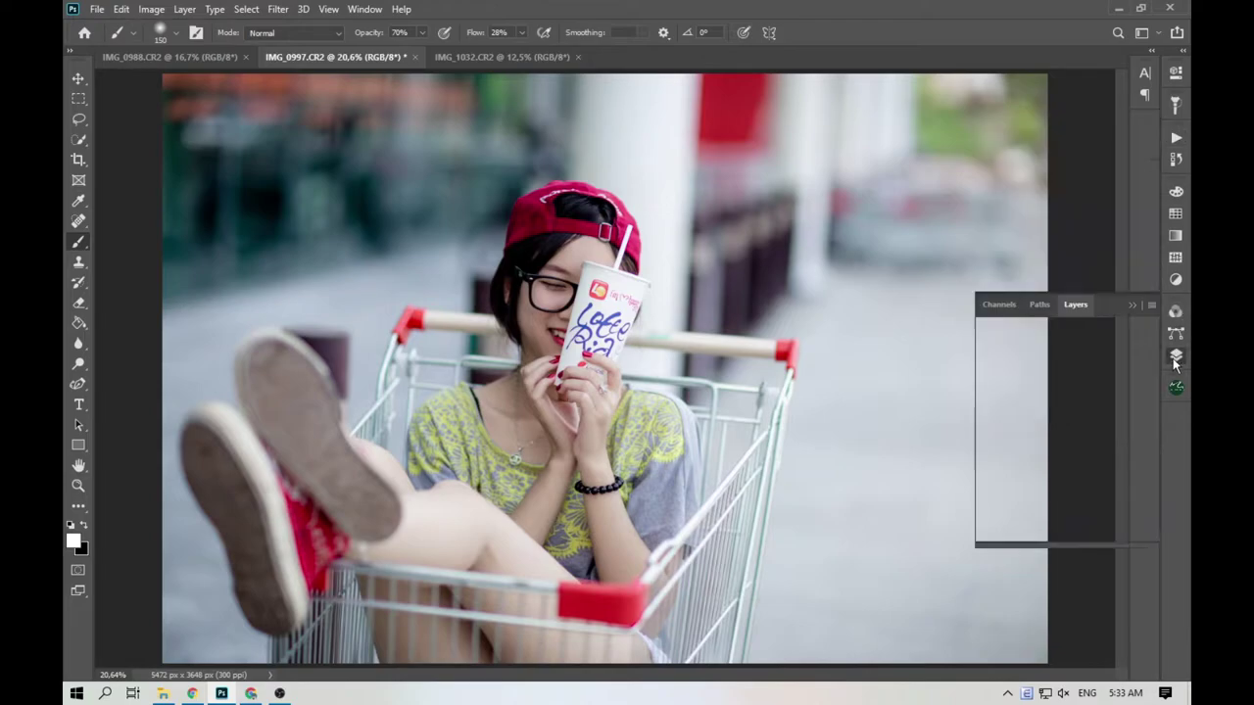
click(1180, 140)
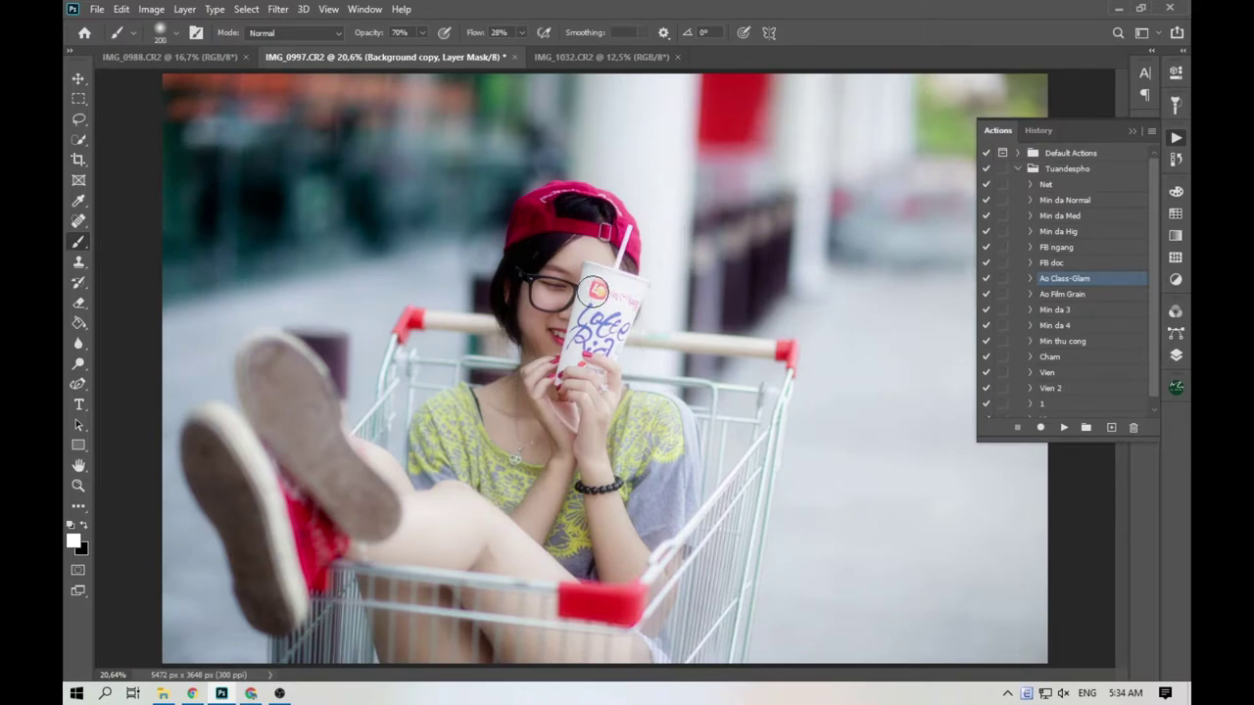
Paint the glow layer's mask black over the girl and cart with a 300 to 1000 px brush, and lower the layer's opacity.
key(x)
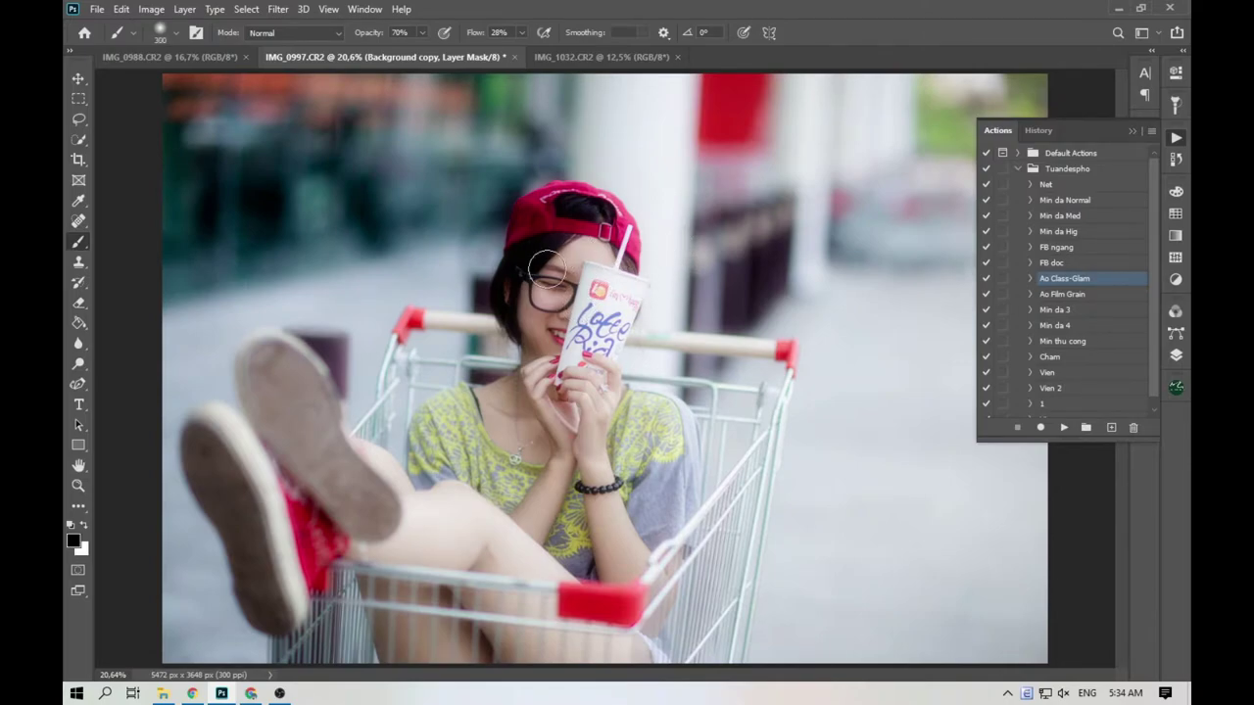
mouse_move(557, 301)
mouse_down()
mouse_move(525, 273)
mouse_move(529, 320)
mouse_move(567, 246)
mouse_move(566, 281)
mouse_up()
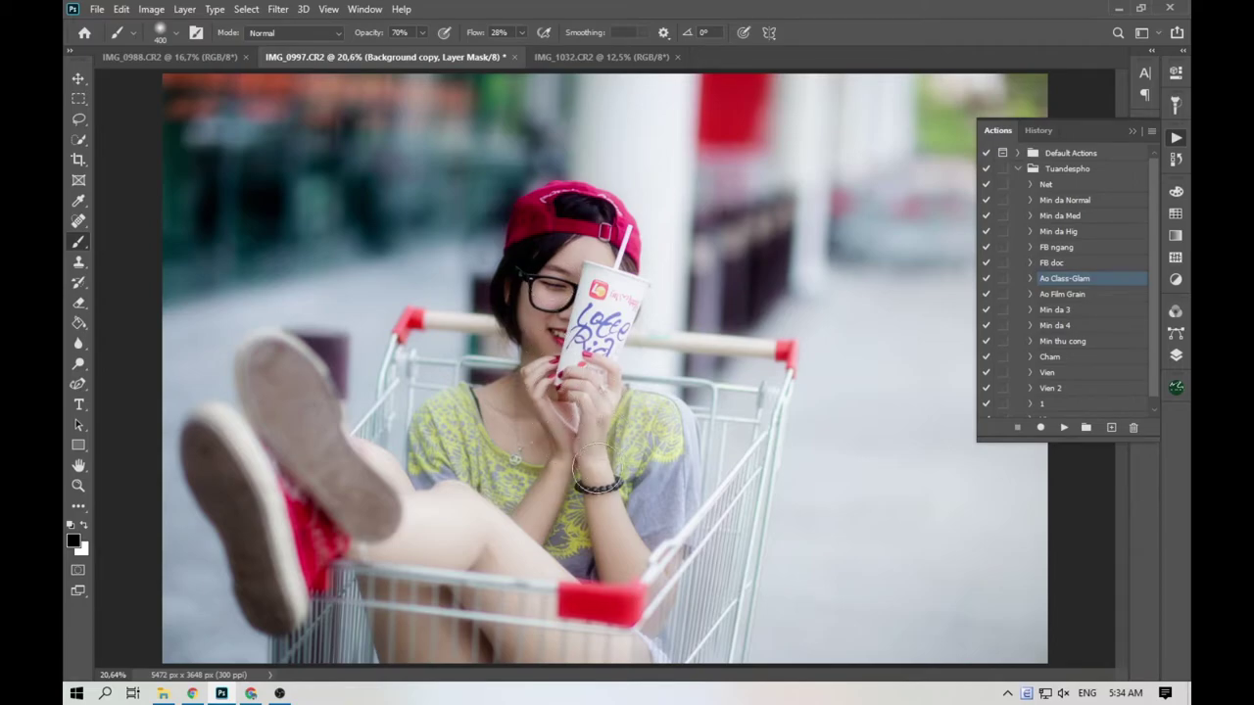
key(bracketleft)
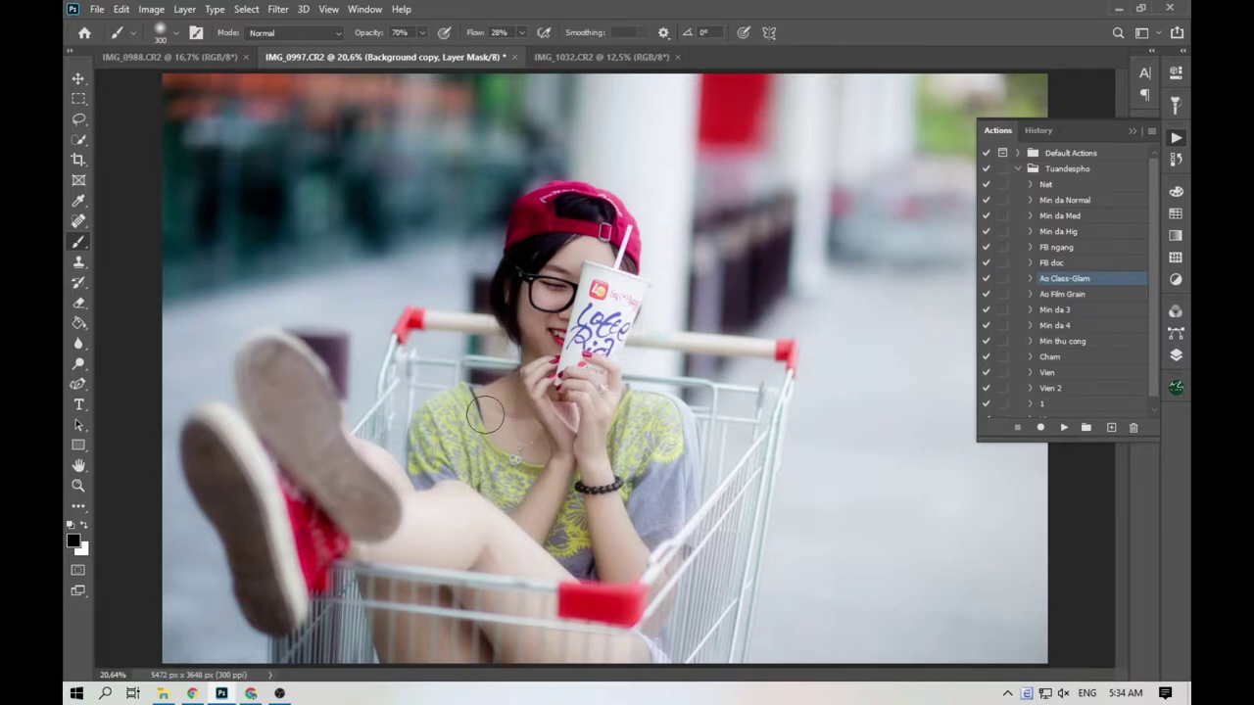
key(bracketright)
key(bracketright)
key(bracketright)
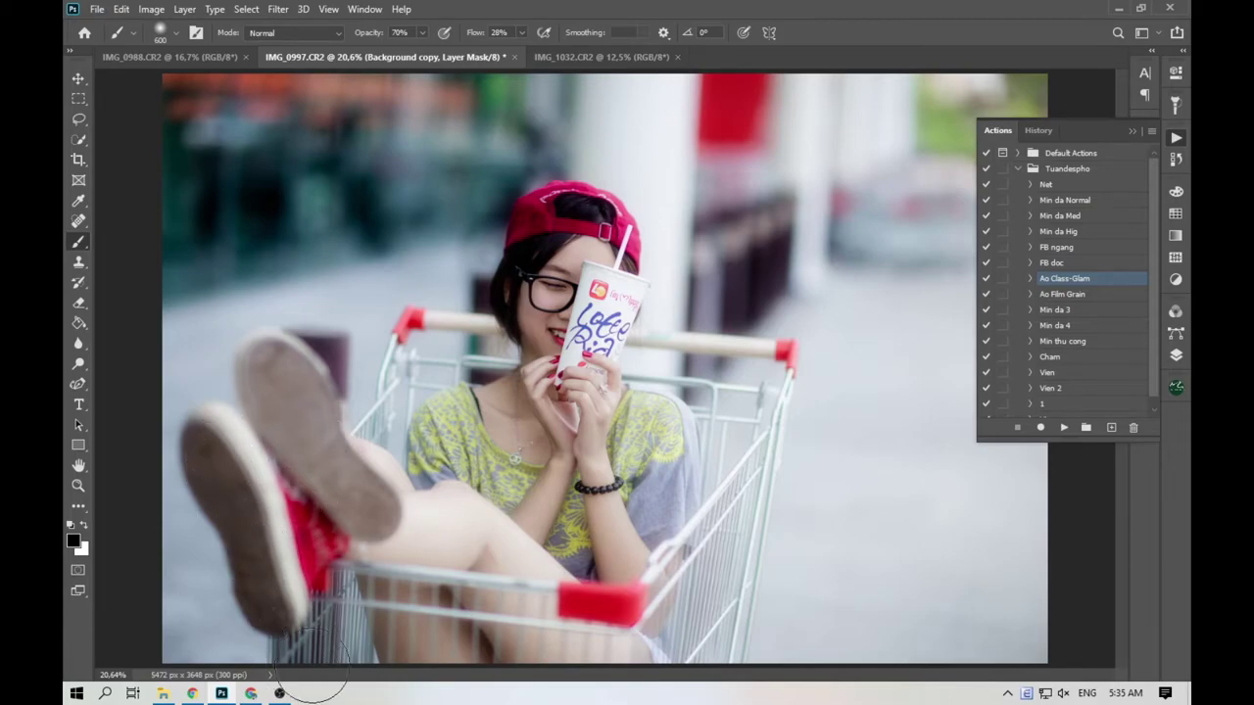
key(bracketright)
key(bracketright)
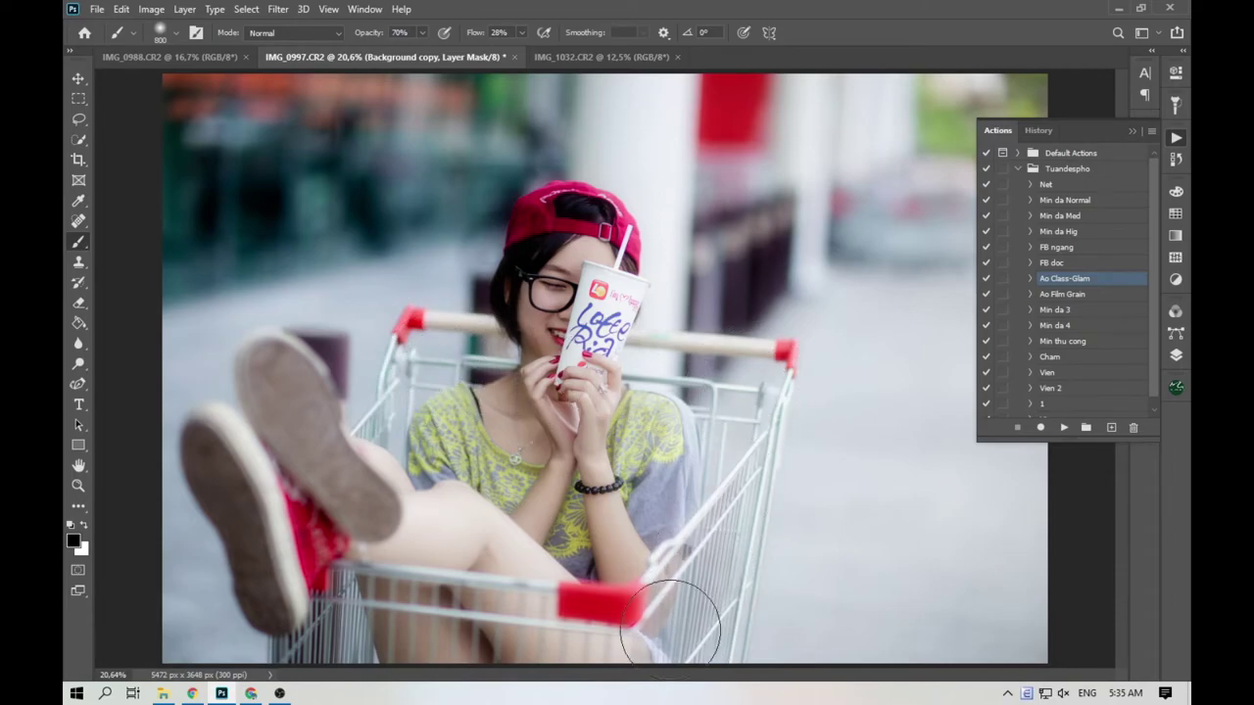
key(bracketright)
key(bracketright)
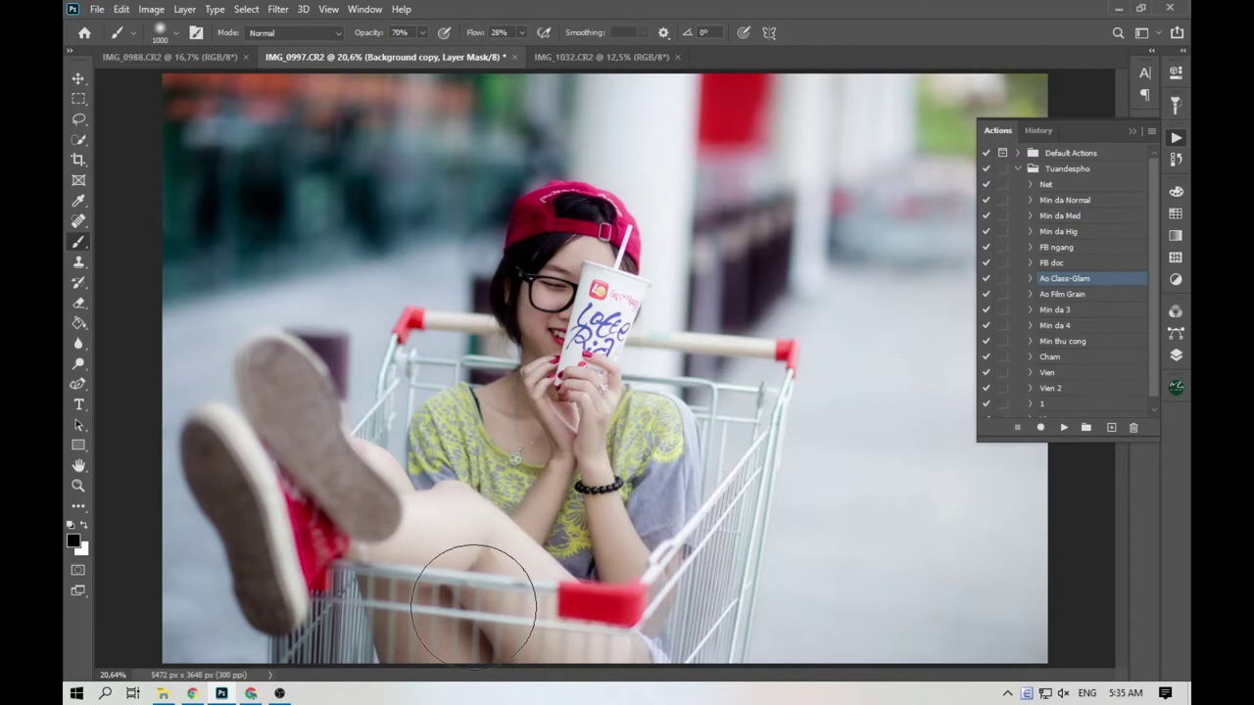
key(F7)
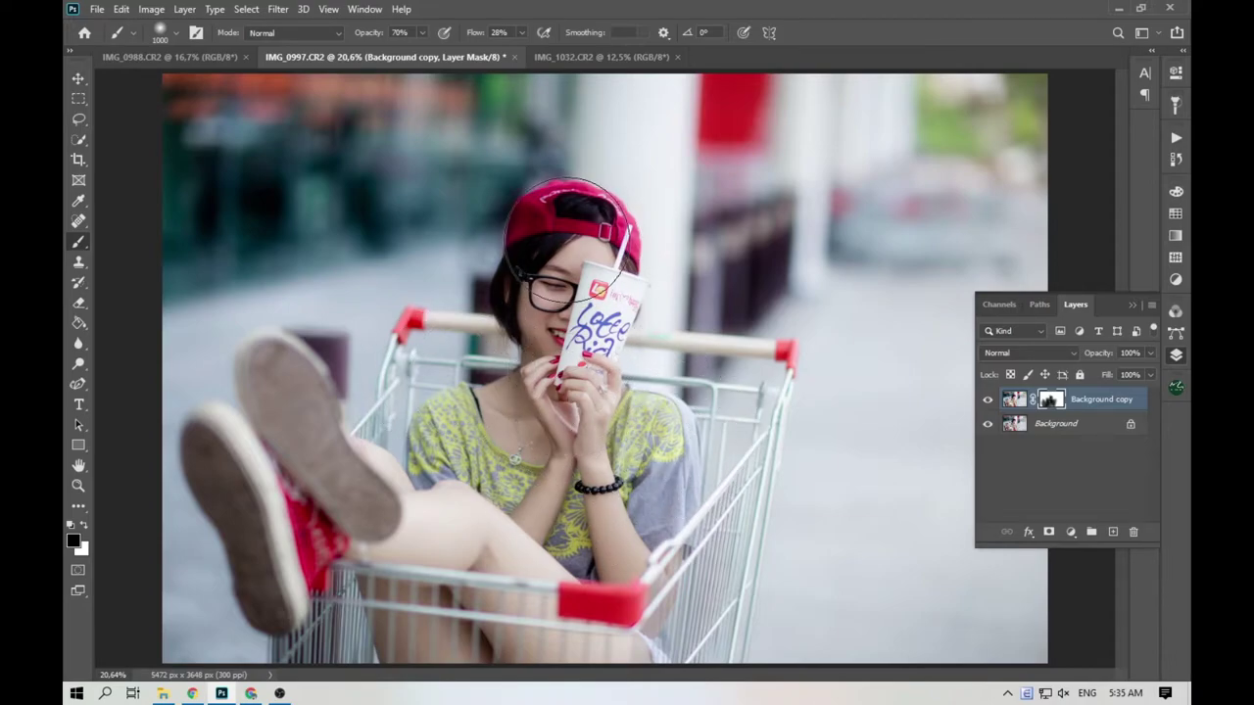
click(1148, 353)
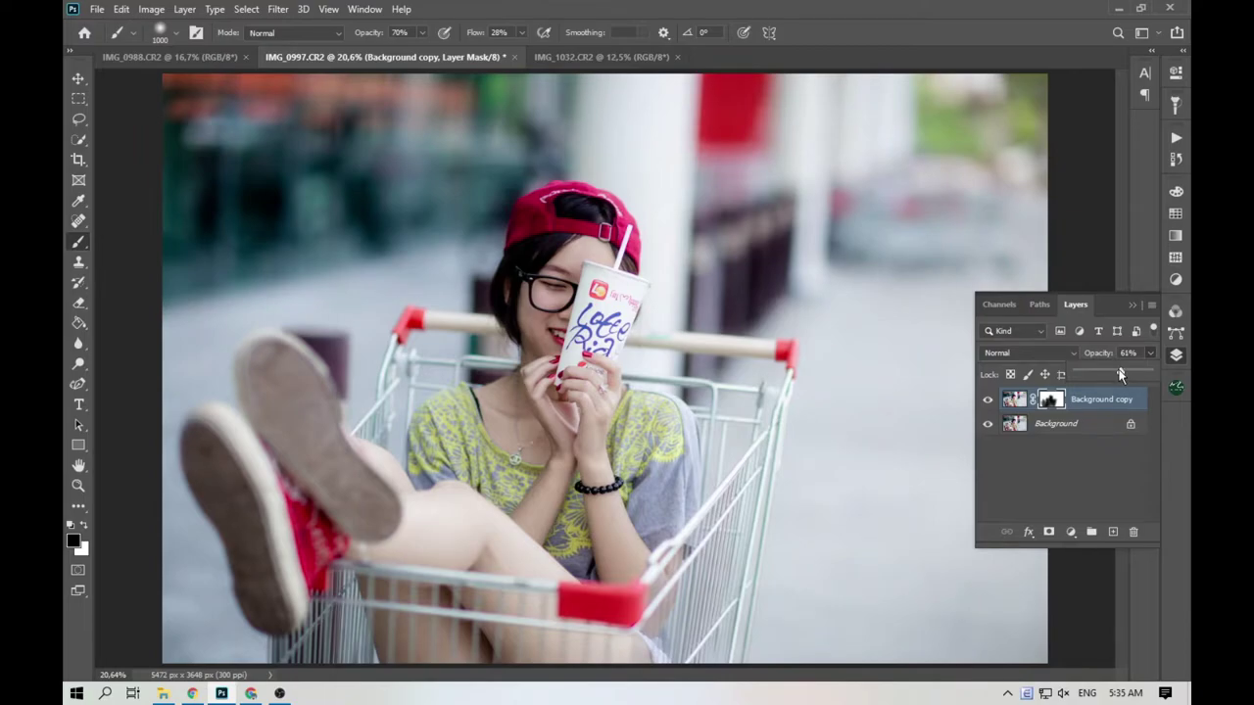
Compare the photo with and without the Background copy glow layer, and delete that layer.
click(988, 400)
click(988, 401)
click(987, 400)
click(987, 401)
click(987, 400)
click(988, 401)
click(987, 401)
click(988, 401)
click(988, 401)
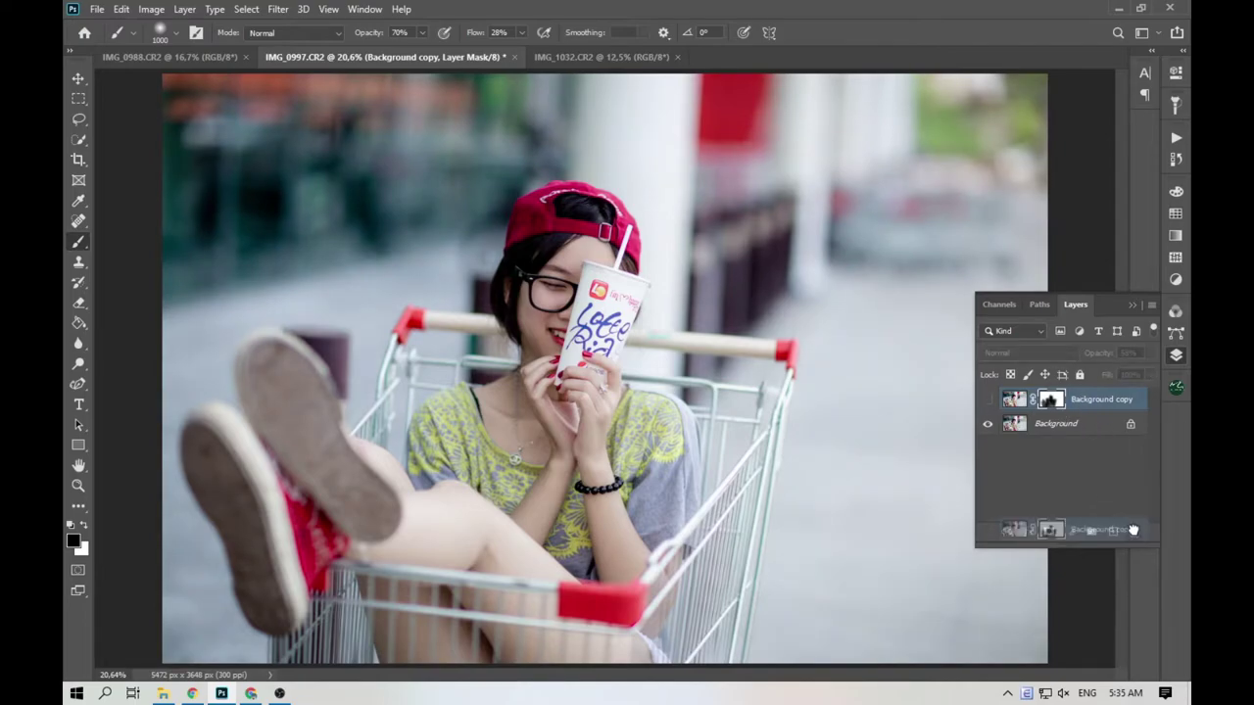
key(Delete)
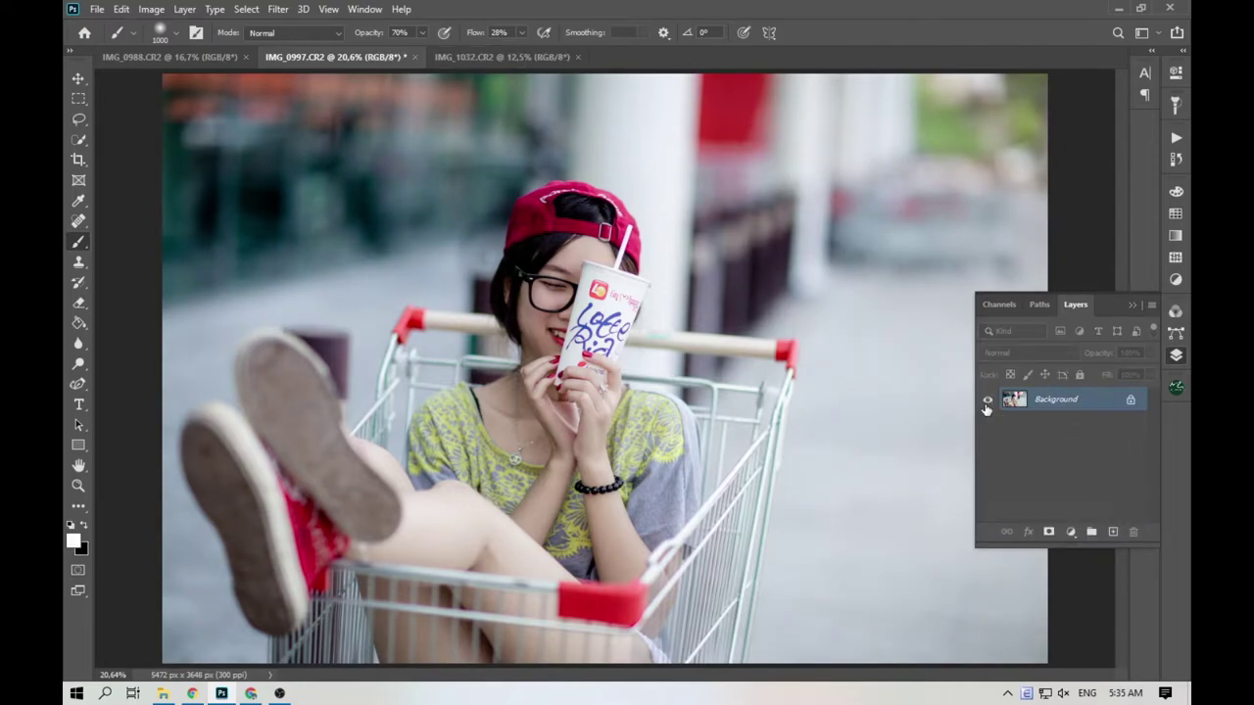
Duplicate the background layer and lighten the girl's face with the Dodge tool, set to Midtones, 10% exposure and about 250 px.
click(80, 228)
right_click(79, 241)
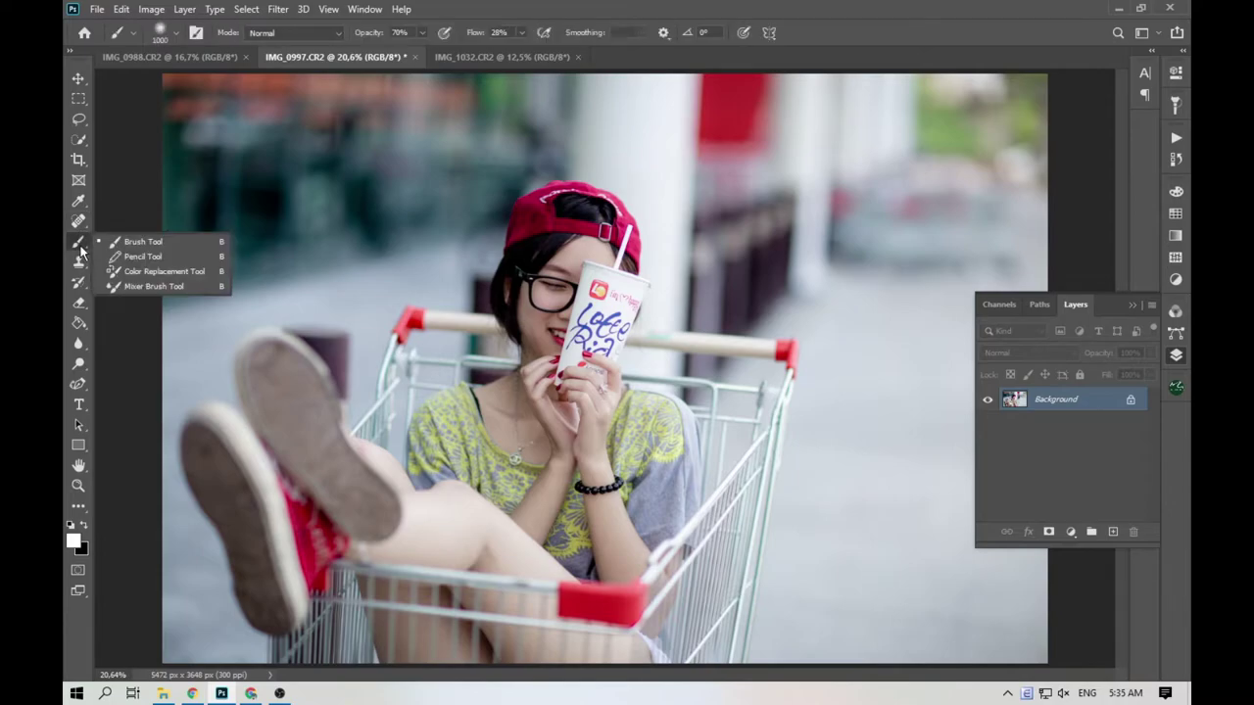
right_click(78, 364)
click(137, 360)
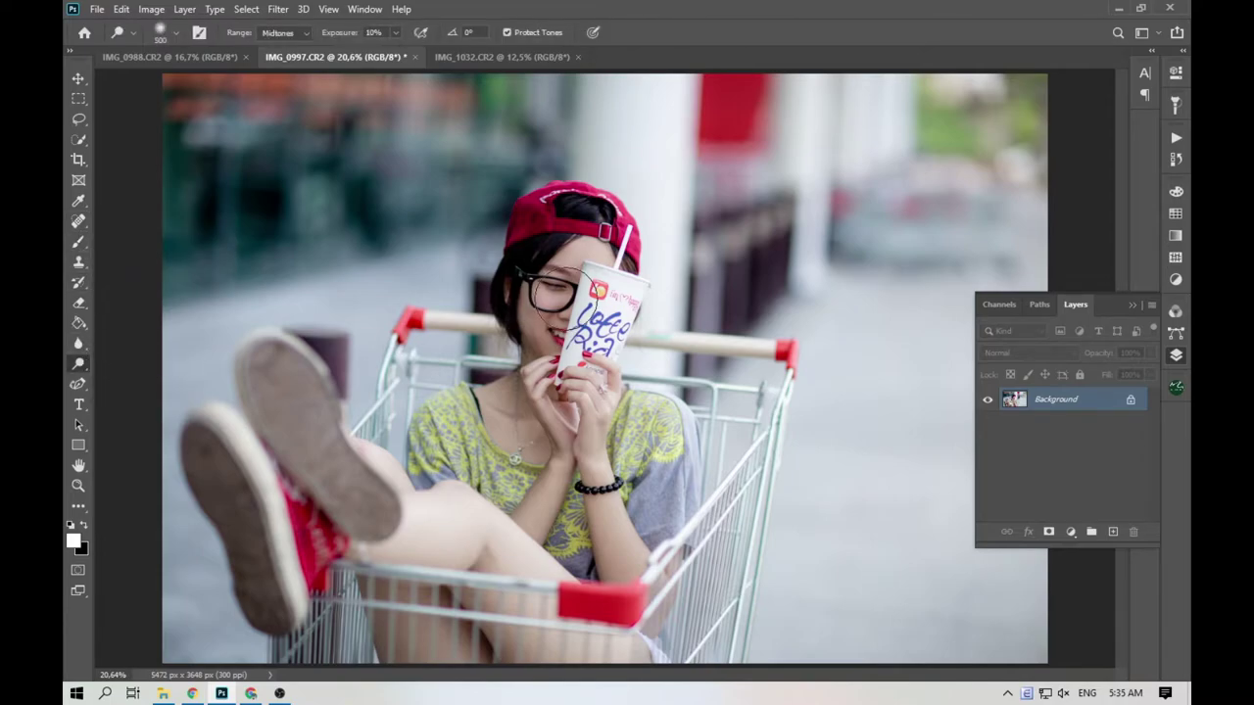
scroll(568, 301, up, 5)
key(ctrl+j)
key(bracketleft)
key(bracketleft)
key(bracketleft)
mouse_move(519, 279)
mouse_down()
mouse_move(485, 279)
mouse_move(476, 353)
mouse_move(524, 303)
mouse_up()
mouse_move(458, 357)
mouse_down()
mouse_move(495, 439)
mouse_move(590, 139)
mouse_move(617, 159)
mouse_move(534, 271)
mouse_move(566, 199)
mouse_move(515, 230)
mouse_move(481, 349)
mouse_move(561, 301)
mouse_move(546, 516)
mouse_move(369, 367)
mouse_move(370, 467)
mouse_move(358, 456)
mouse_move(469, 518)
mouse_move(474, 542)
mouse_move(483, 287)
mouse_up()
scroll(485, 534, down, 5)
scroll(483, 287, up, 2)
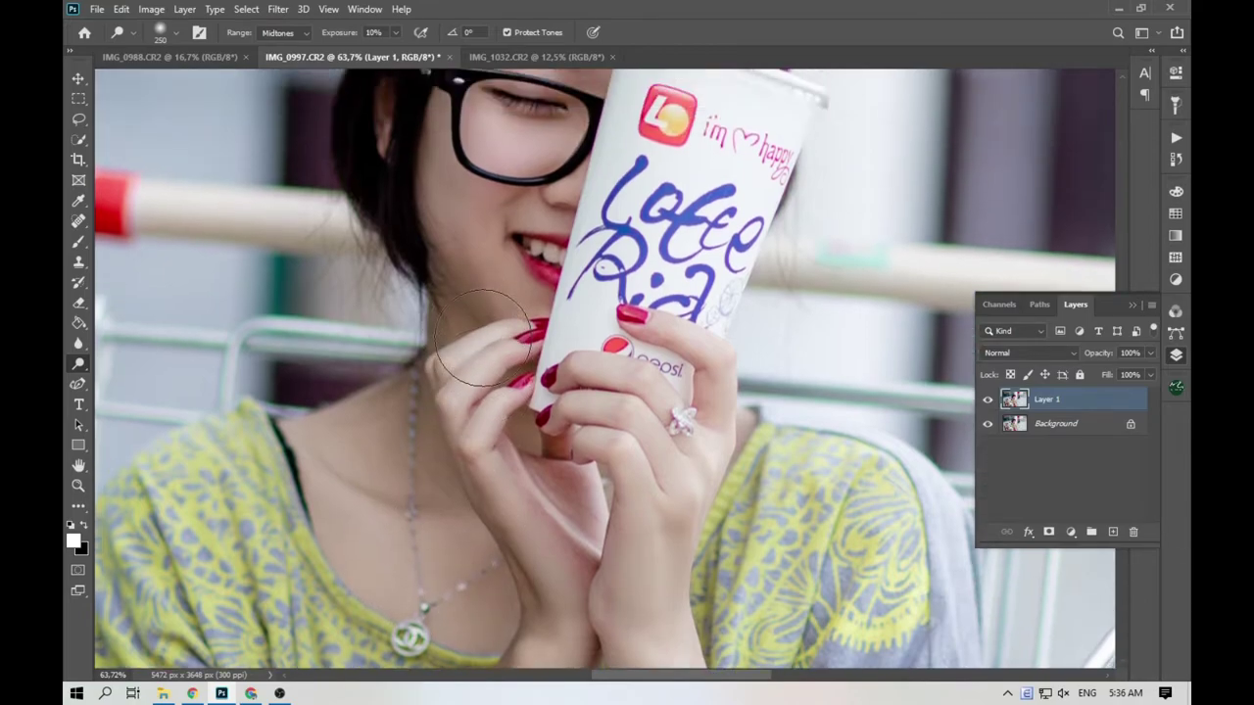
Dodge the finer areas of the cheek, eye area and hands with a 150 to 200 px brush.
key(bracketleft)
key(bracketleft)
key(bracketleft)
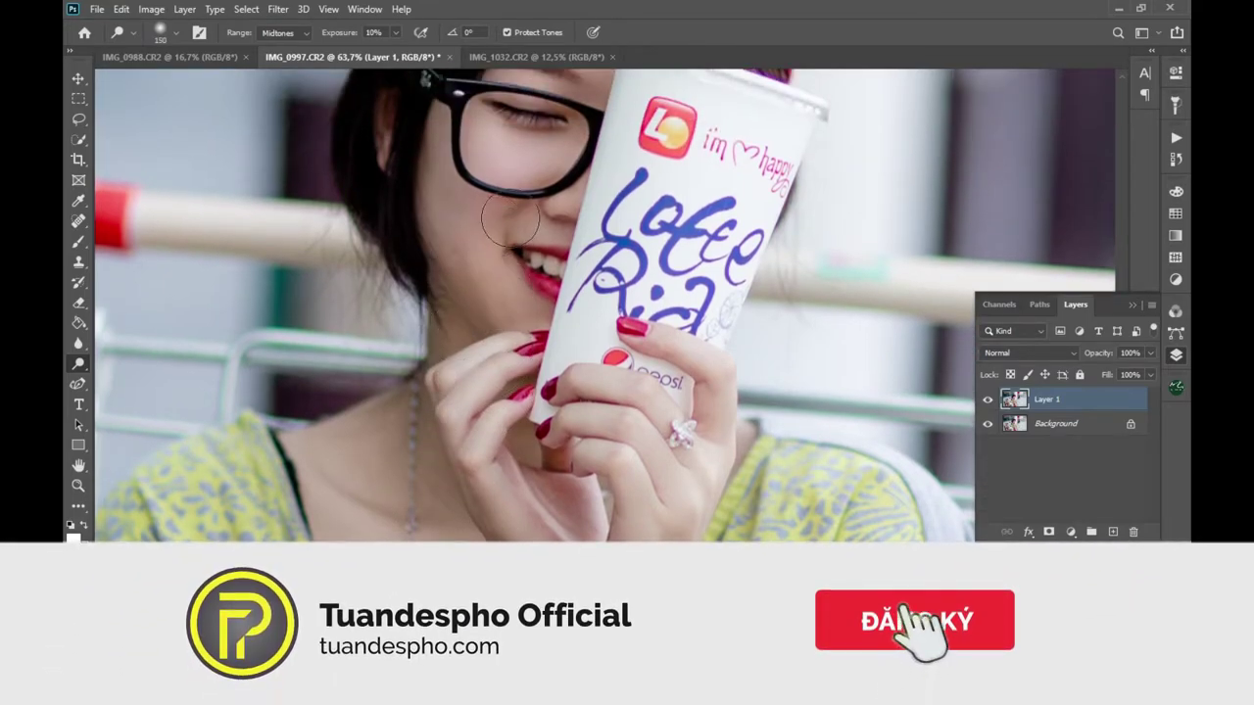
scroll(481, 260, up, 1)
key(bracketright)
key(bracketright)
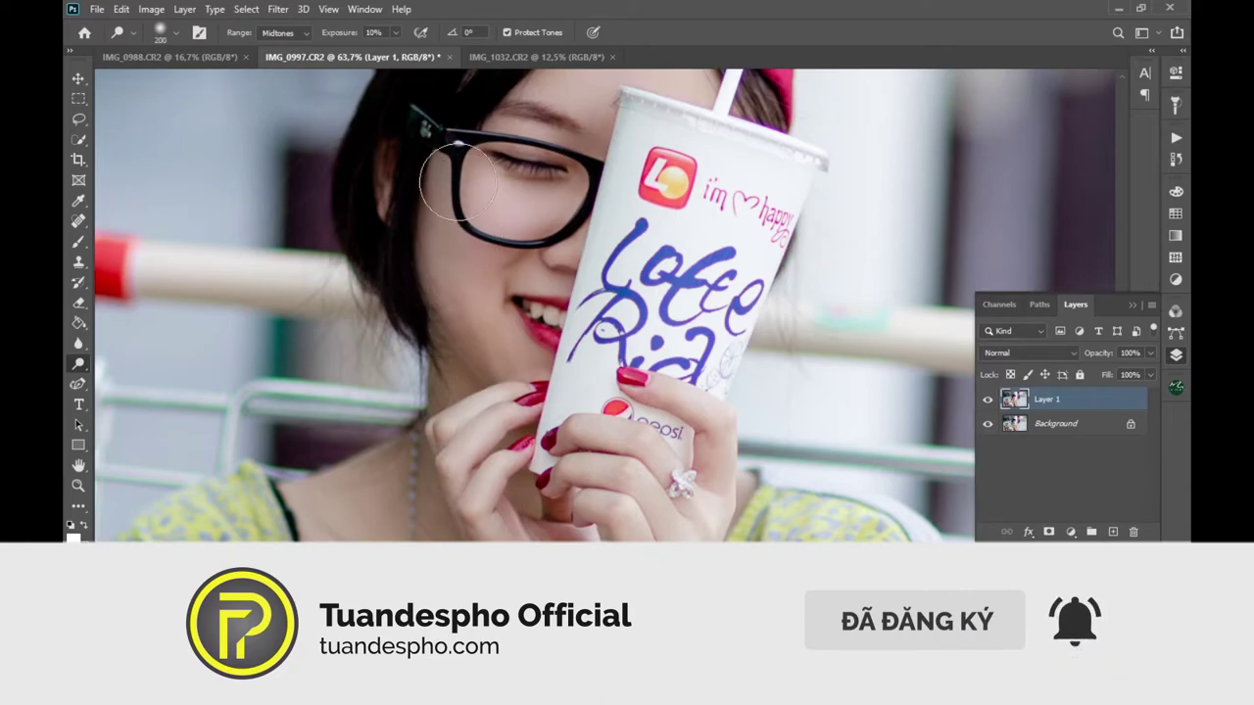
scroll(470, 323, up, 1)
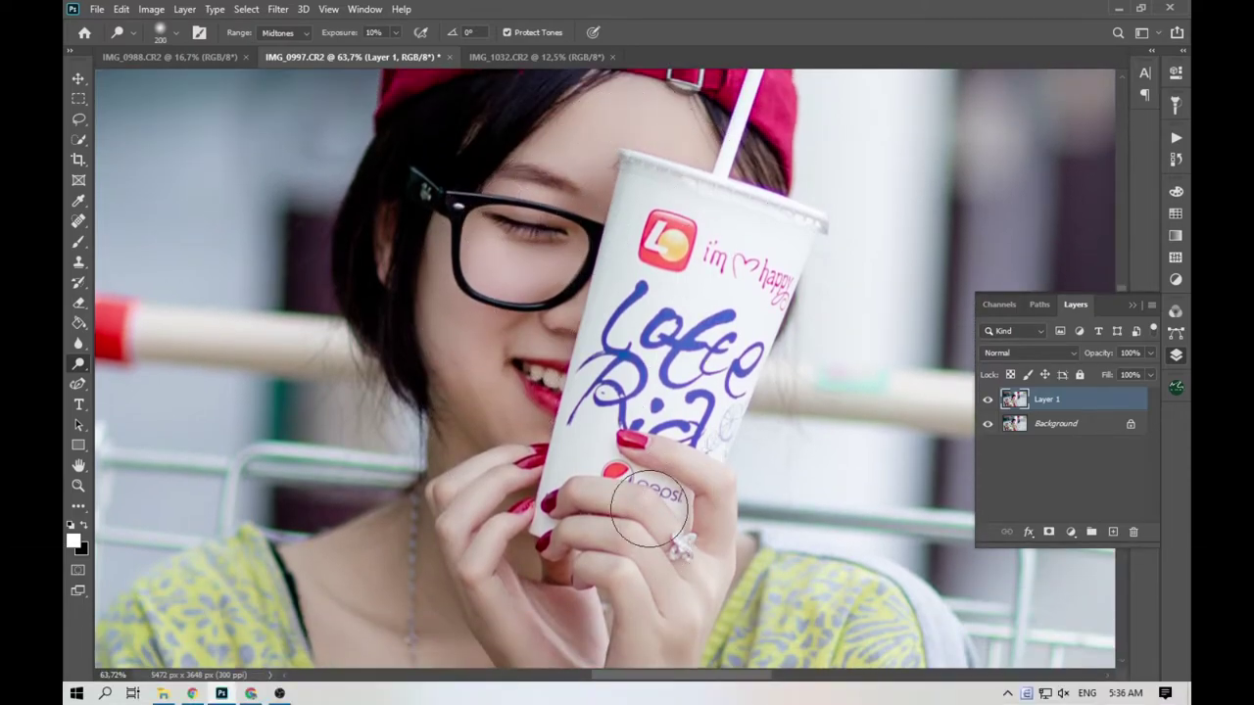
Blend the skin tones on the cheek and forehead with the Mixer Brush at 90 to 100 px.
click(81, 244)
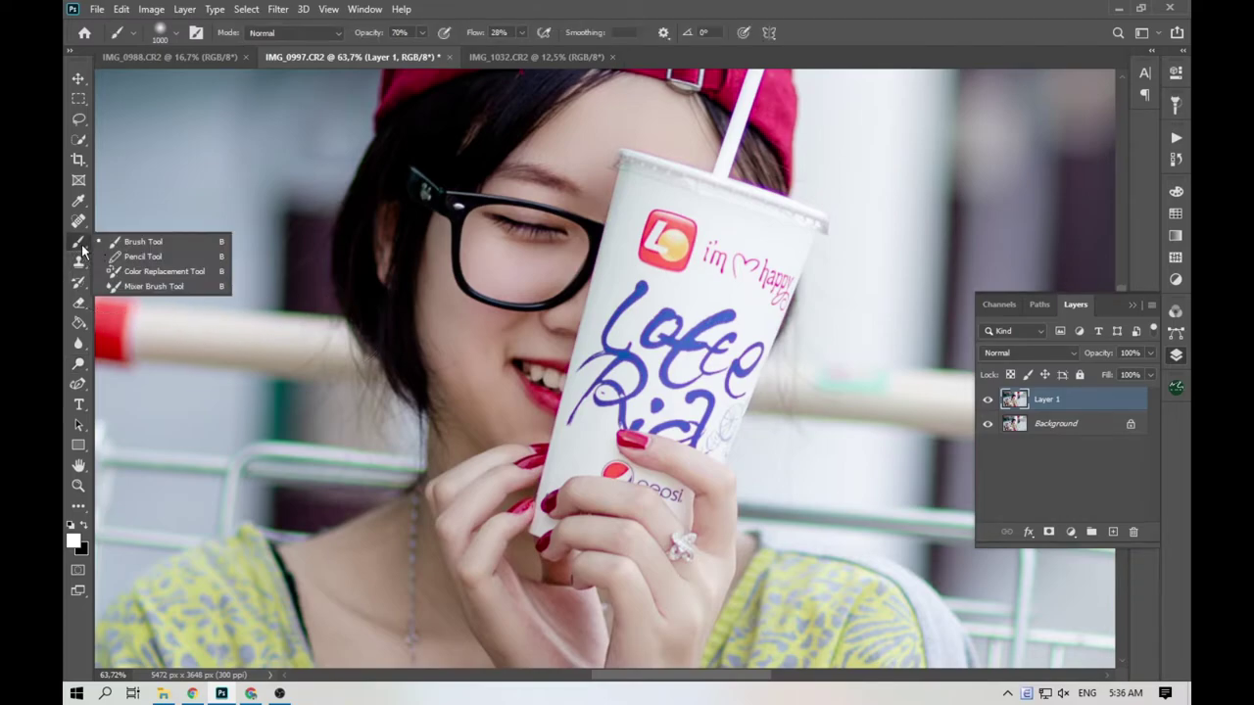
click(149, 286)
key(bracketleft)
key(bracketleft)
key(bracketleft)
key(bracketleft)
key(bracketleft)
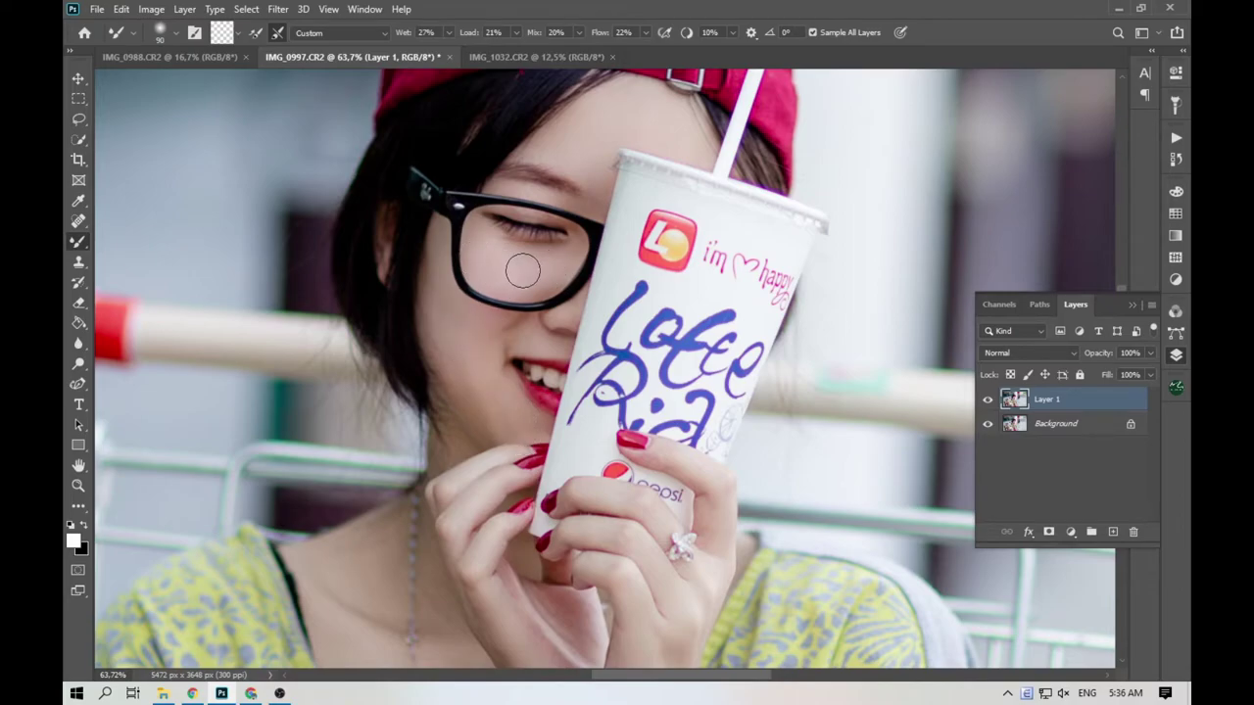
scroll(560, 217, up, 1)
key(bracketright)
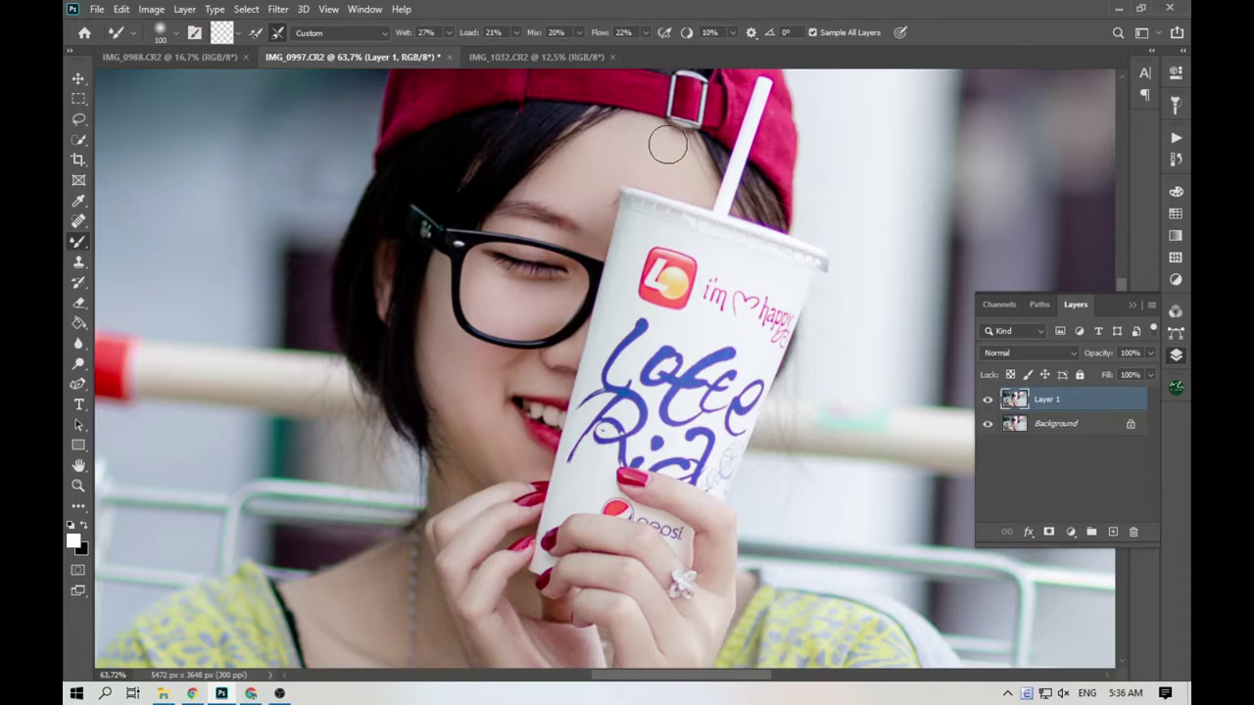
Blend the skin on the hands, wrists and forearms with the 100 px Mixer Brush, and merge Layer 1 into the background.
scroll(448, 476, down, 5)
scroll(448, 476, down, 2)
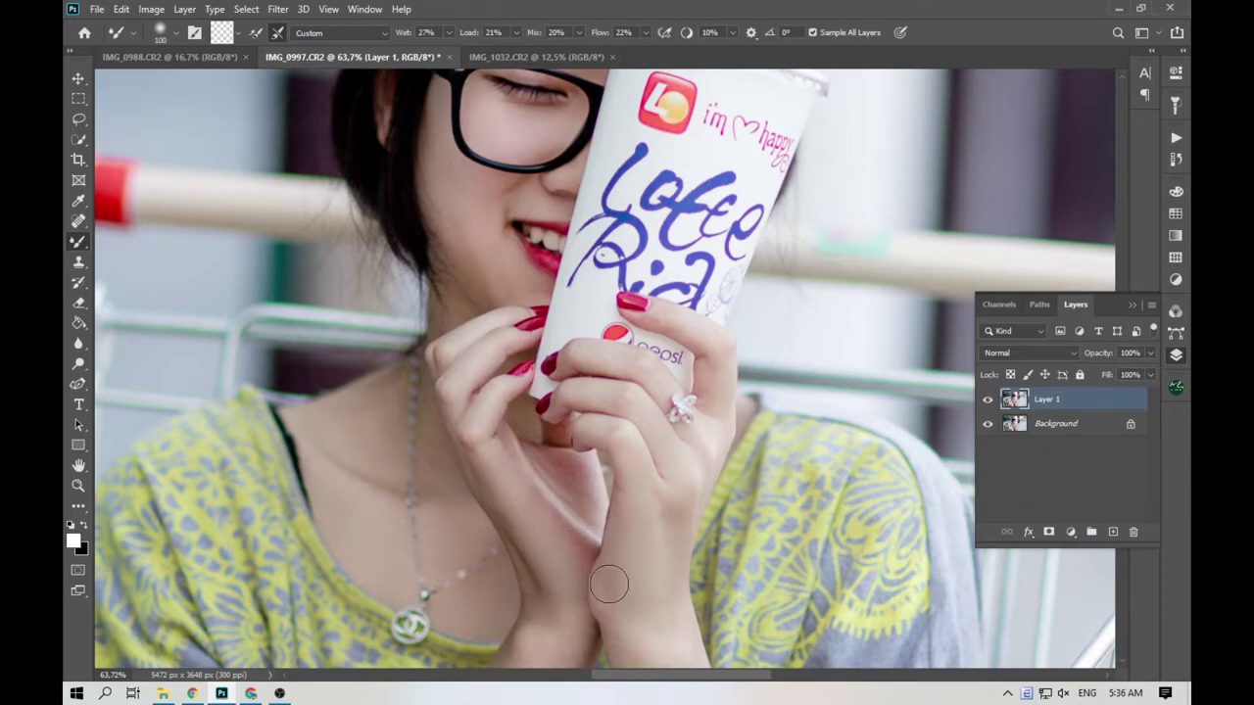
scroll(624, 529, down, 2)
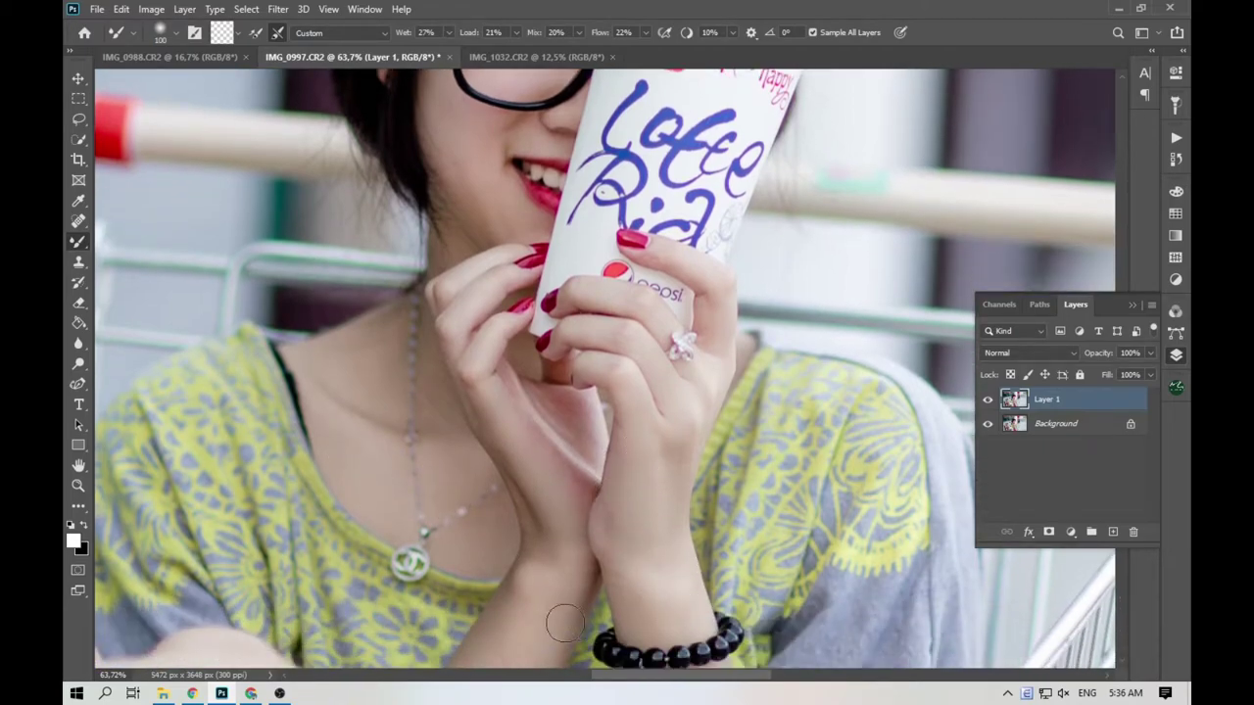
scroll(565, 624, down, 4)
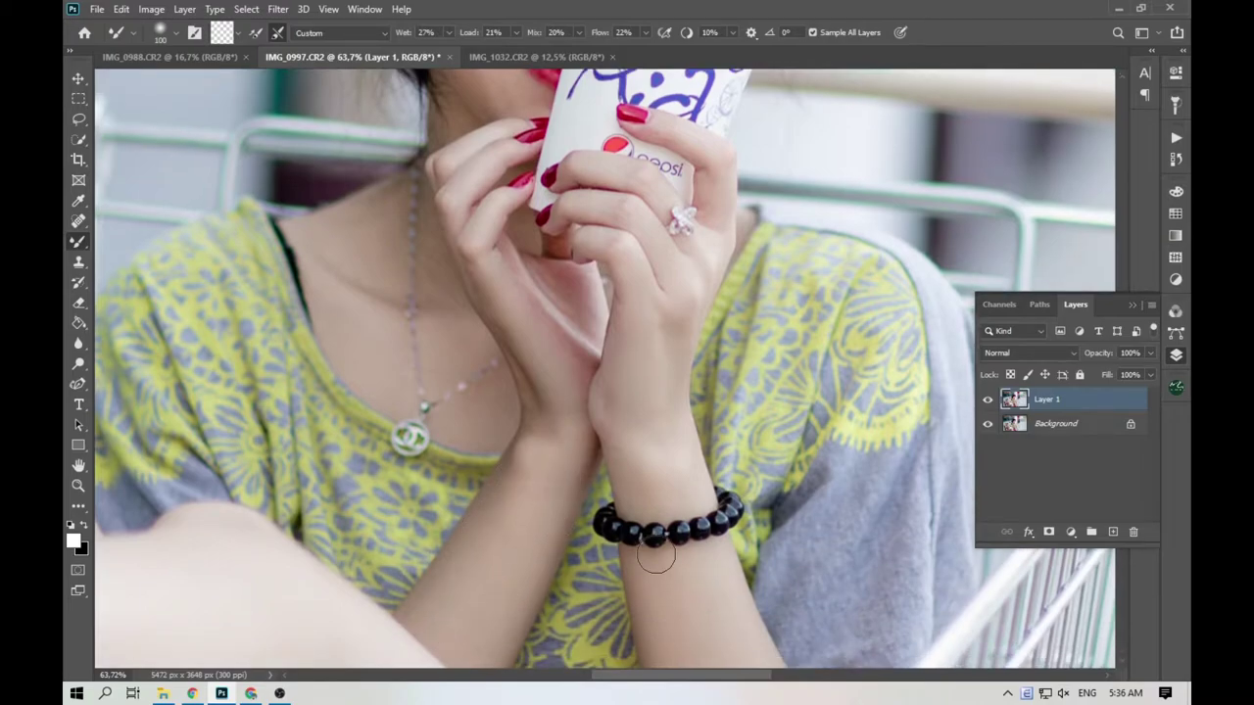
scroll(655, 554, down, 5)
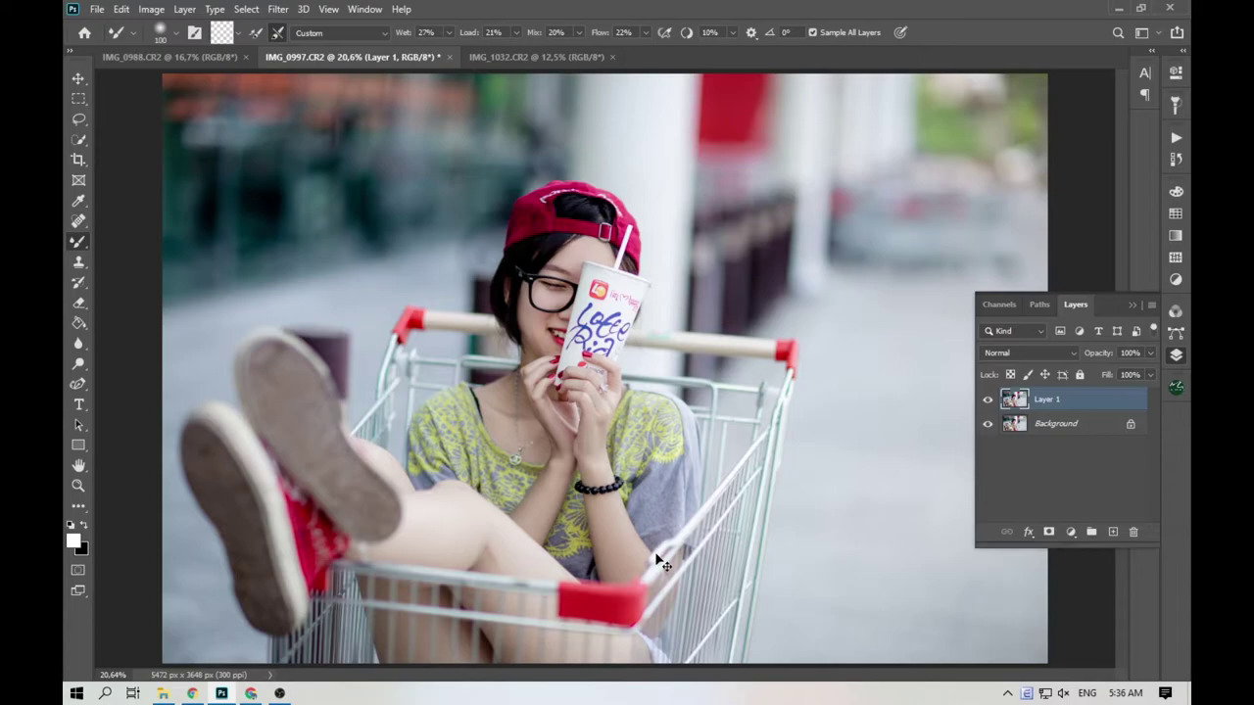
key(ctrl+e)
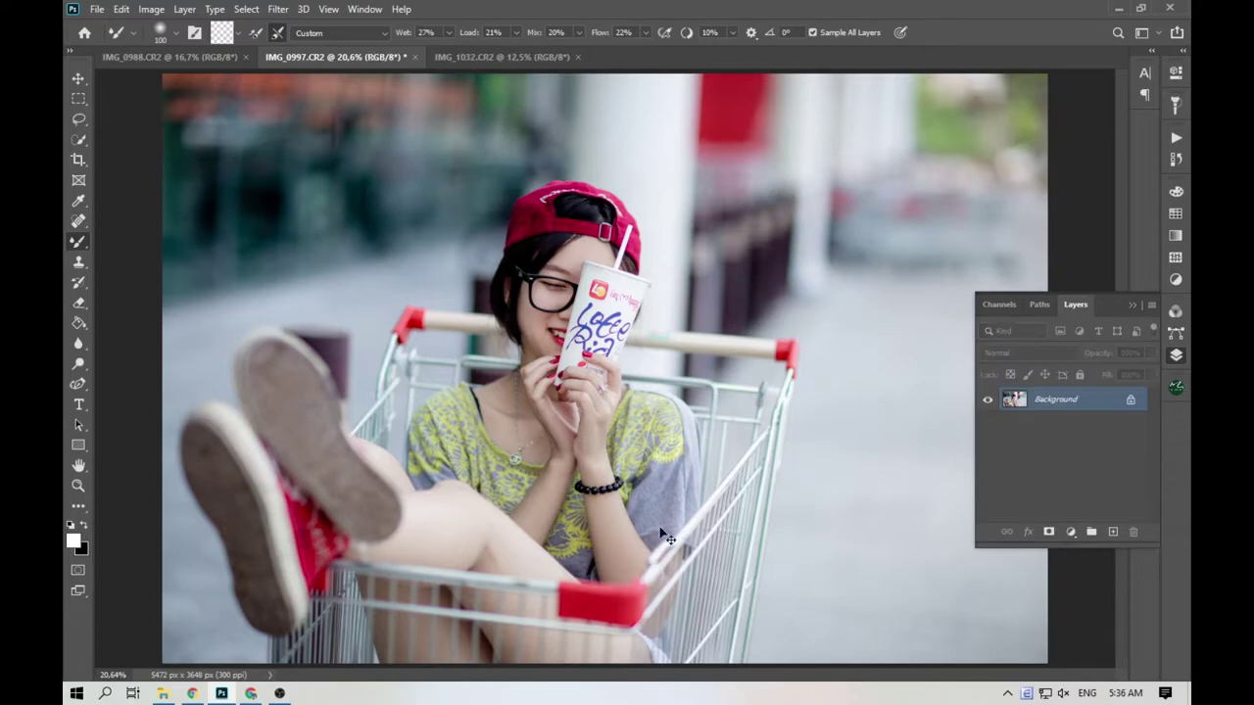
Run the "Ao Film Grain" action on the merged photo and examine the grain on the face at about 100% zoom.
click(1177, 140)
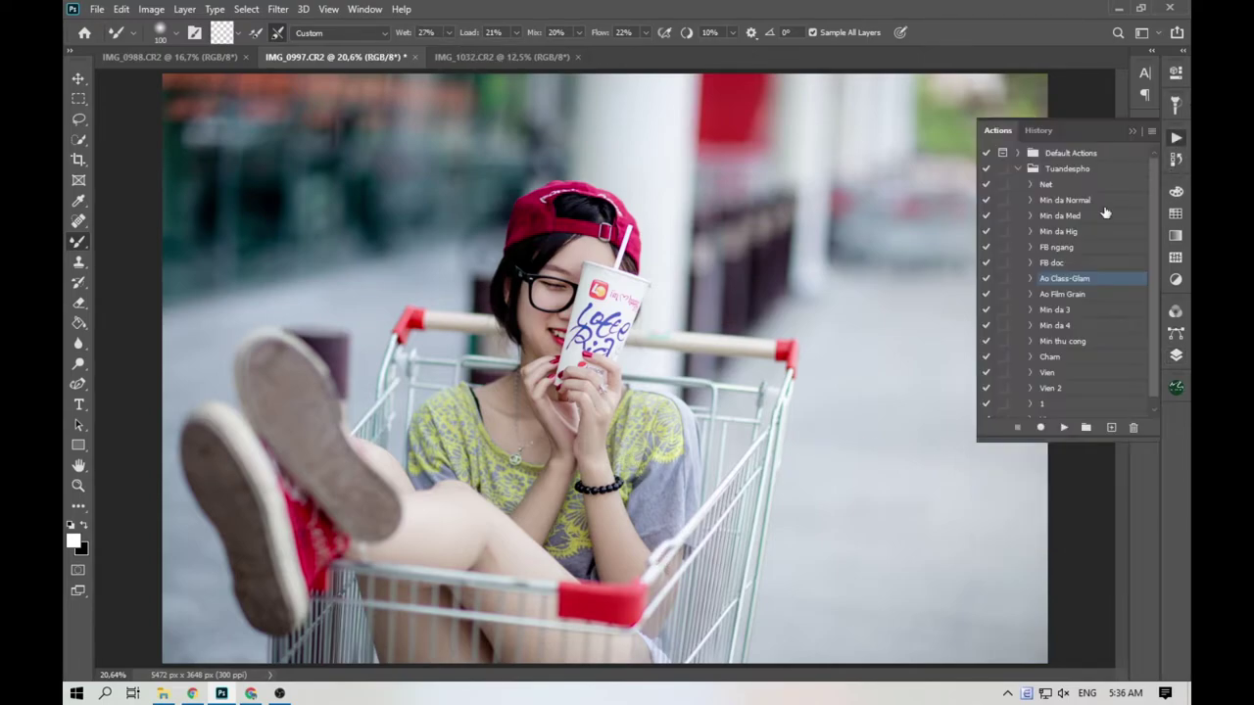
click(1075, 295)
click(1064, 429)
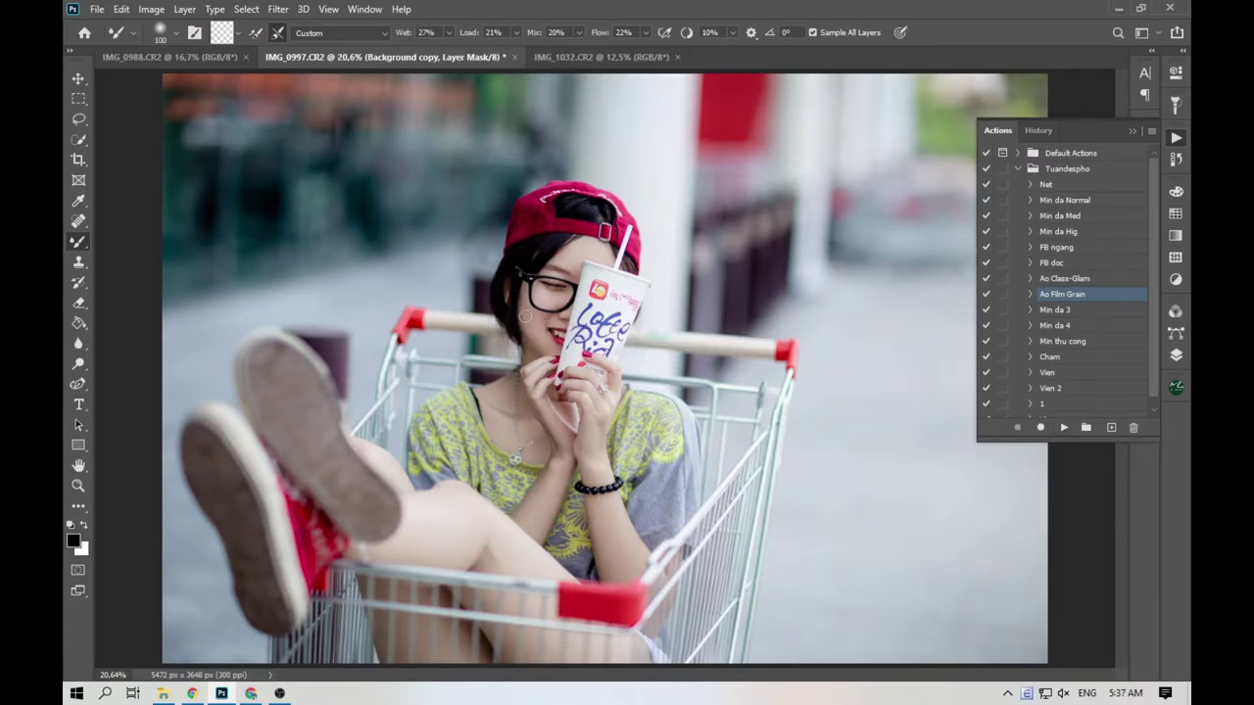
scroll(524, 313, up, 5)
scroll(420, 362, up, 2)
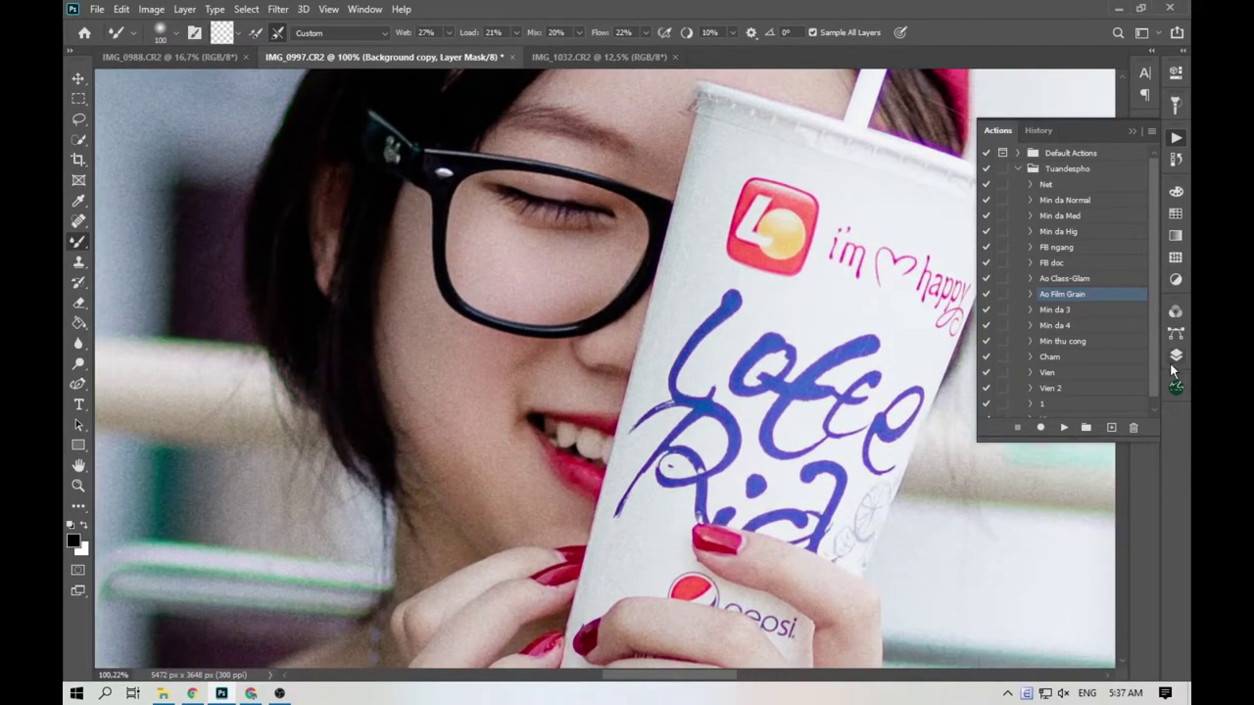
Mask the grain layer over the cheek and eye area by painting black with a 200 px Brush at 70% opacity.
click(1173, 360)
right_click(80, 245)
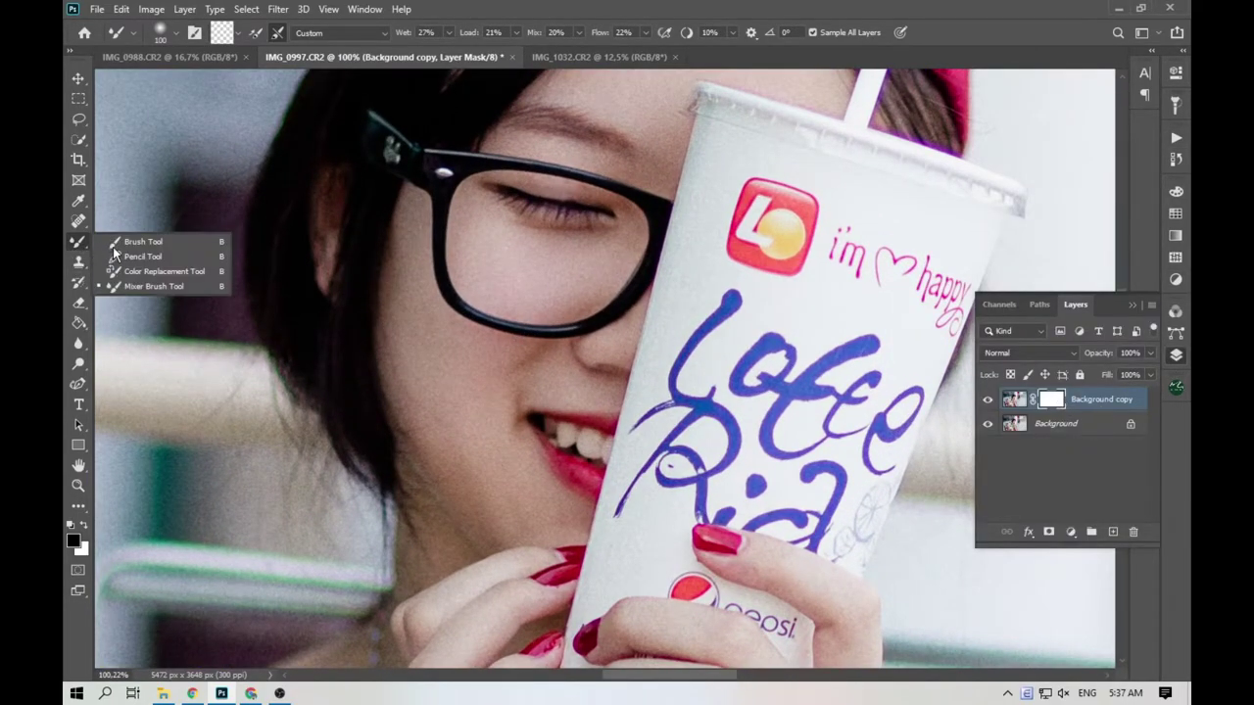
click(126, 242)
key(bracketleft)
key(bracketleft)
key(bracketleft)
key(bracketleft)
key(bracketleft)
key(bracketleft)
key(bracketleft)
mouse_move(497, 235)
mouse_down()
mouse_move(569, 225)
mouse_move(495, 286)
mouse_move(431, 274)
mouse_up()
mouse_move(490, 465)
mouse_down()
mouse_move(504, 280)
mouse_move(544, 323)
mouse_move(519, 490)
mouse_move(434, 409)
mouse_up()
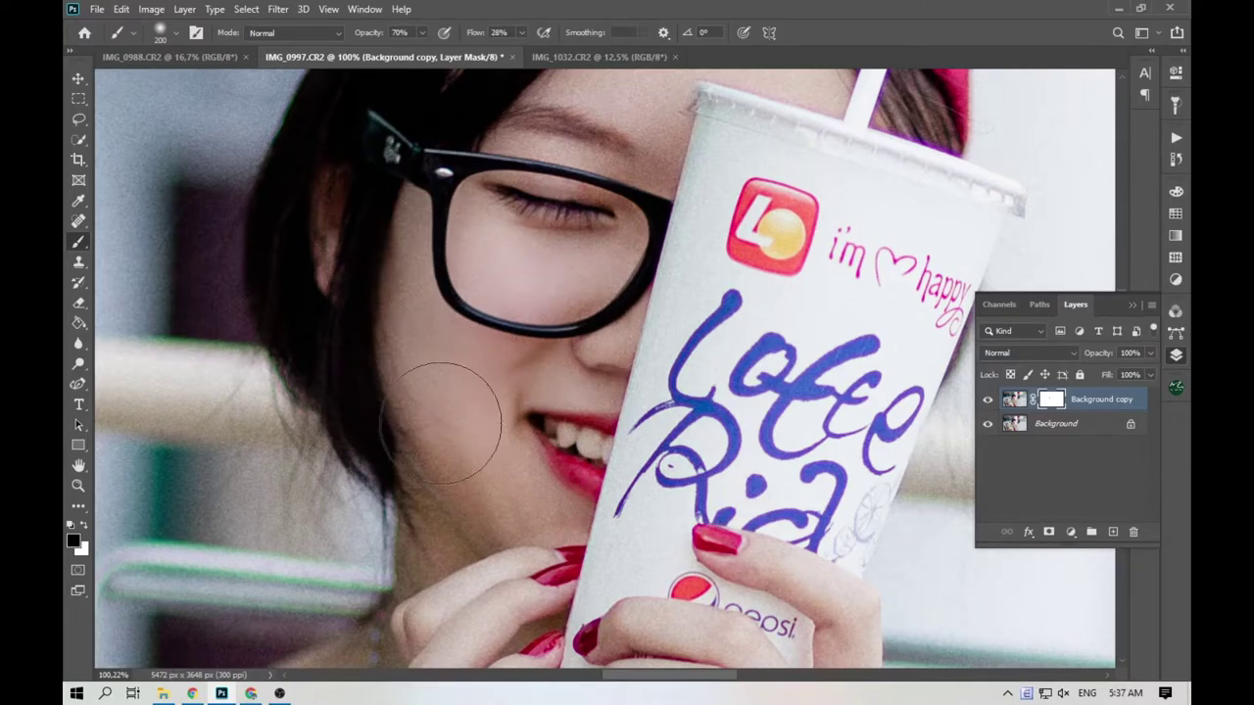
Mask the grain on the forehead and around the eye with a 150 px brush.
scroll(510, 470, up, 1)
scroll(539, 323, up, 1)
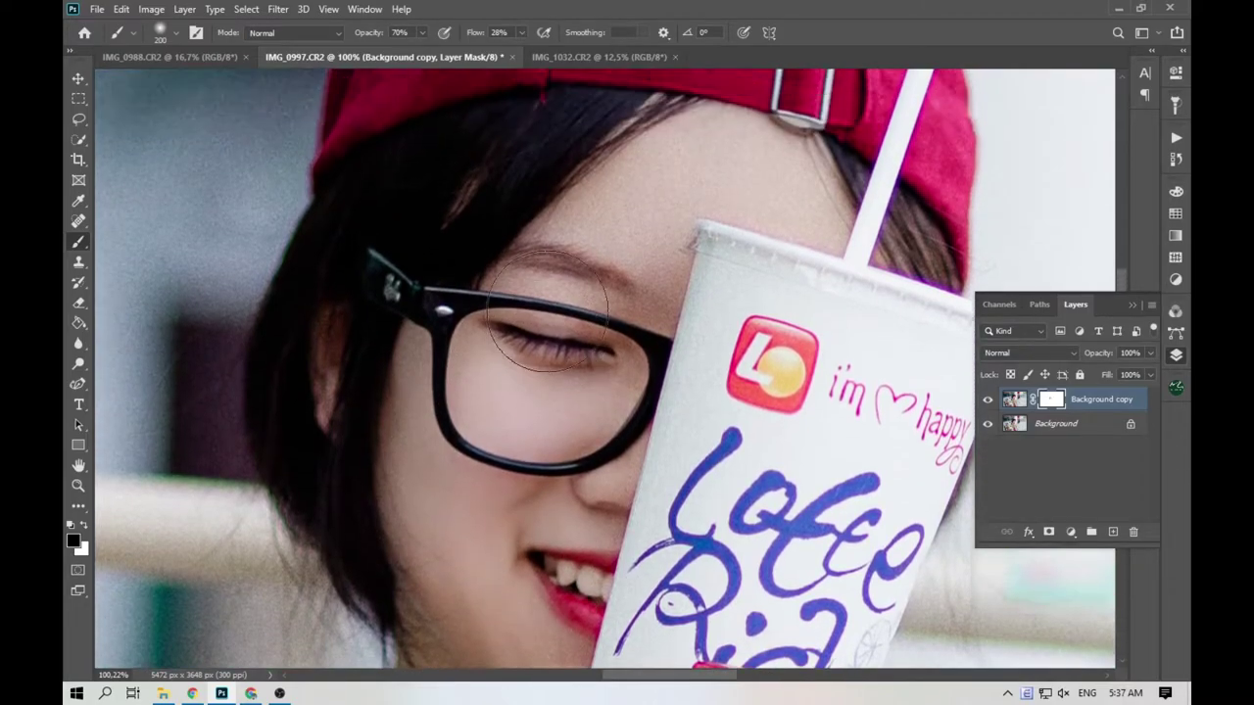
key(bracketleft)
key(bracketleft)
mouse_move(659, 249)
mouse_down()
mouse_move(617, 363)
mouse_move(784, 181)
mouse_move(803, 210)
mouse_move(696, 167)
mouse_move(666, 190)
mouse_move(733, 173)
mouse_up()
drag(568, 405, 595, 392)
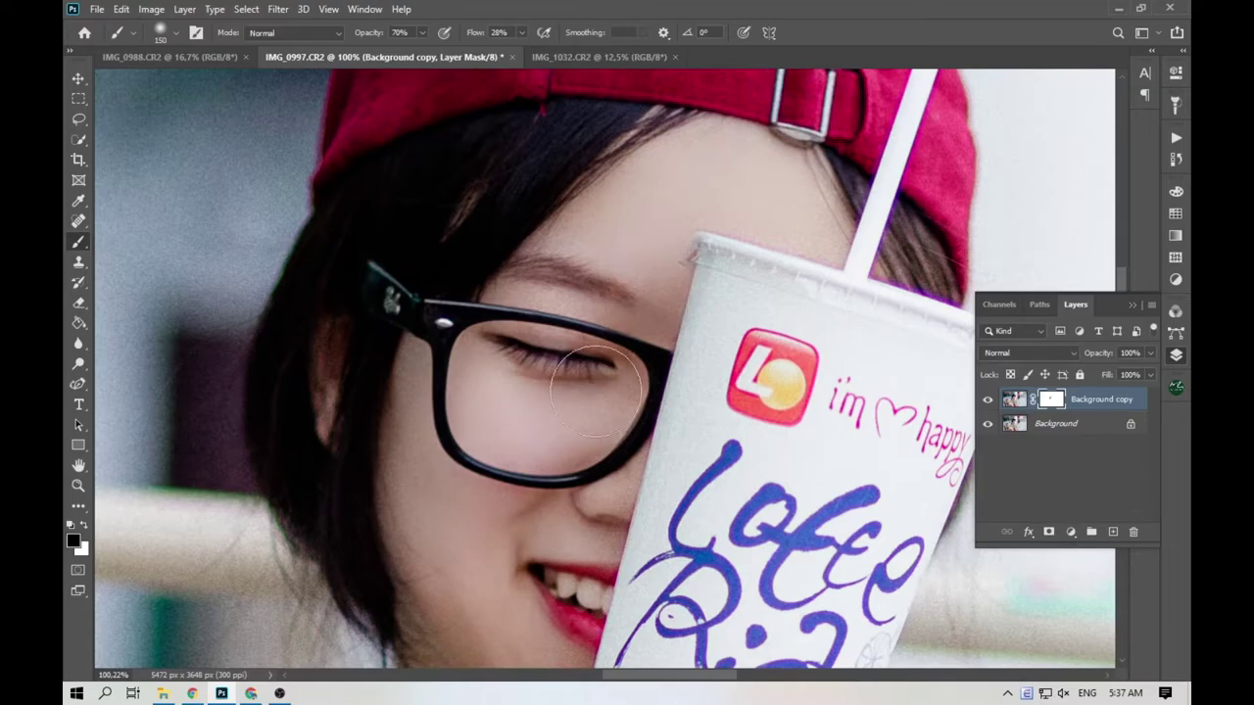
scroll(503, 448, down, 2)
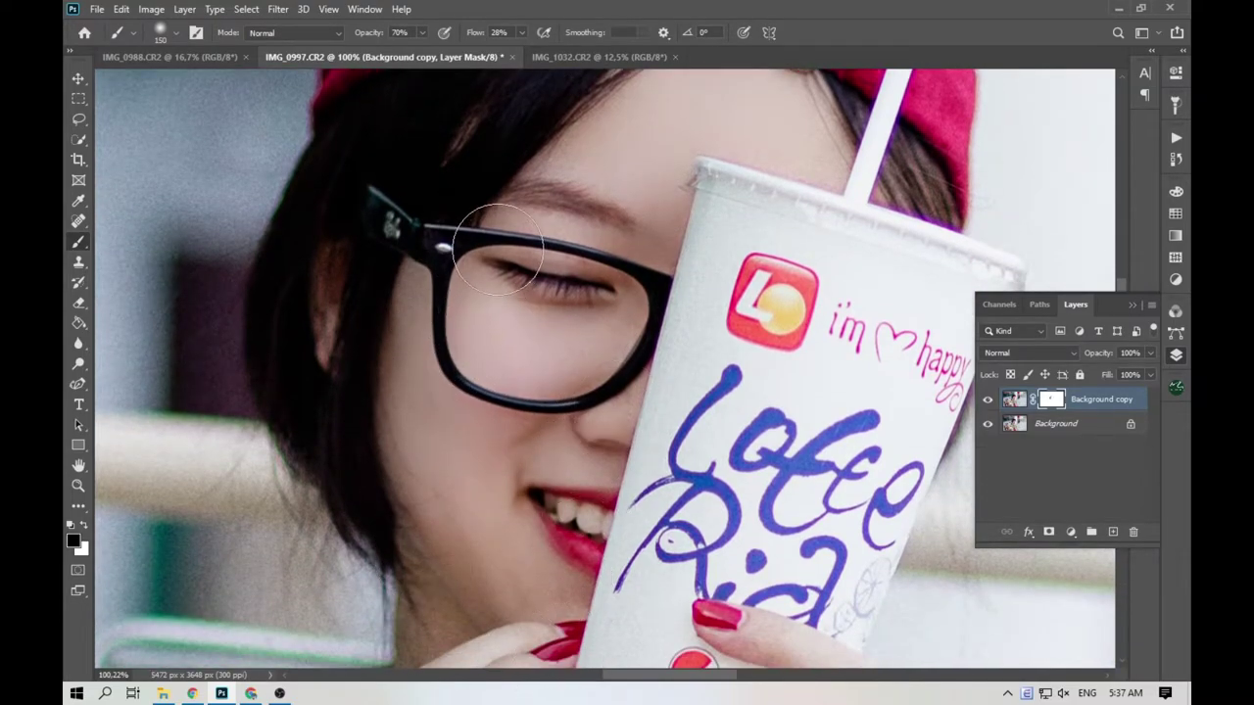
scroll(497, 252, up, 1)
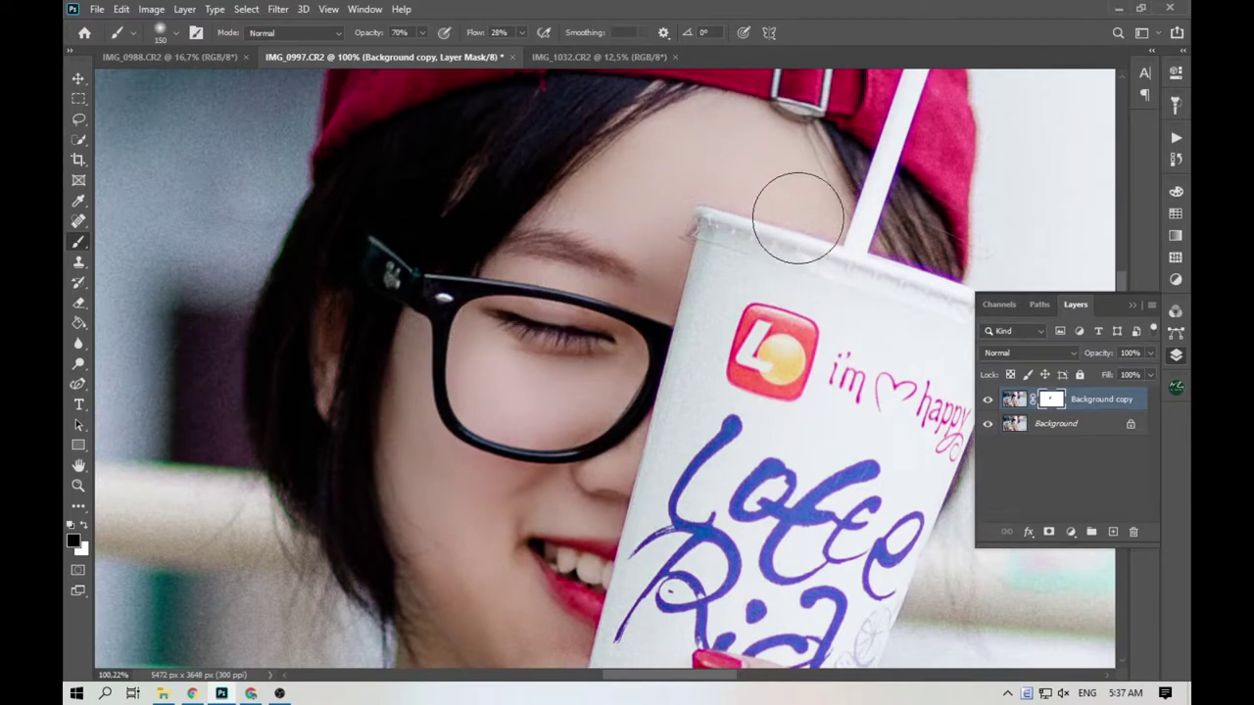
scroll(614, 455, down, 2)
scroll(534, 539, down, 2)
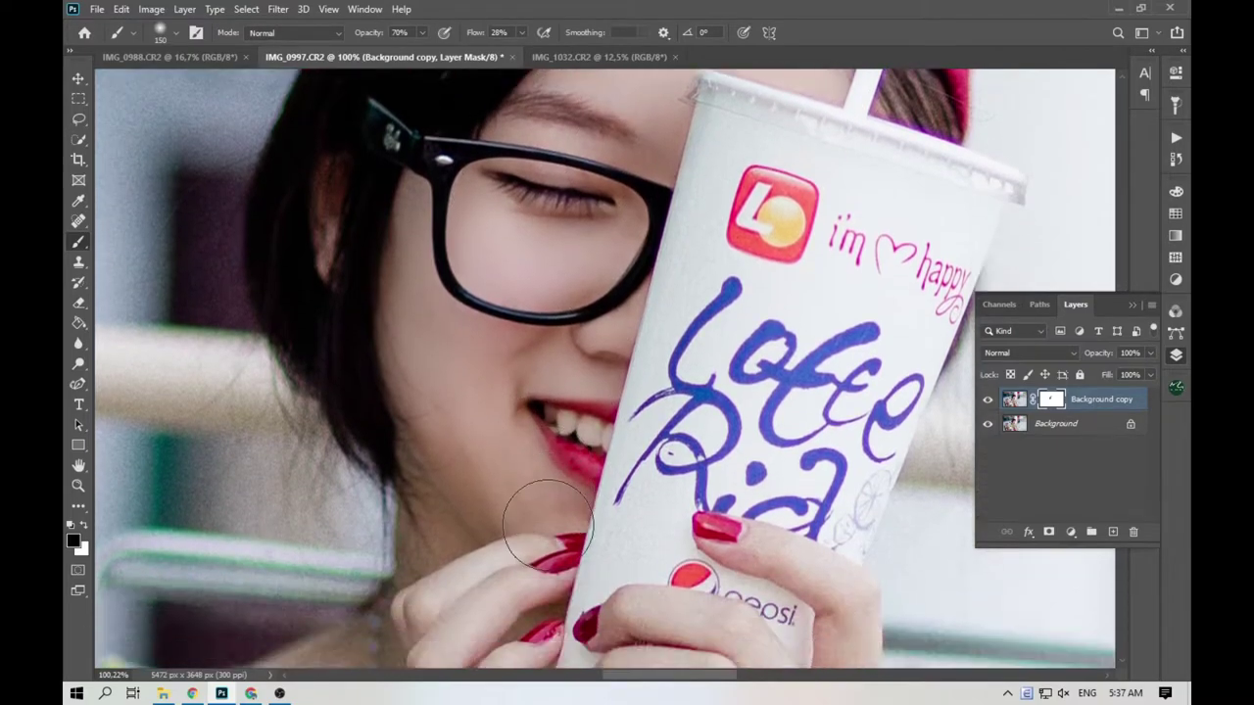
Mask the grain on the hands, wrists and forearms with a 150 to 200 px brush.
scroll(529, 489, down, 5)
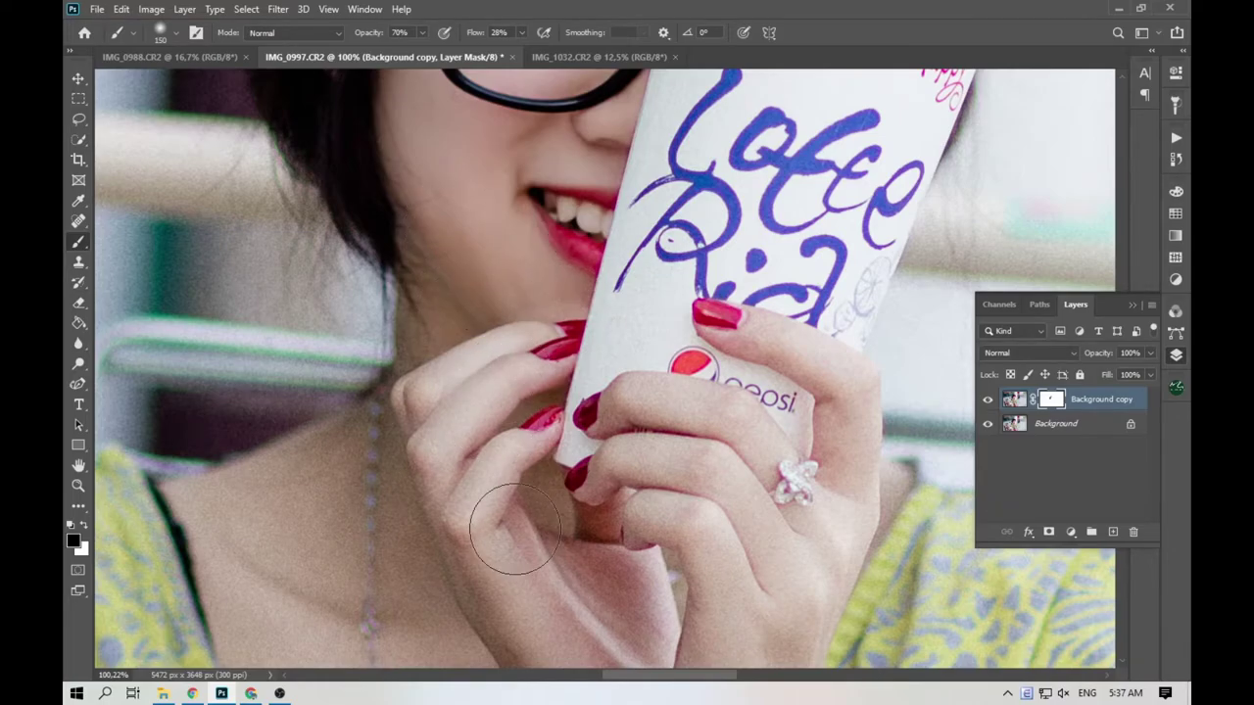
scroll(516, 528, down, 2)
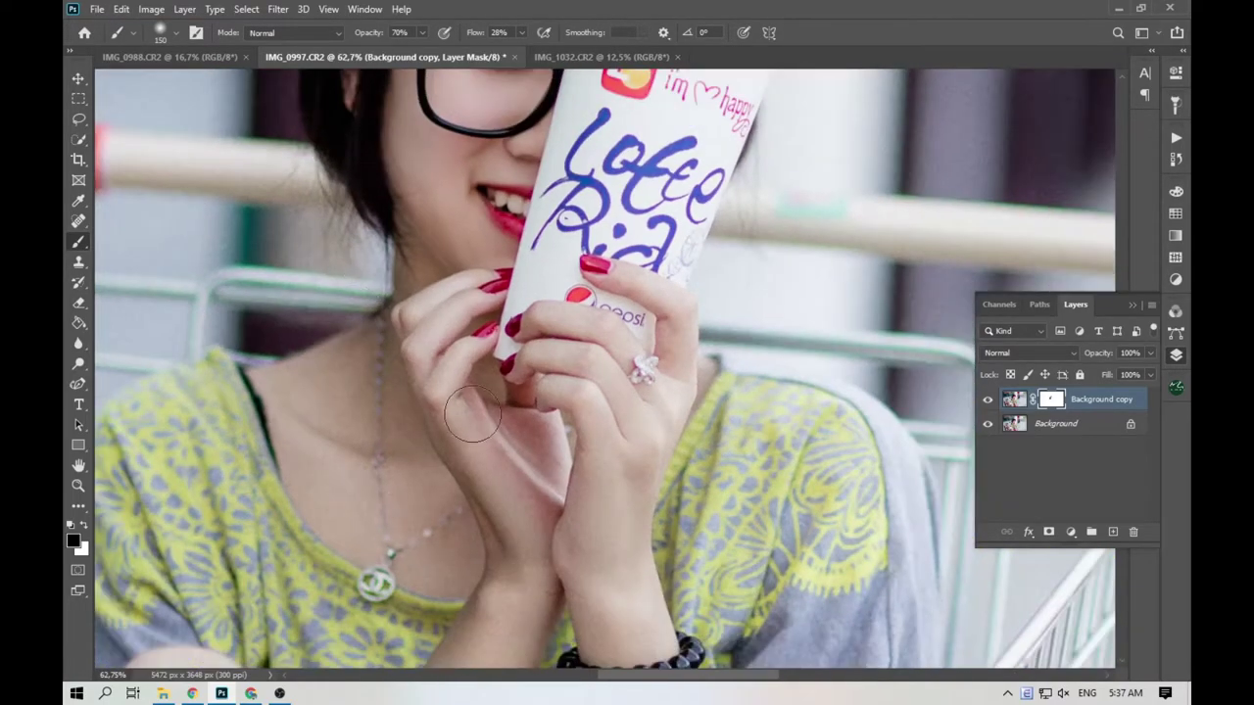
key(bracketright)
drag(491, 539, 487, 135)
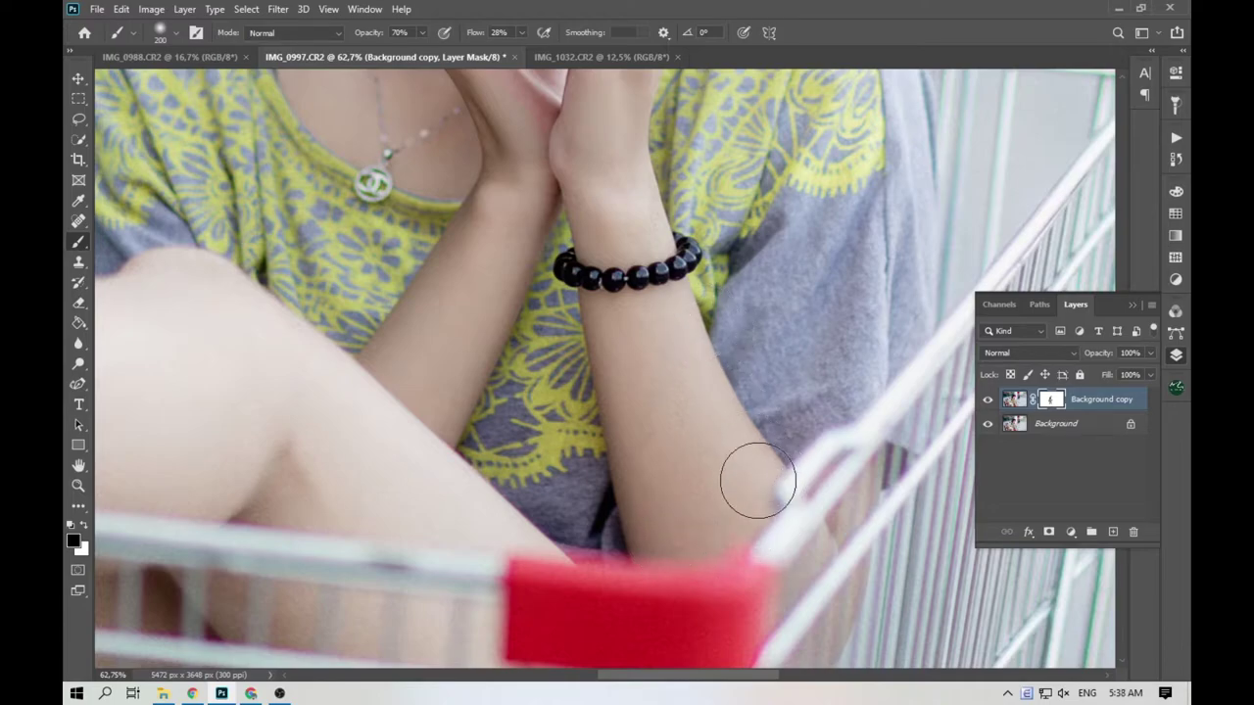
scroll(654, 339, up, 2)
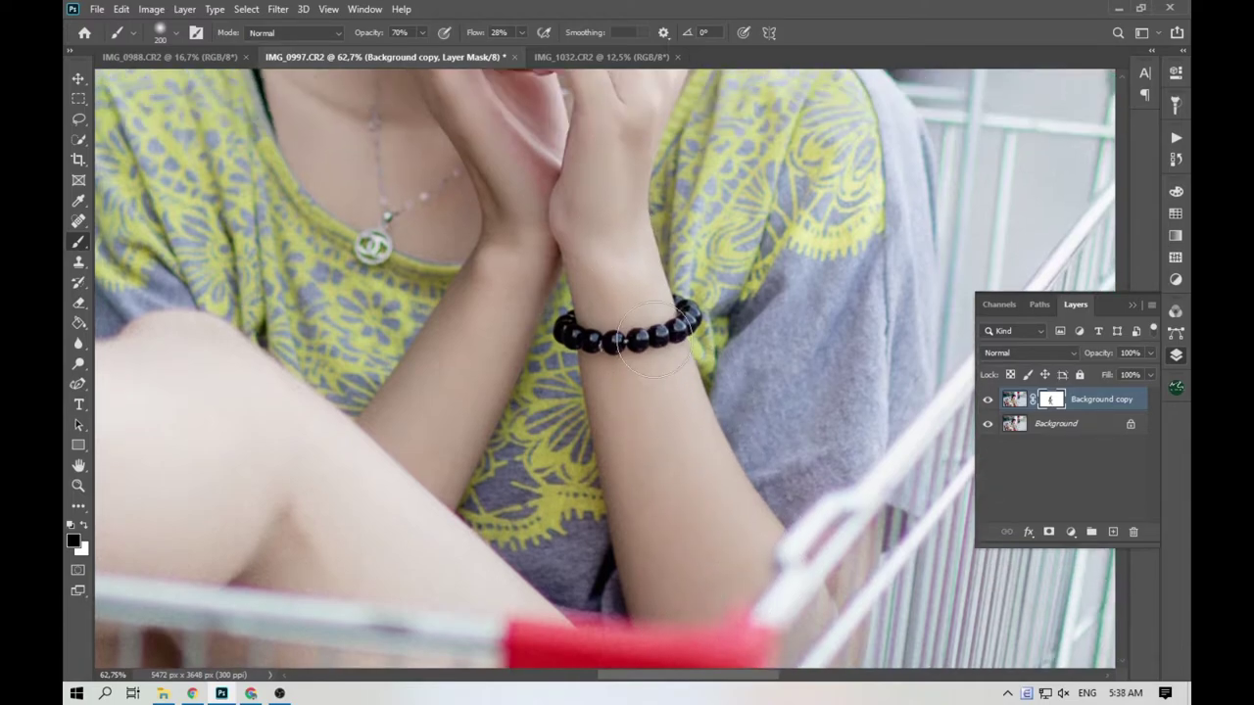
scroll(653, 339, up, 3)
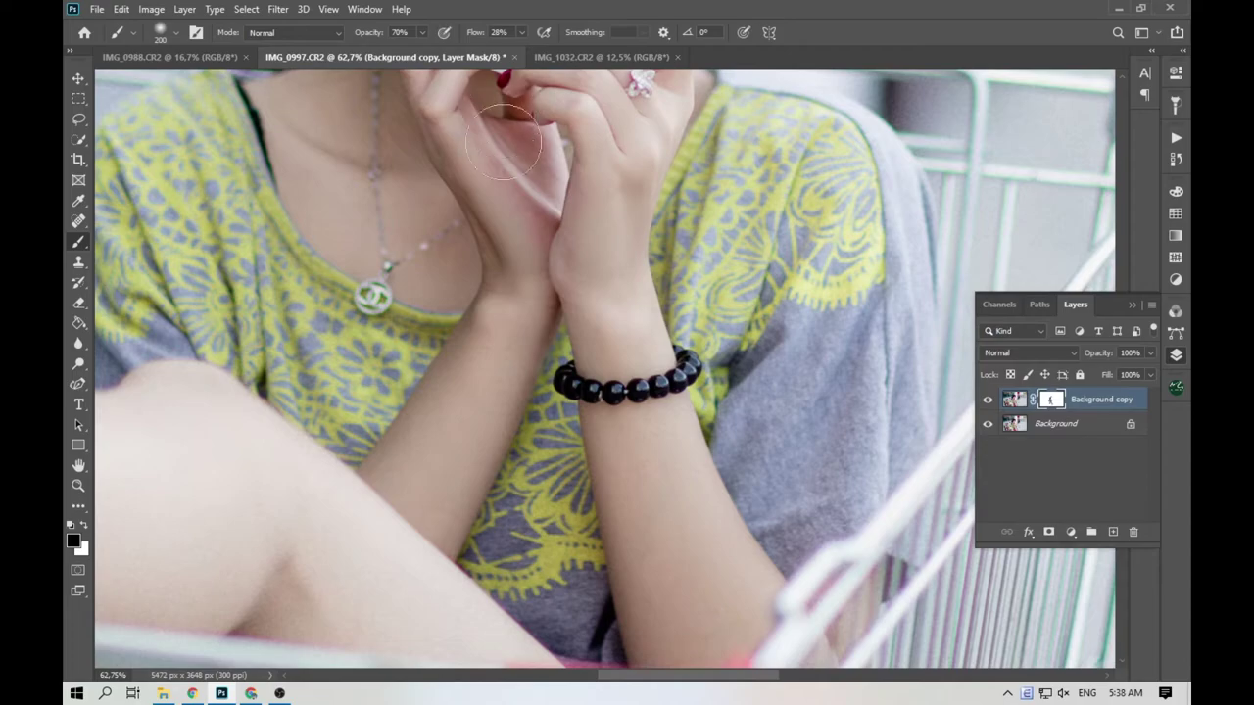
scroll(647, 489, up, 3)
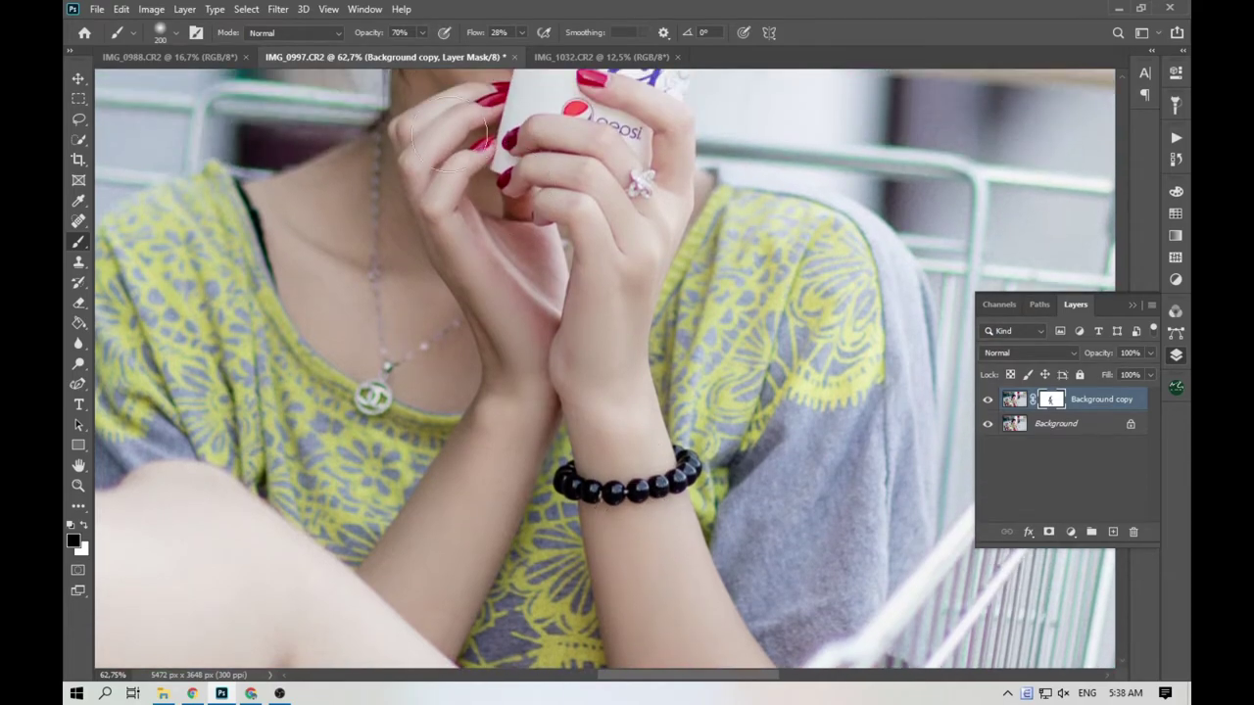
Mask the grain on the legs with a 300 px brush, and compare the whole photo with and without the grain layer.
key(ctrl+0)
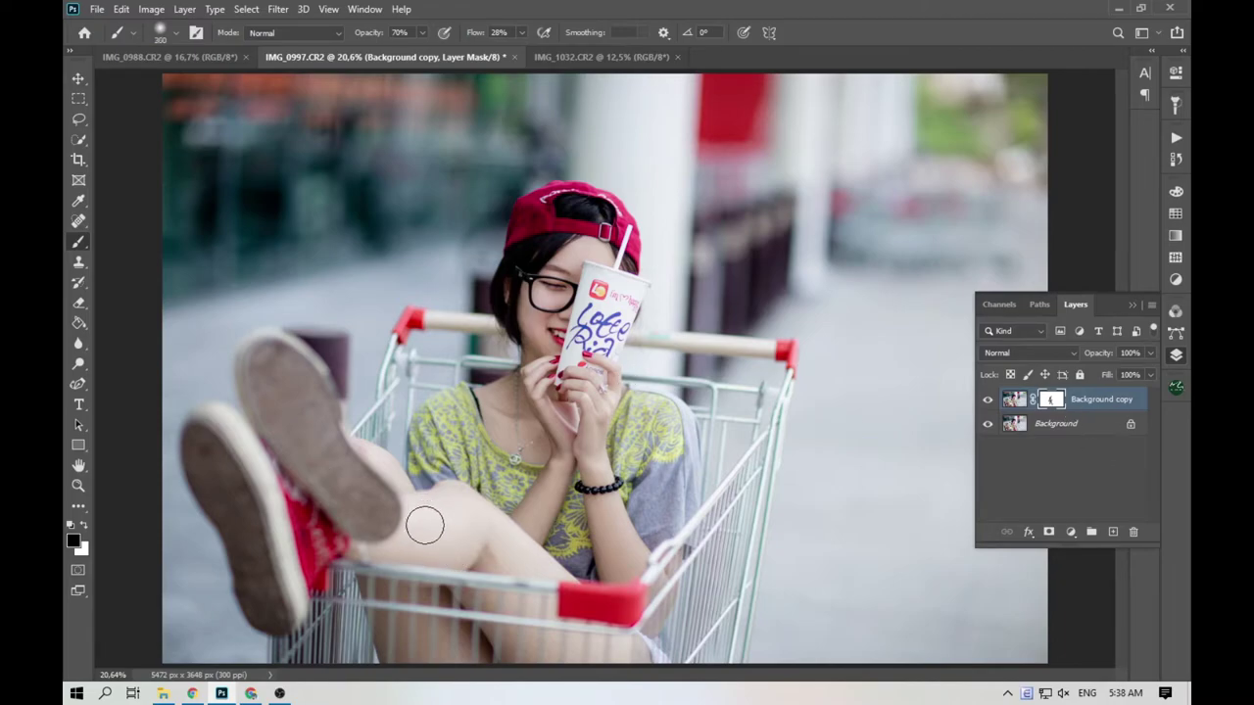
key(bracketright)
click(987, 400)
click(987, 401)
click(988, 401)
click(989, 401)
Duplicate the Background layer and apply the "trong fong" recipe from Color Efex Pro 4 to the copy.
drag(1050, 432, 1113, 531)
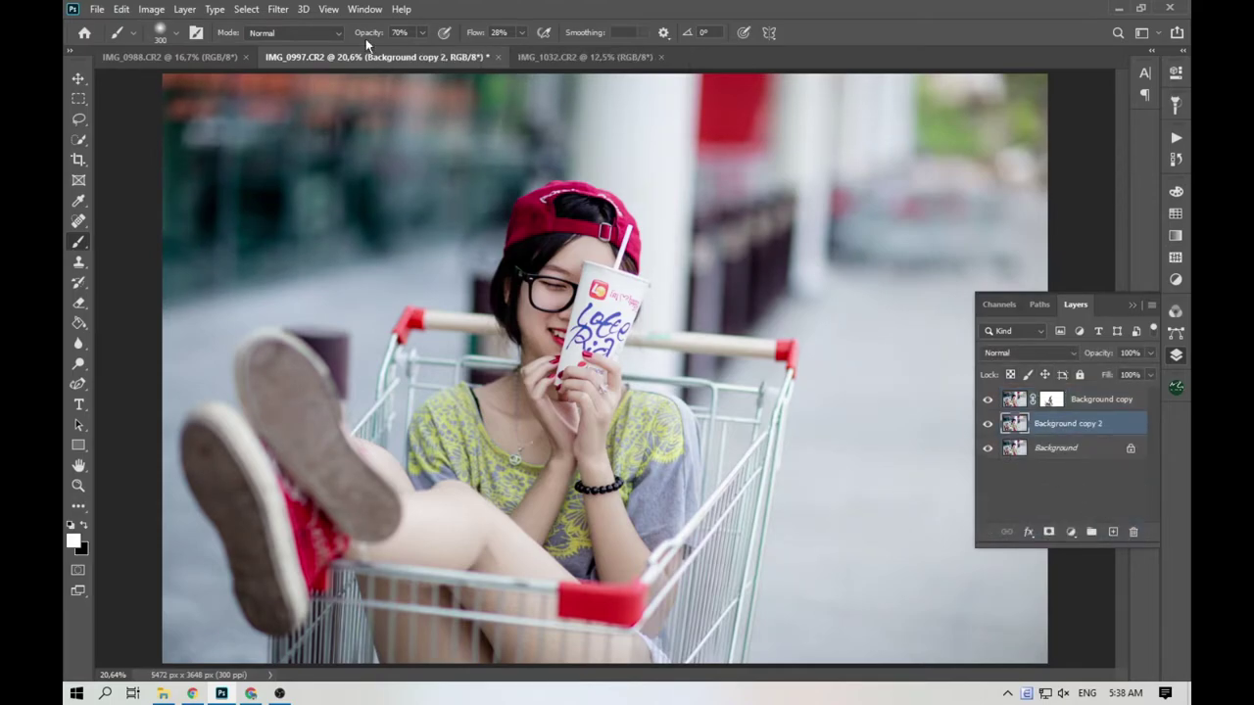
click(290, 10)
mouse_move(395, 372)
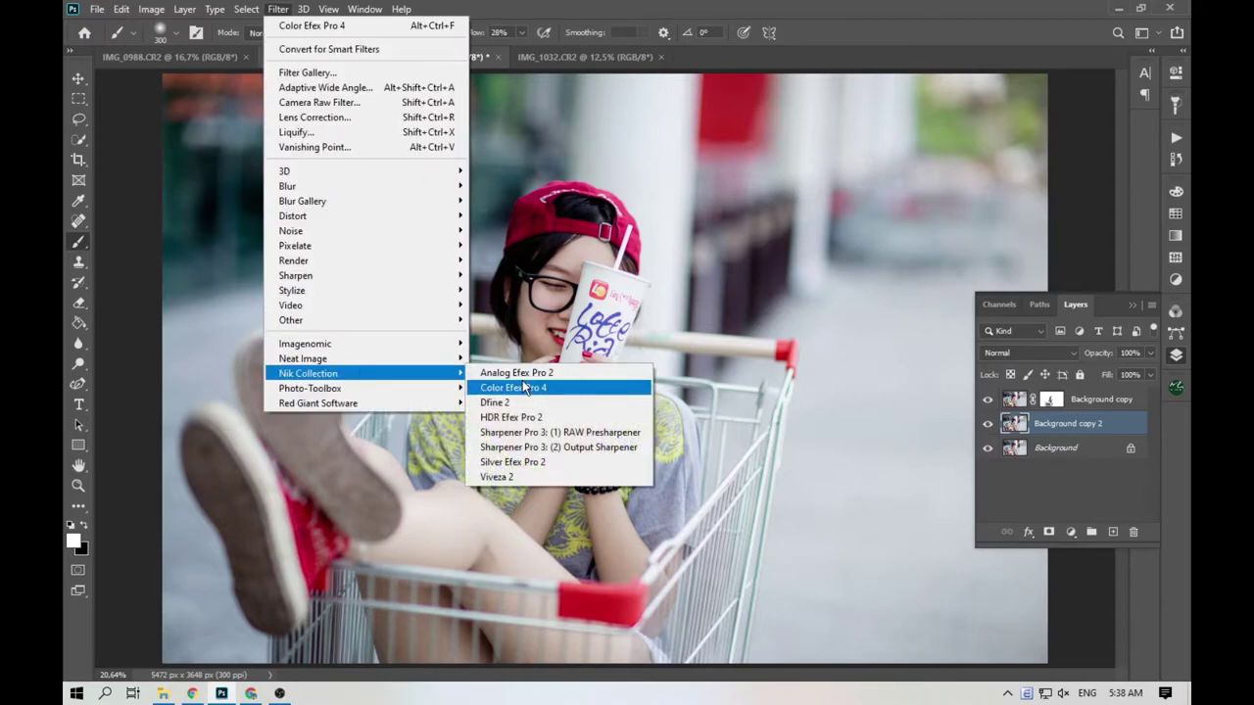
click(524, 389)
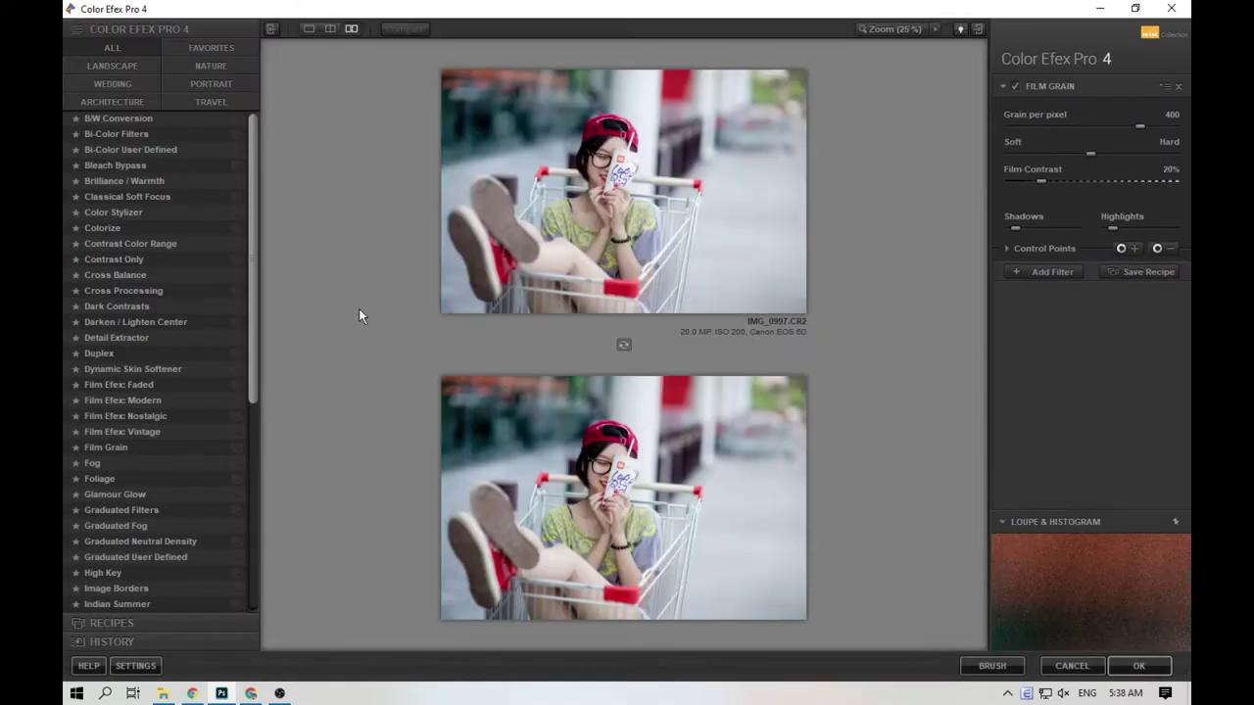
drag(253, 368, 264, 605)
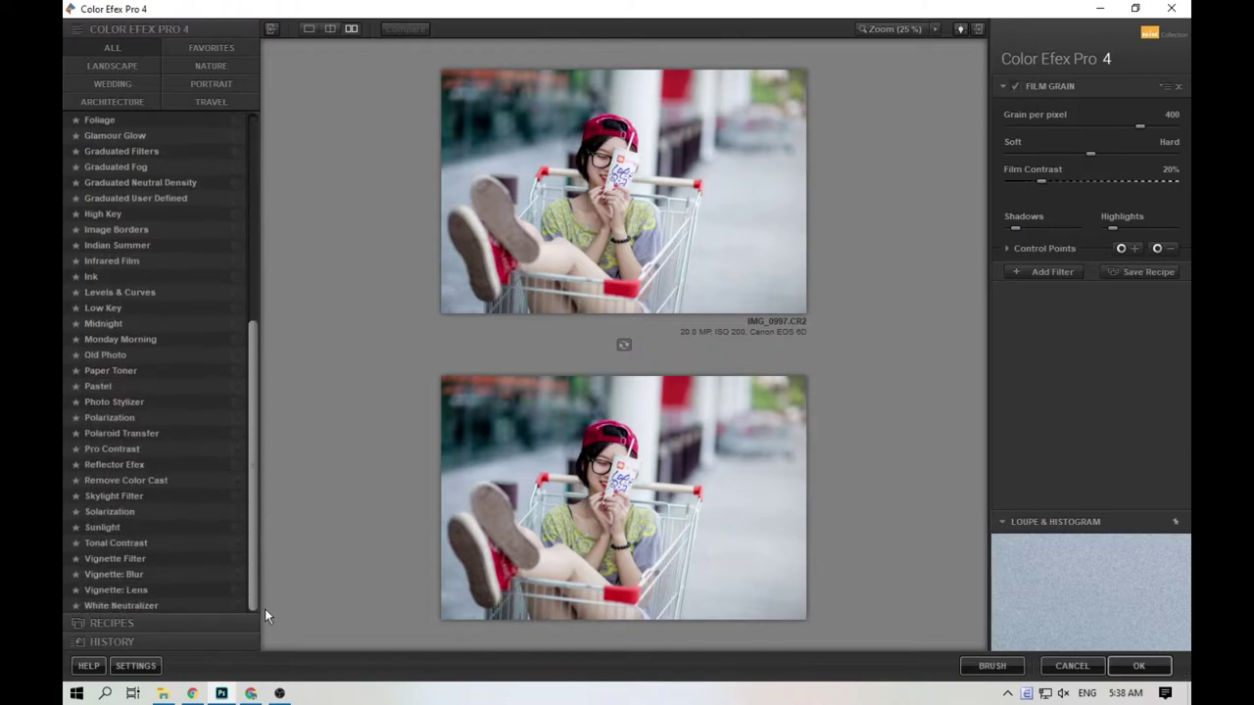
click(115, 627)
drag(253, 207, 265, 635)
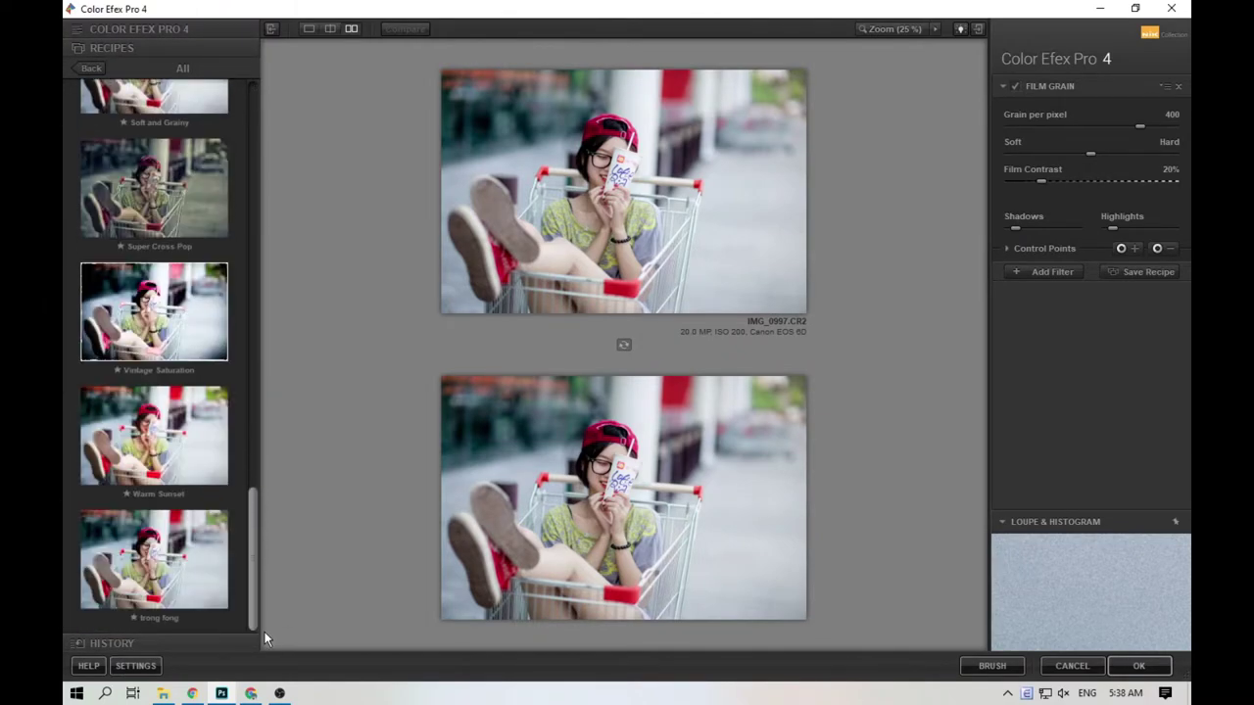
click(164, 580)
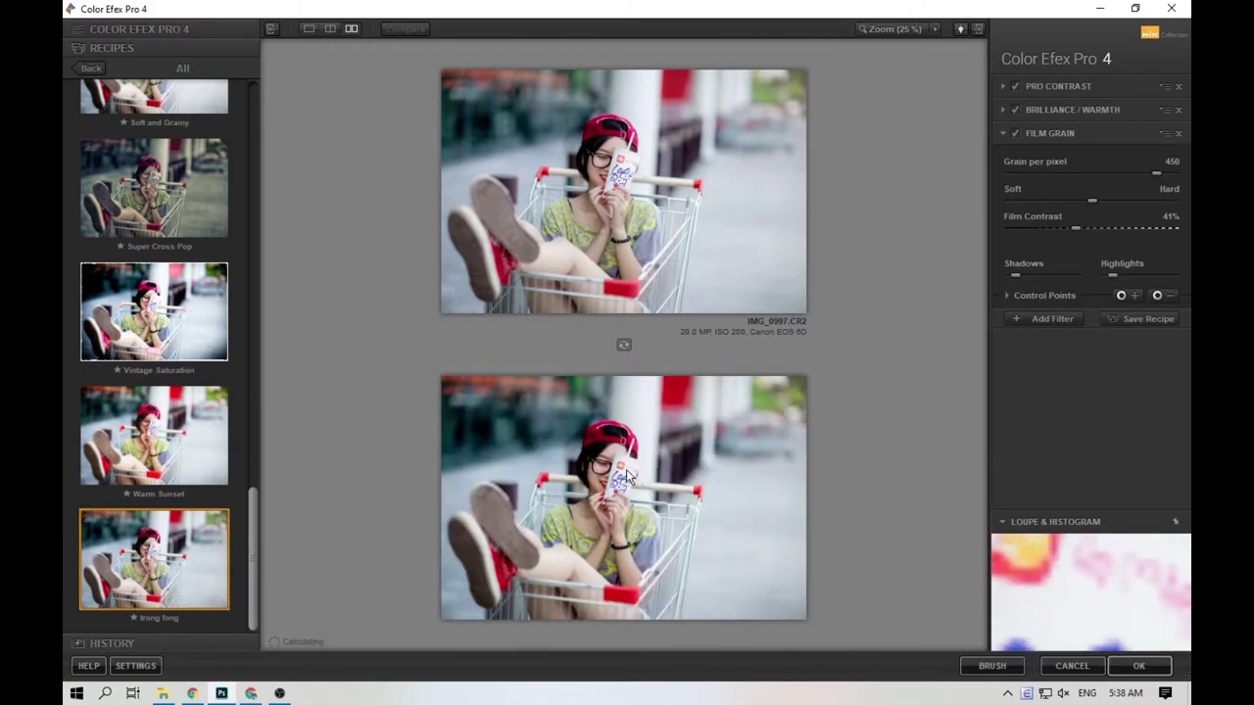
click(1136, 666)
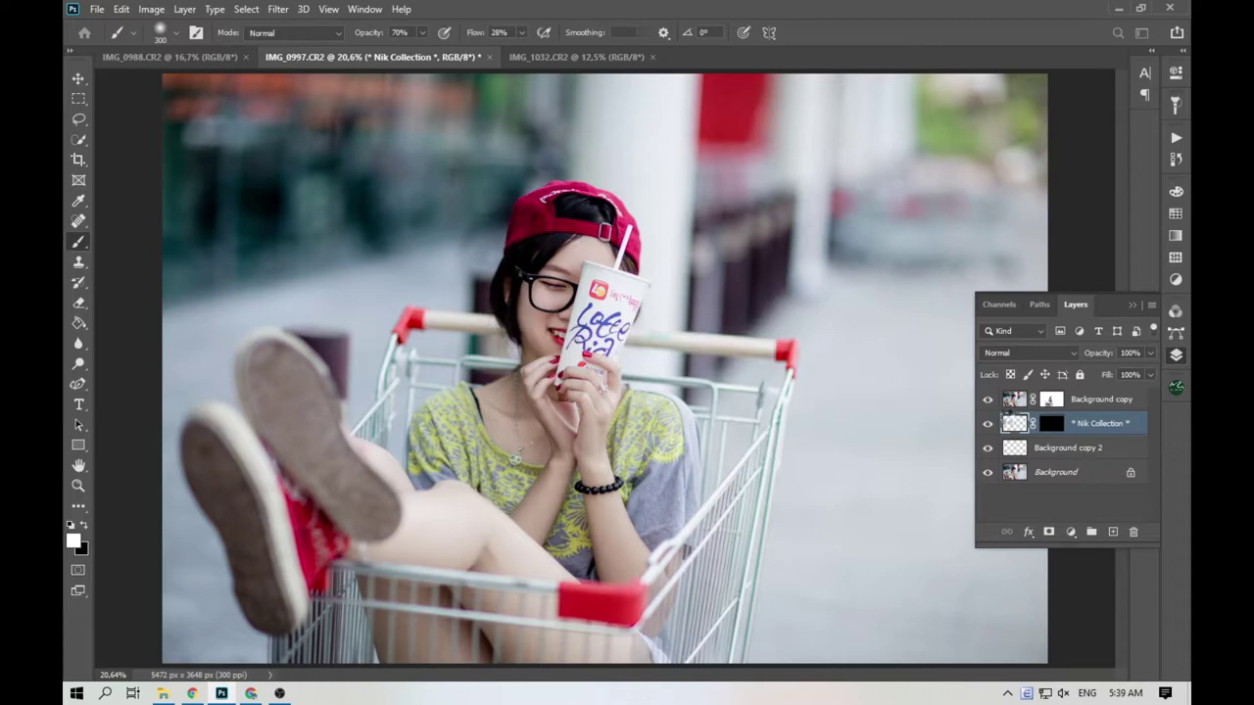
Delete the masked "Background copy" grain layer and compare the photo with and without the Color Efex layer.
click(989, 401)
drag(1074, 401, 1136, 532)
click(987, 399)
click(988, 400)
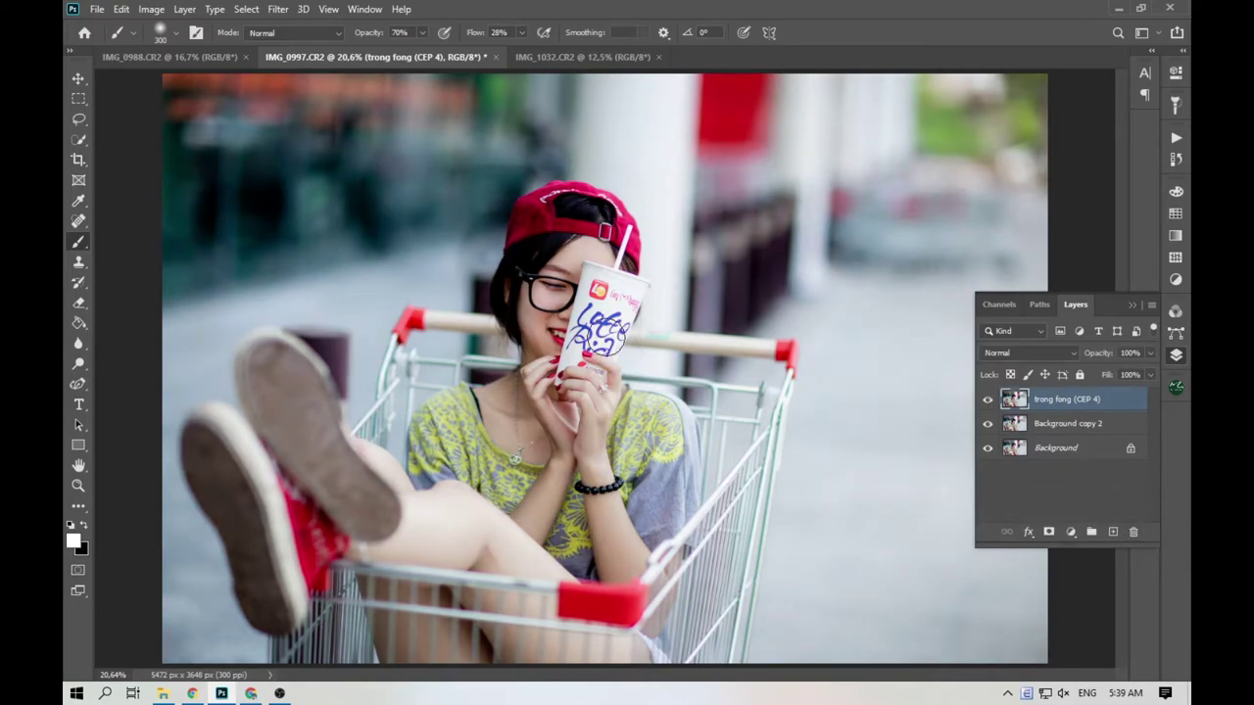
Examine the Color Efex effect on the face and hands at several zoom levels, comparing it with the layer hidden.
scroll(578, 315, up, 4)
scroll(577, 315, up, 3)
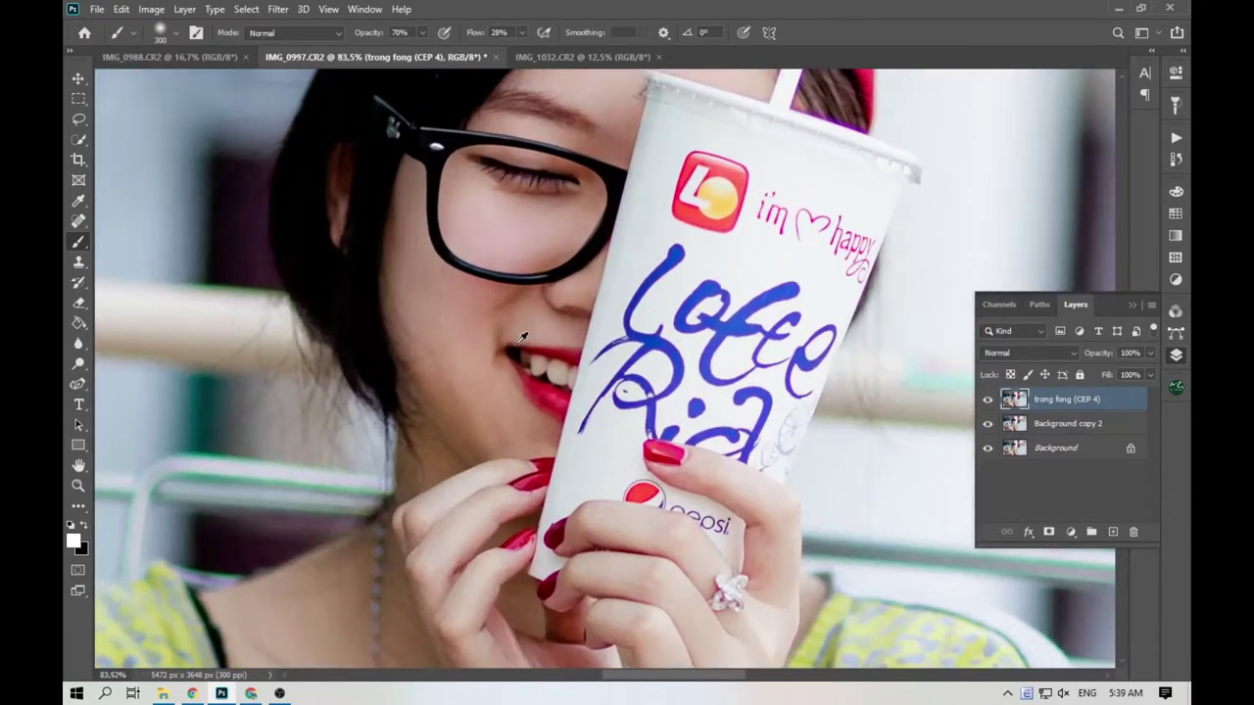
scroll(522, 337, down, 6)
scroll(595, 380, up, 5)
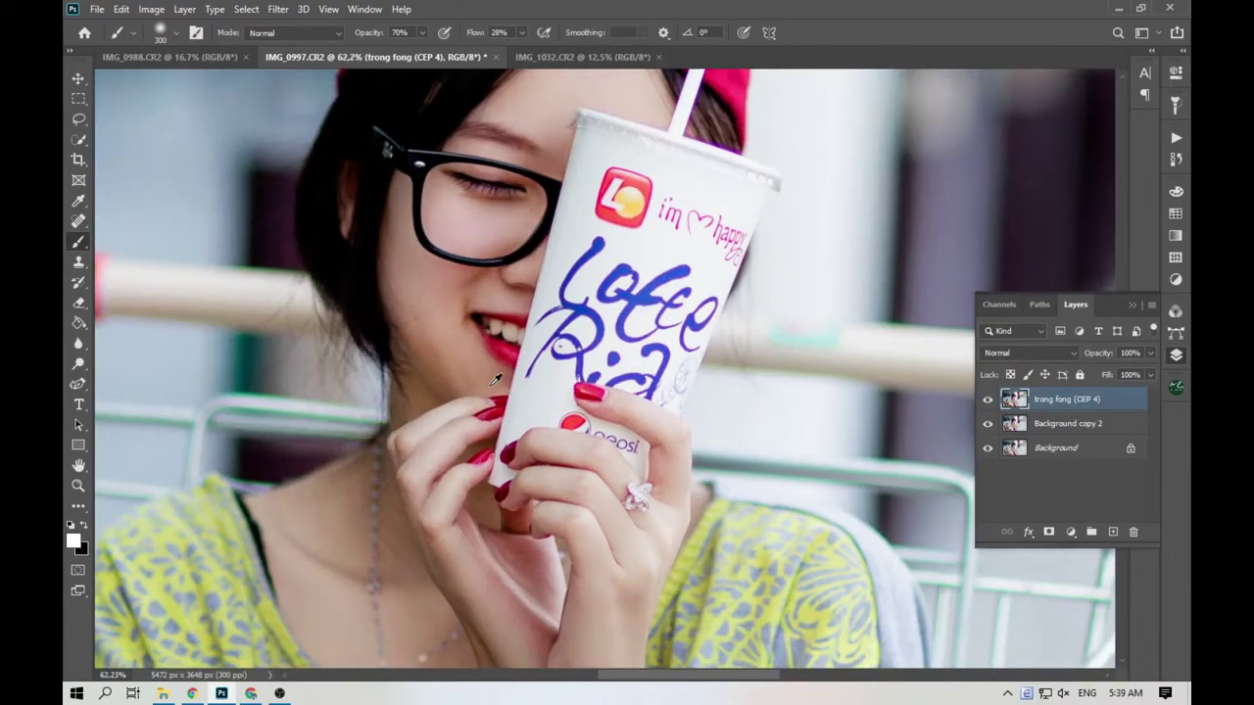
right_click(85, 246)
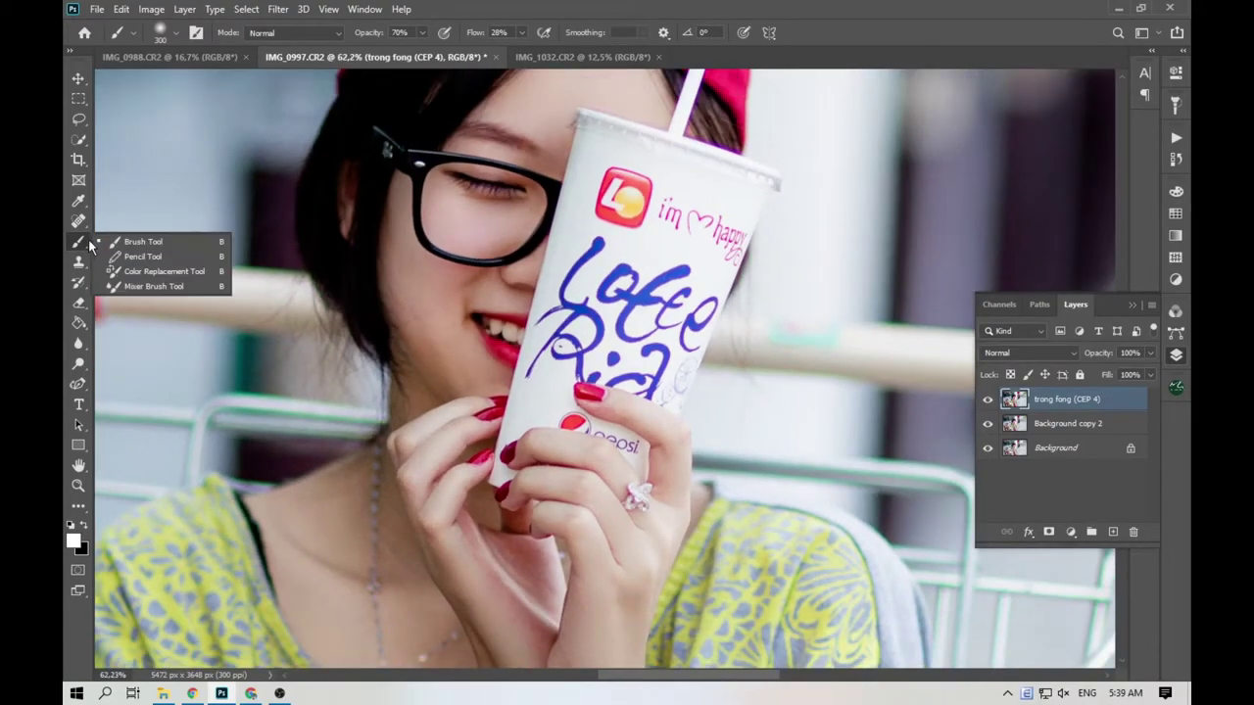
click(147, 290)
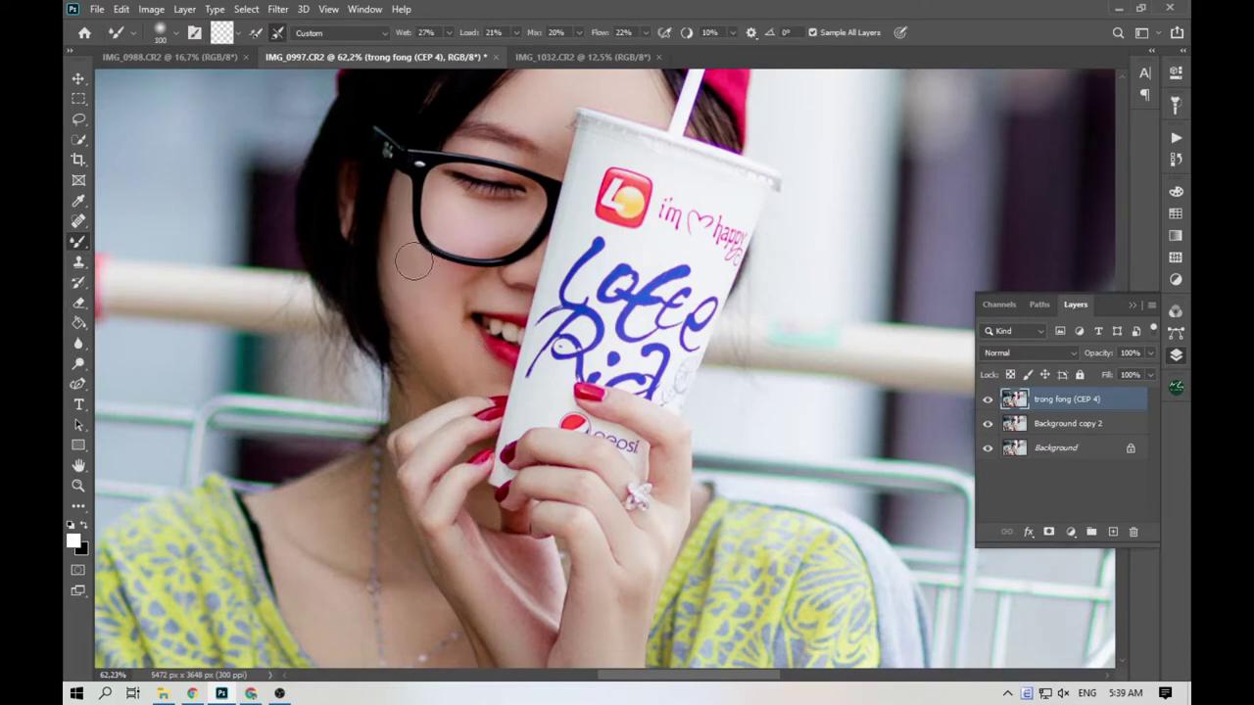
click(79, 363)
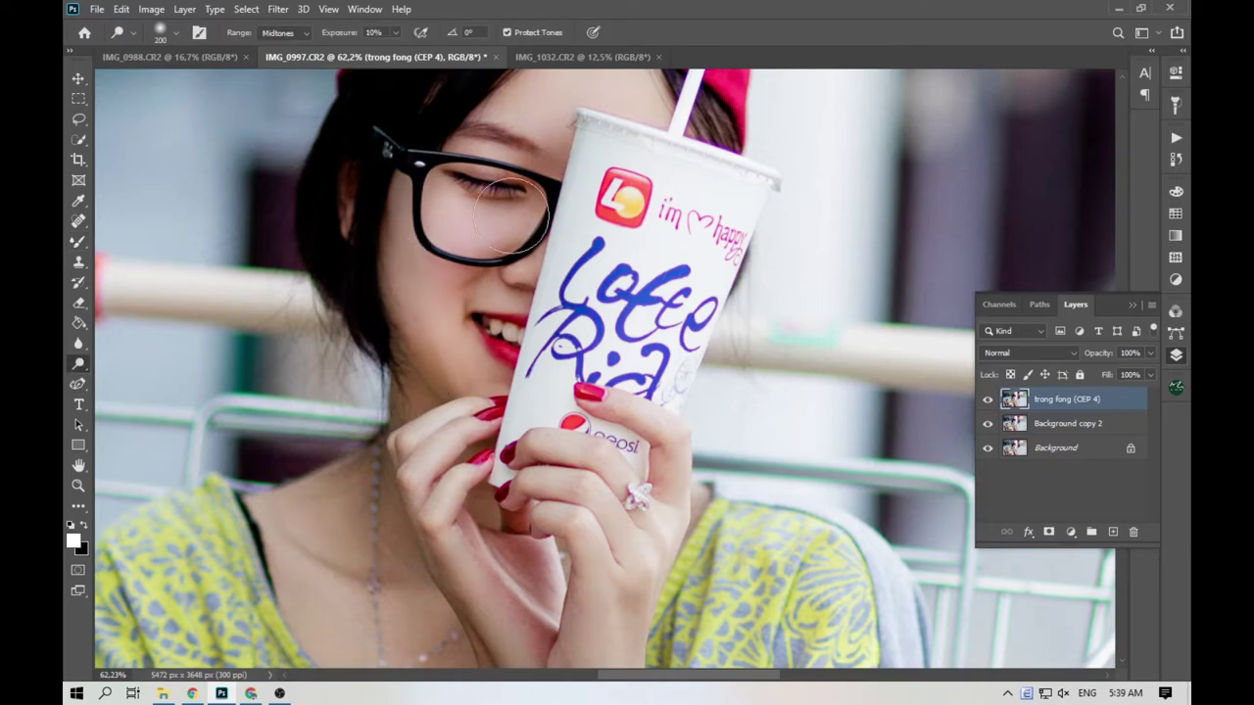
scroll(486, 315, down, 4)
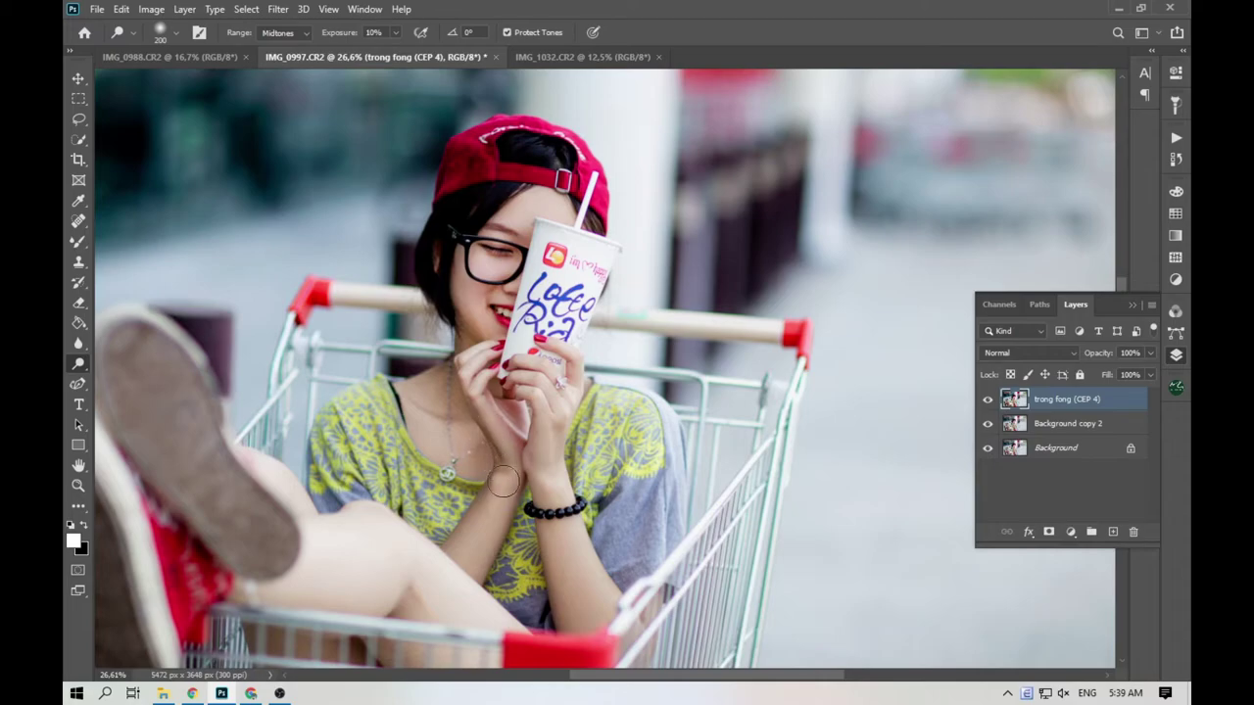
click(988, 399)
click(988, 399)
key(ctrl+z)
scroll(635, 337, down, 2)
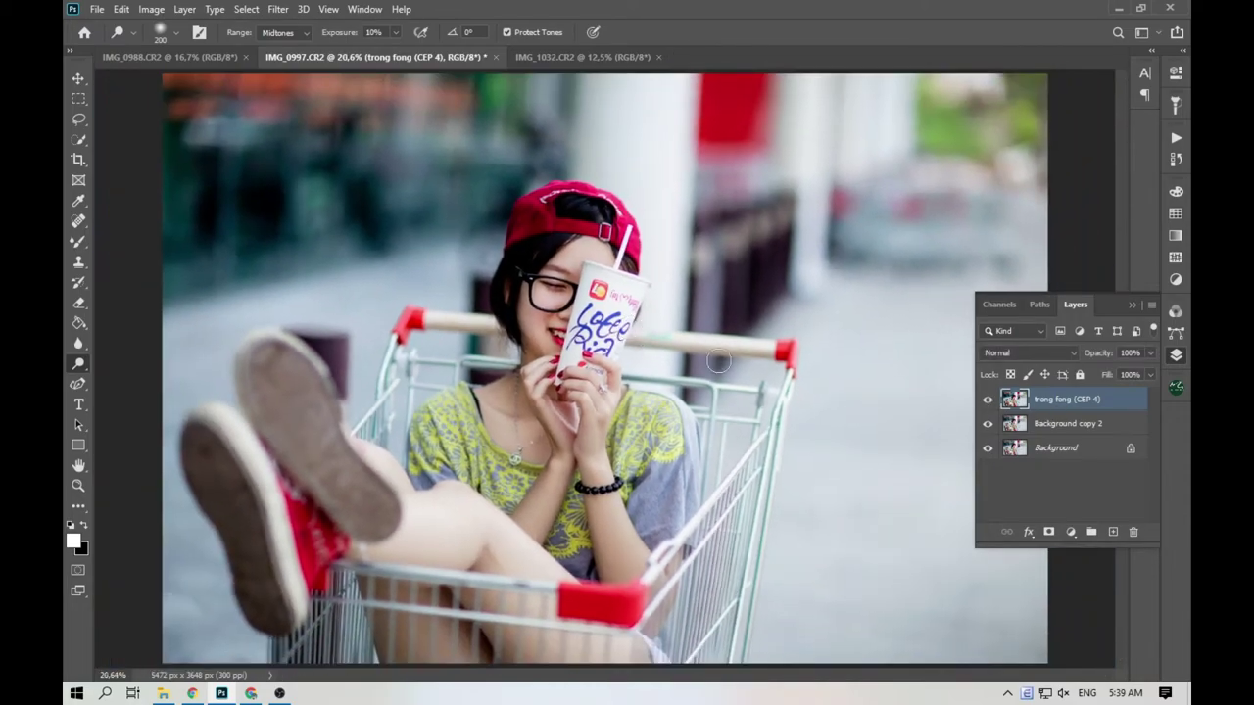
scroll(627, 284, up, 6)
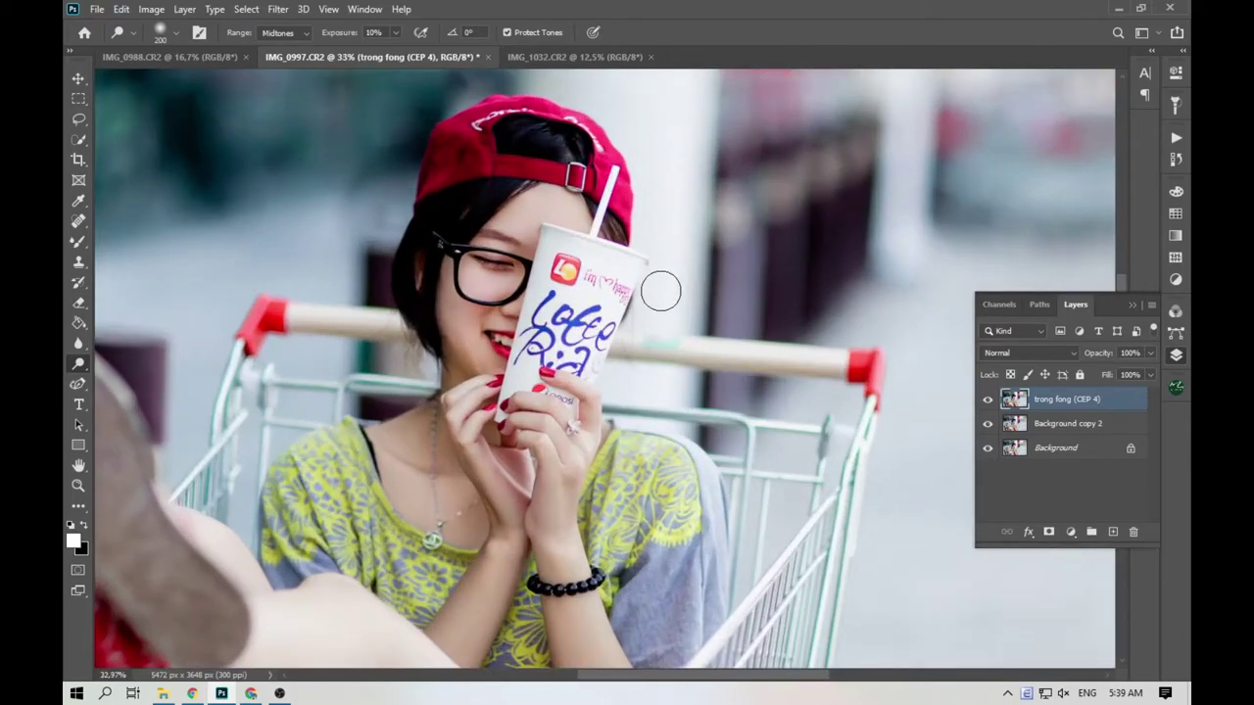
scroll(501, 243, down, 6)
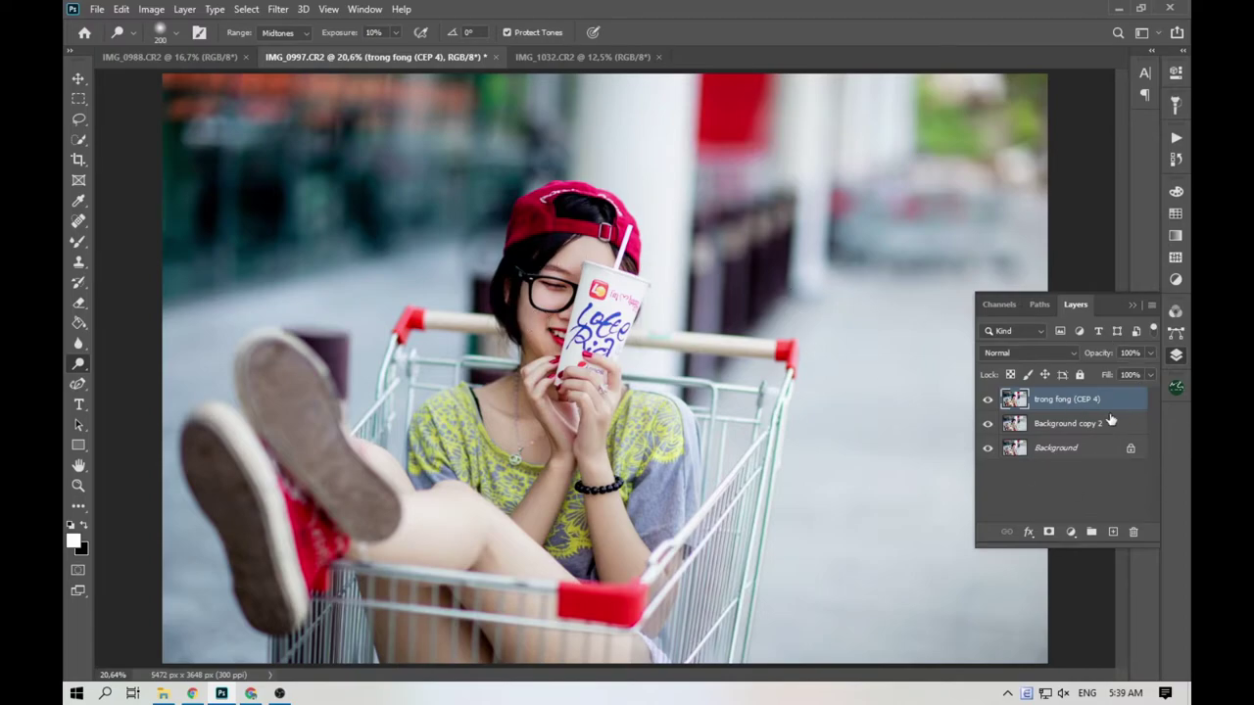
Merge the "trong fong (CEP 4)" and "Background copy 2" layers.
shift+click(1070, 425)
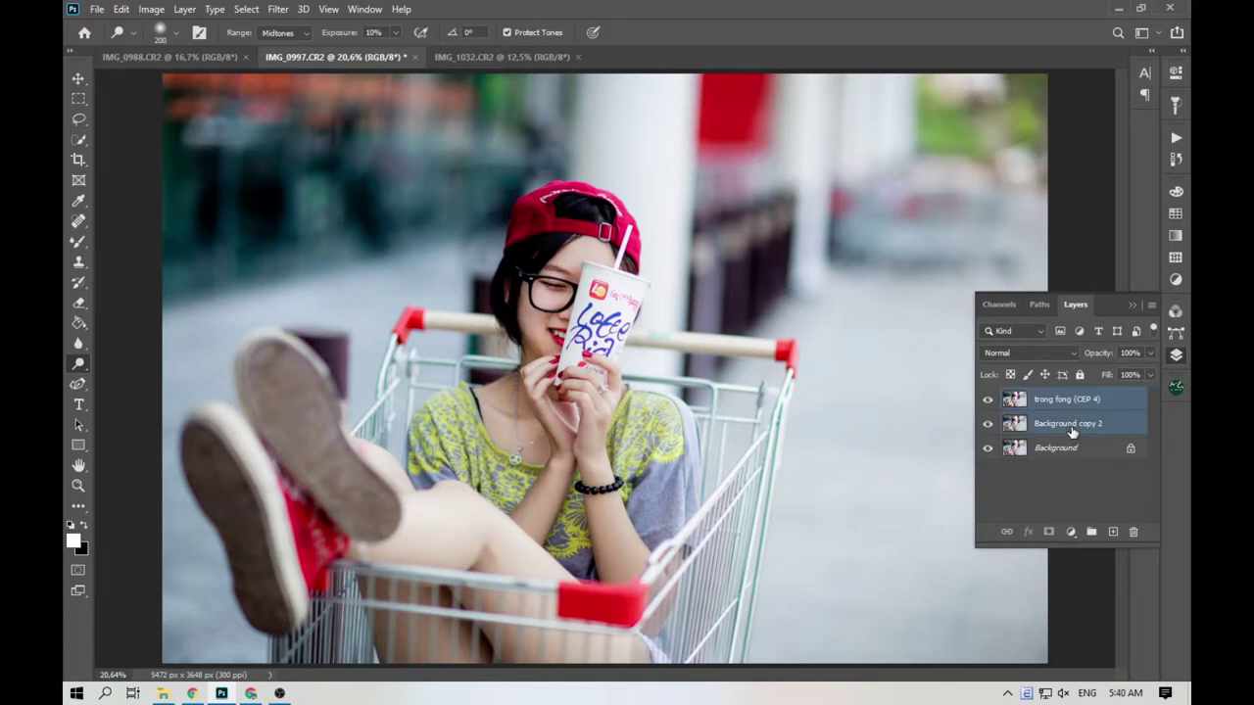
key(ctrl+e)
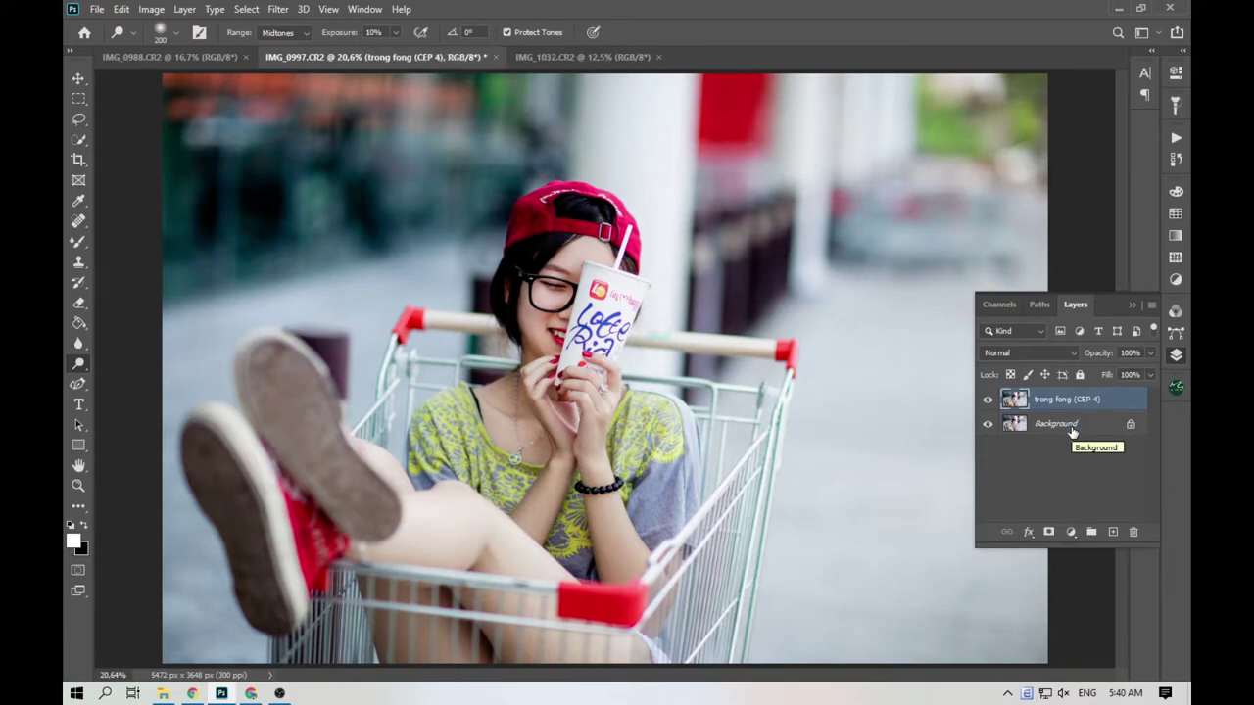
Try a Brightness/Contrast adjustment layer with brightness -5, and delete it.
click(1075, 535)
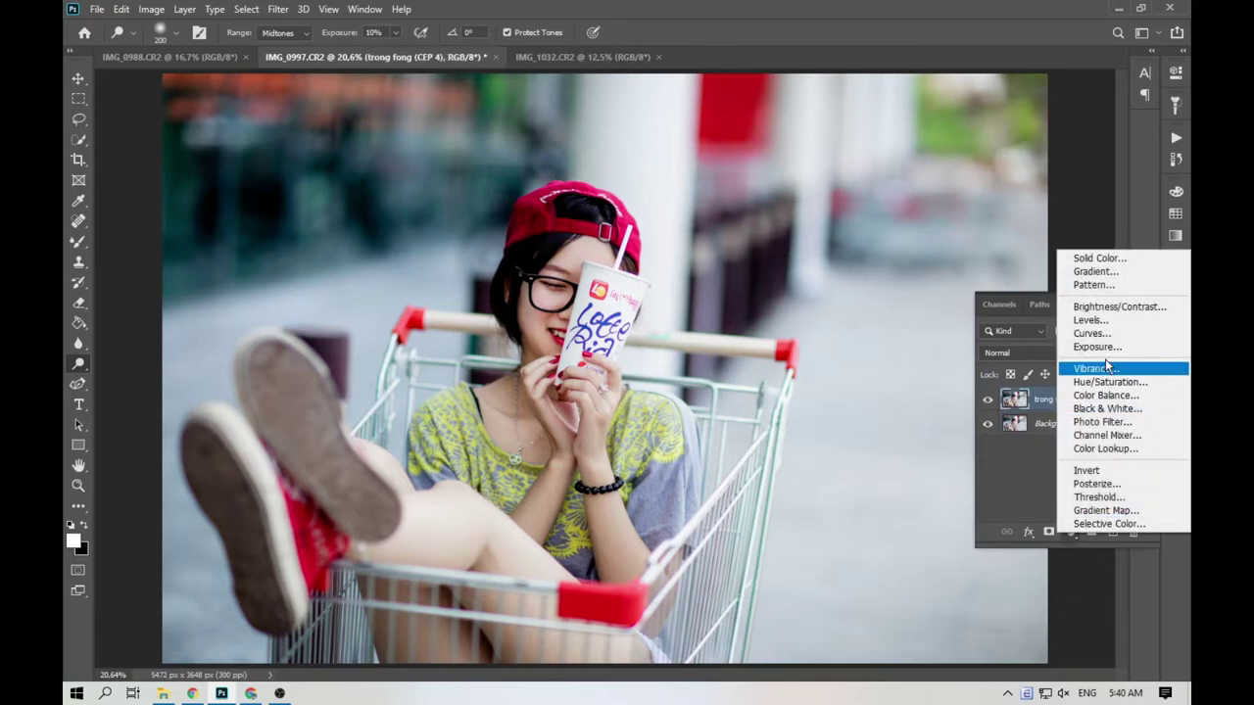
click(1106, 306)
mouse_move(1037, 160)
mouse_down()
mouse_move(1058, 165)
mouse_move(1035, 164)
mouse_up()
click(1132, 569)
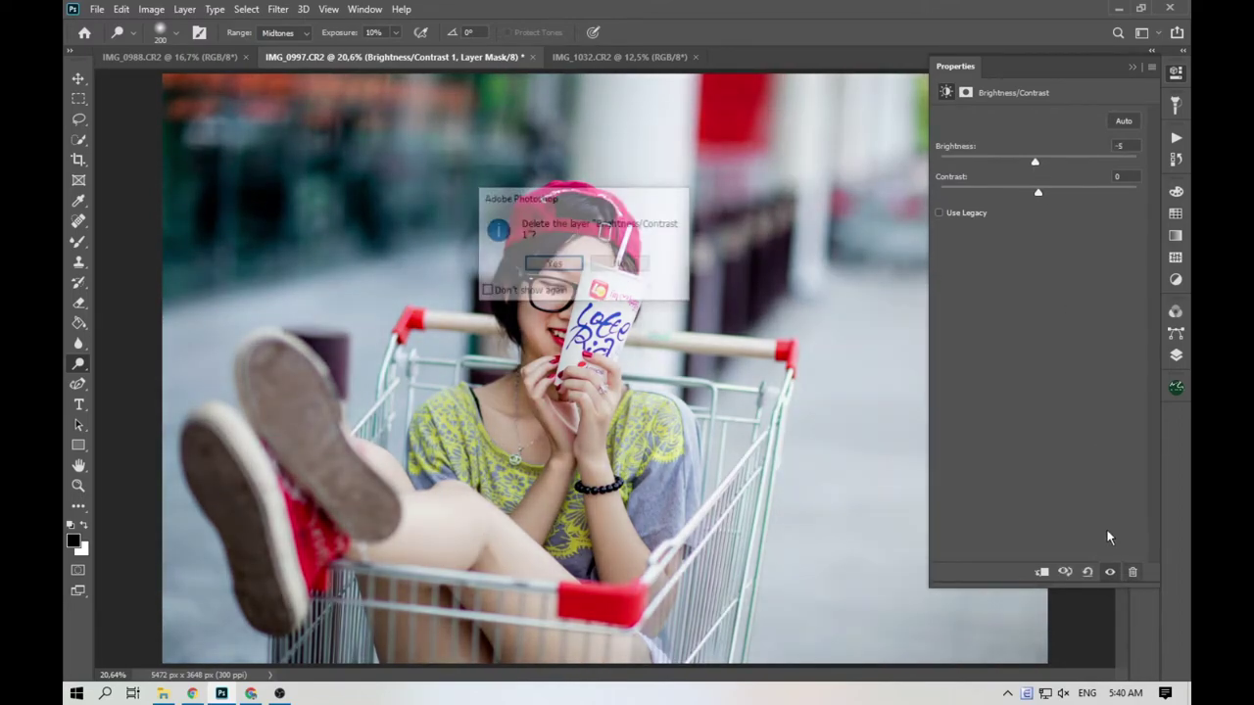
Try a Curves adjustment layer with a midtone point at input 149, output 126, and delete it.
click(560, 261)
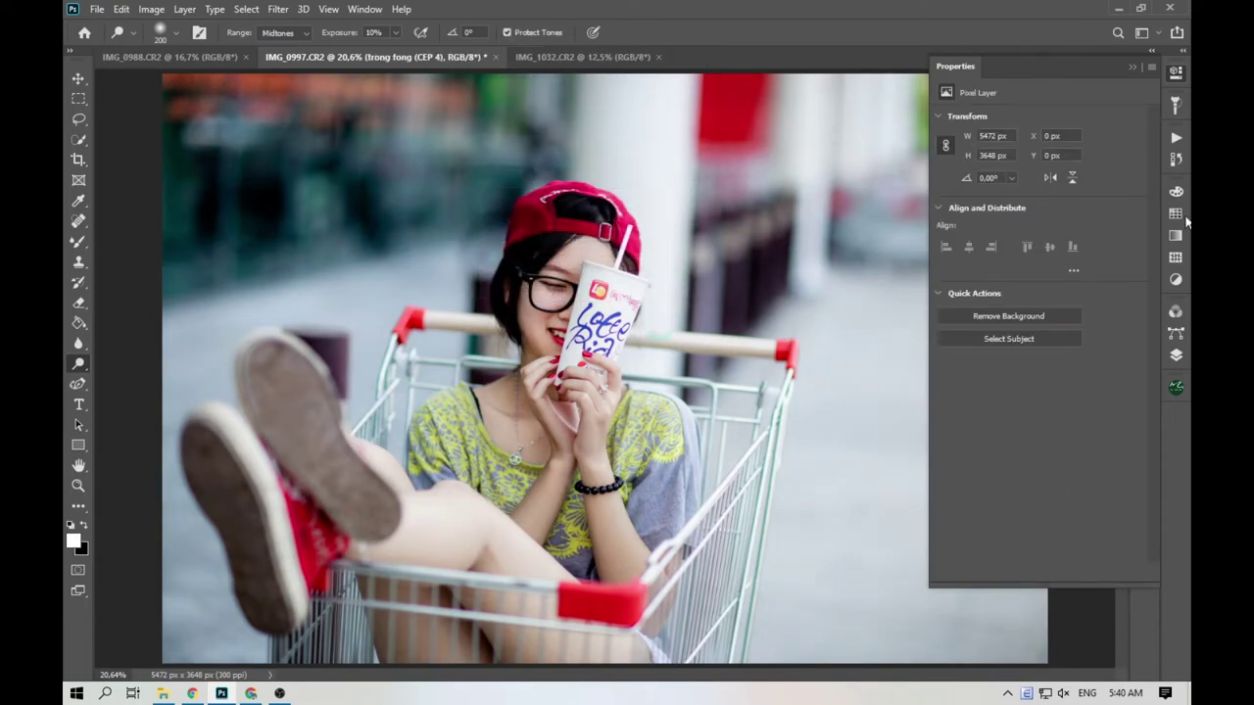
click(1178, 357)
click(1072, 531)
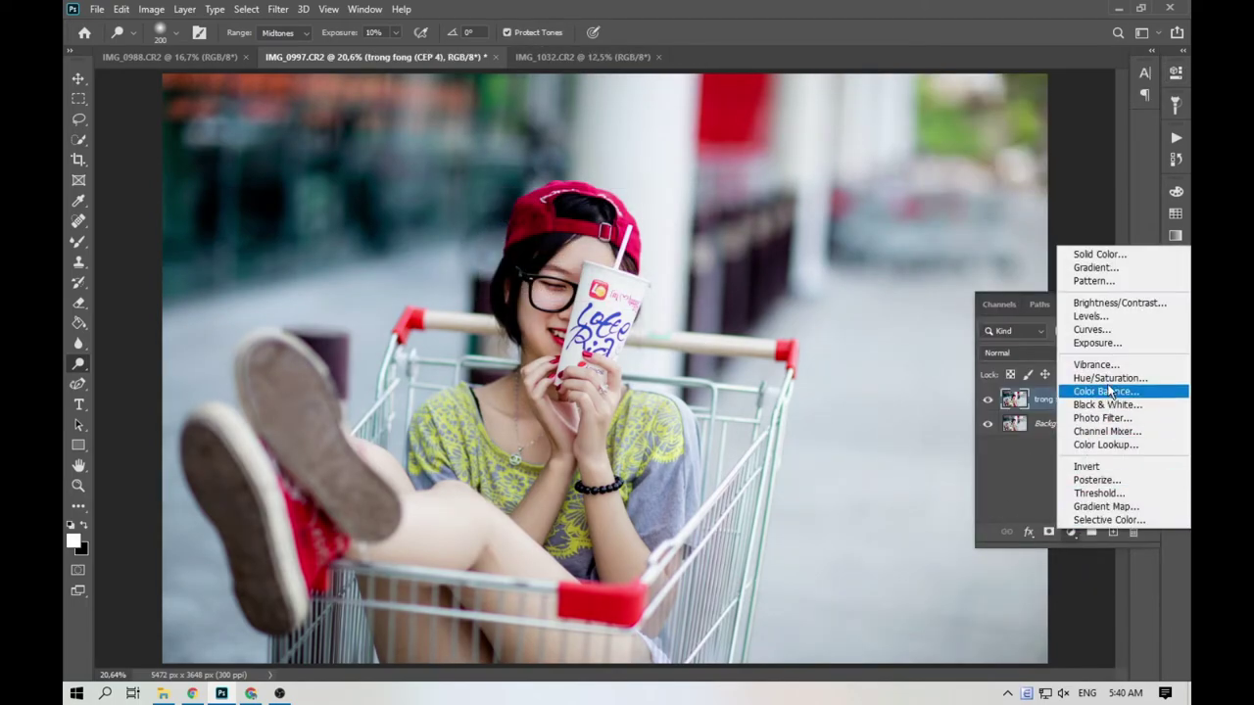
click(1104, 336)
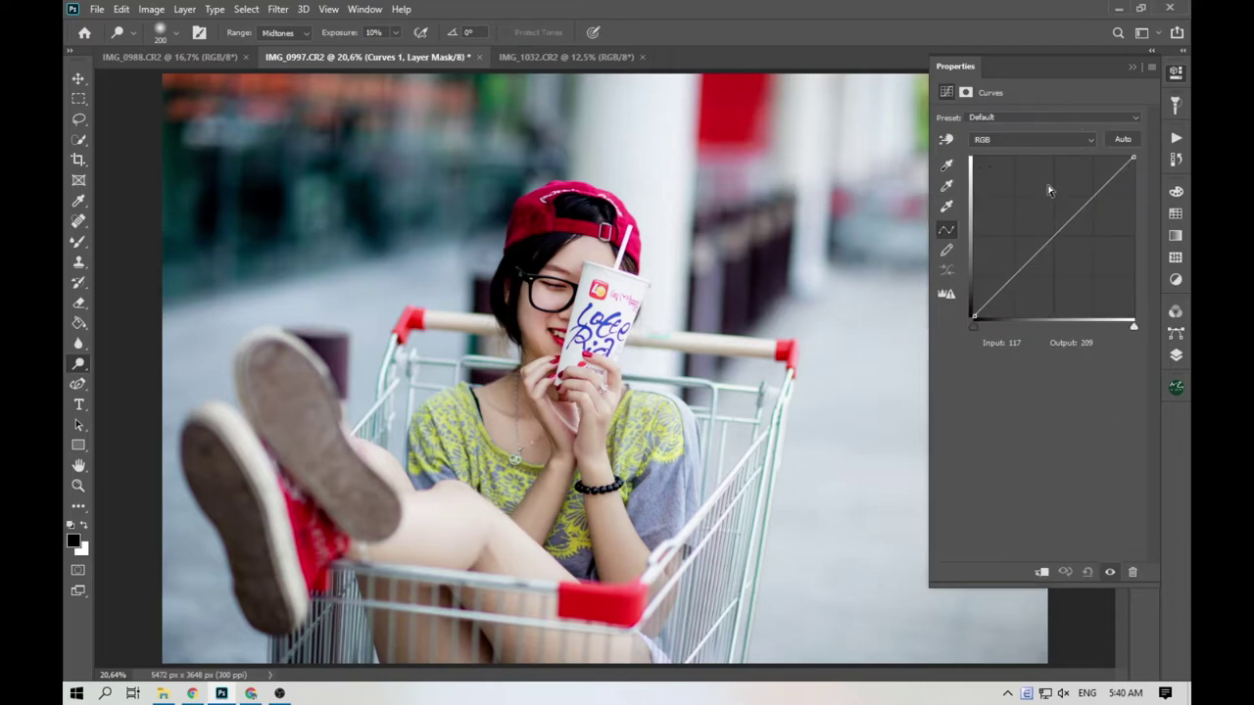
drag(1056, 234, 1056, 225)
mouse_move(1062, 235)
mouse_down()
mouse_move(1073, 242)
mouse_move(1049, 221)
mouse_move(1067, 238)
mouse_up()
click(1132, 571)
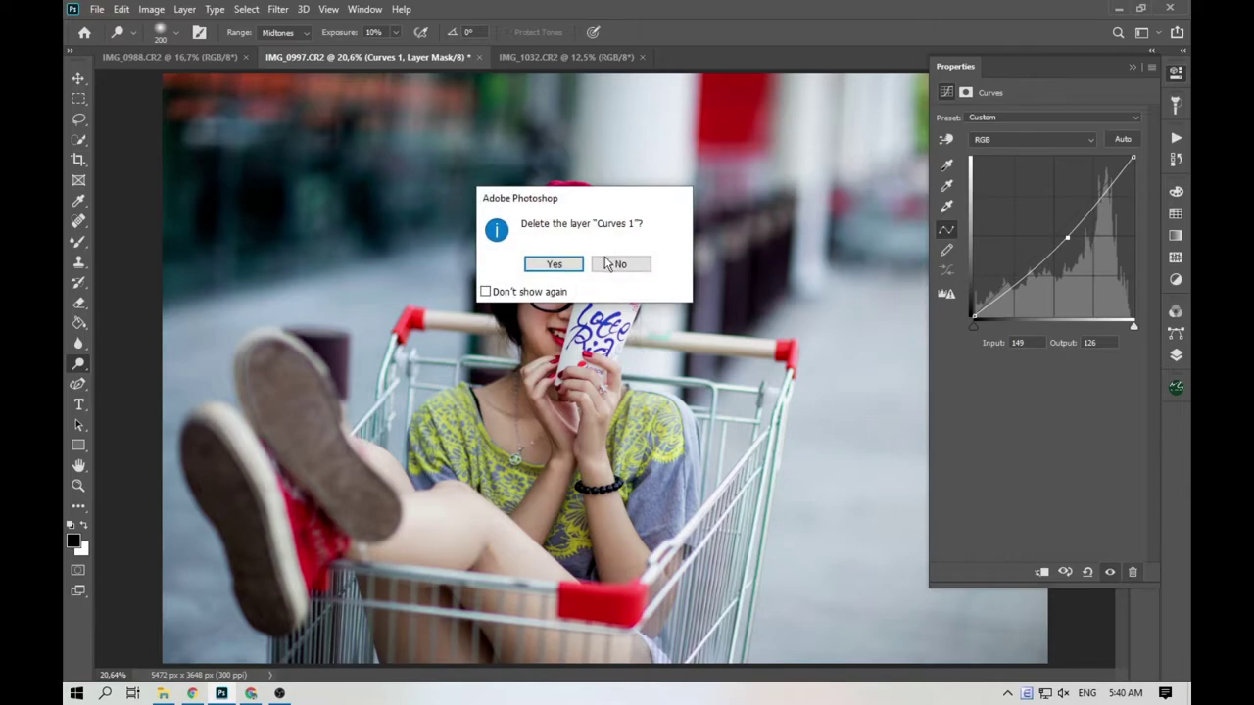
click(550, 263)
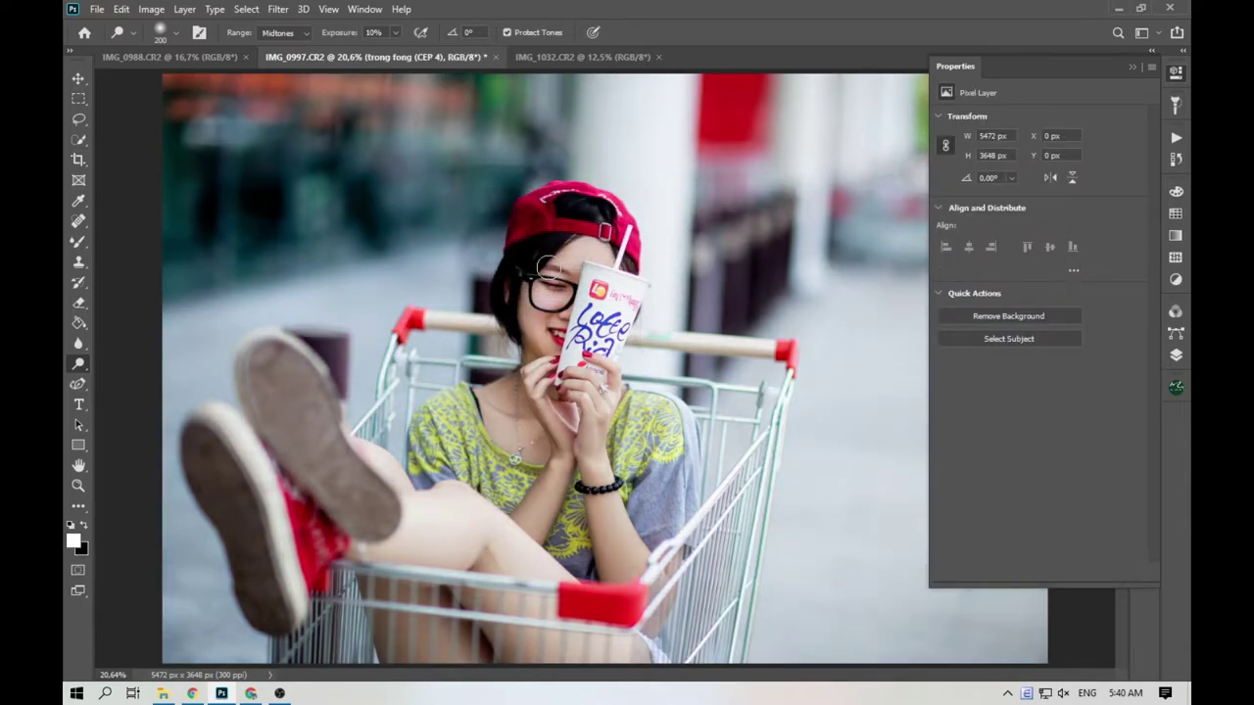
Switch to the IMG_0988 photo and duplicate its background layer.
scroll(549, 266, up, 4)
scroll(470, 218, down, 3)
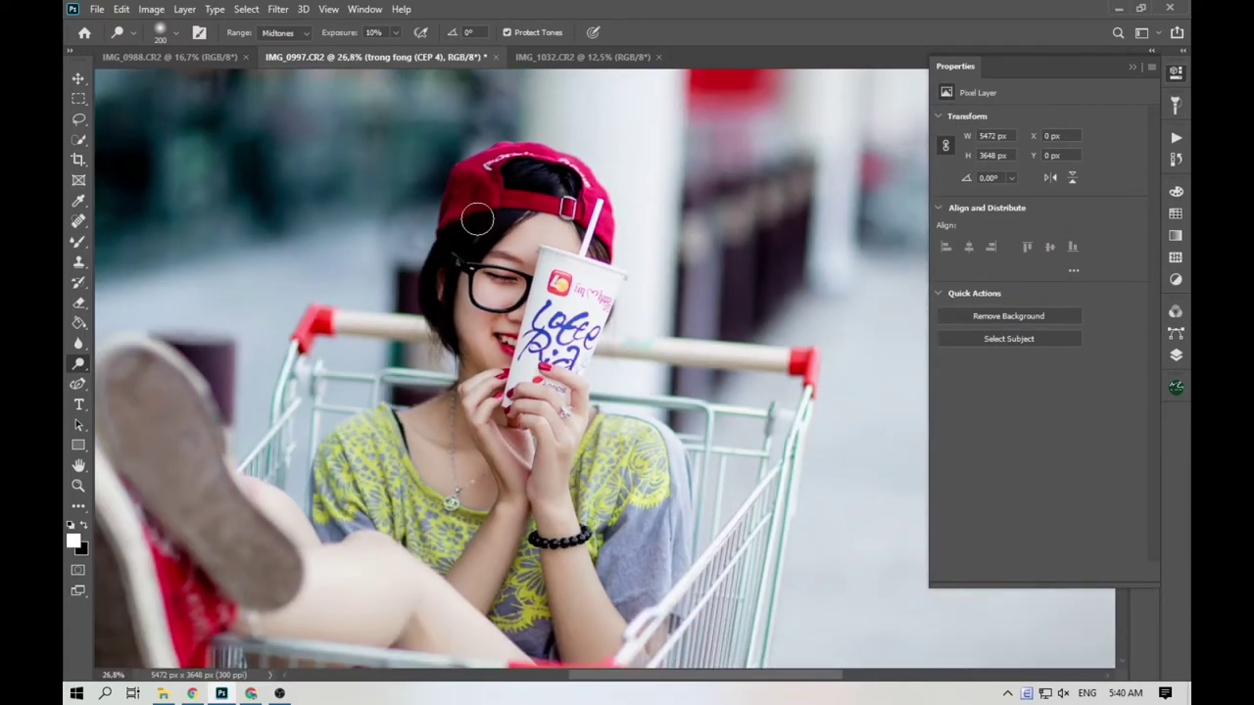
click(1132, 68)
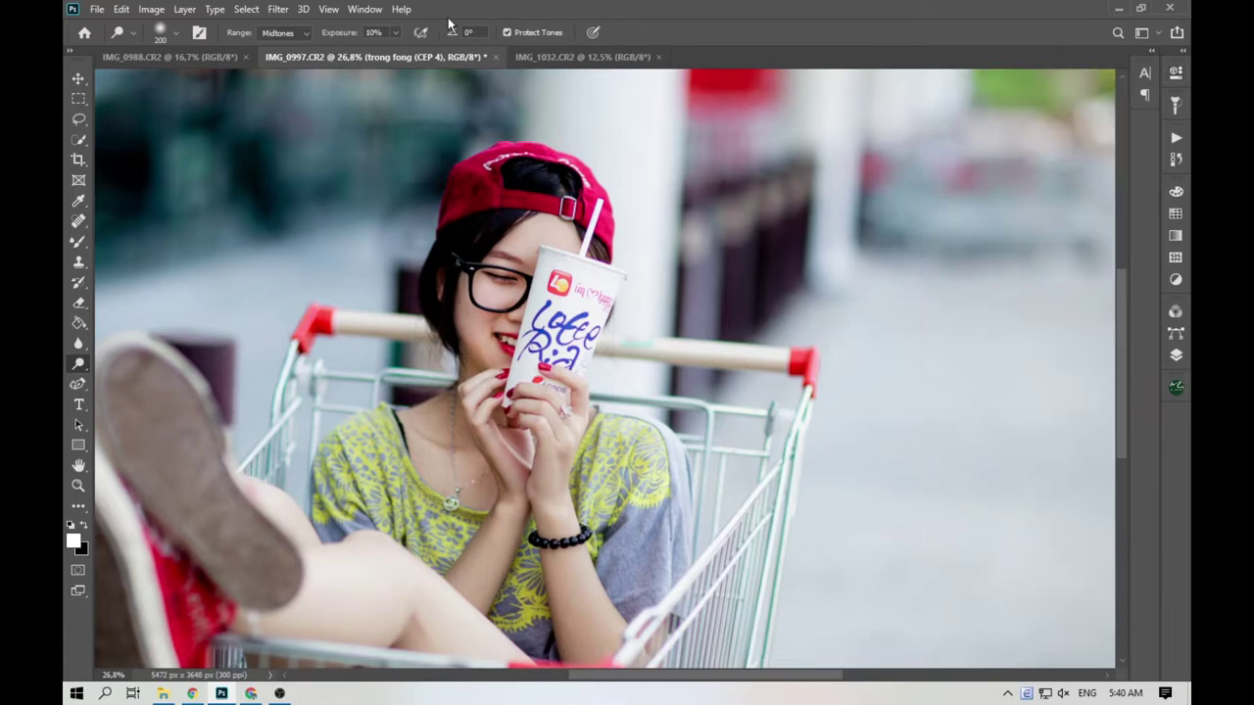
click(608, 58)
click(171, 57)
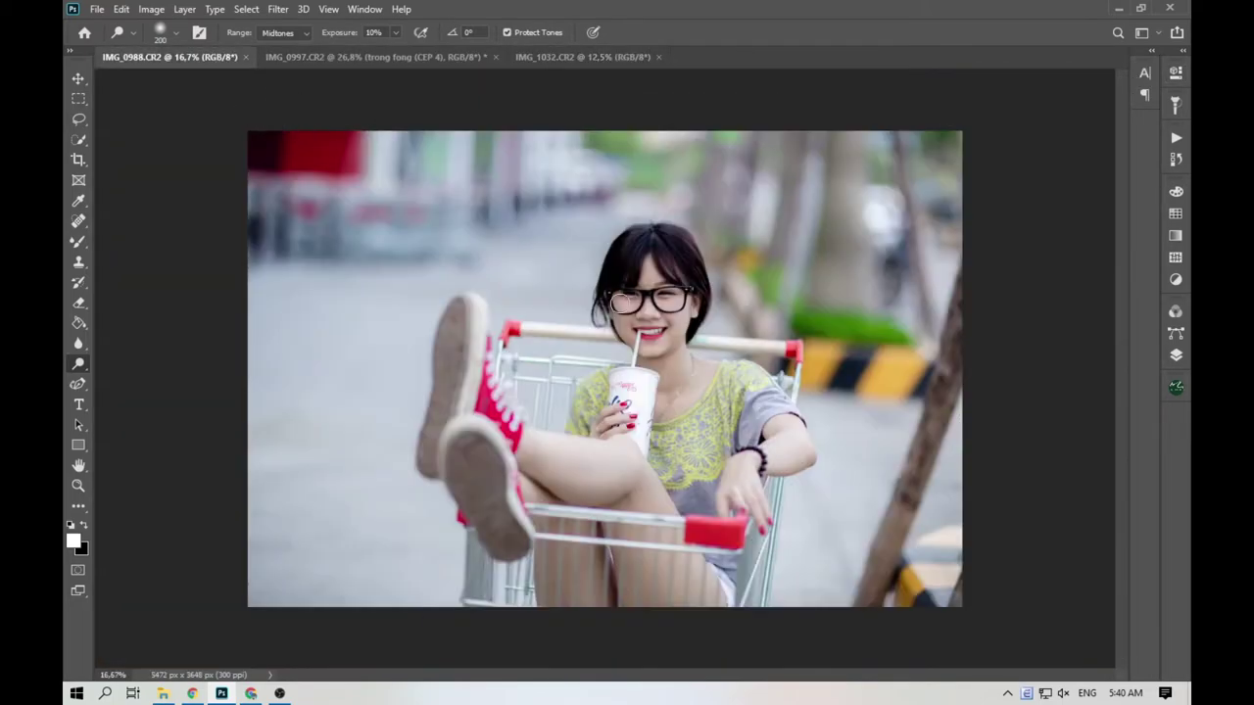
scroll(624, 351, up, 6)
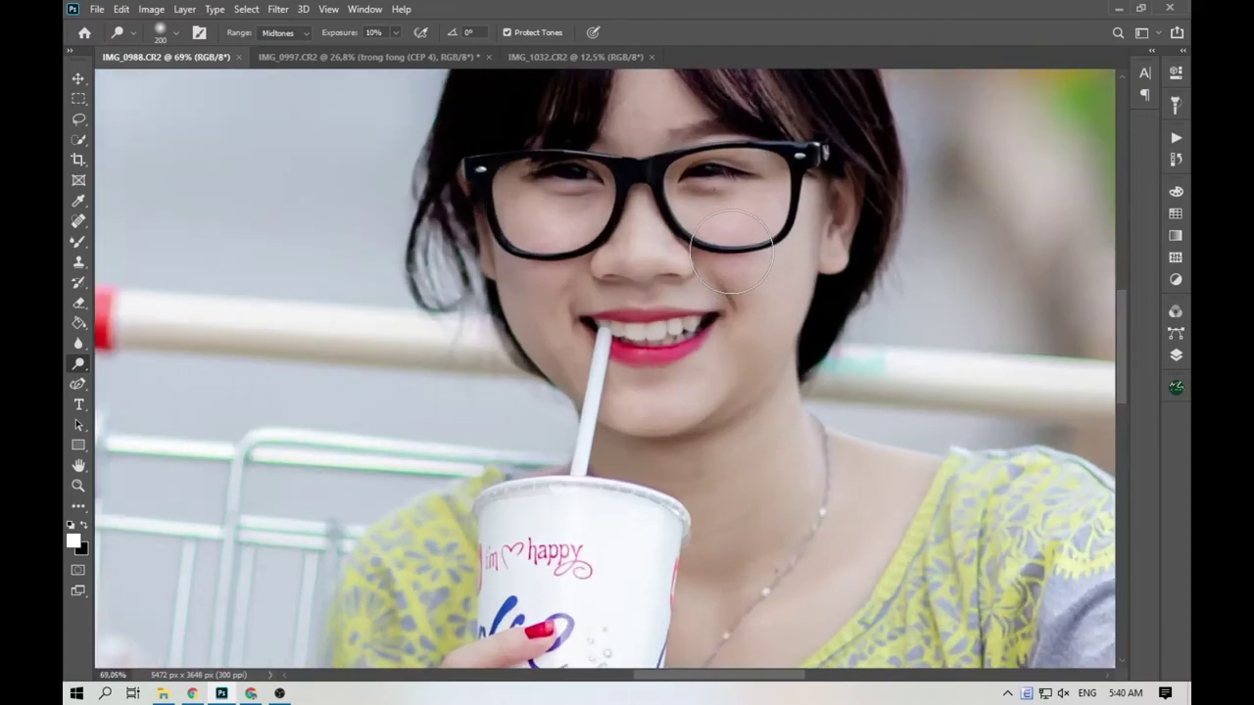
key(ctrl+j)
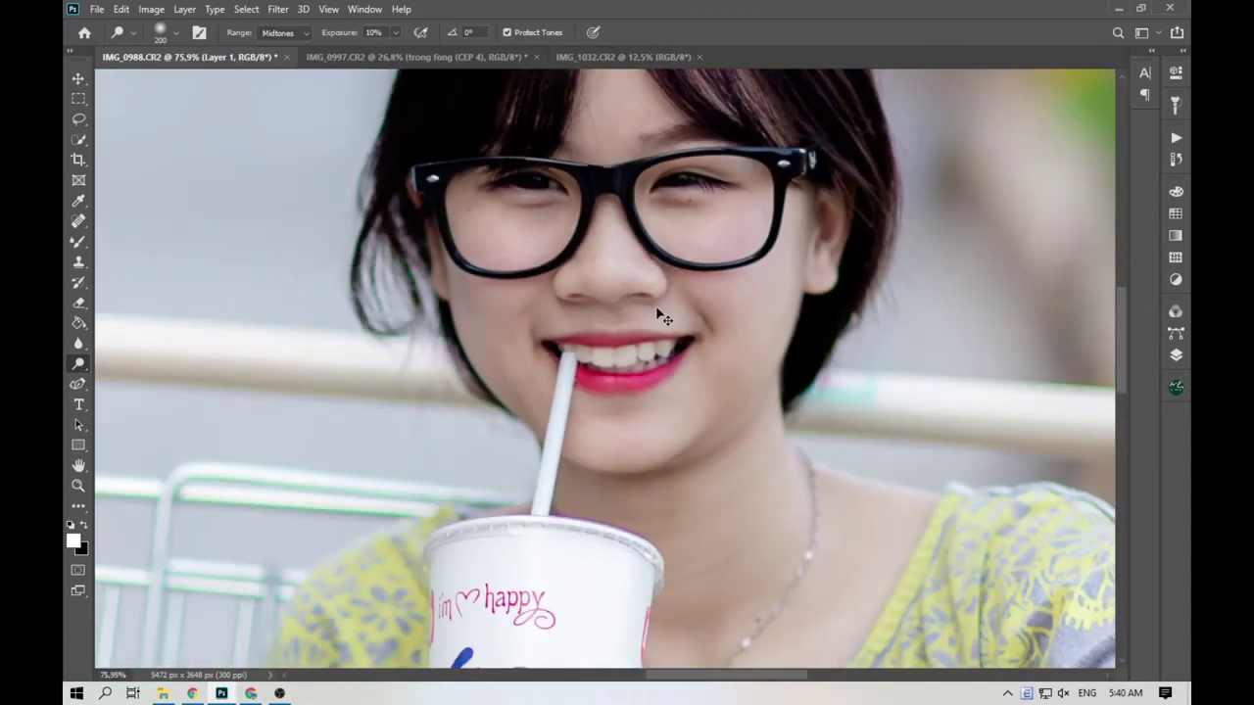
Remove small spots from the forehead and under the eyes with the content-aware Spot Healing Brush at sizes 20 and 10.
key(j)
scroll(480, 224, up, 1)
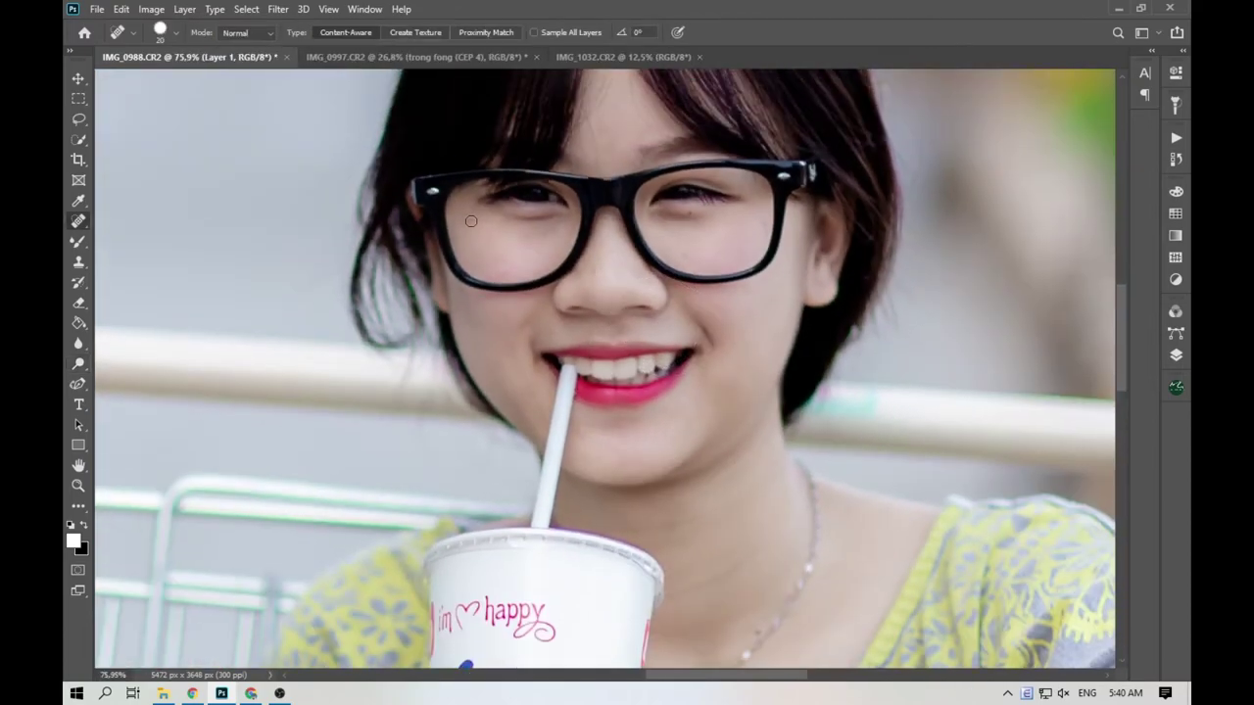
scroll(651, 257, up, 2)
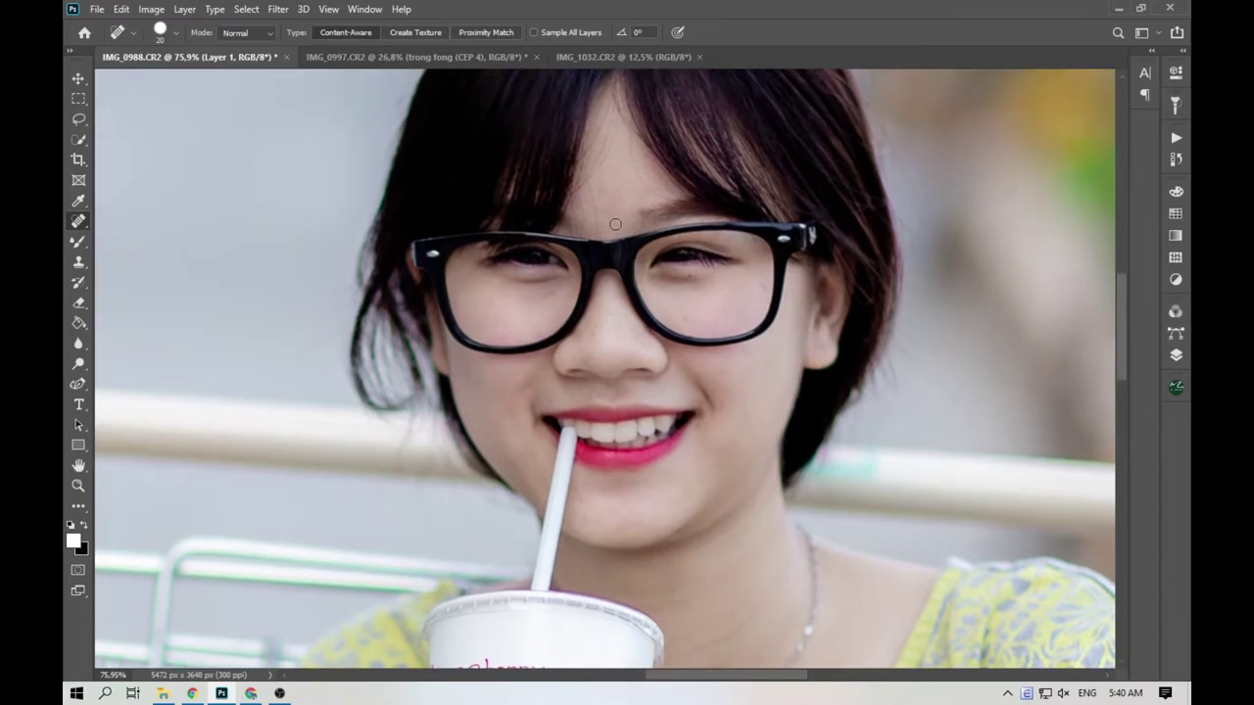
scroll(610, 221, up, 2)
alt+scroll(613, 246, up, 3)
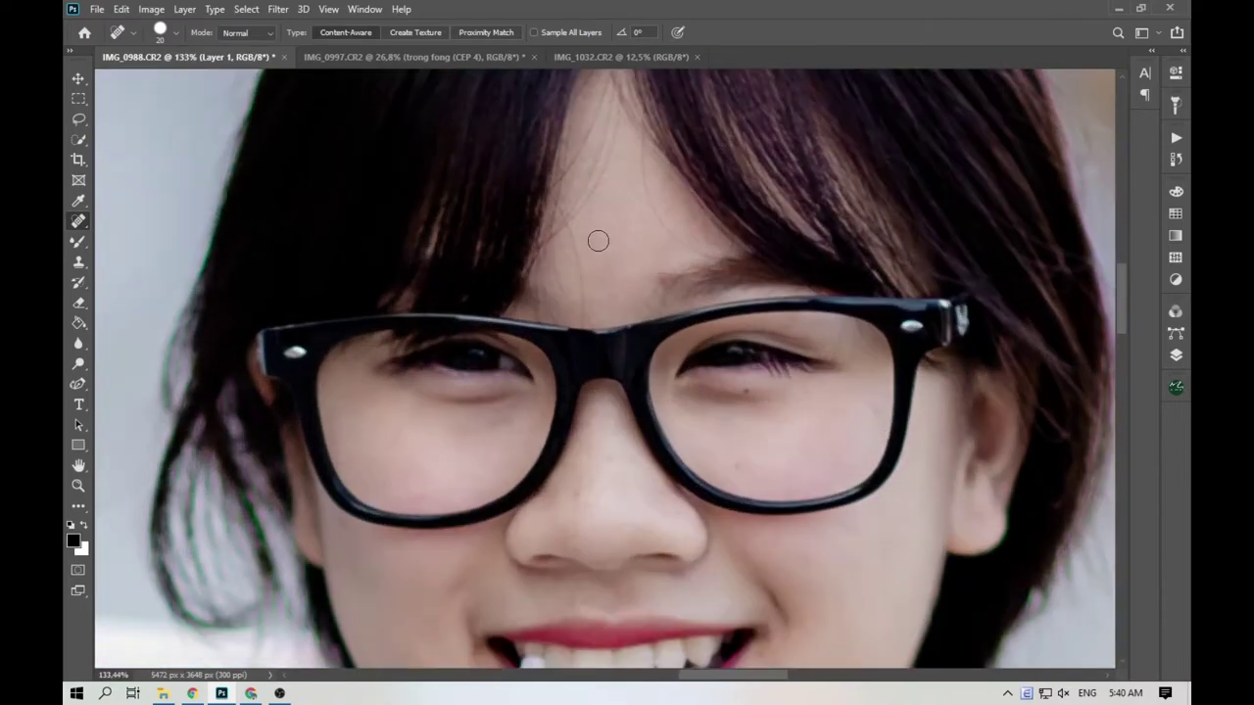
scroll(720, 336, down, 1)
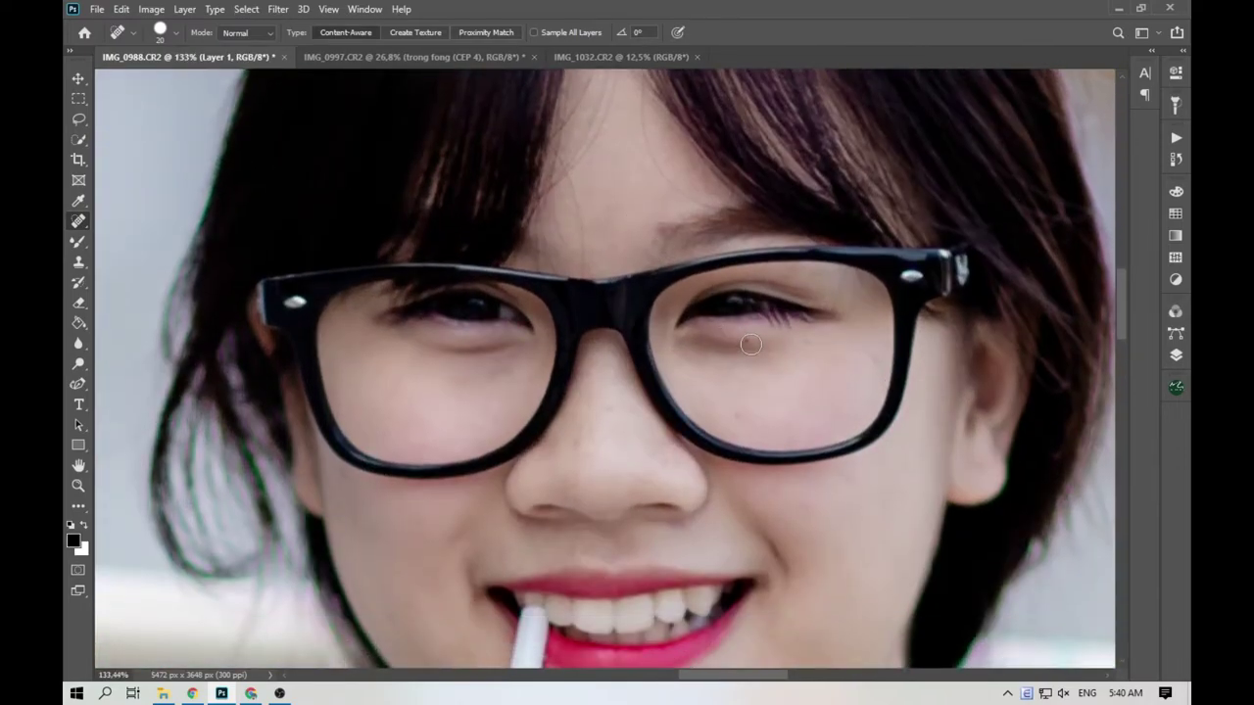
scroll(737, 376, down, 4)
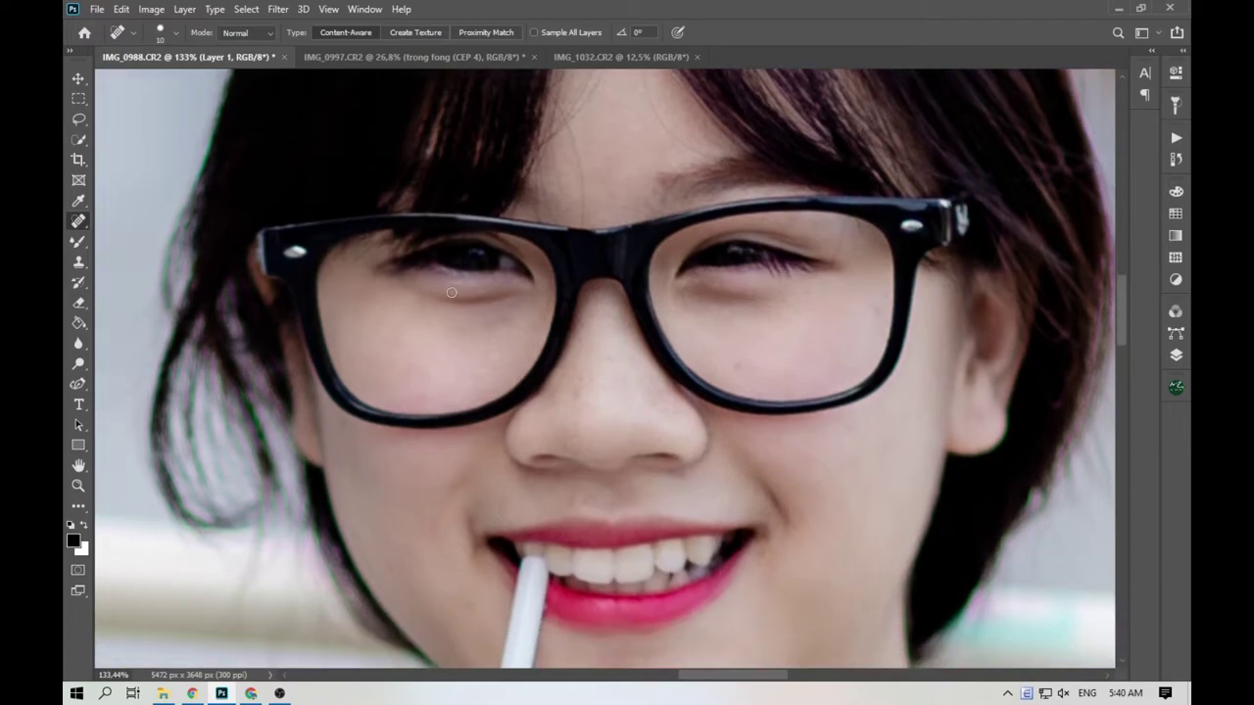
alt+scroll(472, 366, down, 4)
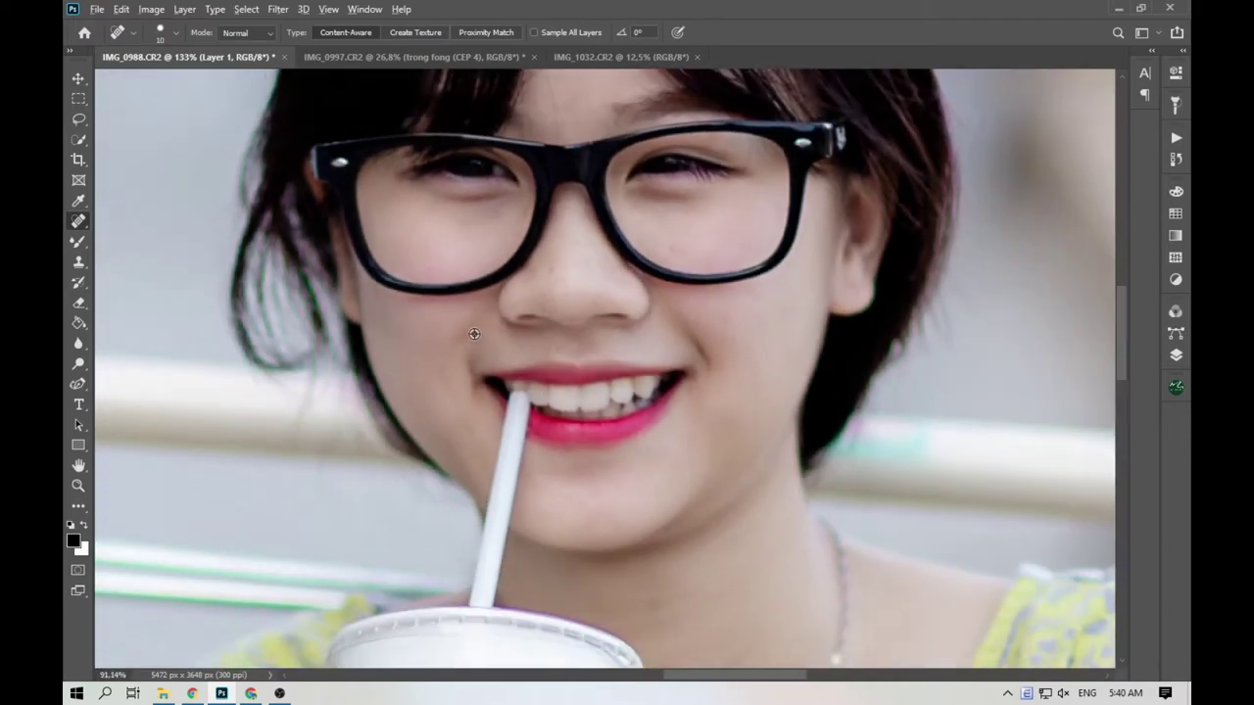
Heal the remaining small spots on the nose and cheeks with the size 10 Spot Healing Brush, and merge the retouched layer down.
alt+scroll(525, 285, up, 5)
click(554, 275)
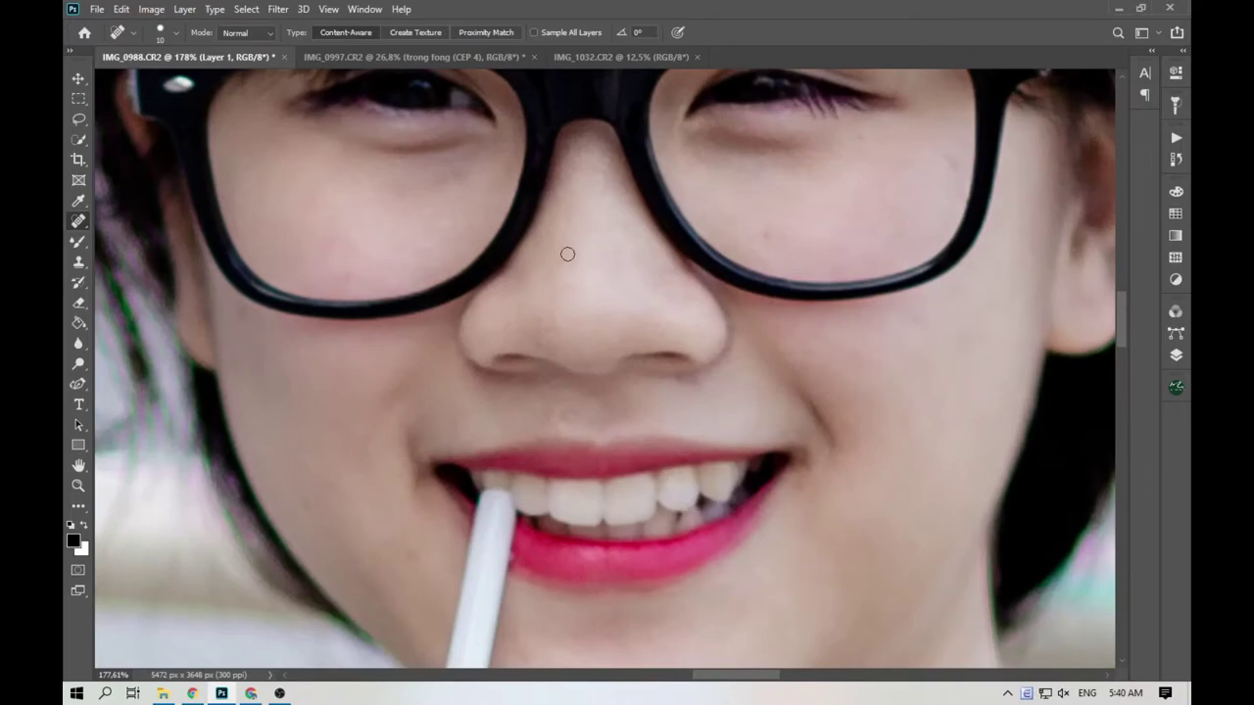
click(570, 285)
alt+scroll(573, 279, down, 3)
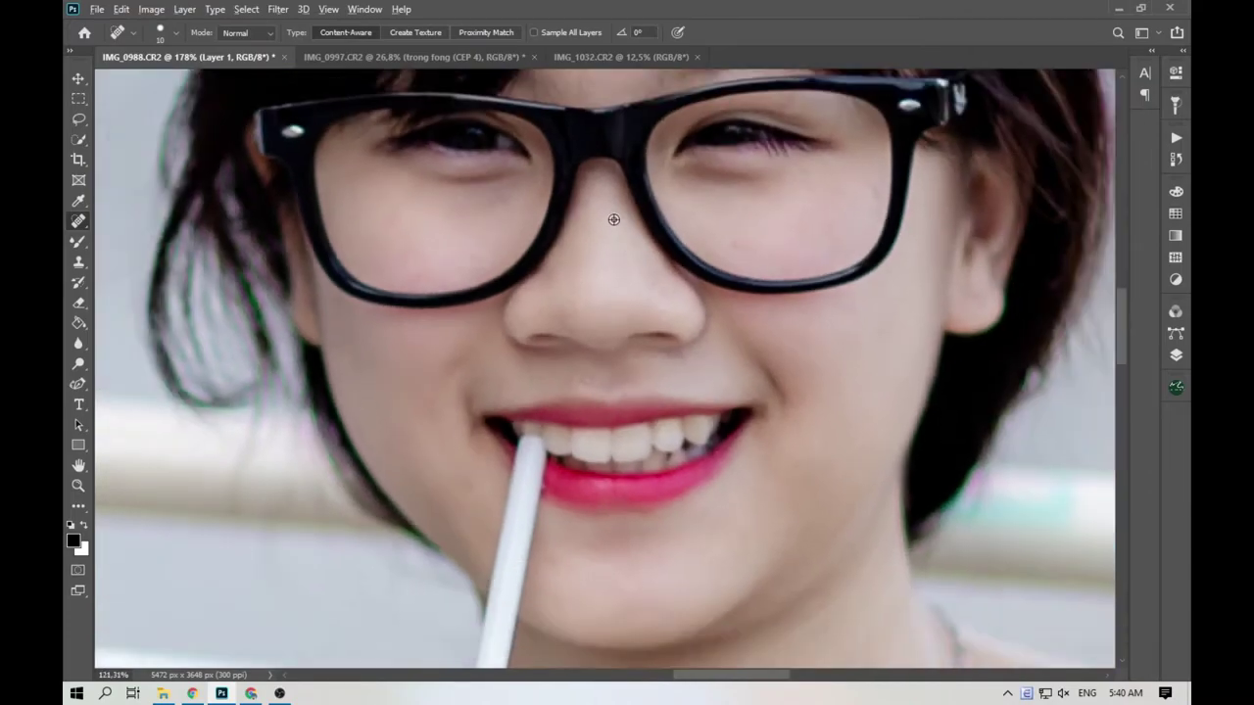
alt+scroll(677, 354, up, 2)
alt+scroll(680, 383, down, 3)
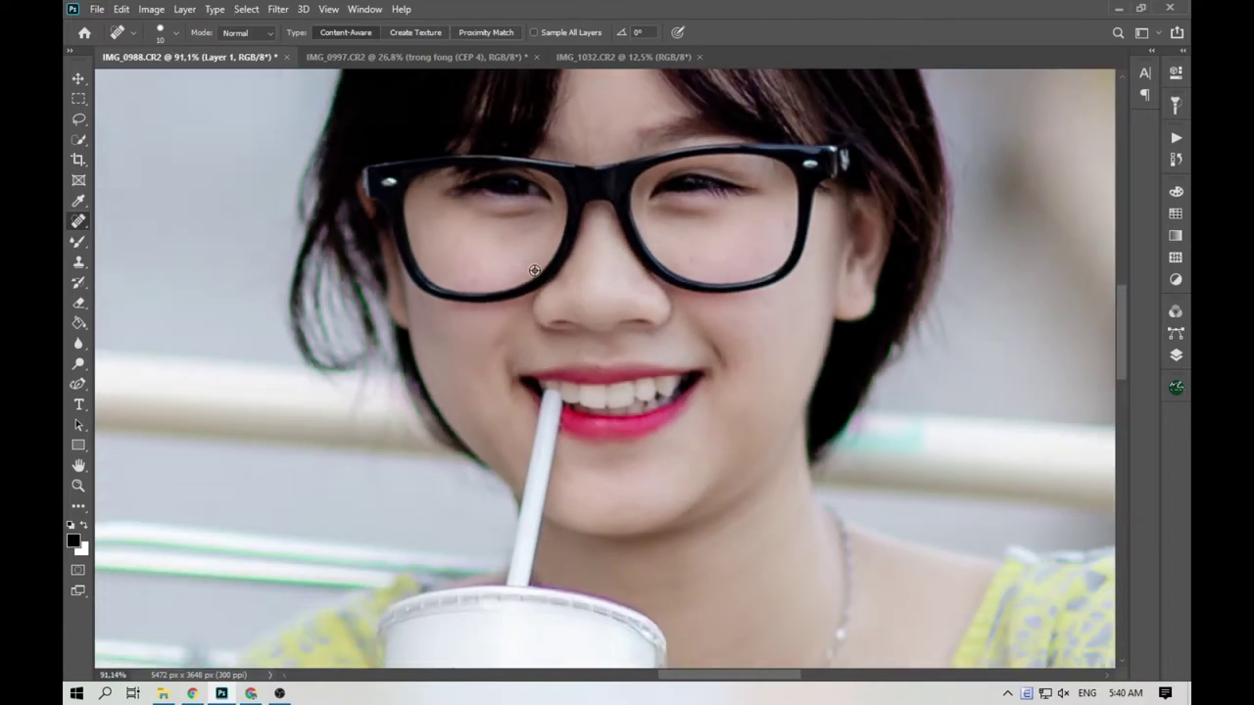
alt+scroll(705, 419, up, 4)
alt+scroll(526, 381, down, 6)
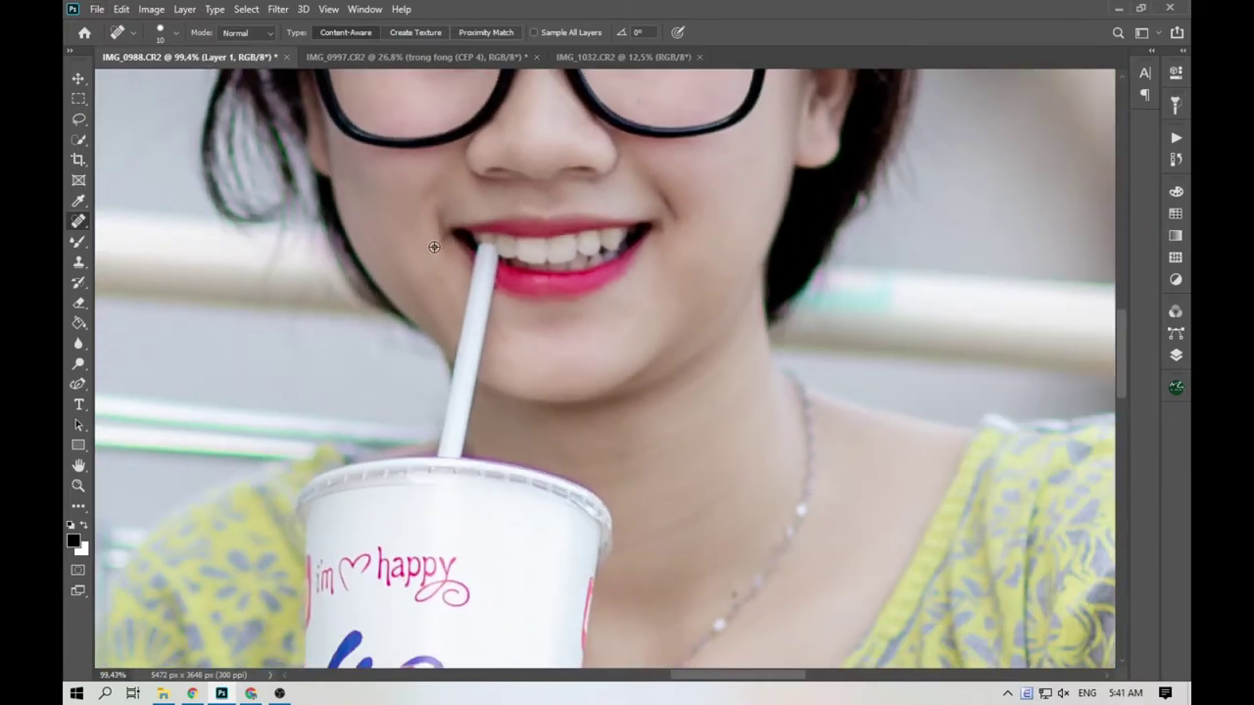
key(ctrl+e)
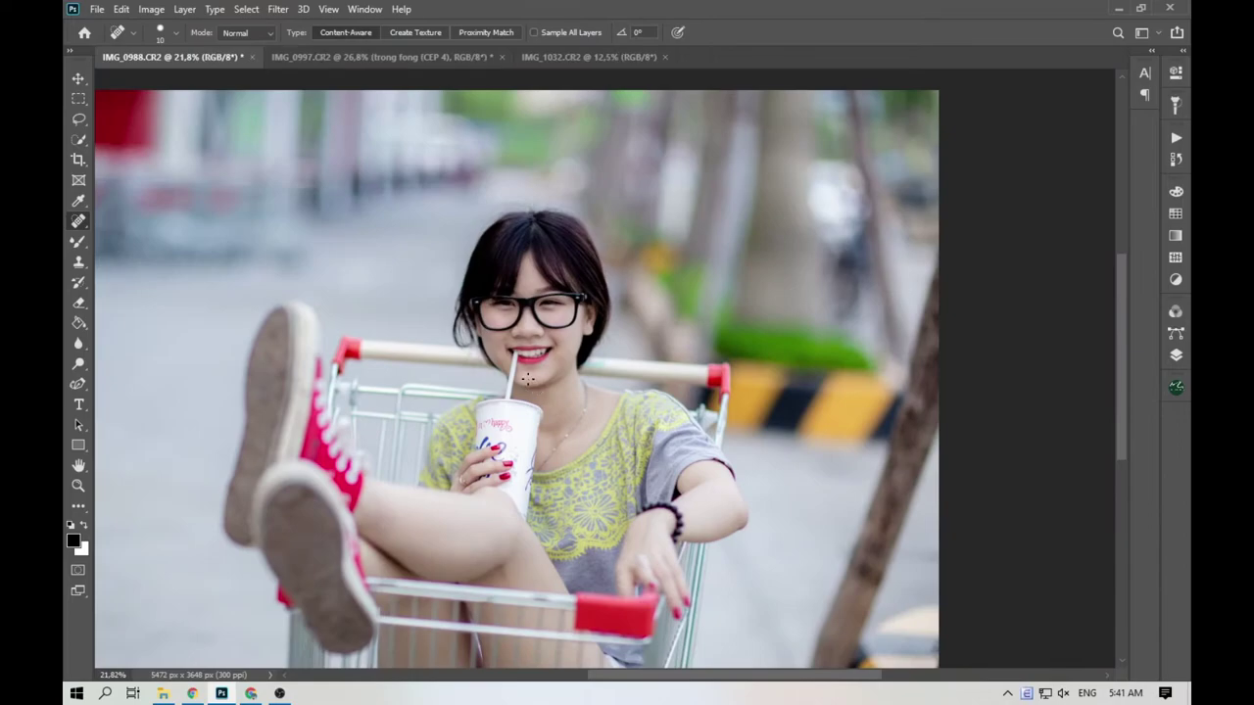
Run the "Min da 4" skin-smoothing action and reveal its effect on the legs and arm with a size 300 brush on the layer mask.
key(alt+F9)
click(1055, 326)
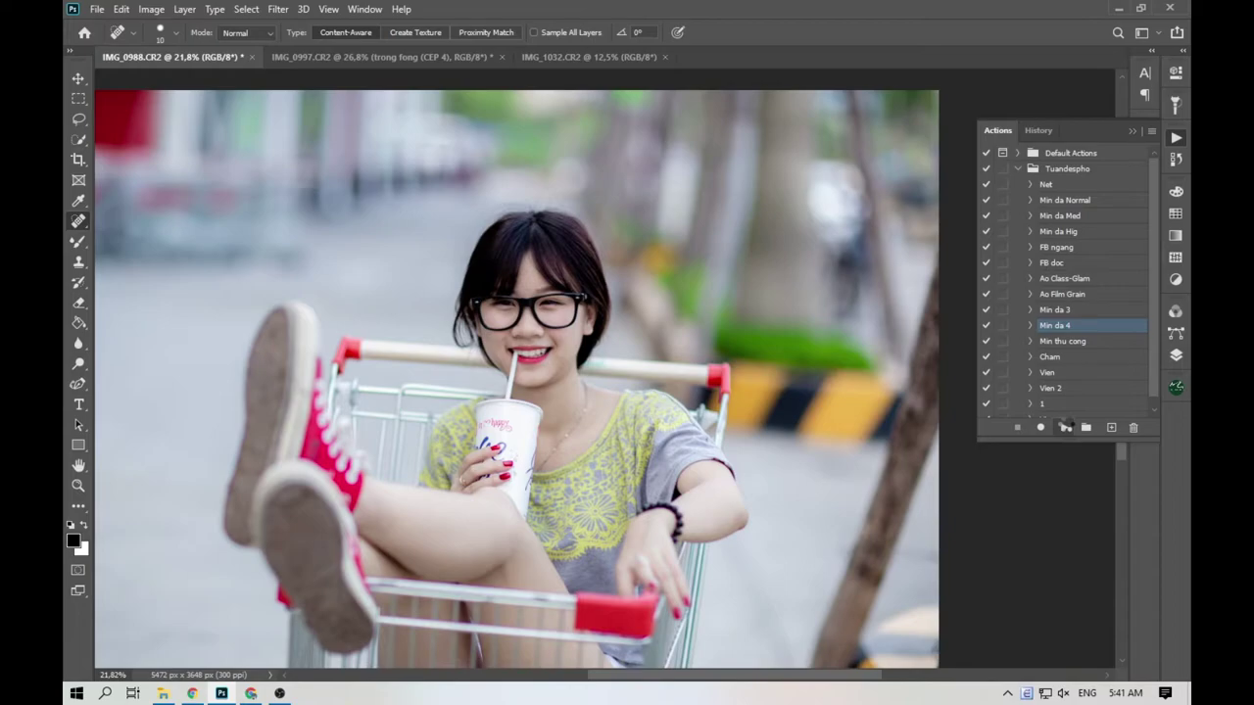
click(1065, 427)
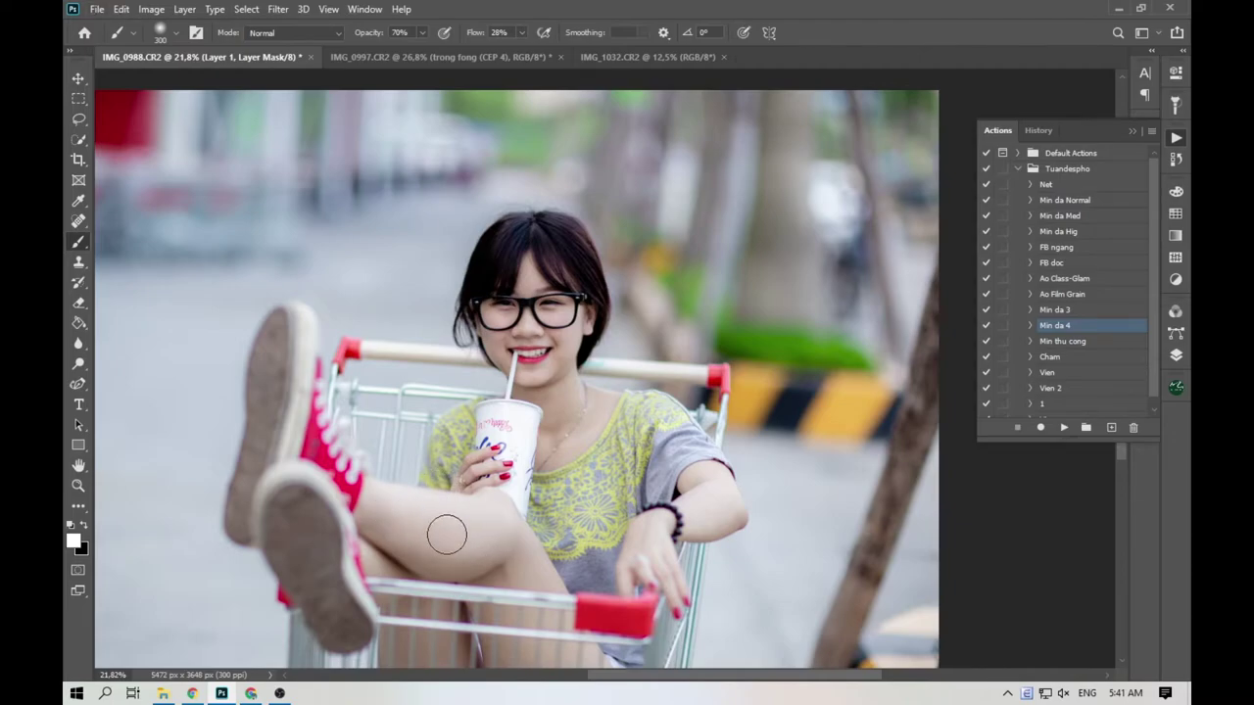
scroll(444, 532, down, 2)
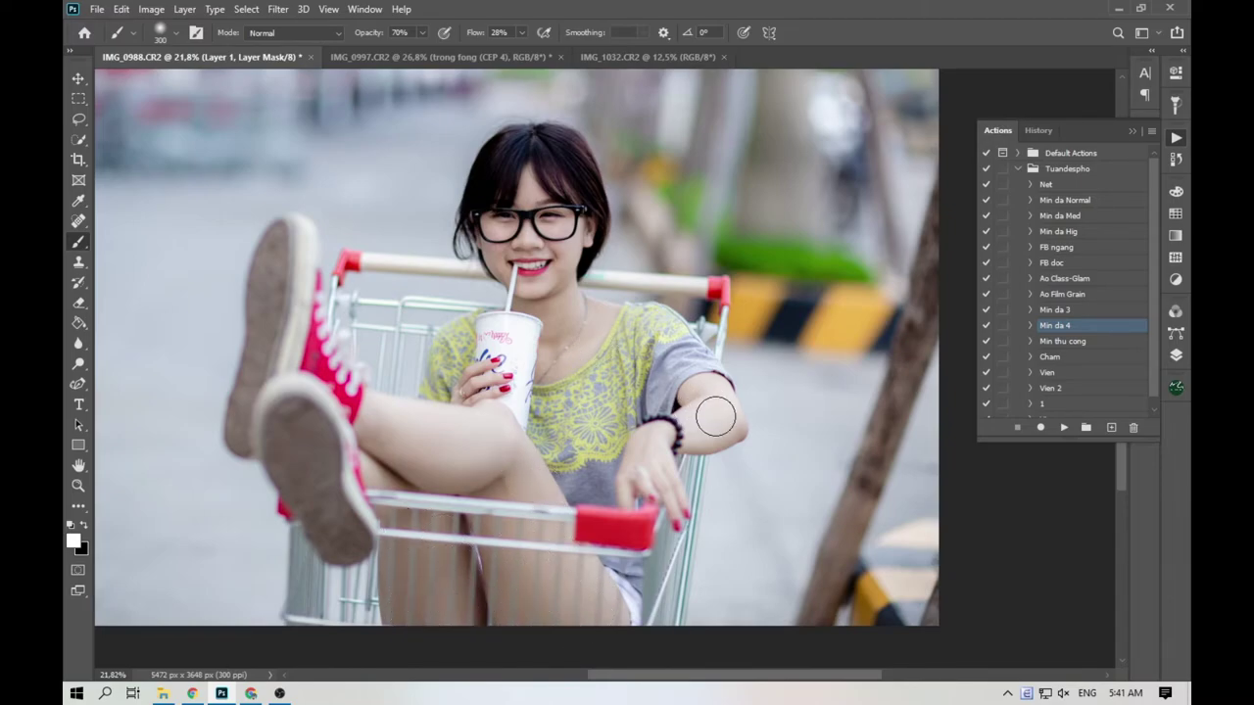
Paint the skin smoothing onto the neck and chest through the layer mask with the brush reduced to size 90.
scroll(573, 357, up, 2)
scroll(568, 280, up, 3)
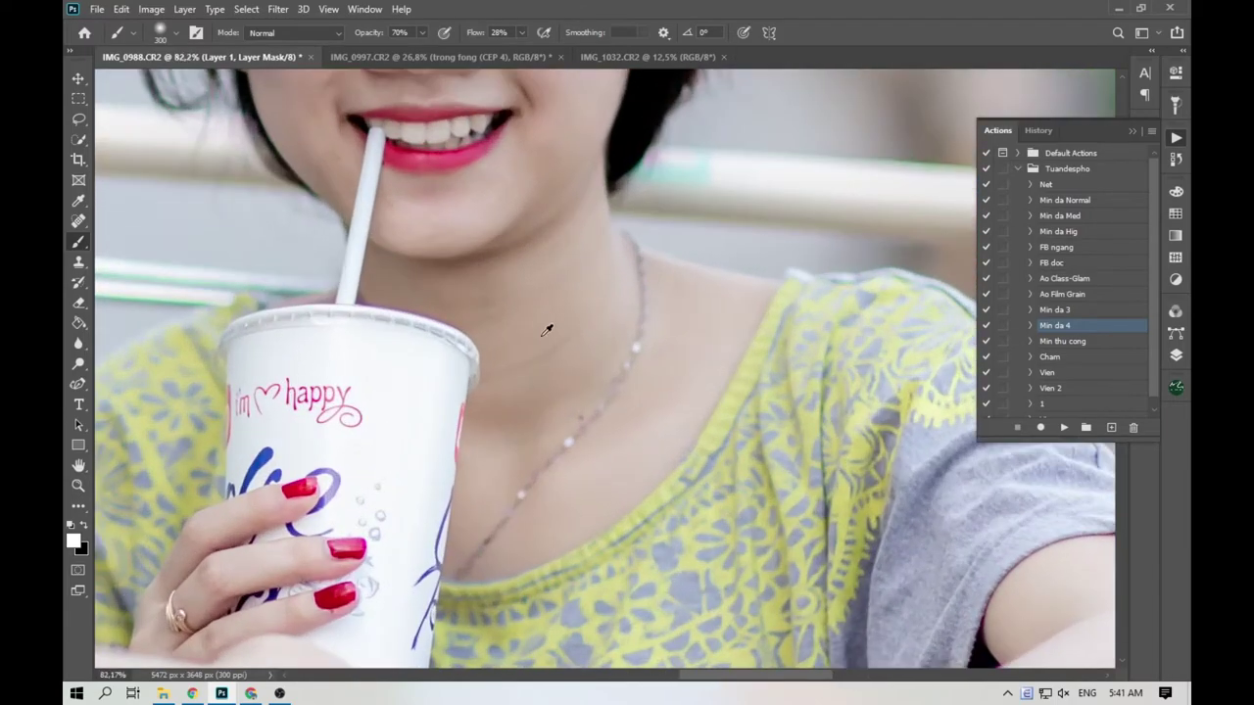
key(bracketleft)
key(bracketleft)
key(bracketleft)
key(bracketleft)
key(bracketleft)
key(bracketleft)
key(bracketleft)
scroll(499, 409, up, 1)
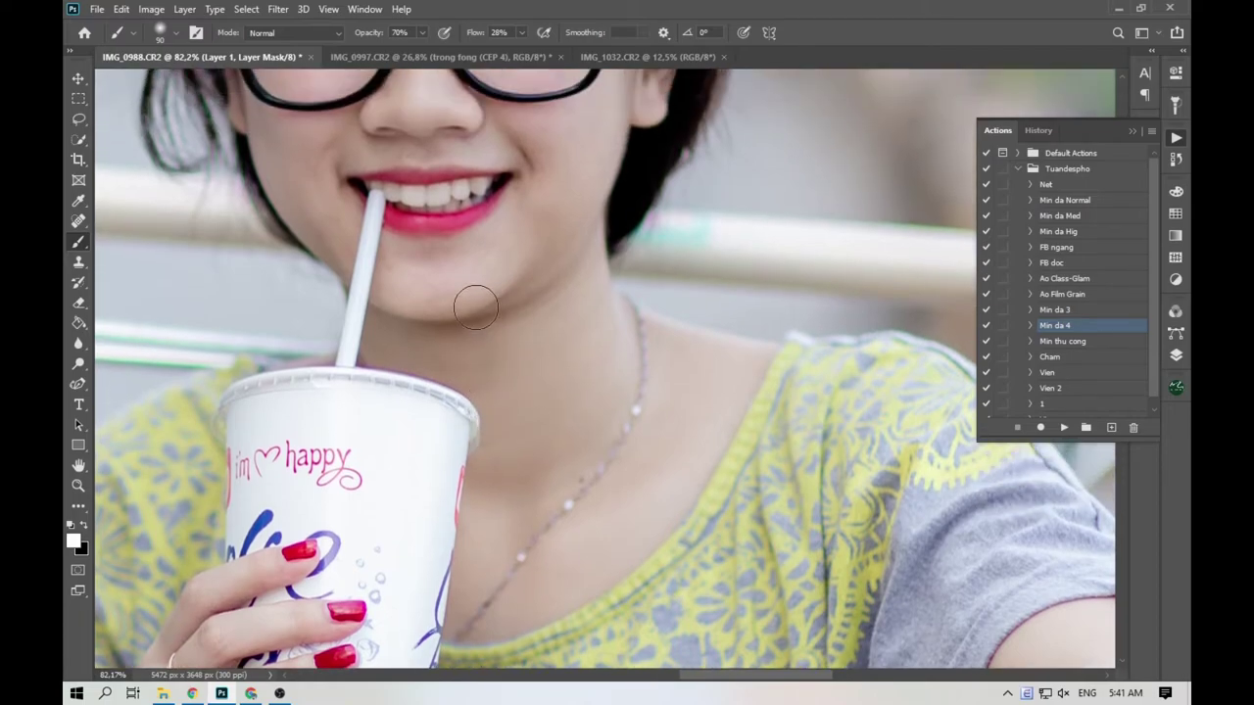
Paint the skin smoothing over the chin, cheeks, nose and forehead on the layer mask with a brush of size 70 to 80.
scroll(485, 275, up, 3)
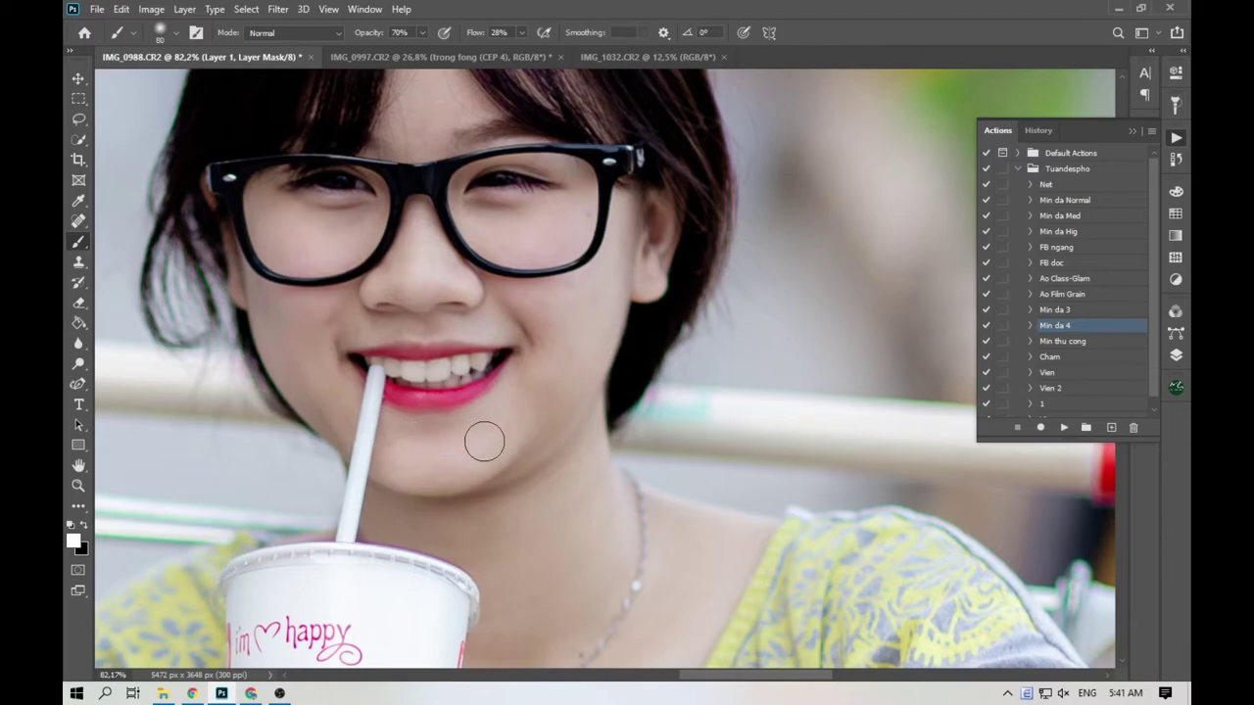
scroll(470, 416, down, 2)
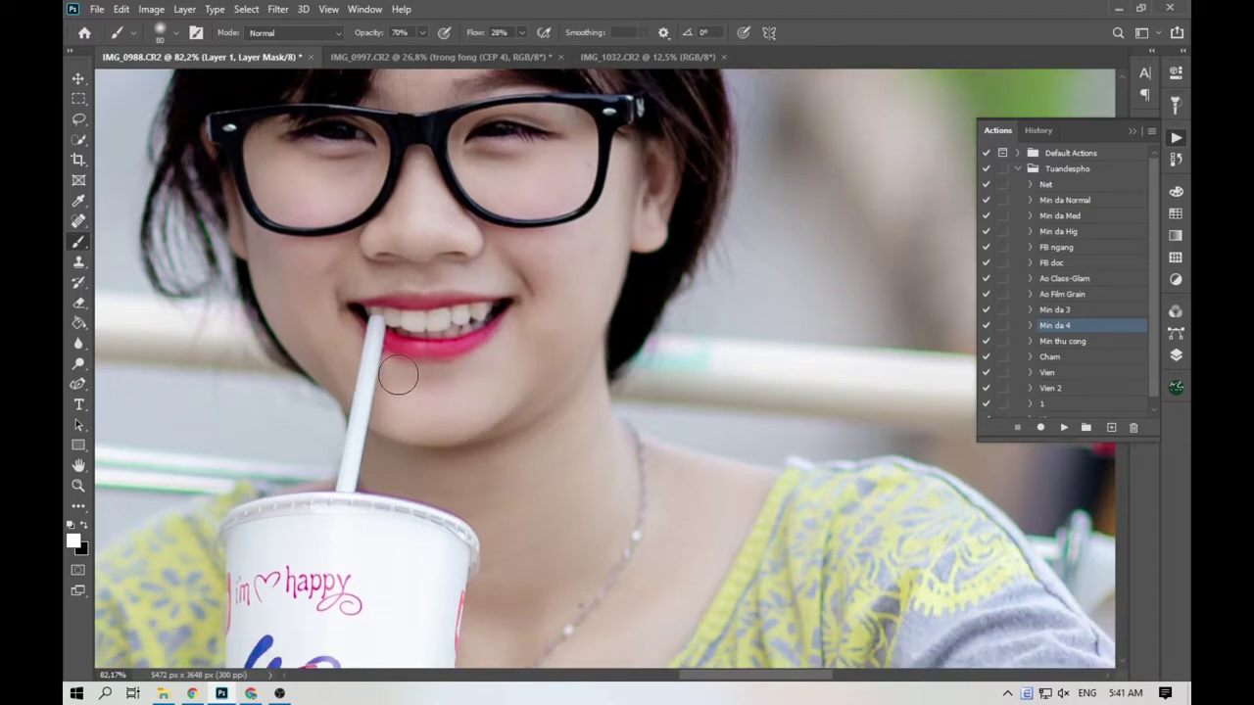
key(bracketleft)
key(bracketleft)
scroll(462, 267, up, 2)
key(bracketright)
key(bracketright)
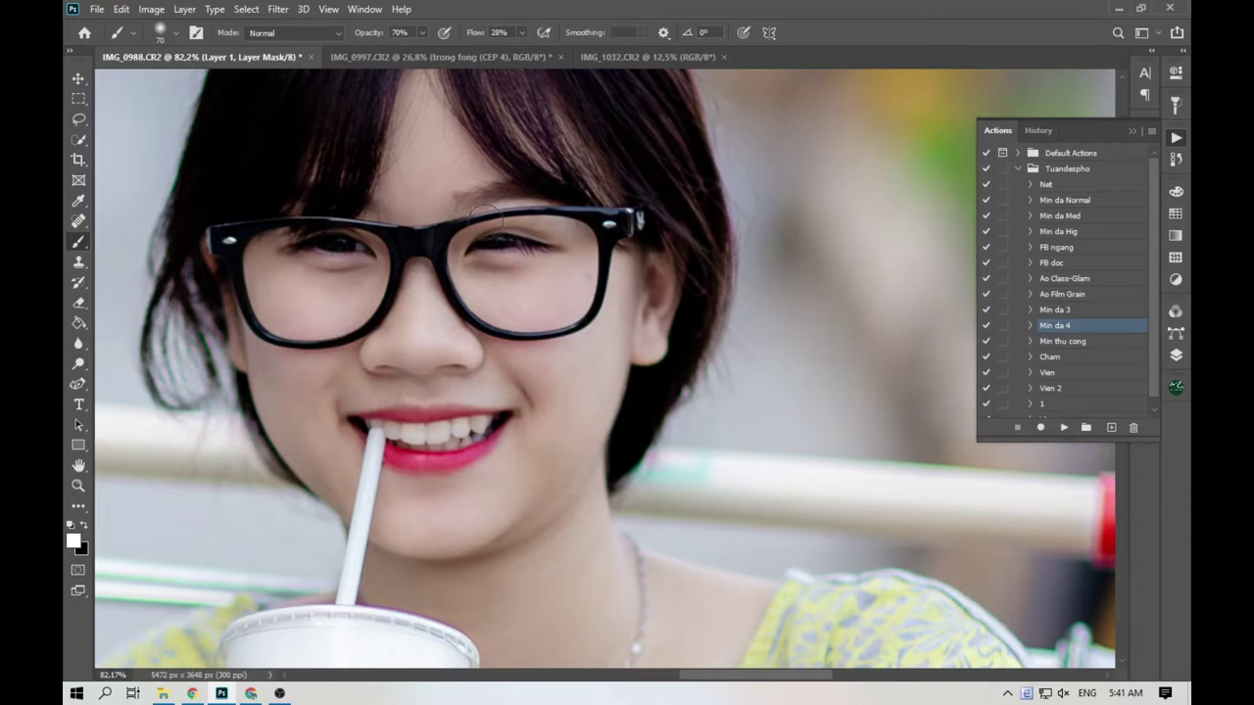
Merge the visible layers of IMG_0988 and check the smoothed skin across the whole photo.
key(ctrl+shift+e)
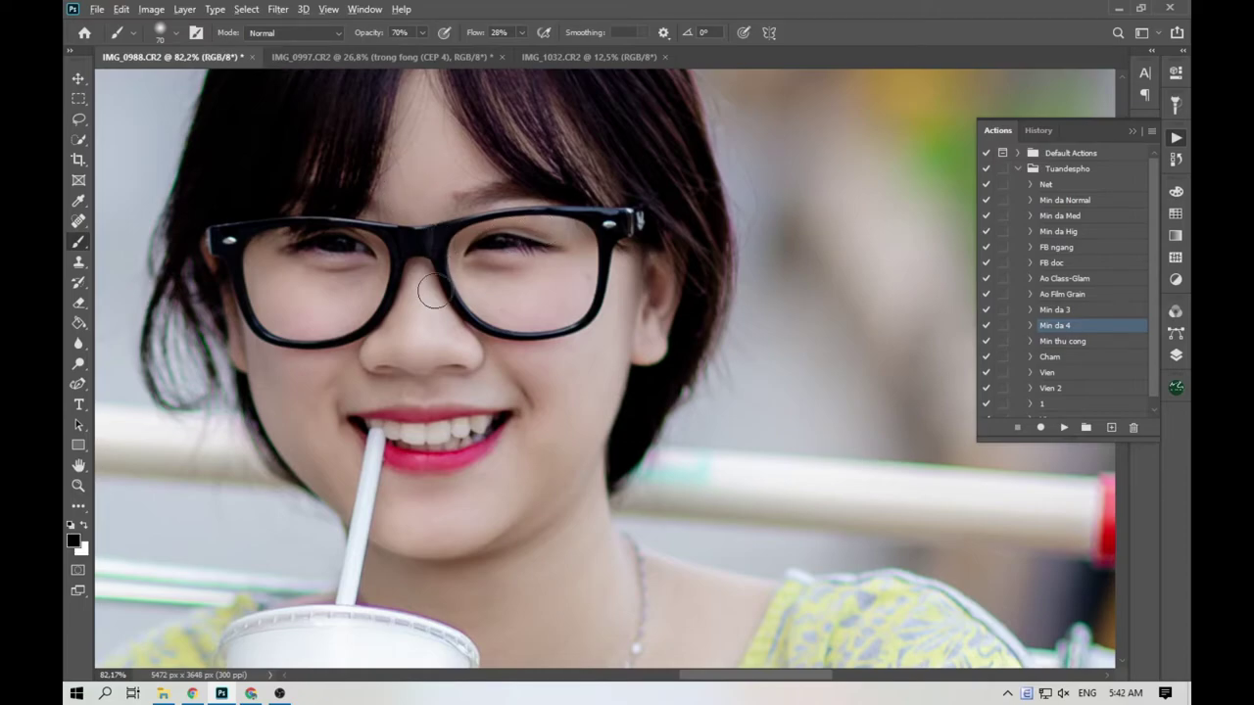
scroll(445, 282, up, 2)
scroll(509, 296, down, 3)
scroll(510, 297, down, 5)
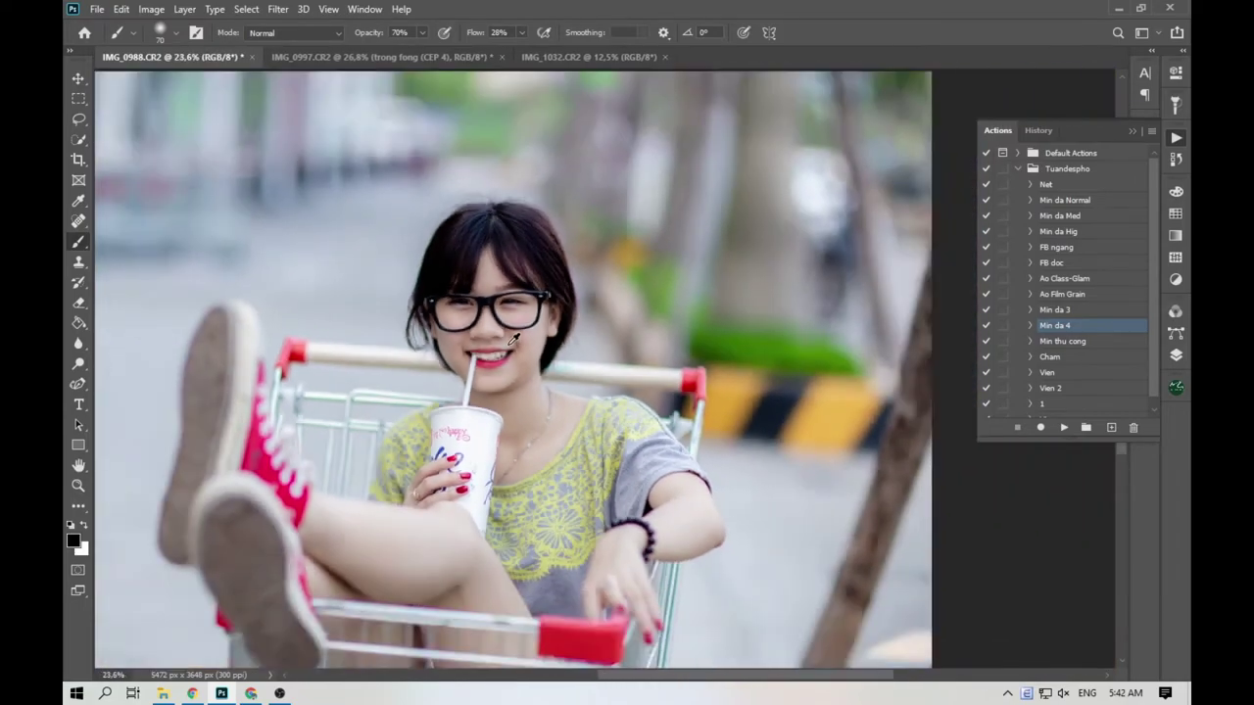
scroll(783, 324, up, 1)
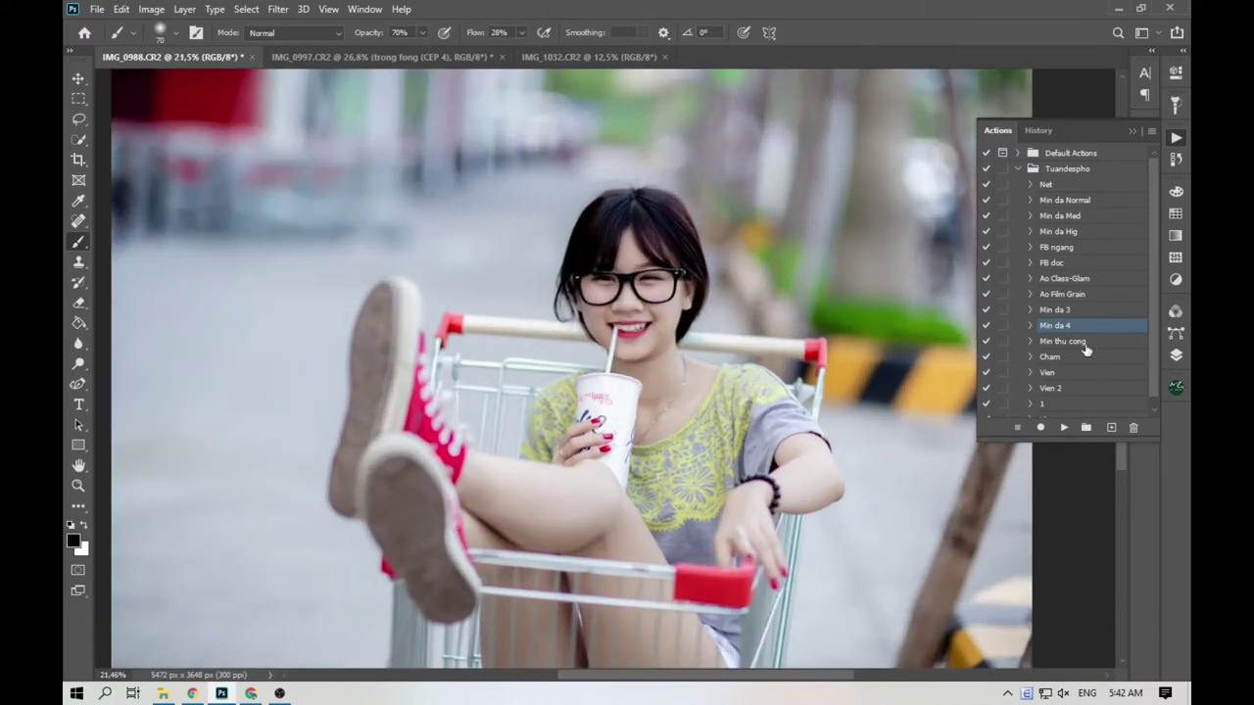
Duplicate the Background layer of IMG_0988 and open the copy in the Color Efex Pro 4 filter.
click(1174, 356)
drag(1072, 400, 1112, 531)
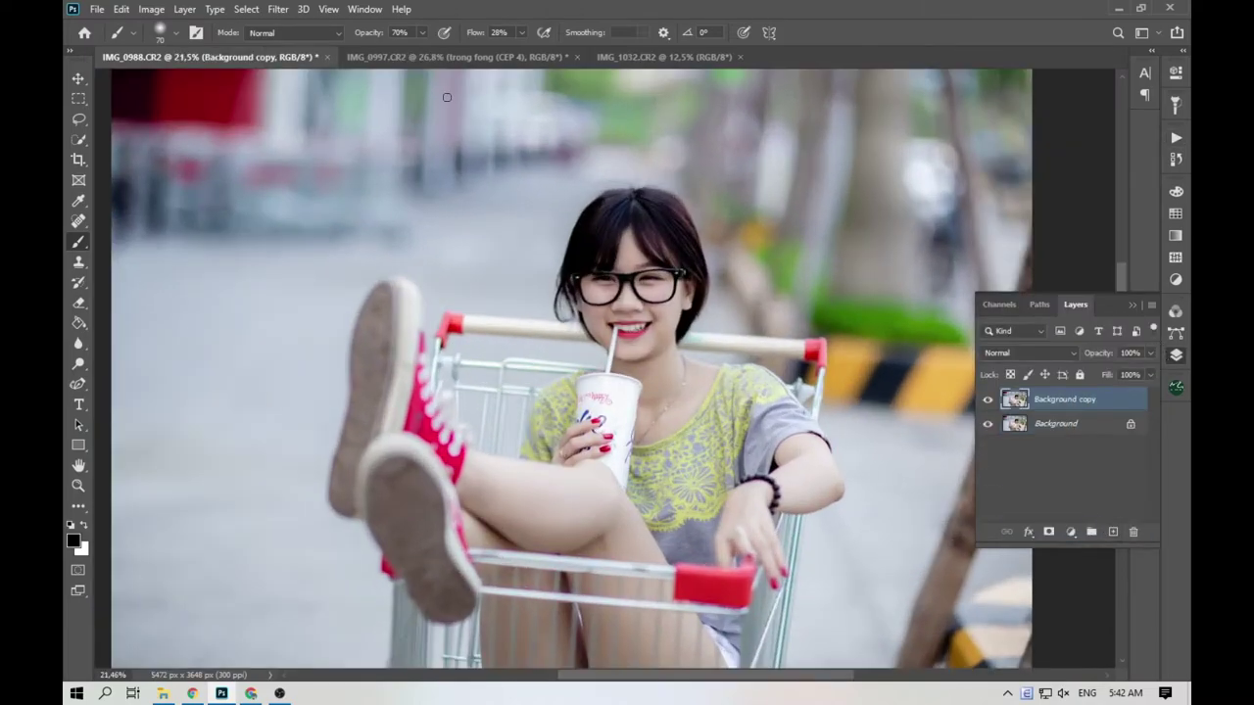
click(278, 9)
mouse_move(382, 373)
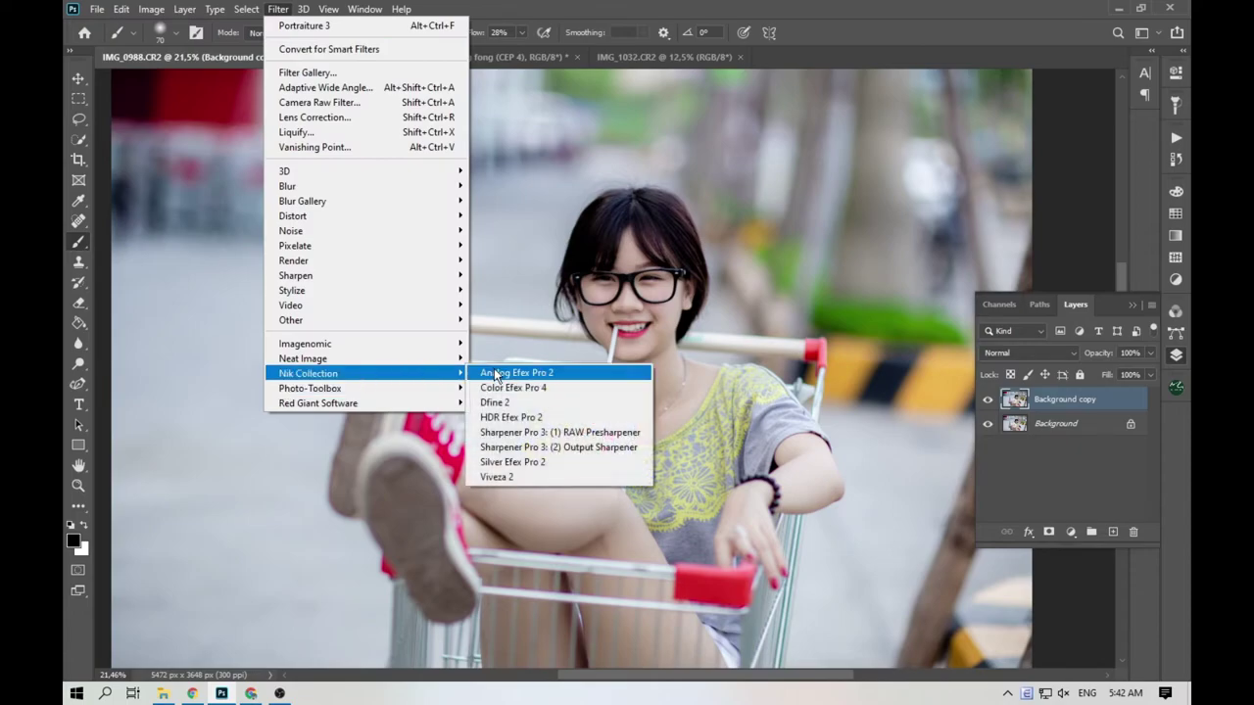
click(501, 387)
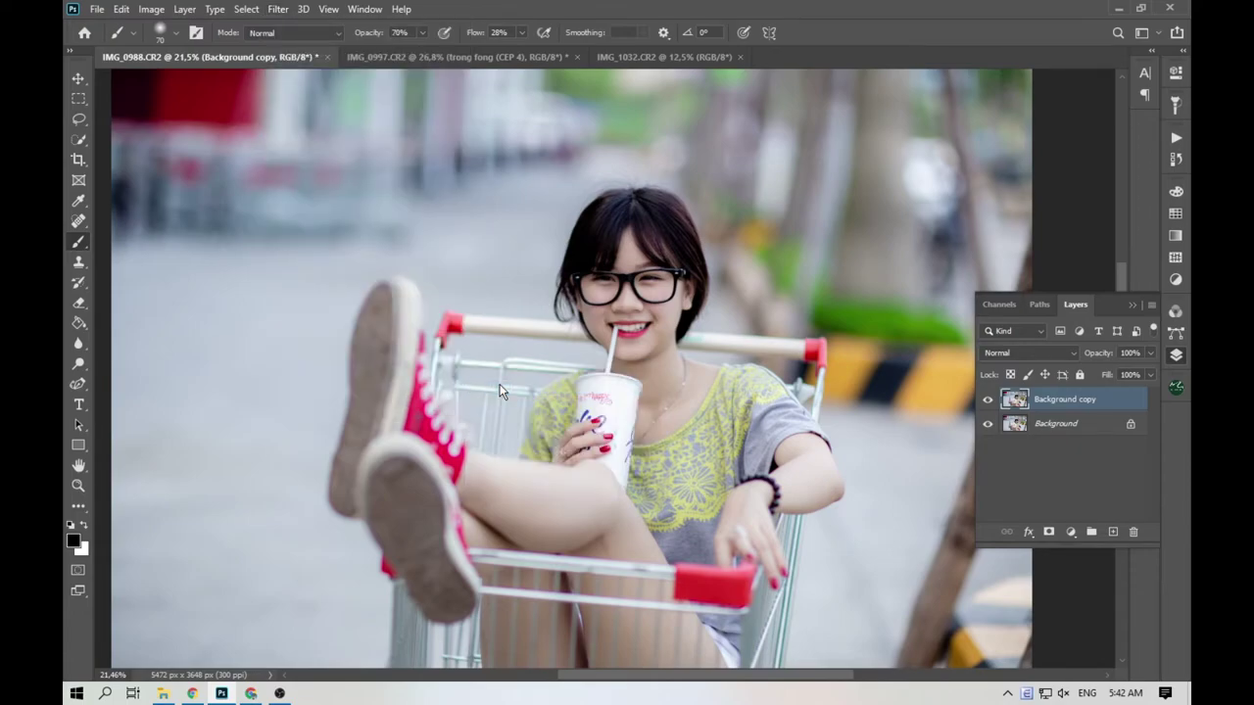
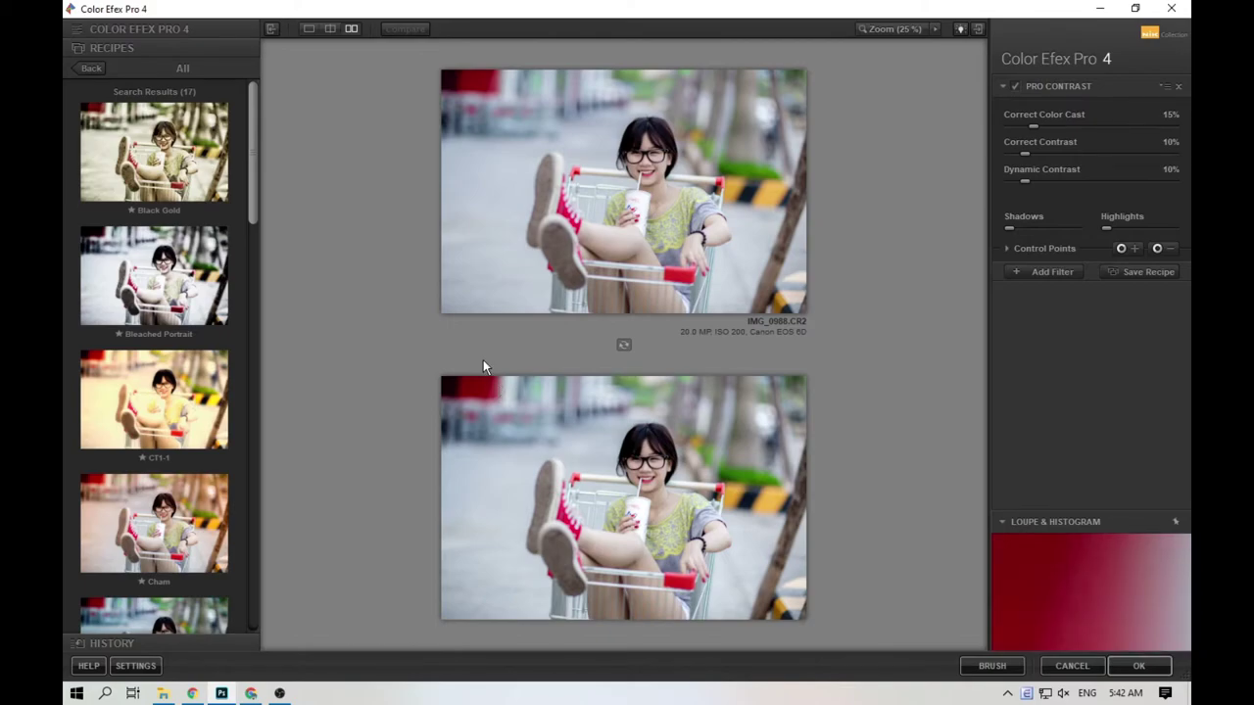
Try the trong fong recipe on the IMG_0988 photo.
drag(253, 214, 264, 633)
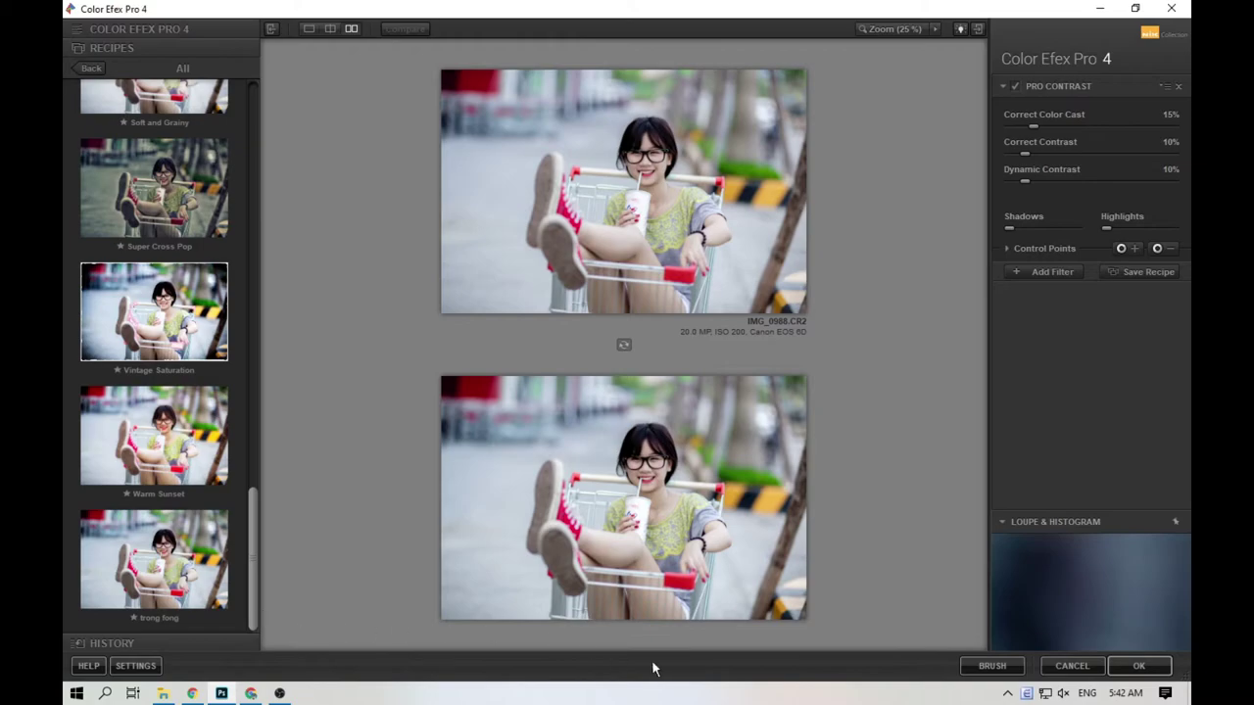
click(145, 578)
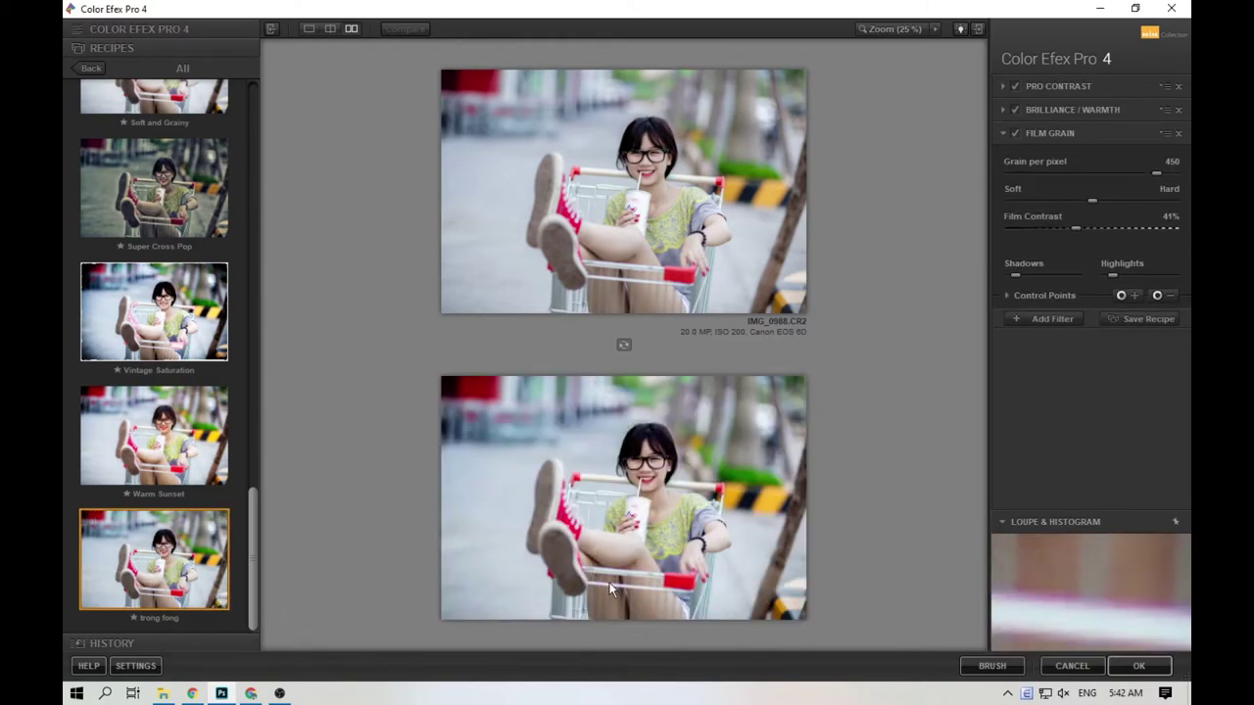
click(1128, 667)
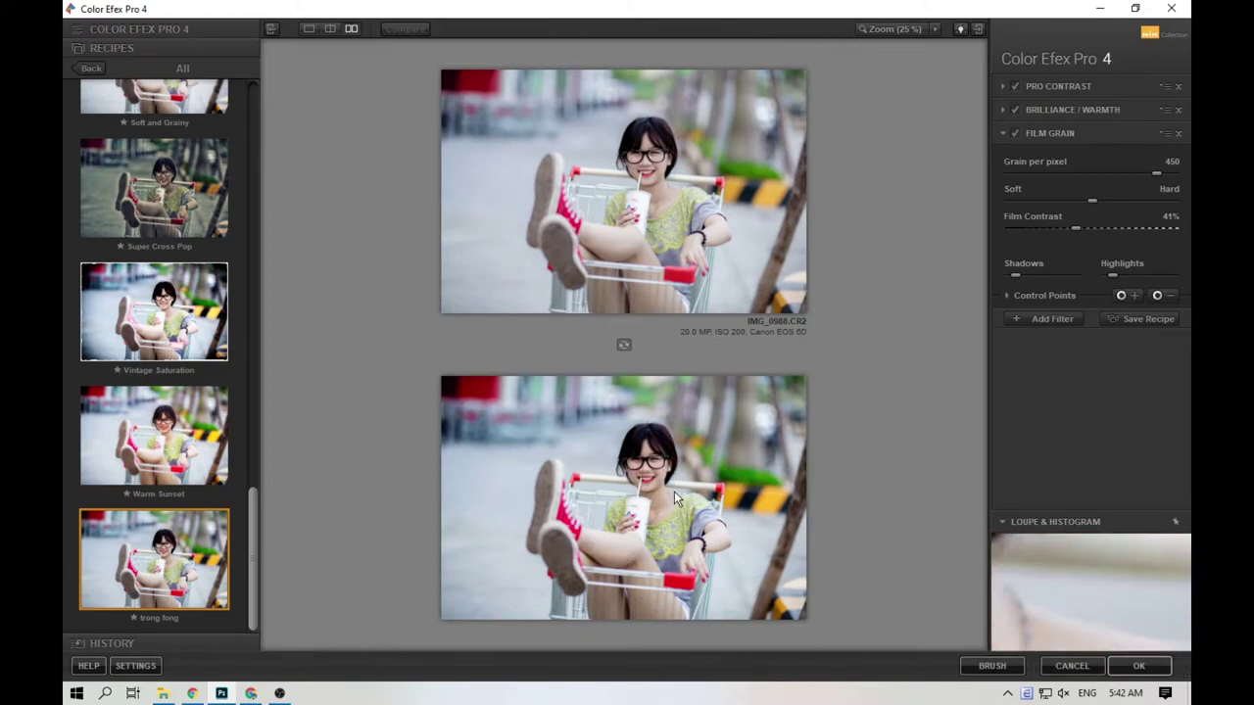
click(110, 425)
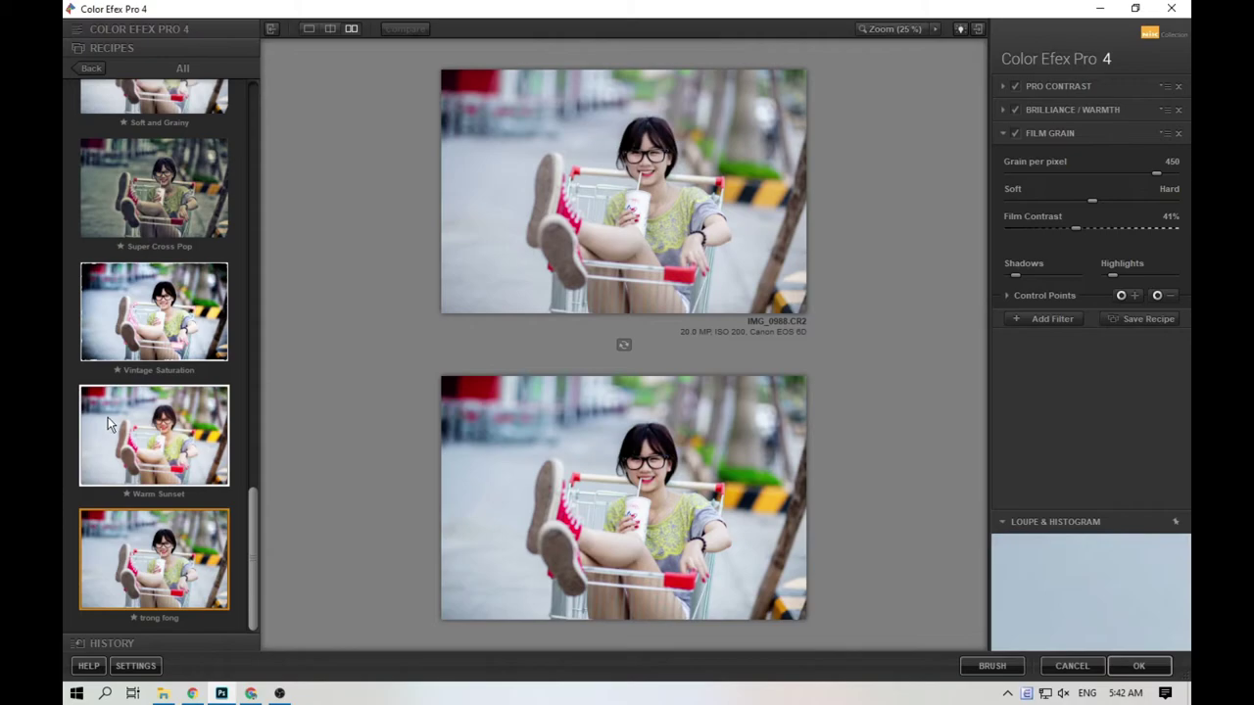
click(183, 557)
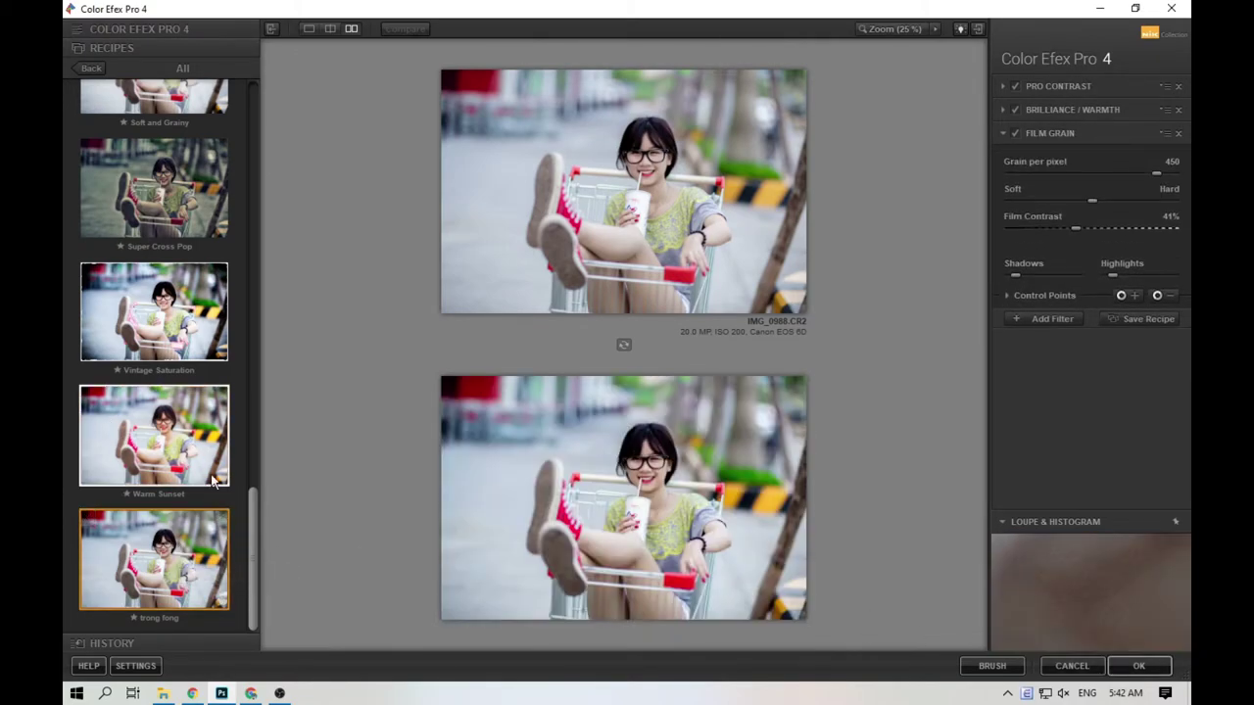
Compare the SEN and SEN1 recipes on IMG_0988, then apply SEN1 to the photo.
drag(255, 550, 265, 339)
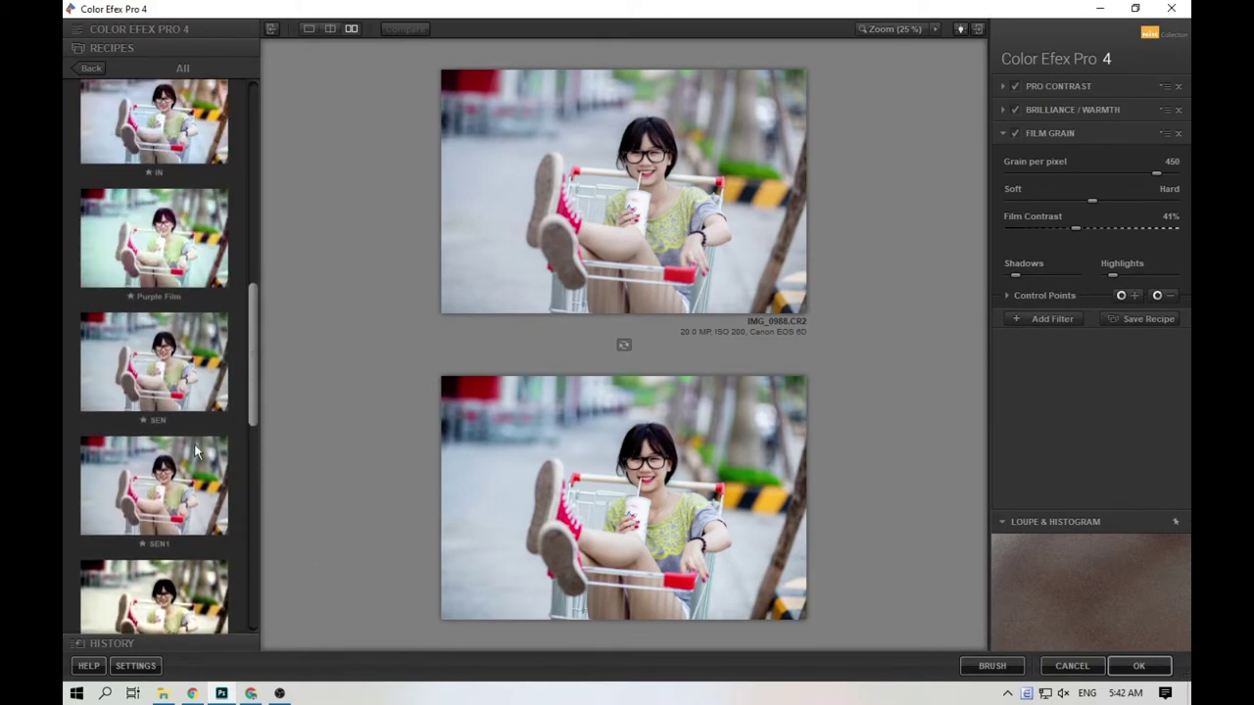
click(161, 496)
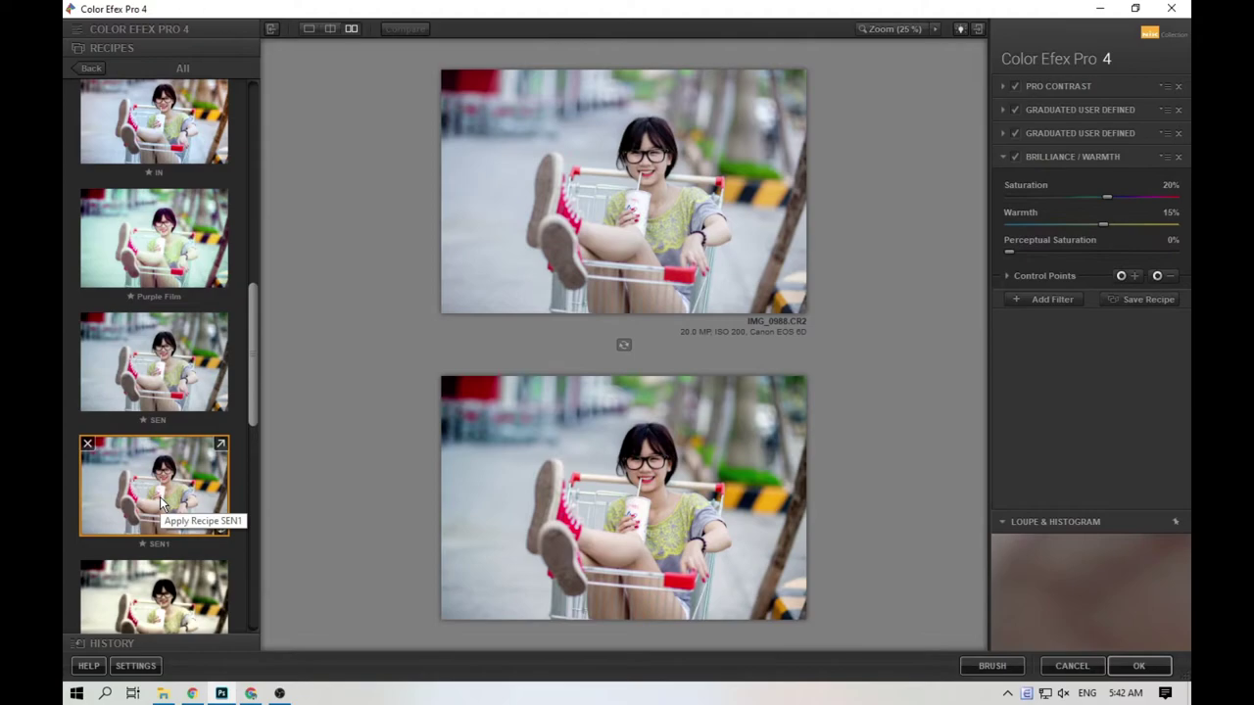
scroll(160, 497, down, 1)
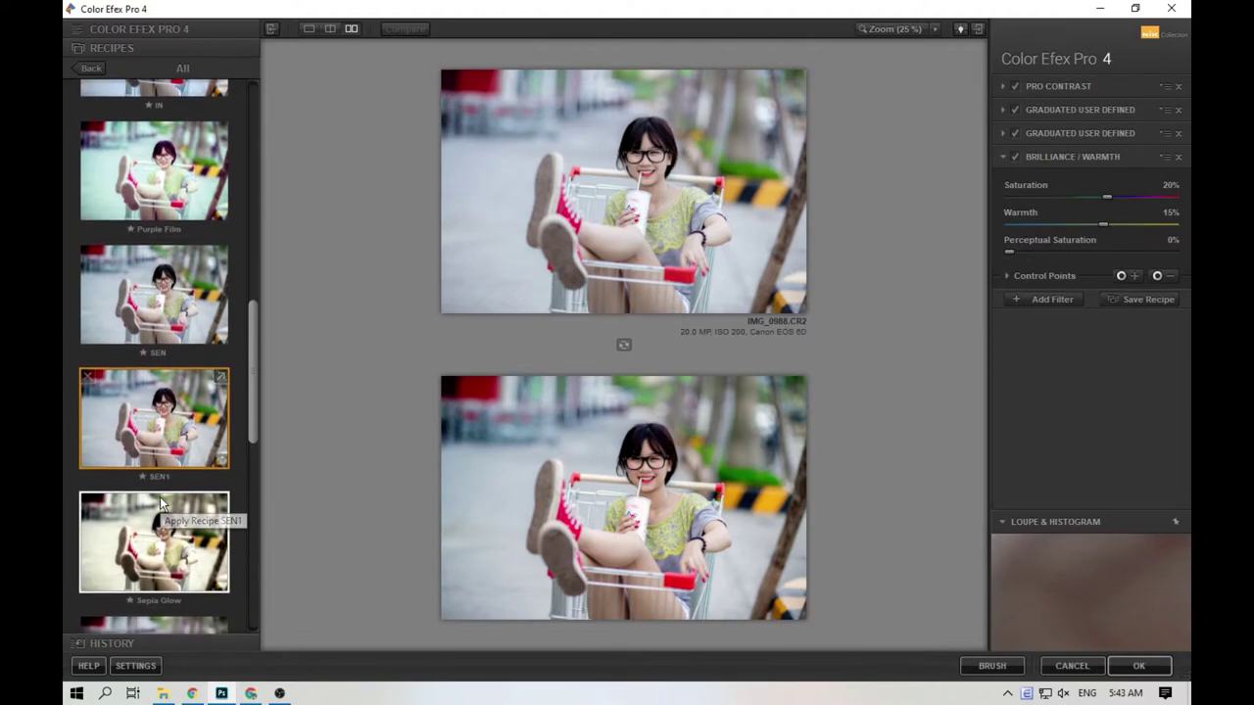
click(171, 333)
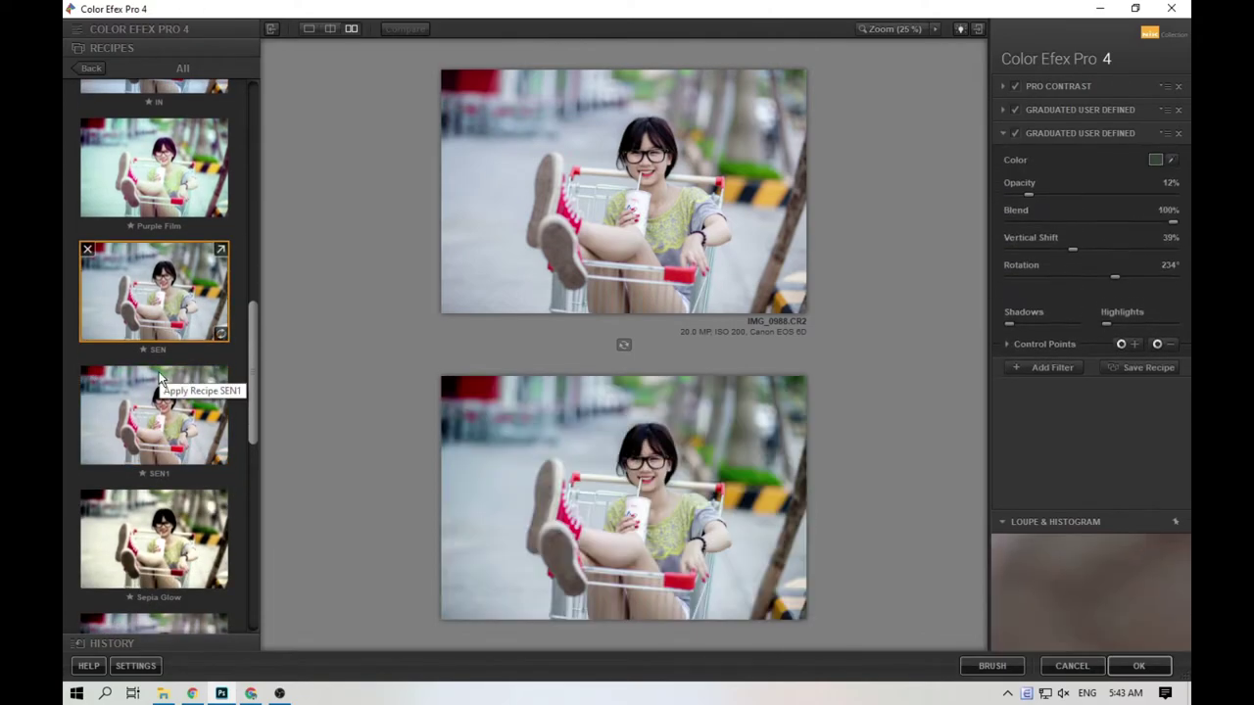
click(183, 427)
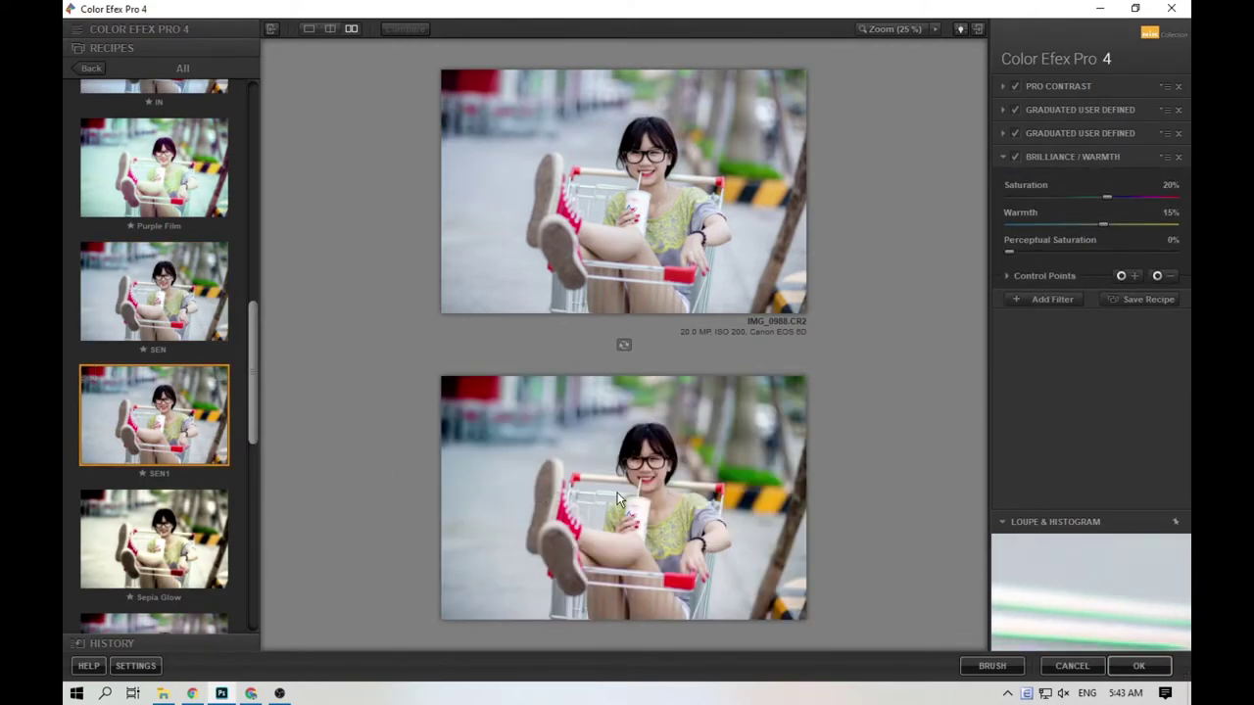
click(1138, 665)
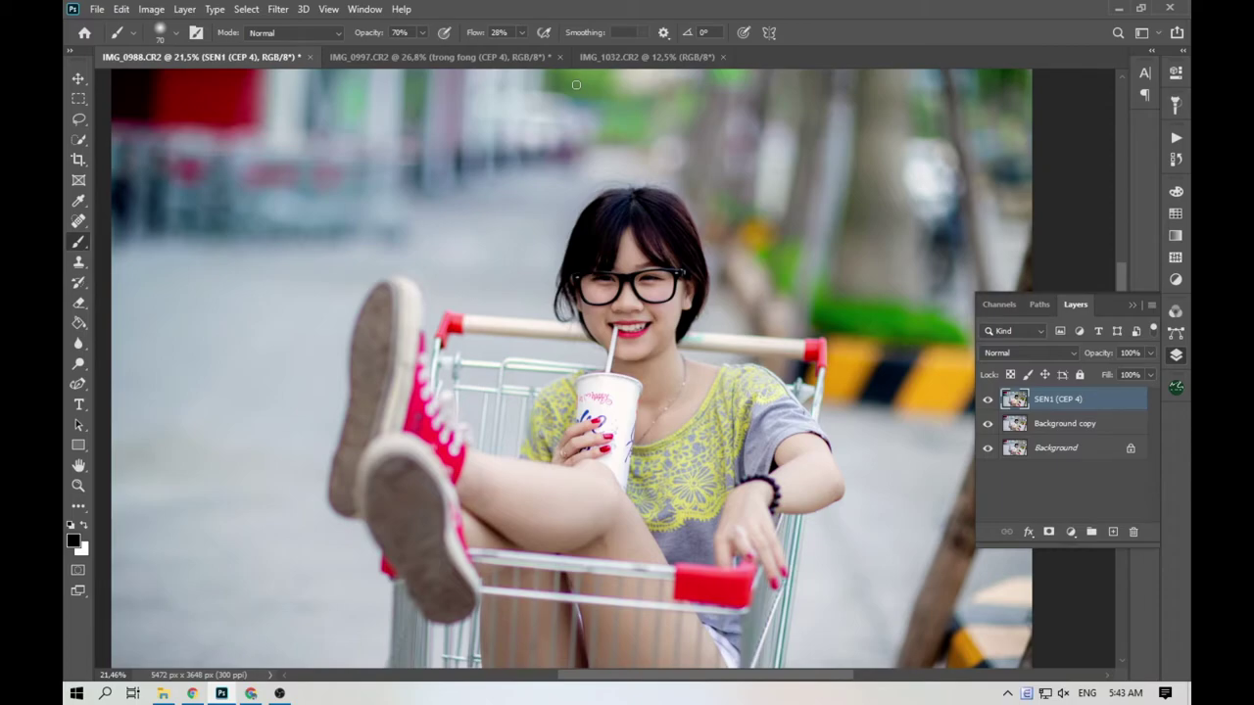
In IMG_0997, duplicate the Background layer and hide the trong fong (CEP 4) layer.
click(504, 57)
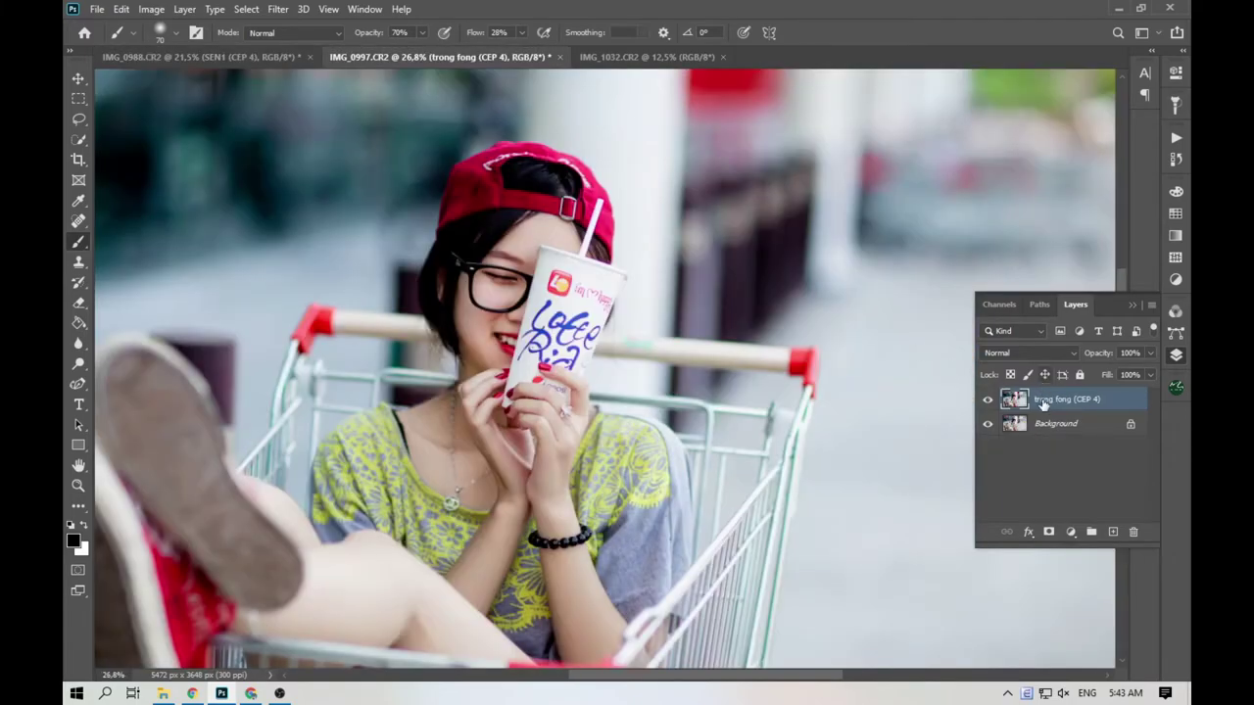
click(988, 399)
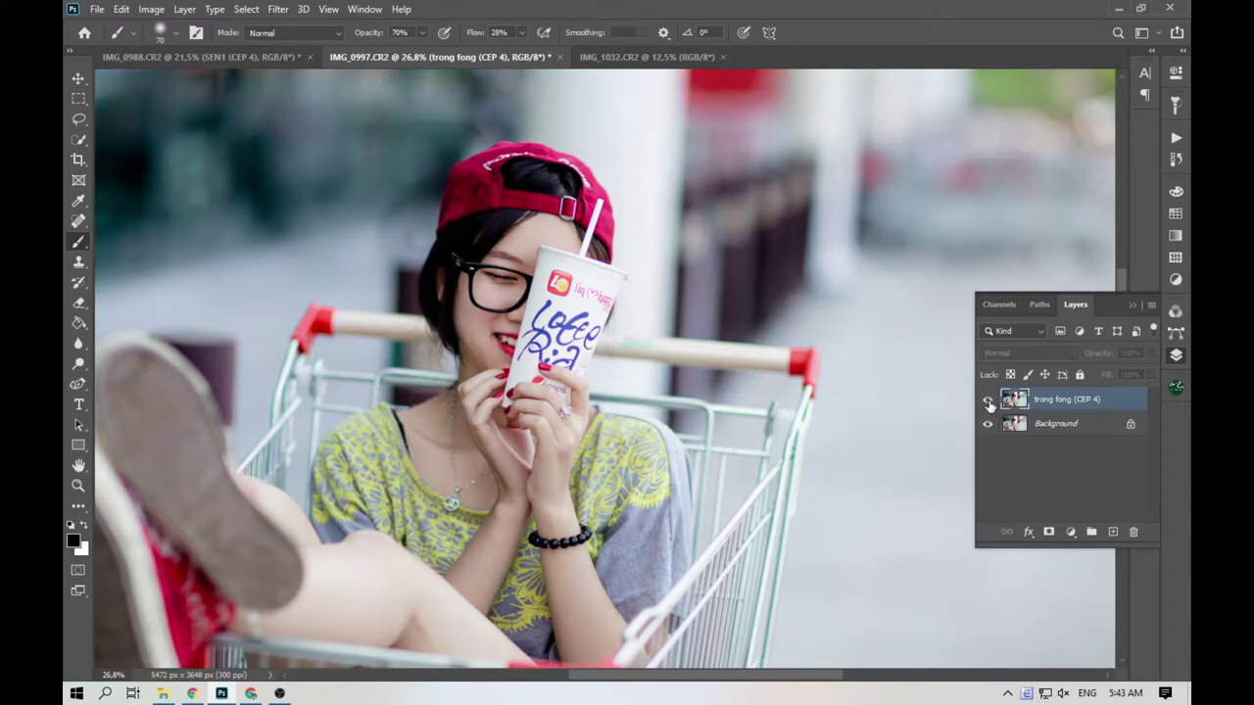
click(988, 400)
click(1050, 424)
drag(1053, 428, 1113, 531)
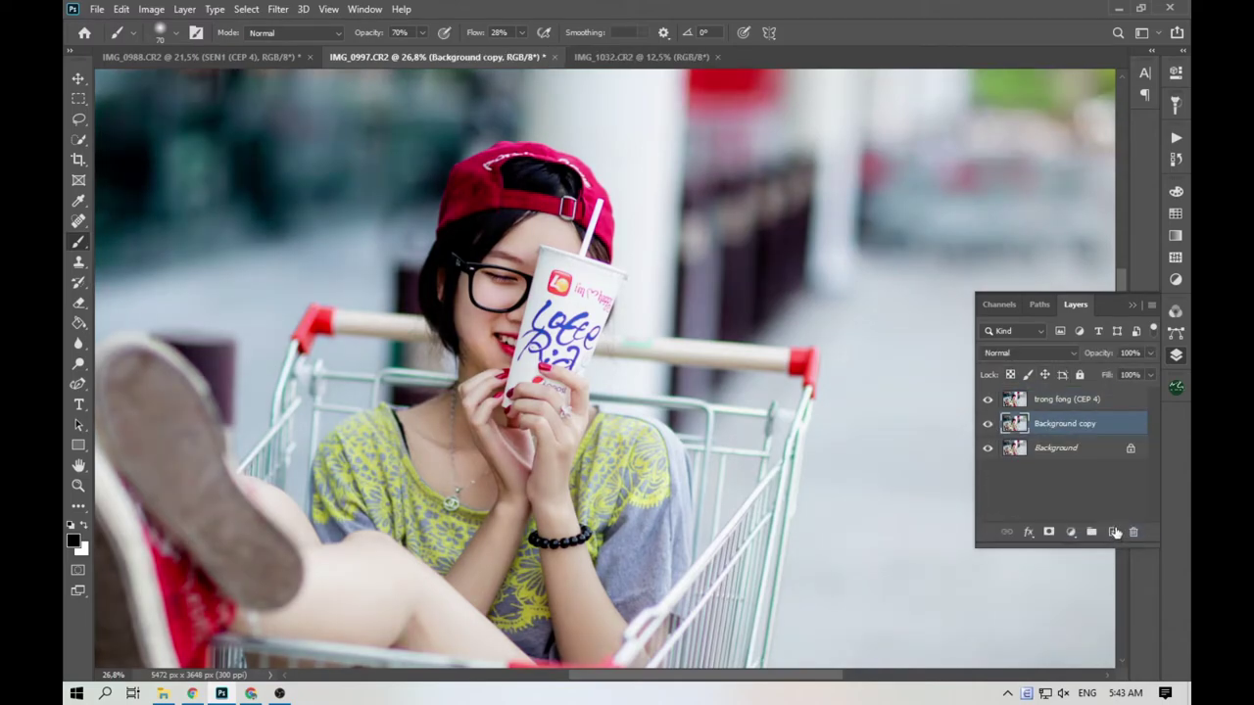
click(987, 399)
Apply the Color Efex Pro 4 recipe SEN1 to the Background copy of IMG_0997.
click(278, 8)
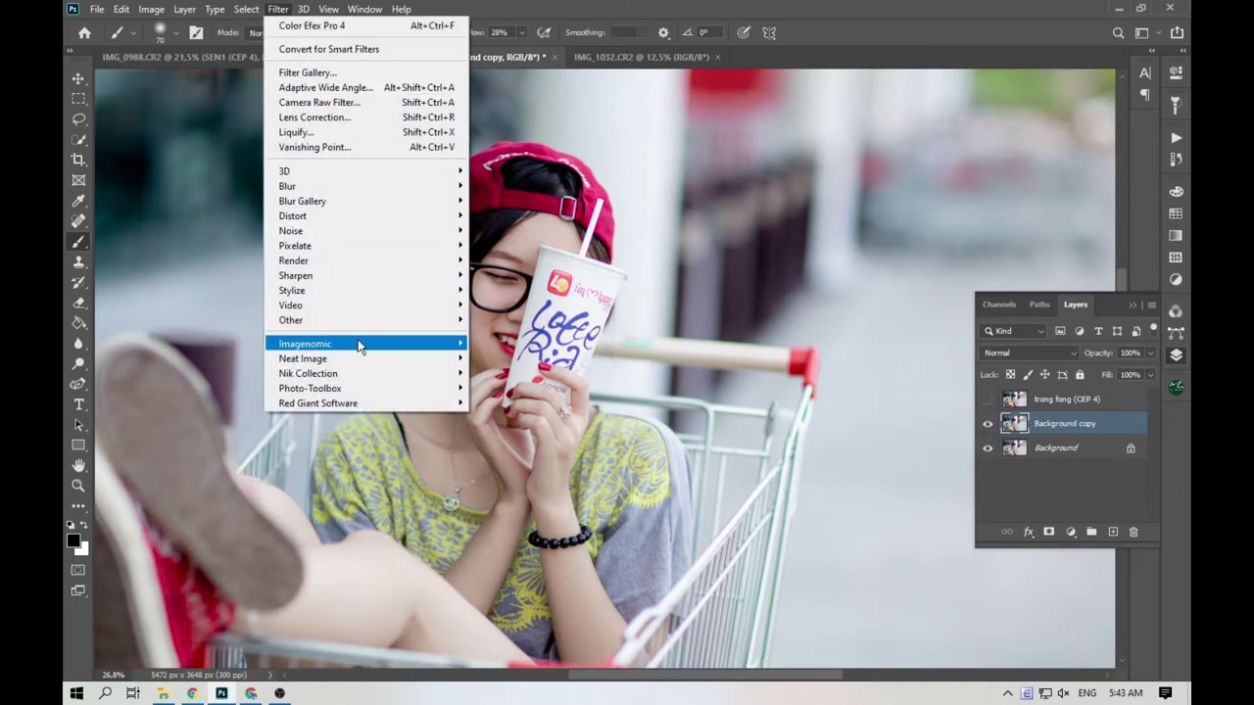
mouse_move(350, 373)
click(537, 389)
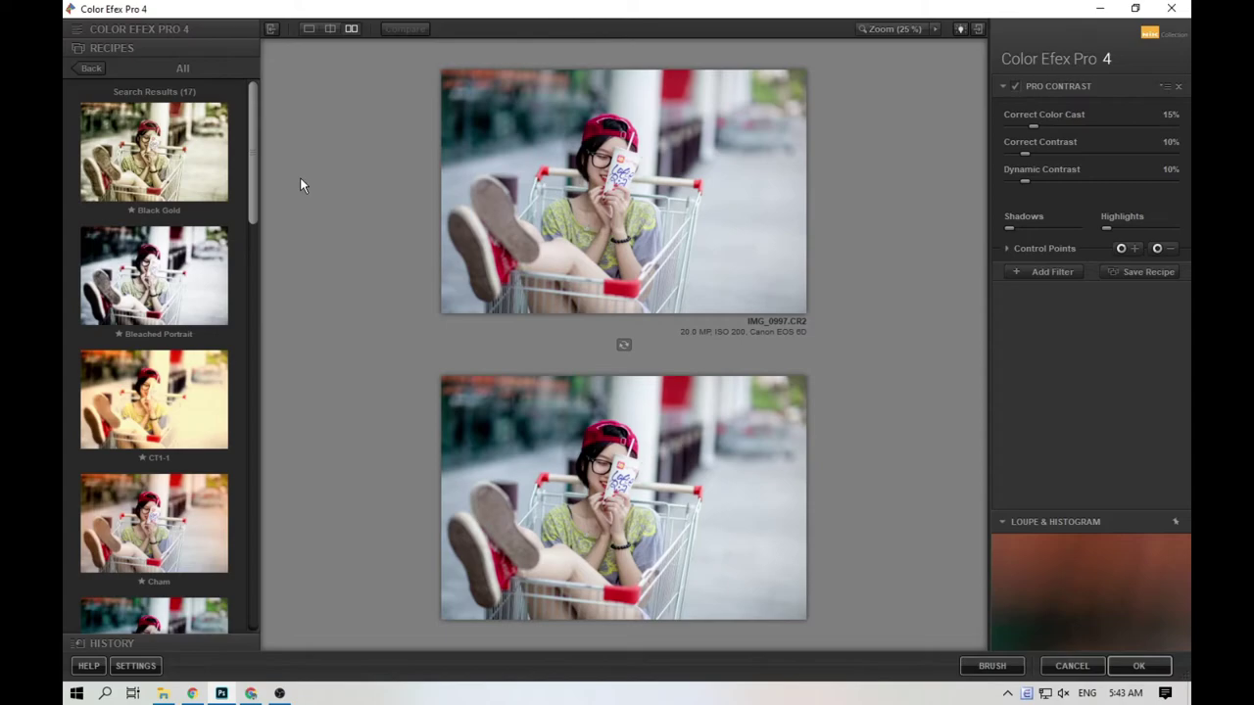
drag(253, 167, 250, 400)
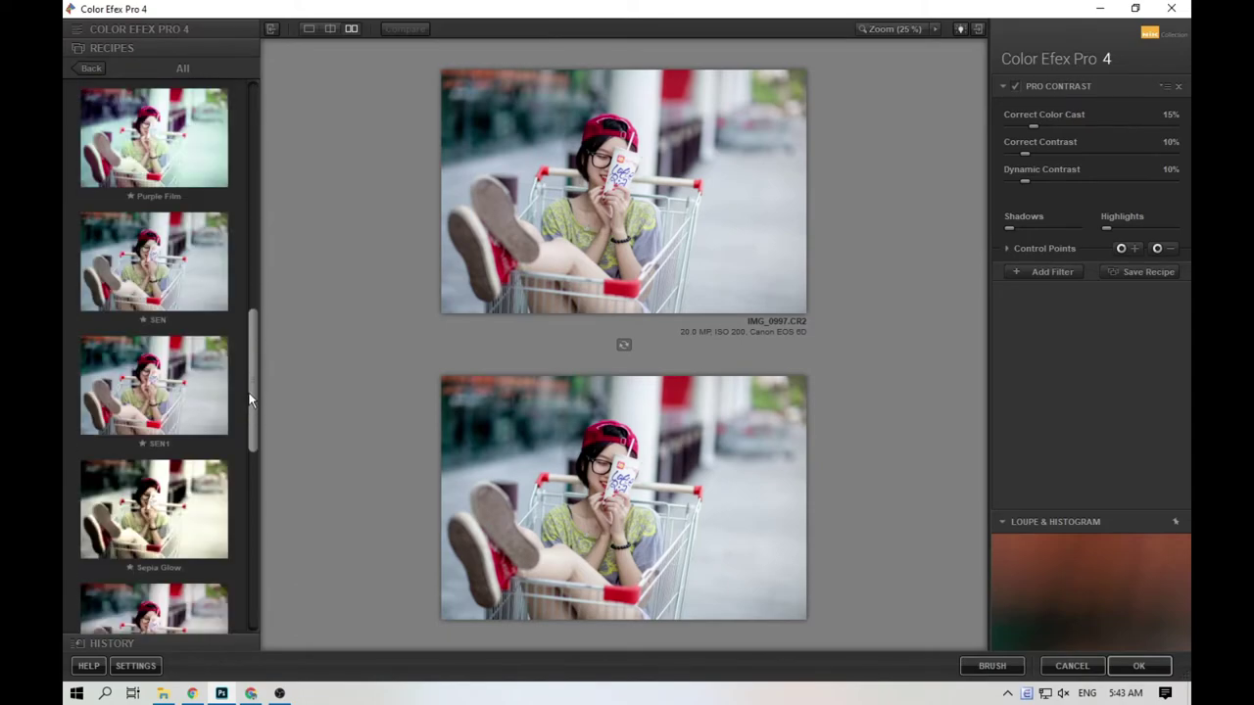
click(168, 412)
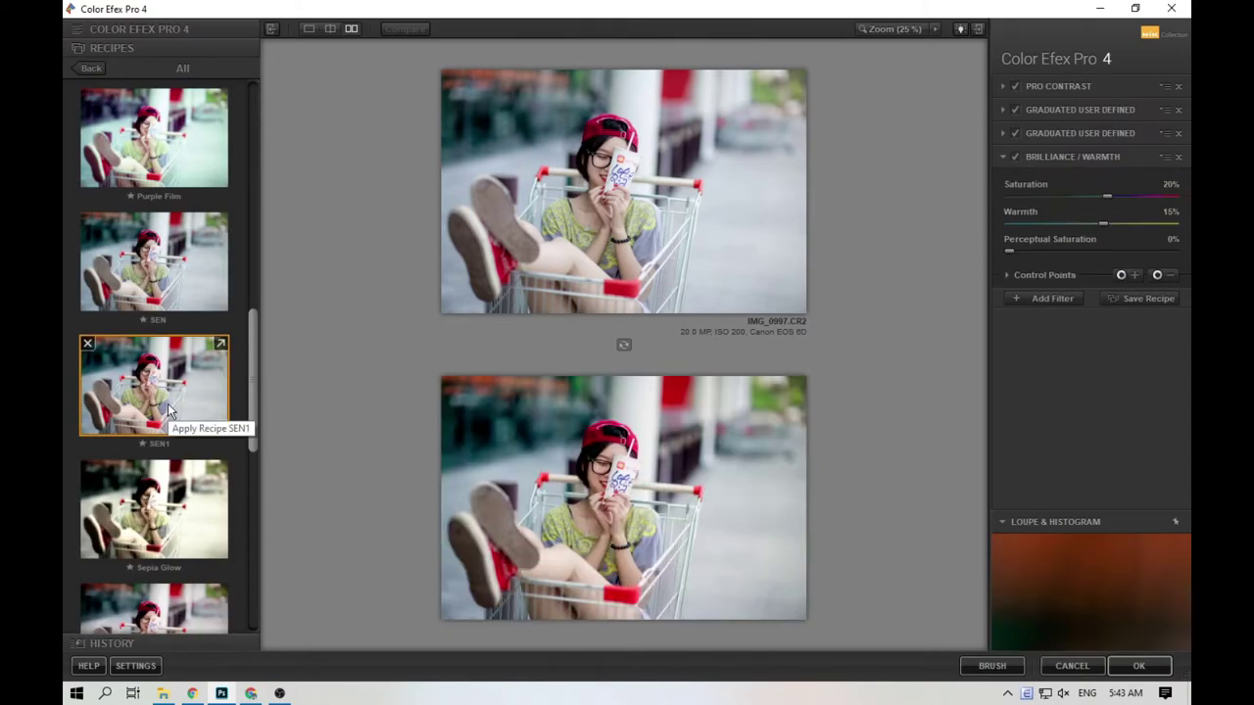
click(1134, 666)
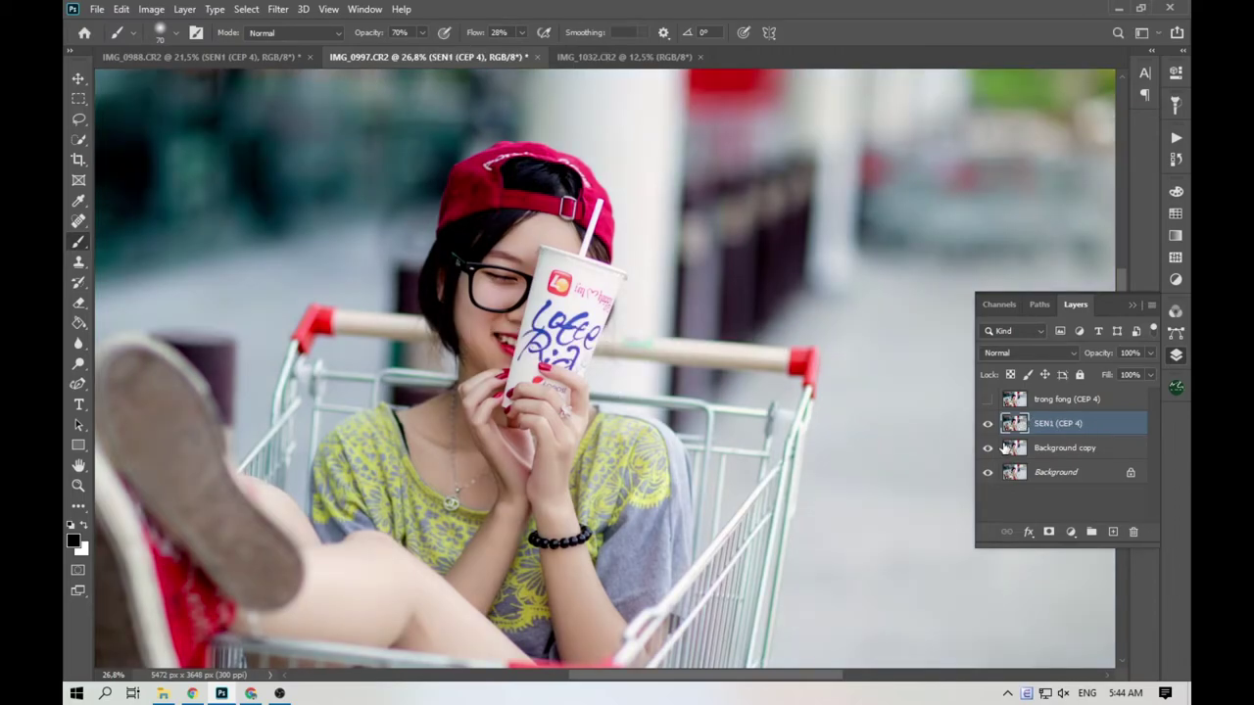
Compare the toned IMG_0988 and IMG_0997 photos, checking the SEN1 layer's effect and fitting IMG_0997 to the window.
click(196, 61)
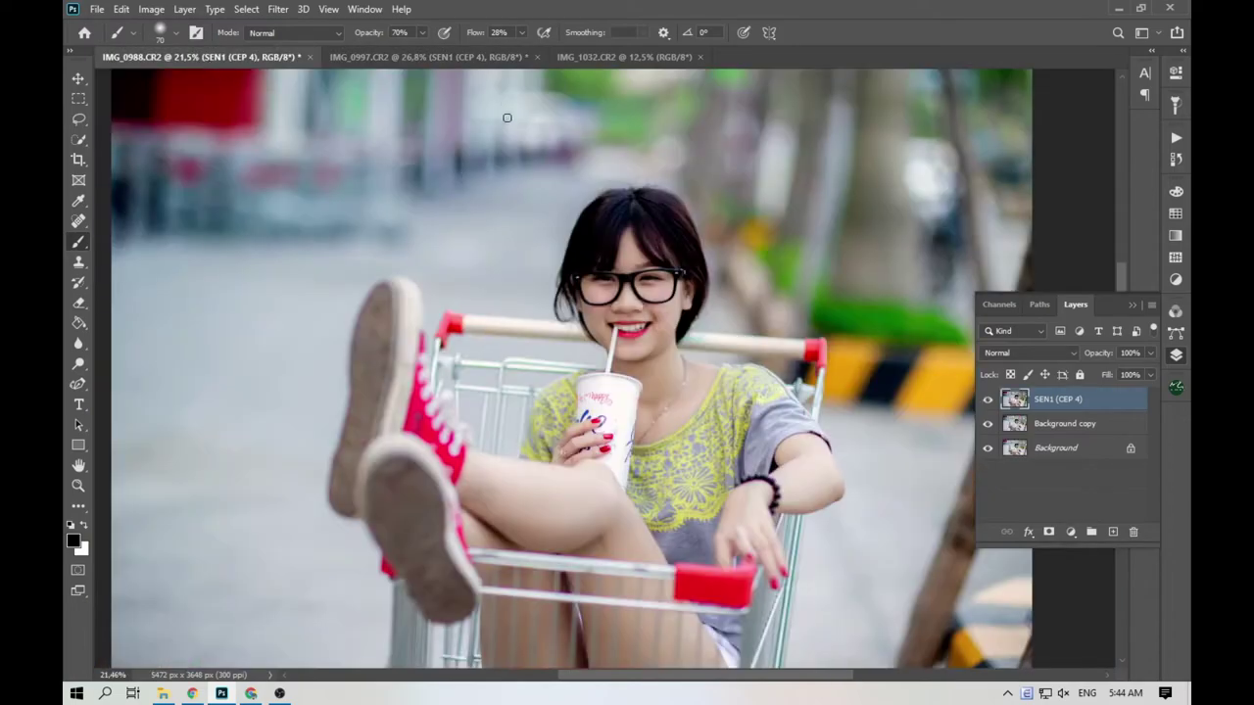
click(444, 57)
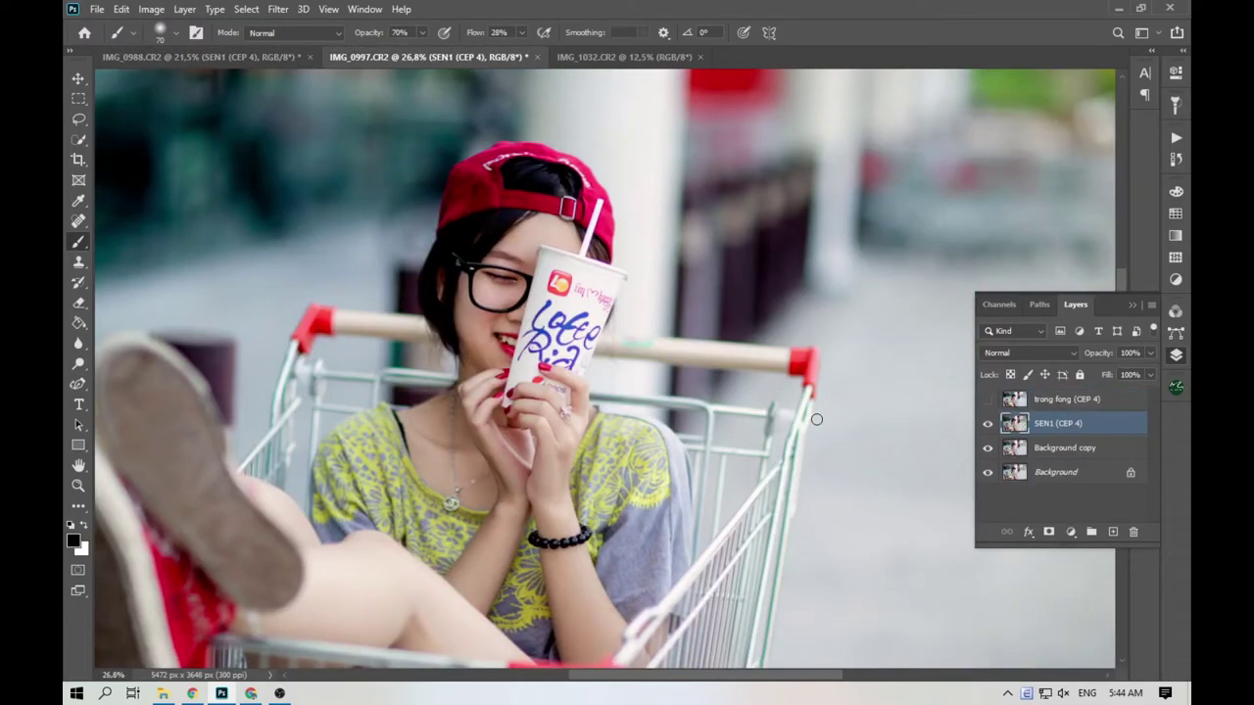
click(987, 423)
key(ctrl+0)
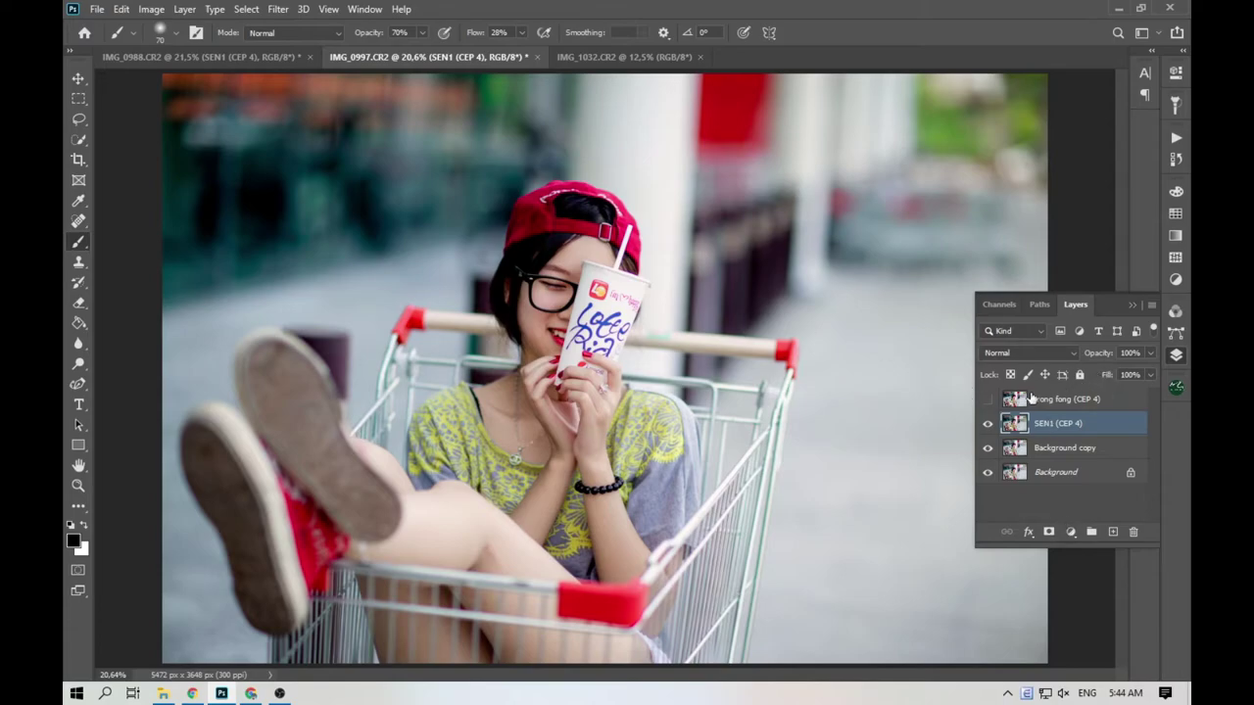
click(196, 57)
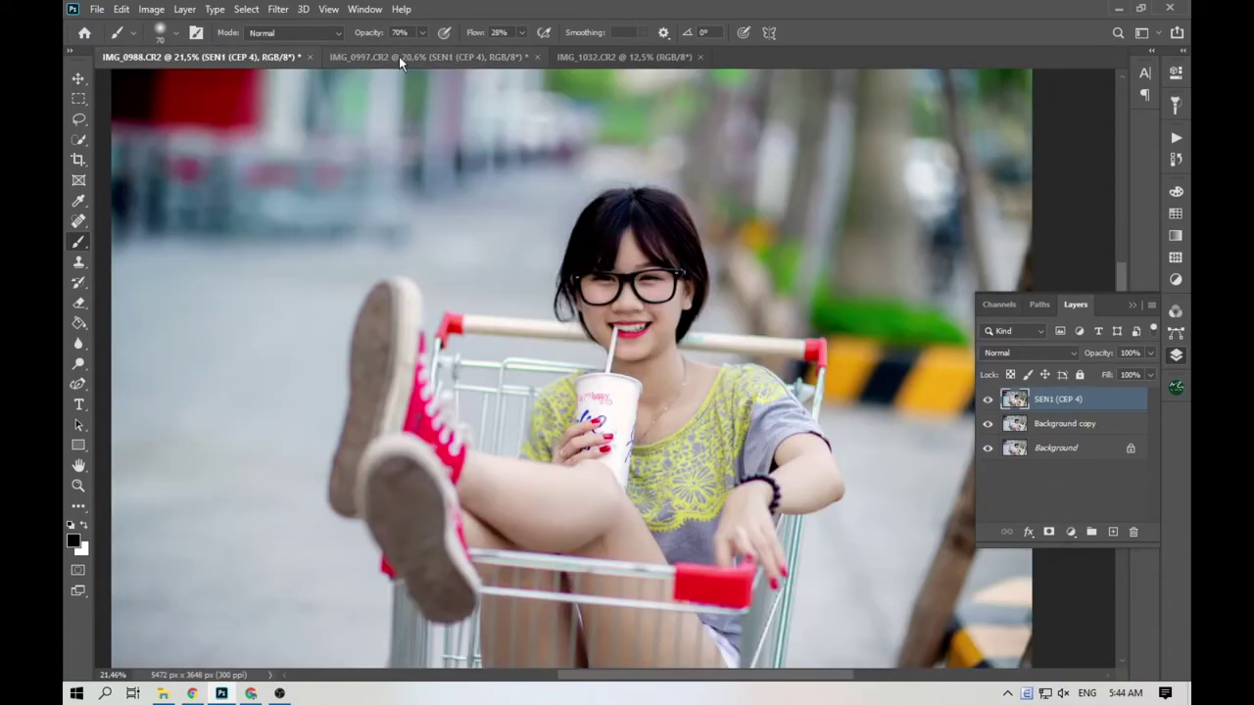
click(426, 55)
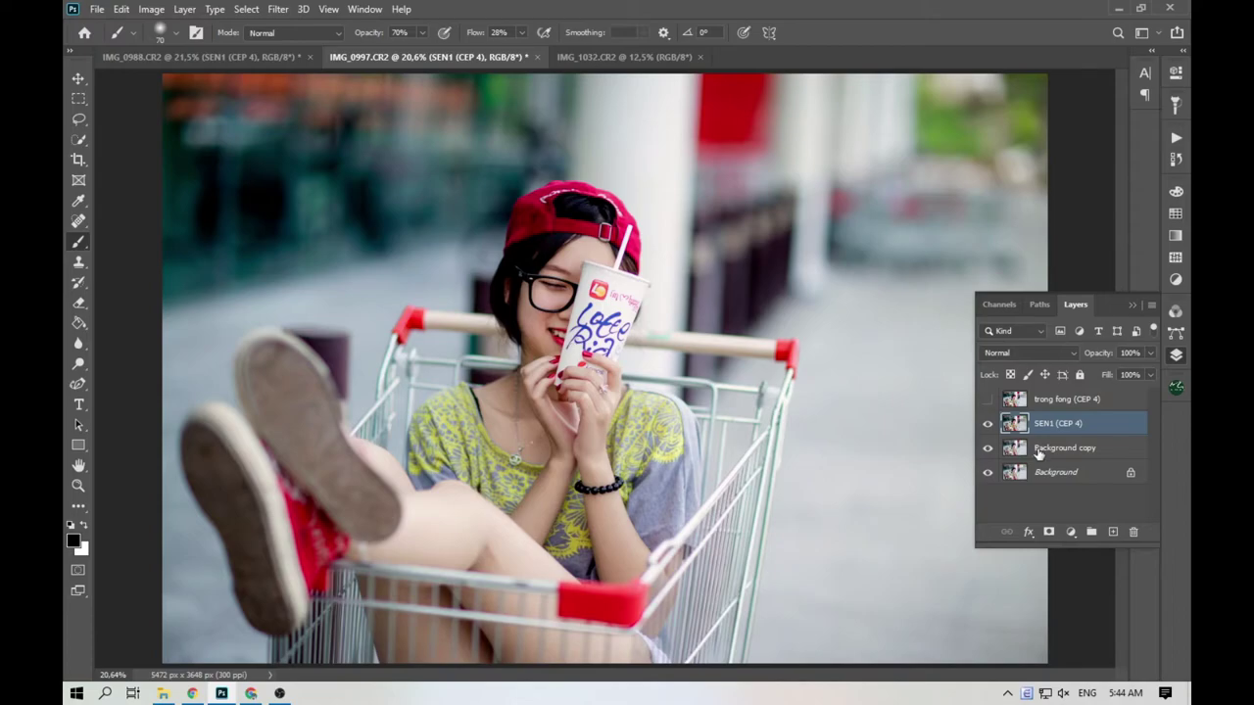
Add a Curves adjustment layer above SEN1 in IMG_0997 and brighten the midtones from input 121 to output 133.
click(1070, 532)
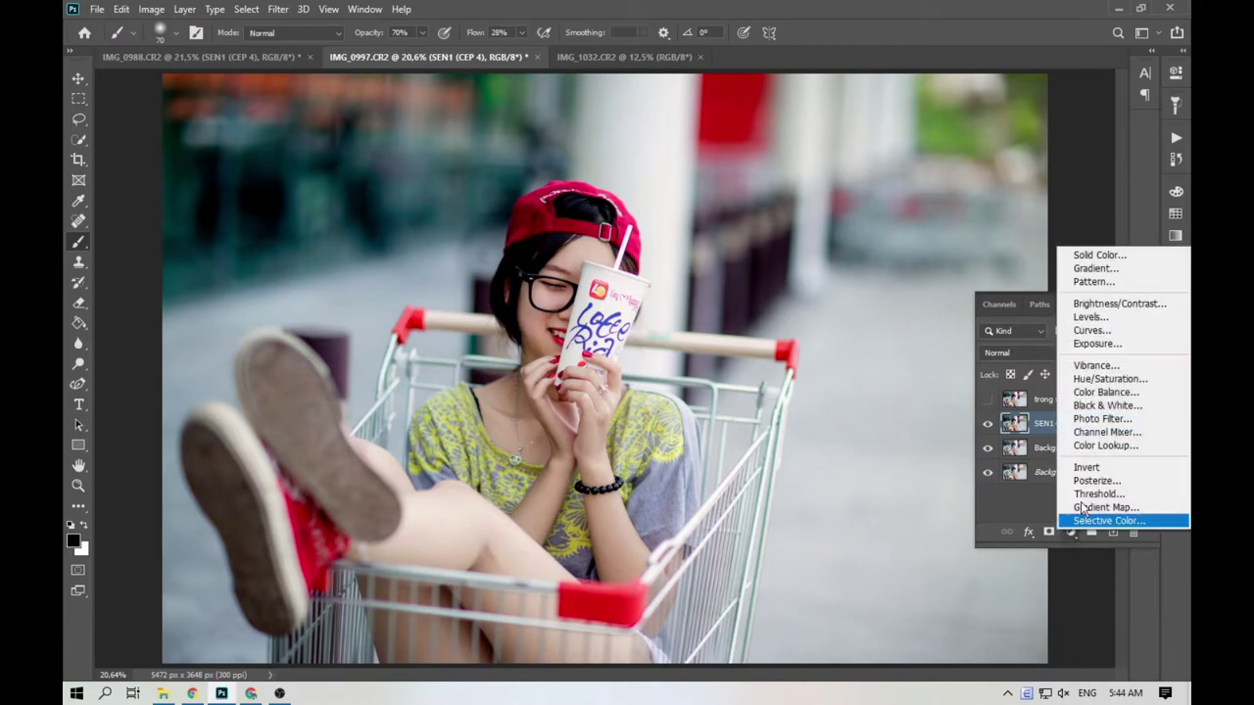
click(1107, 330)
drag(1052, 251, 1048, 232)
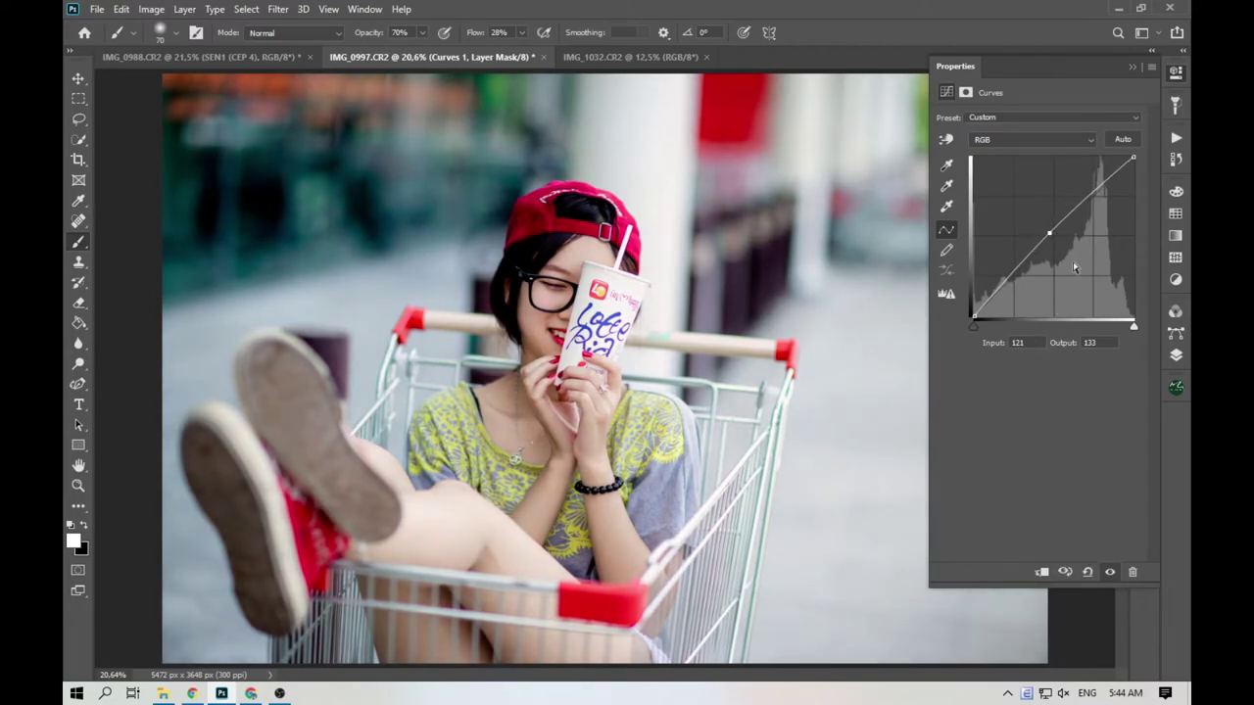
click(1132, 68)
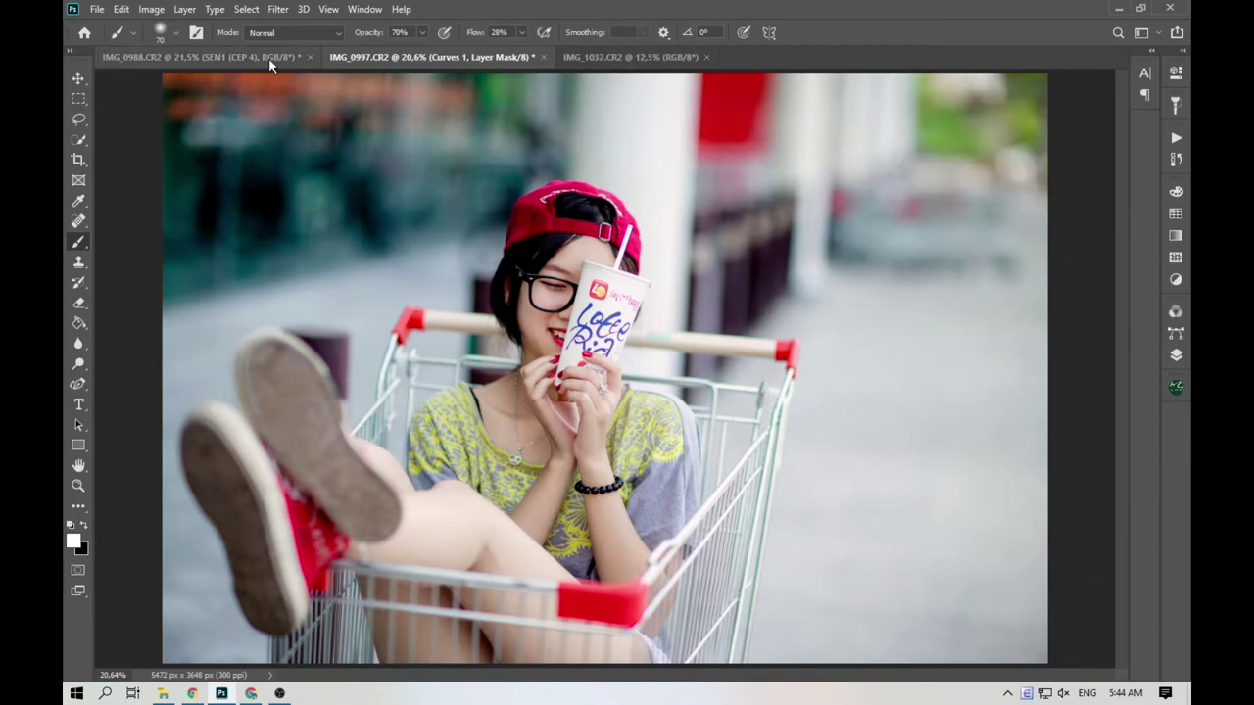
Check IMG_0997 against IMG_0988 and delete the hidden trong fong (CEP 4) layer from IMG_0997.
click(196, 57)
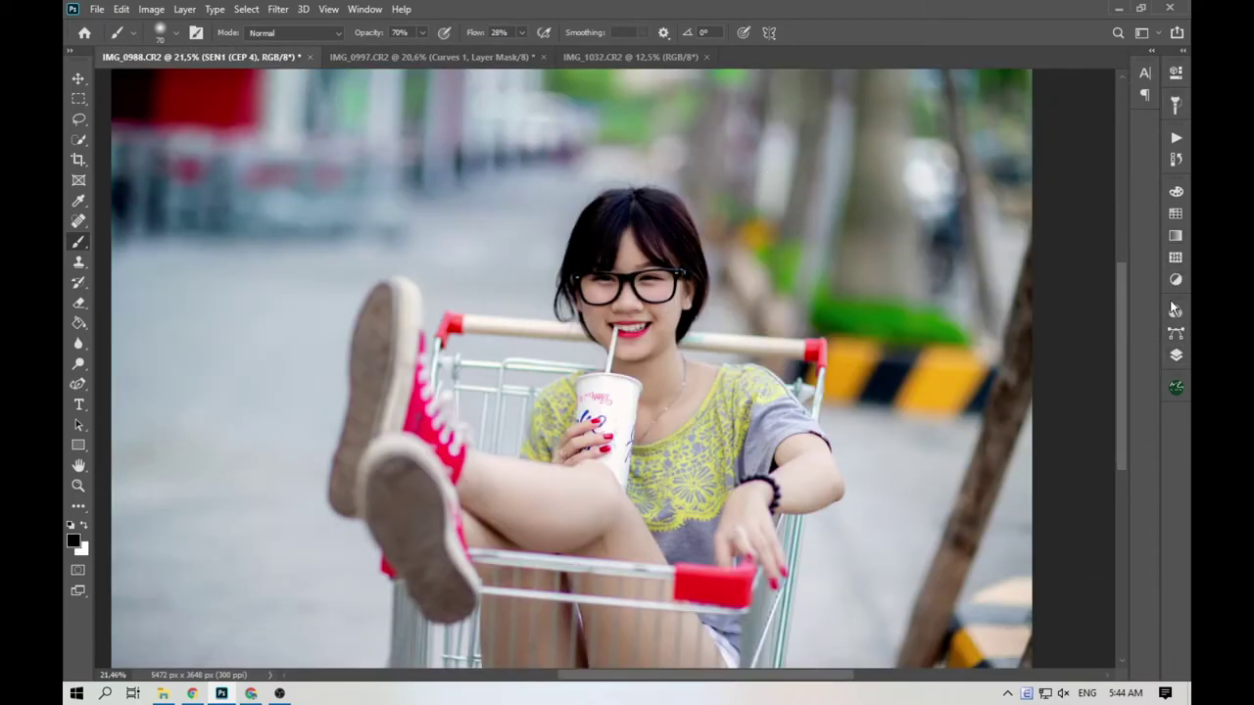
click(460, 56)
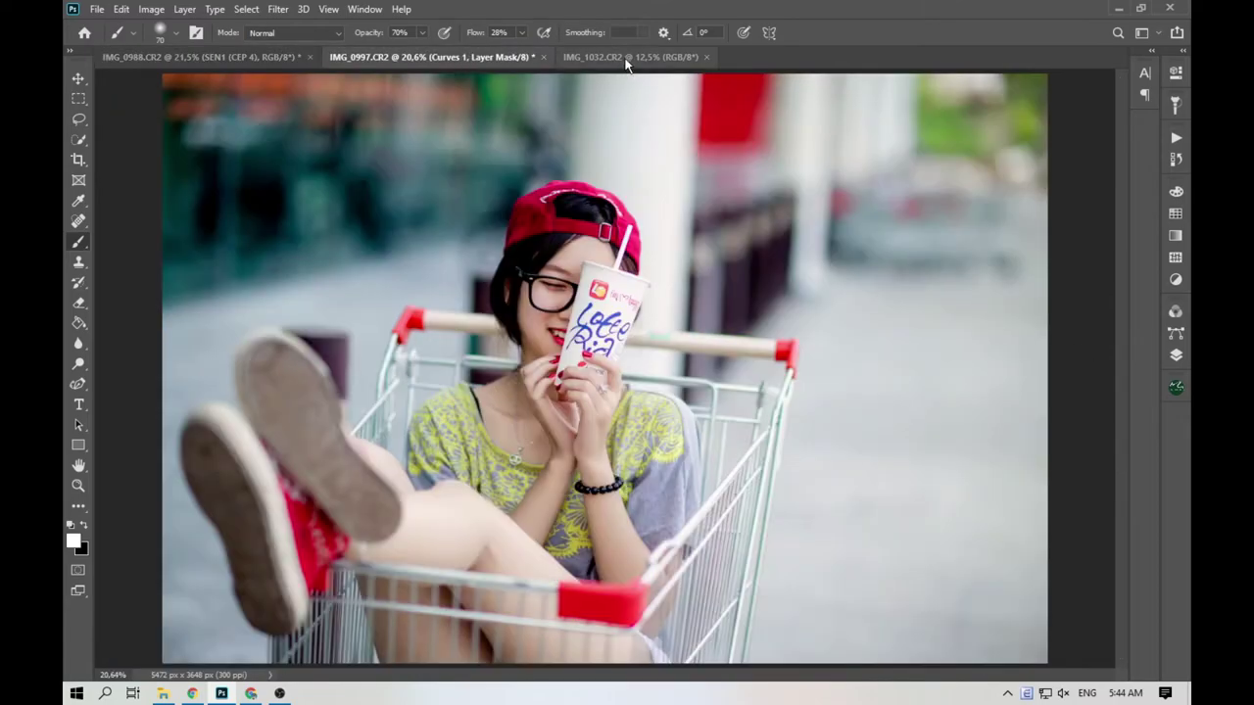
click(1176, 354)
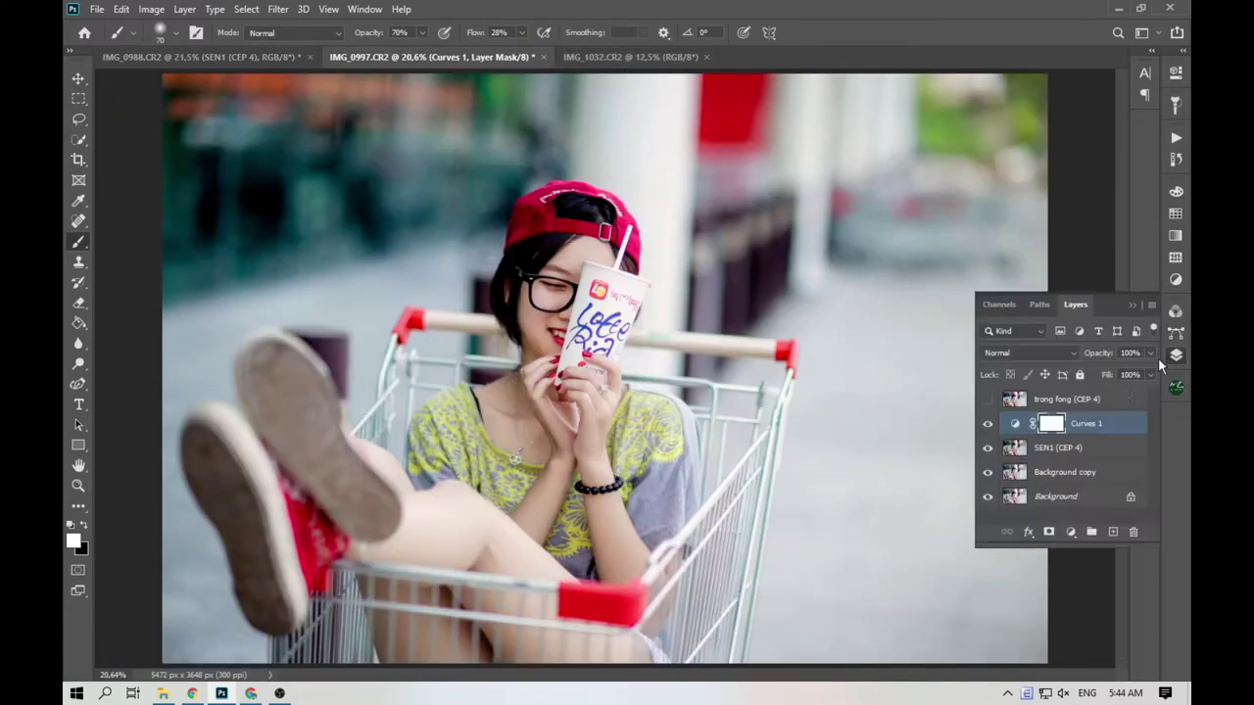
drag(1068, 401, 1133, 531)
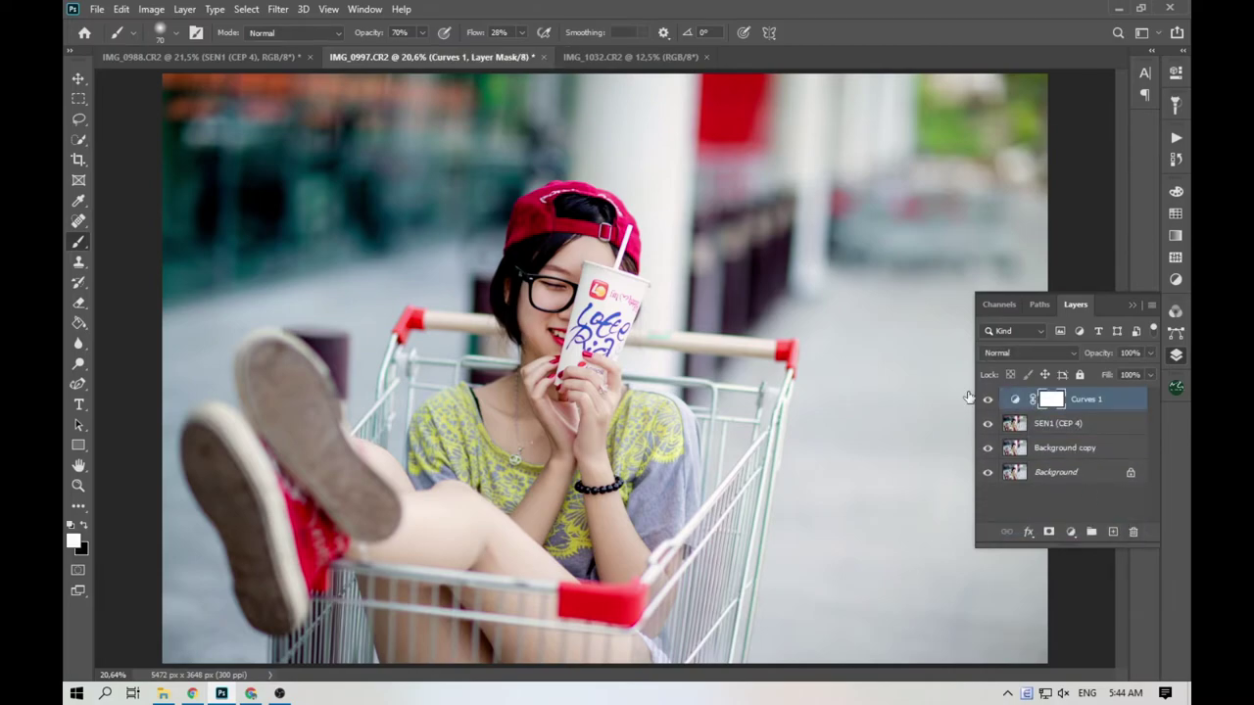
Add a Curves adjustment layer above SEN1 in IMG_0988 and slightly brighten the midtones.
click(298, 62)
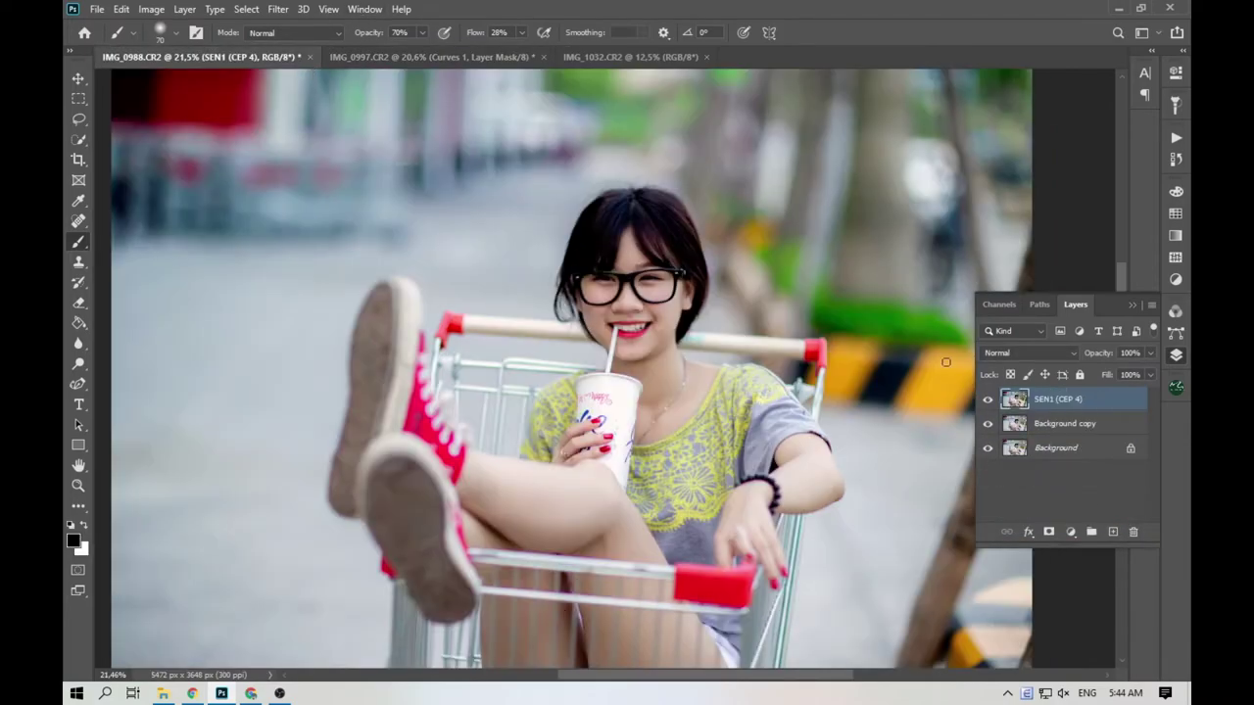
click(1081, 532)
click(1090, 343)
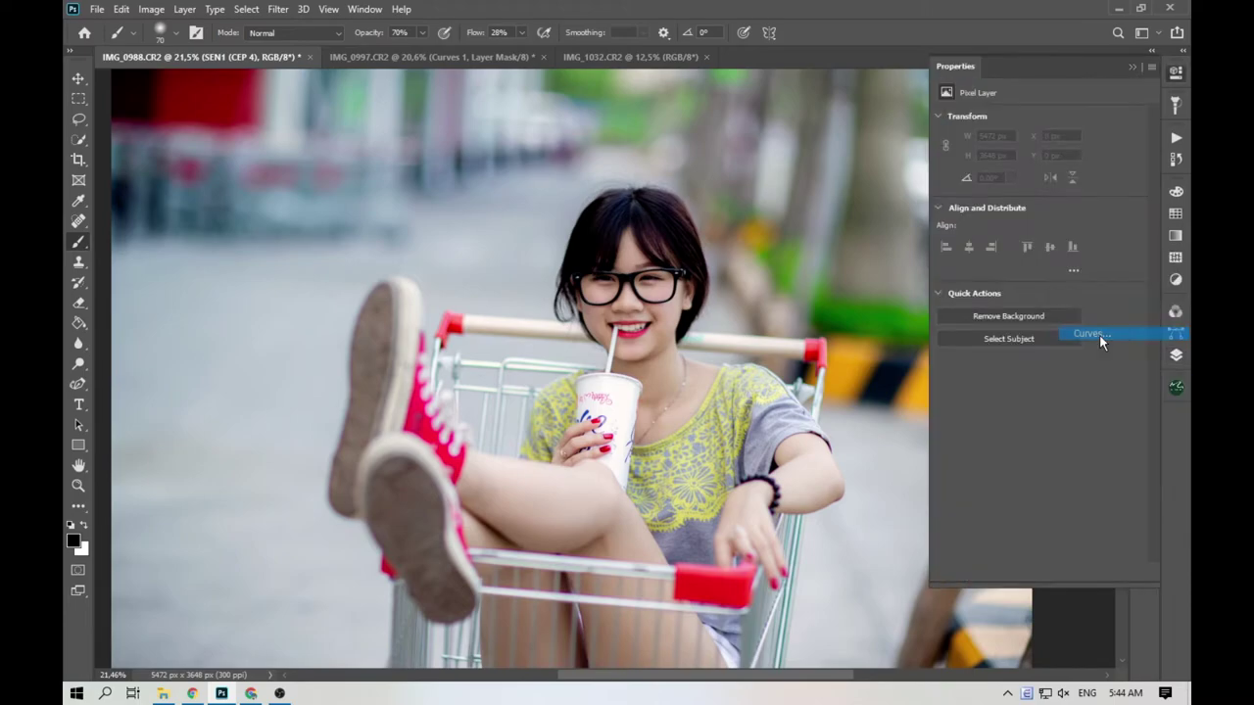
drag(1045, 244, 1039, 238)
Raise the Curves midtone point in IMG_0997 to input 120, output 137, and check it against IMG_0988.
click(436, 59)
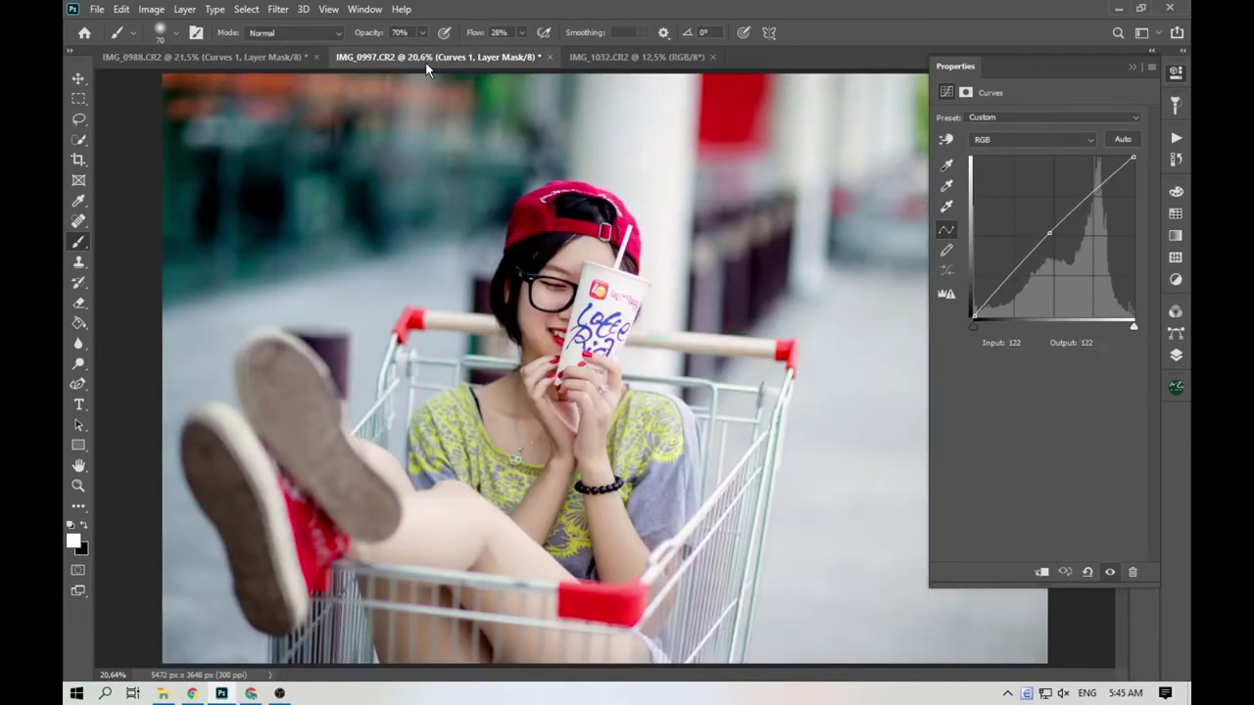
drag(1046, 232, 1045, 228)
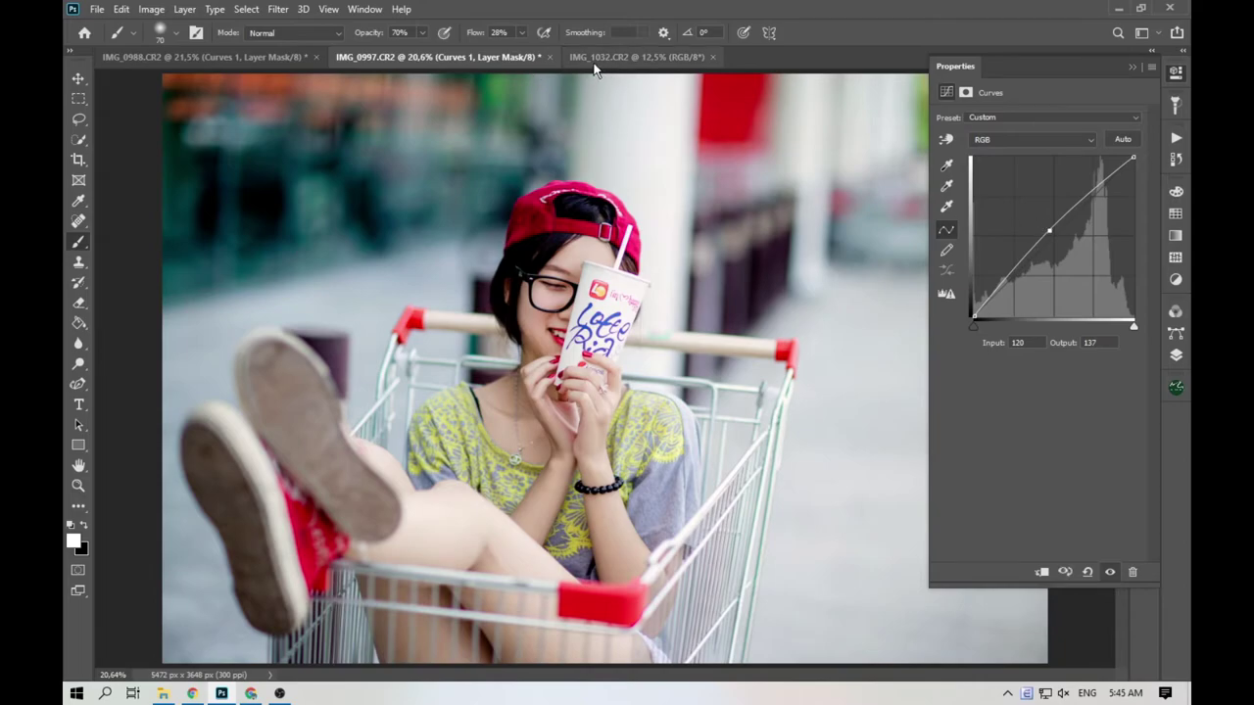
click(254, 55)
Switch to IMG_1032 and duplicate its Background layer for retouching.
click(641, 59)
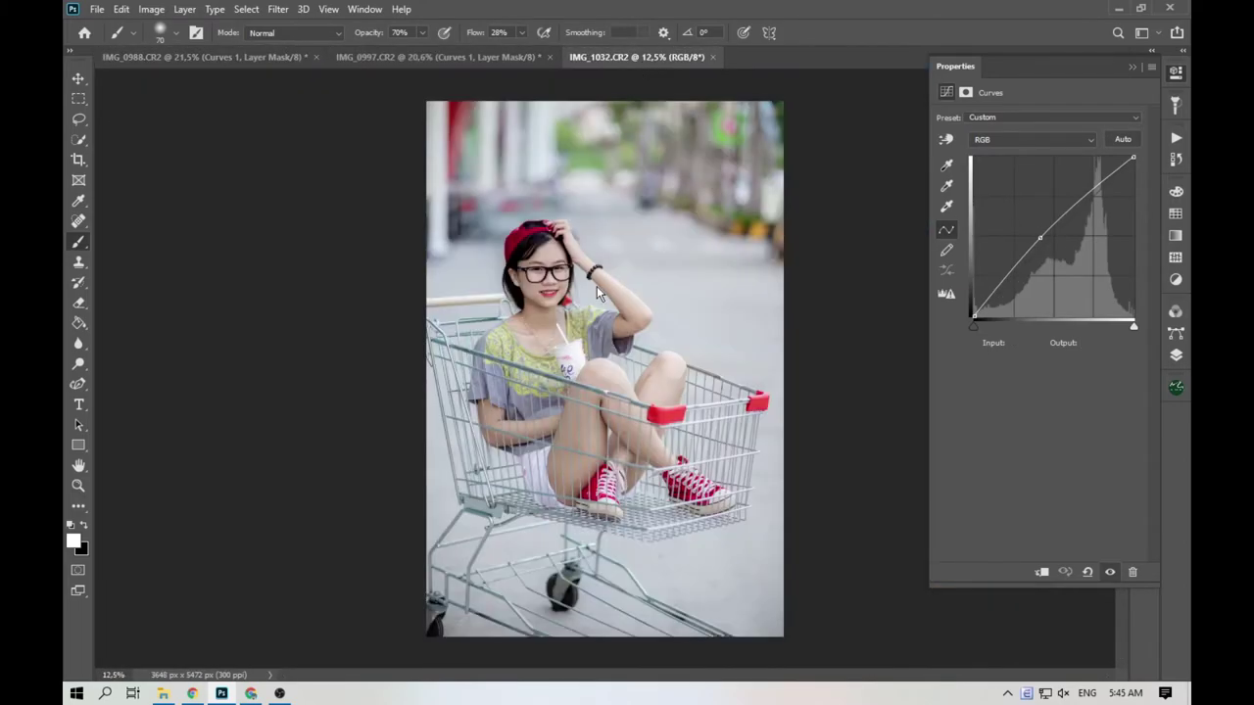
click(1175, 356)
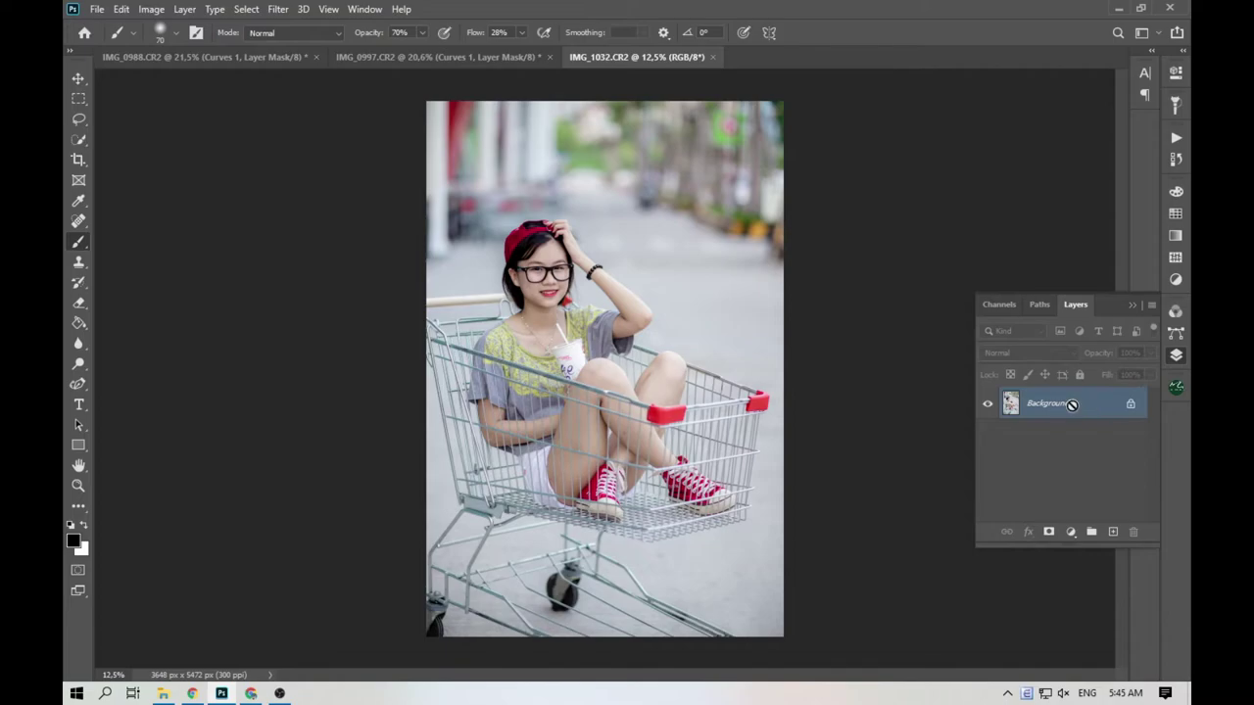
key(ctrl+j)
Remove the small blemishes on the cheeks, chin, nose and forehead in IMG_1032 with the Content-Aware Spot Healing Brush at size 10 to 15.
key(j)
scroll(541, 285, up, 10)
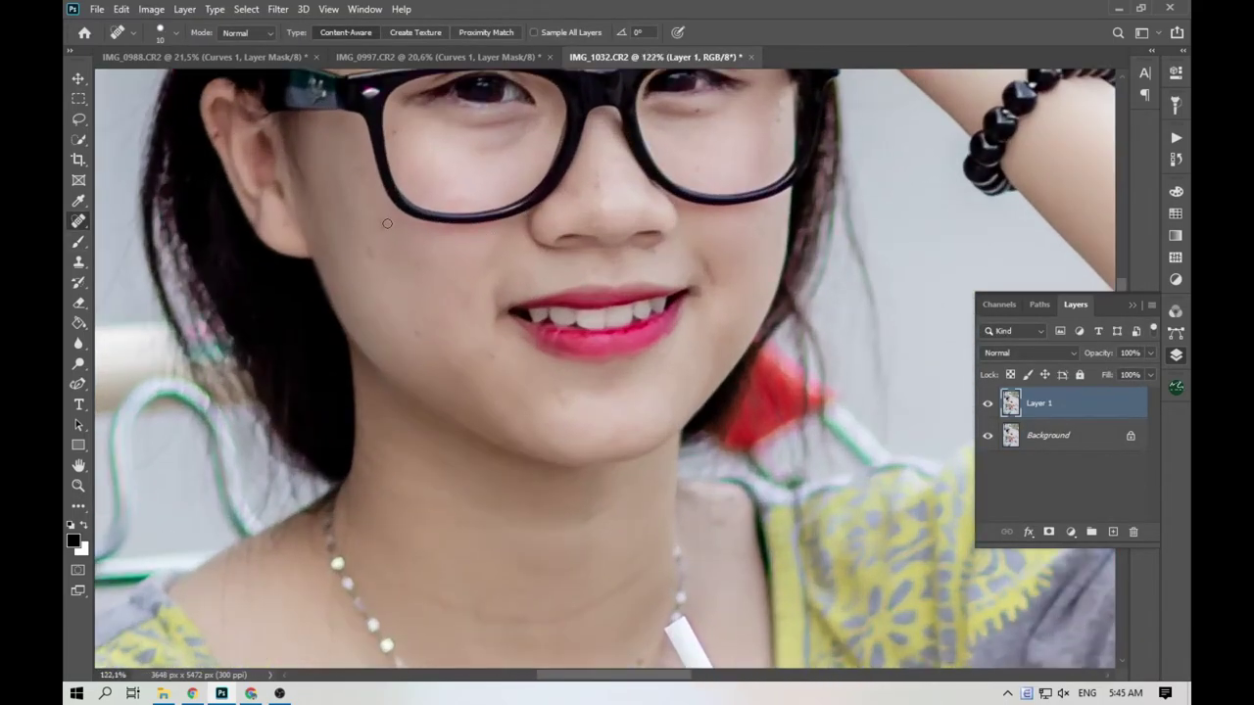
click(387, 229)
scroll(632, 210, up, 1)
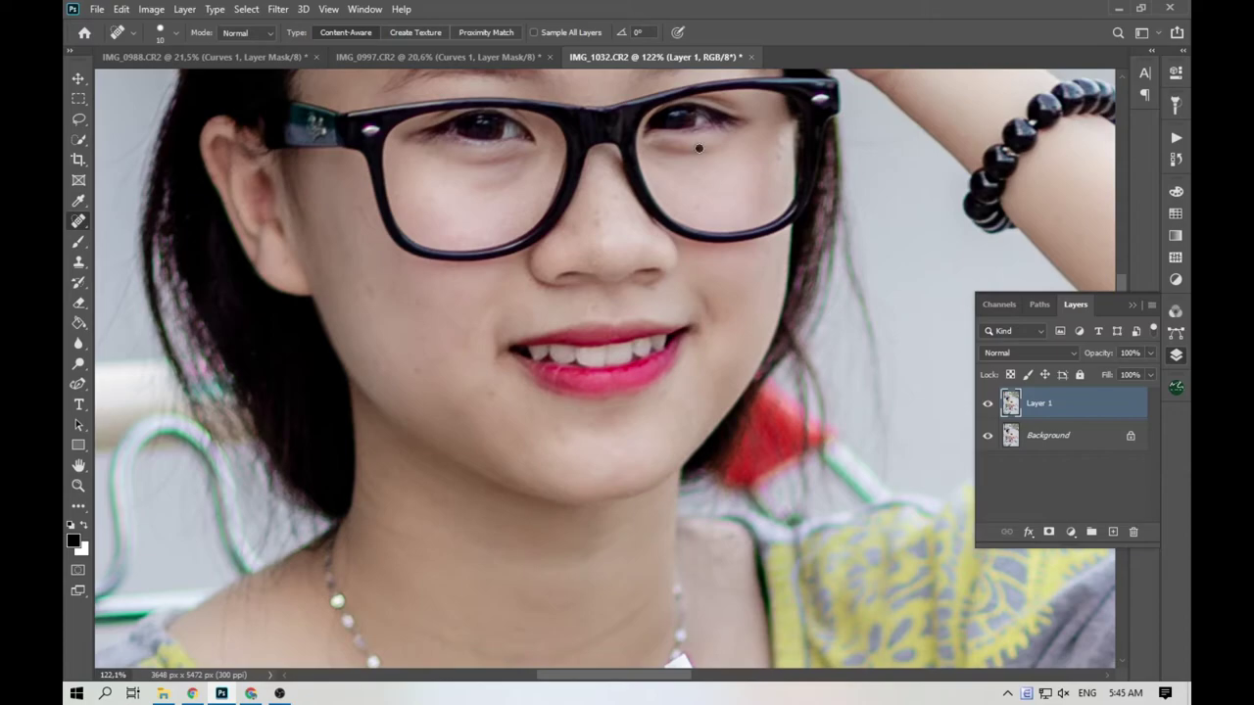
scroll(513, 373, down, 1)
click(414, 323)
click(373, 243)
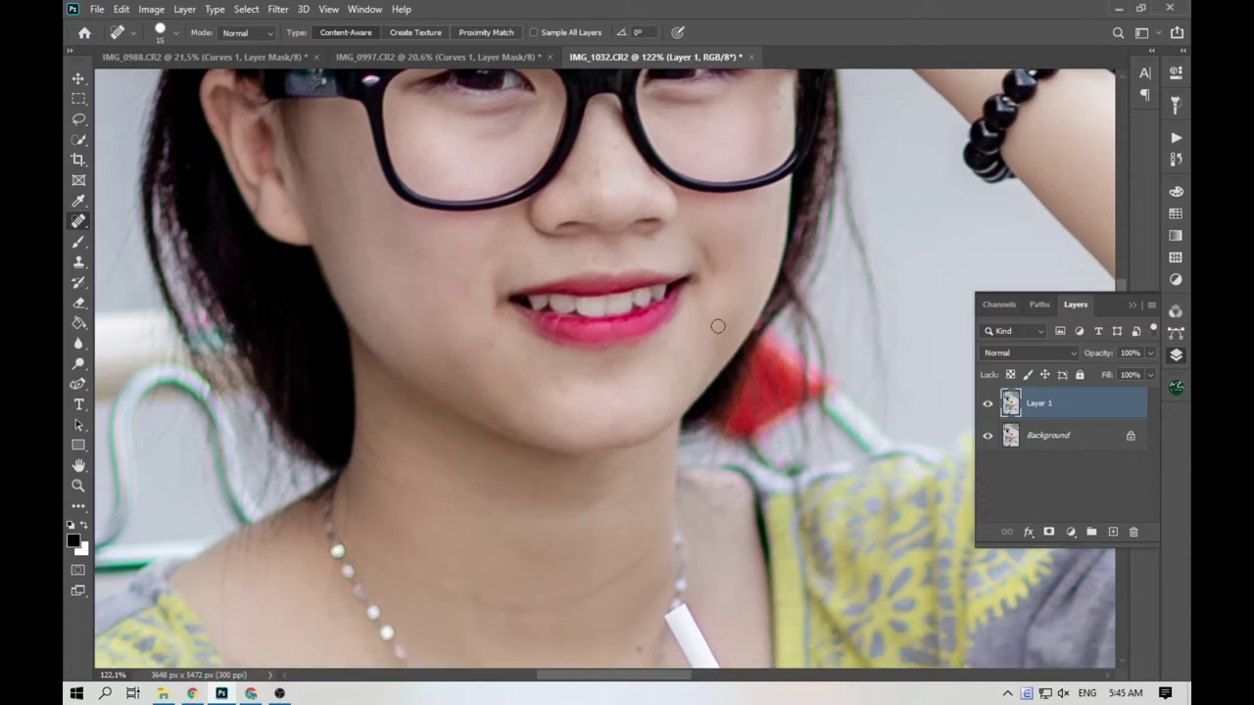
click(493, 348)
scroll(497, 392, up, 1)
click(595, 213)
scroll(593, 245, up, 2)
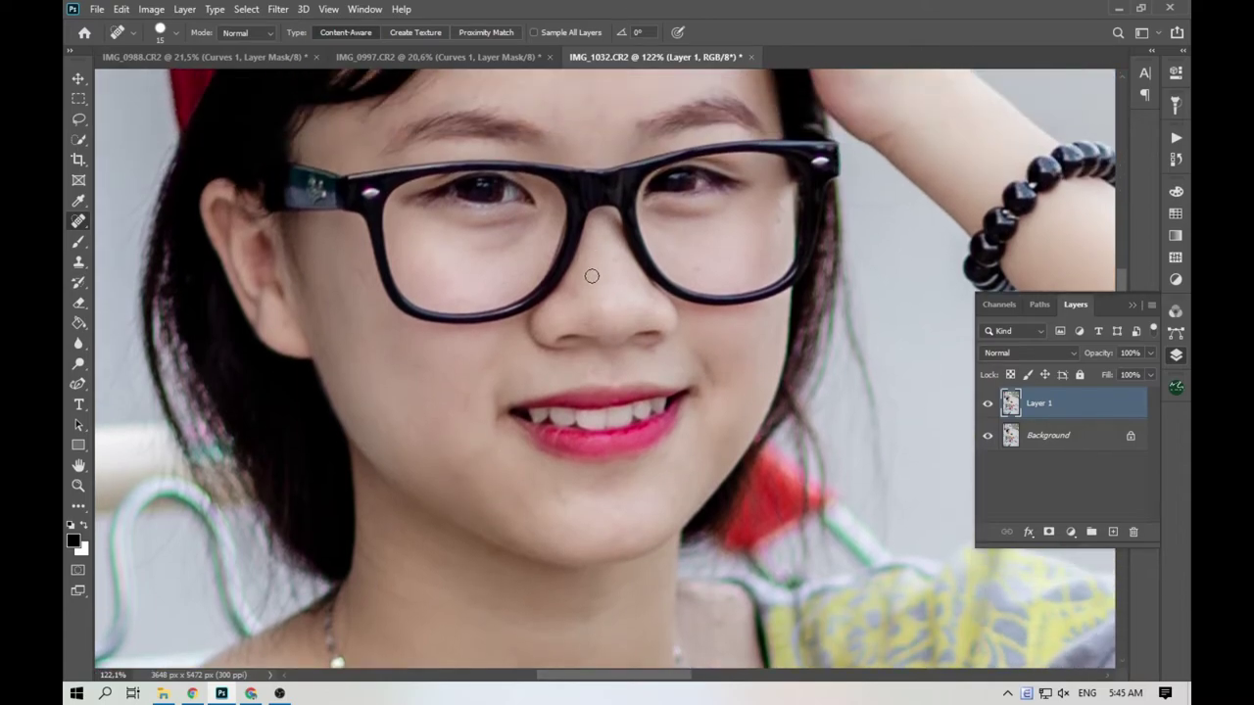
scroll(608, 265, up, 3)
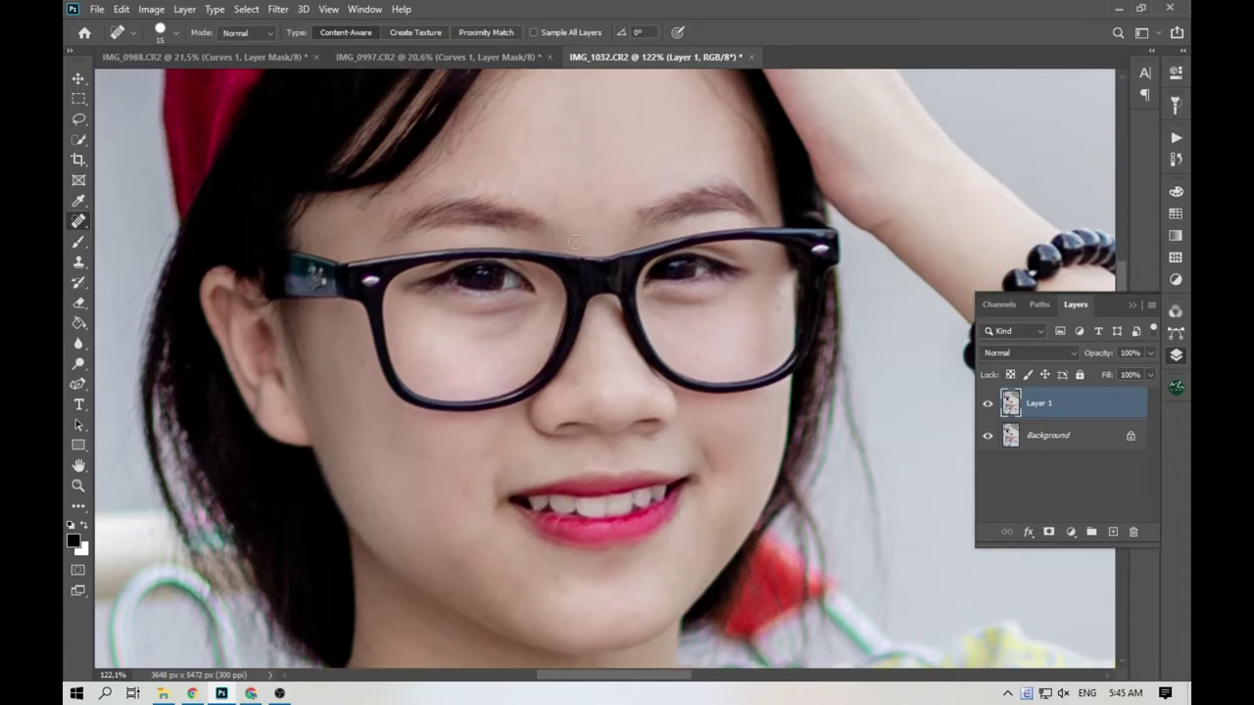
click(577, 116)
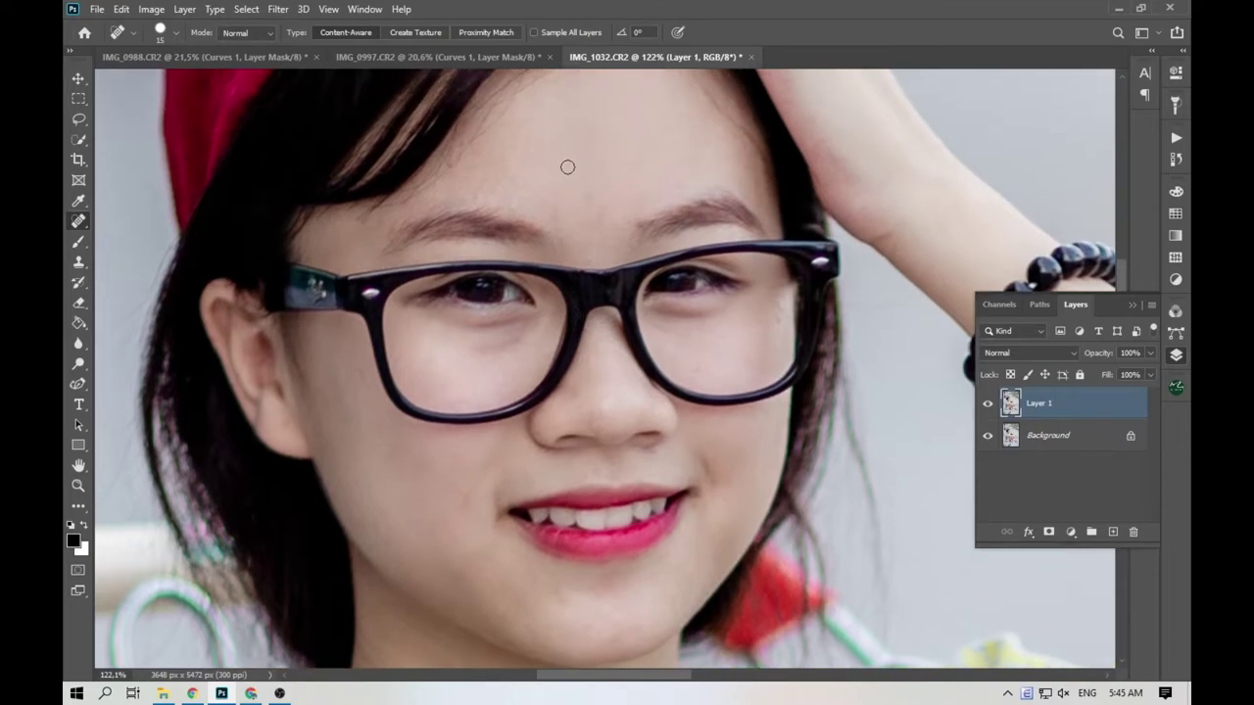
Heal the dark spot on the neck beside the necklace and check the chest for further blemishes.
scroll(567, 255, down, 10)
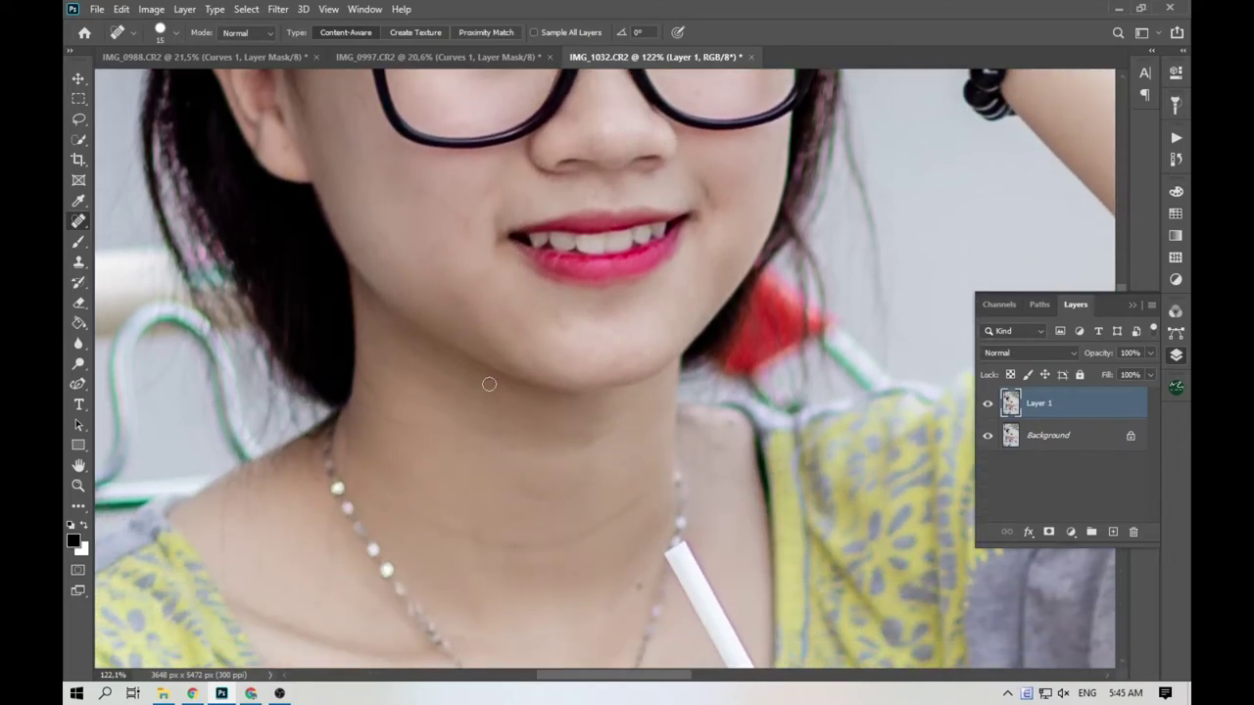
scroll(490, 385, down, 4)
click(634, 466)
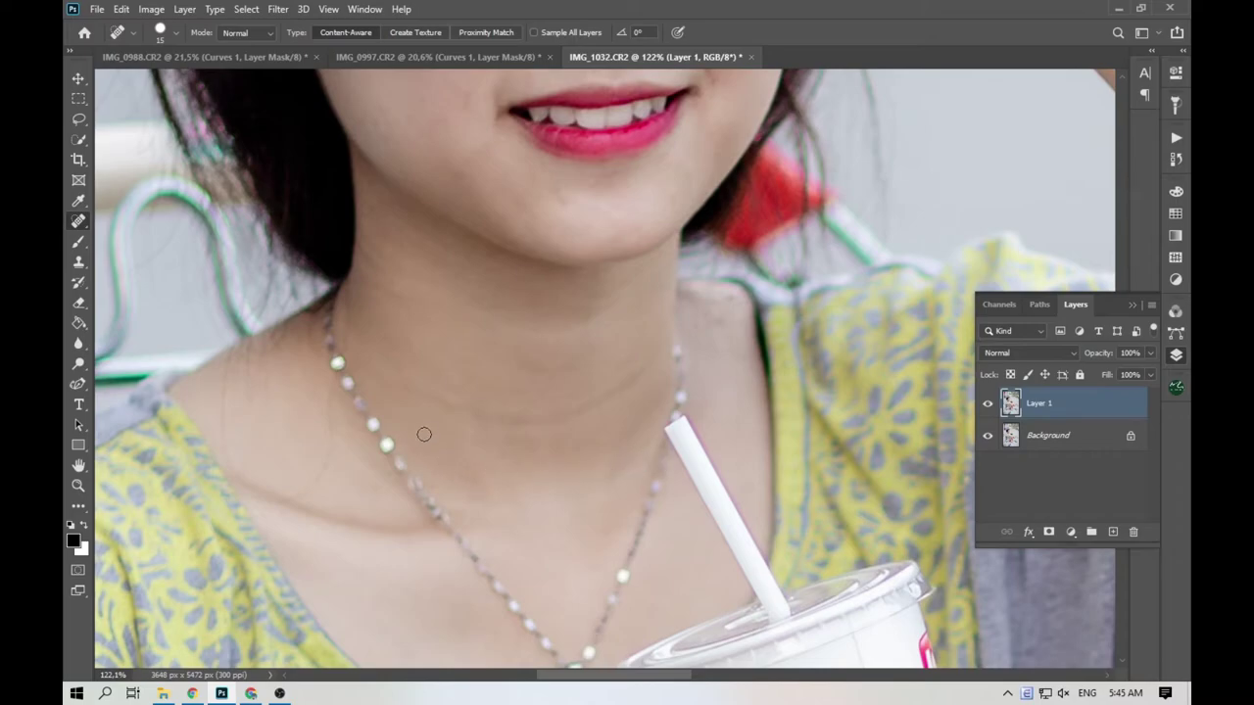
scroll(424, 431, down, 5)
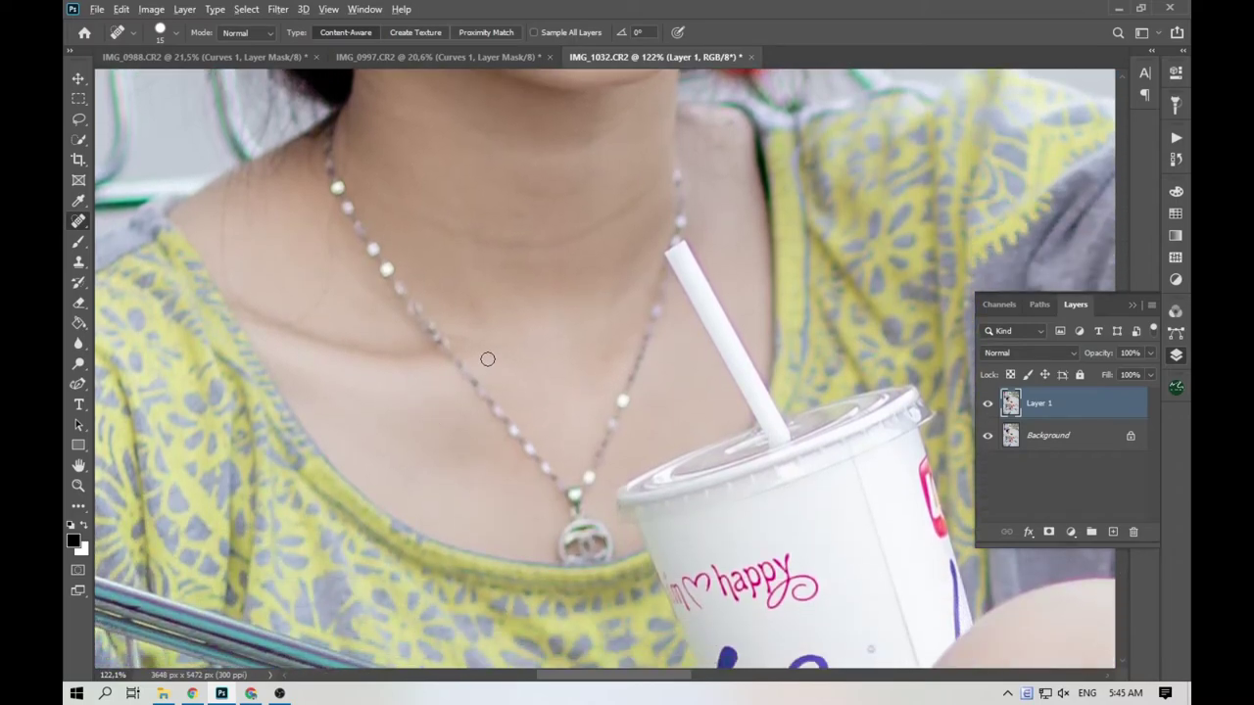
scroll(487, 359, down, 6)
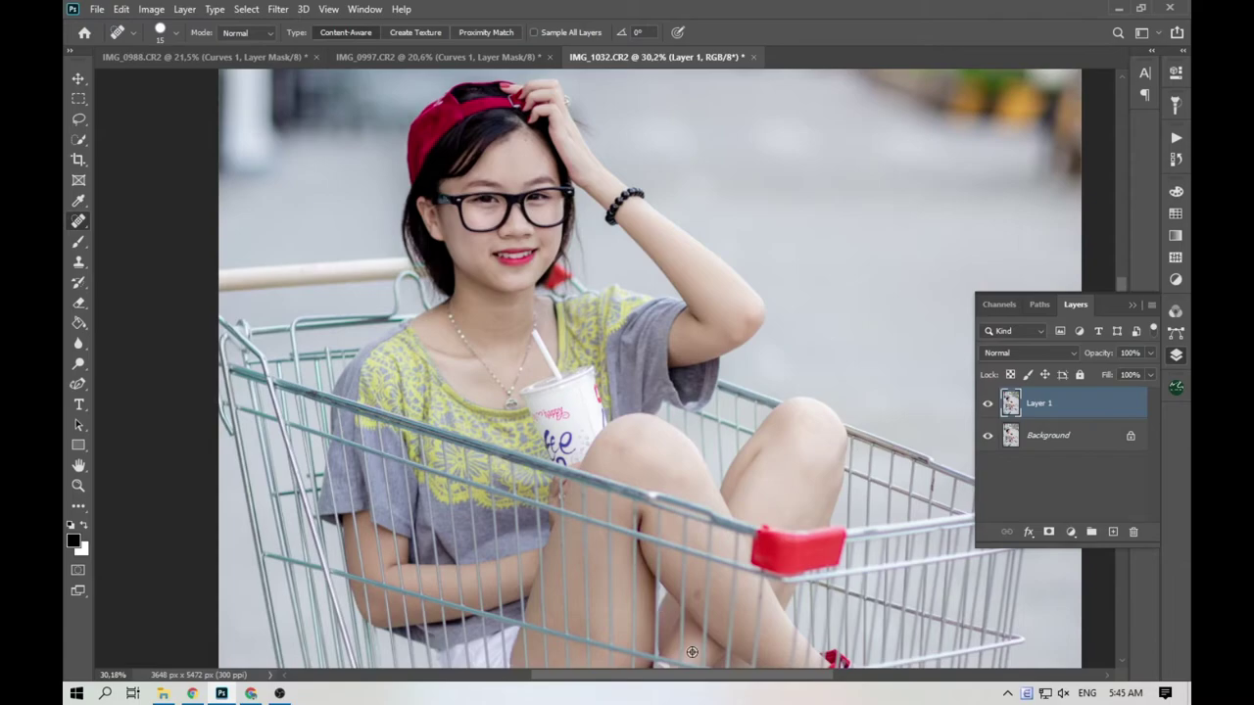
Clean up skin spots on the legs with the Spot Healing Brush at size 30, checking the raised arm as well.
scroll(692, 652, up, 6)
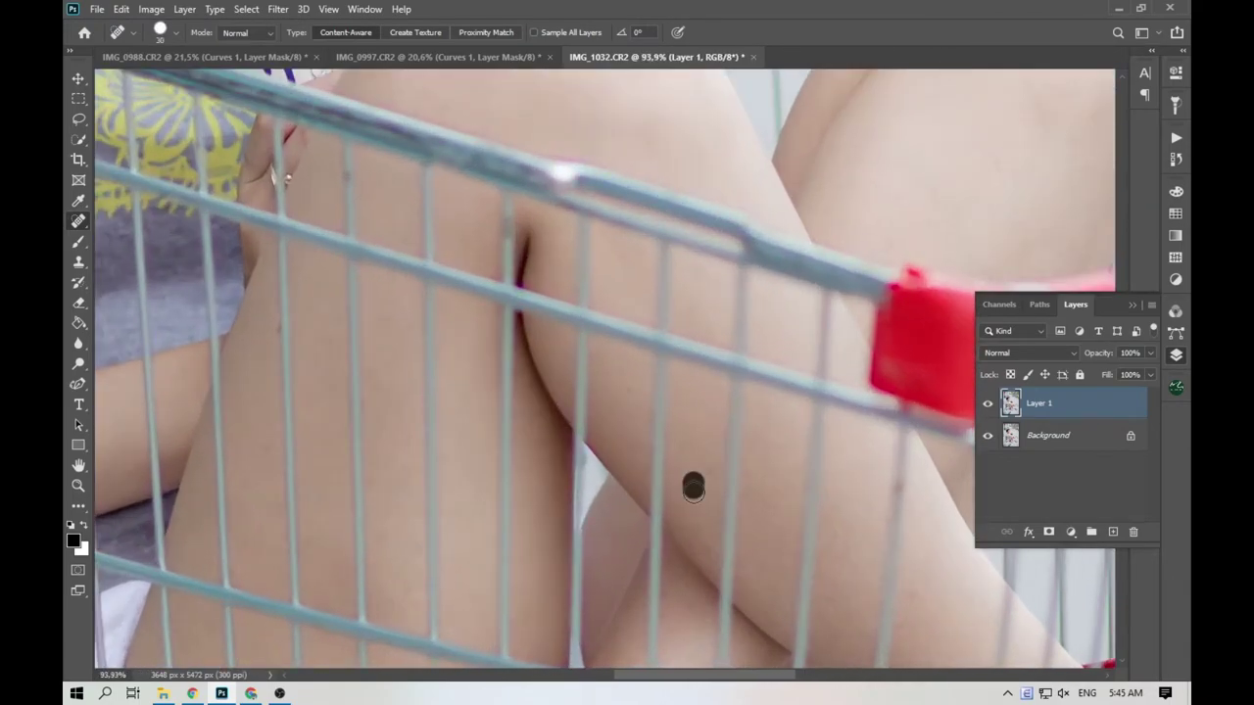
scroll(587, 441, down, 3)
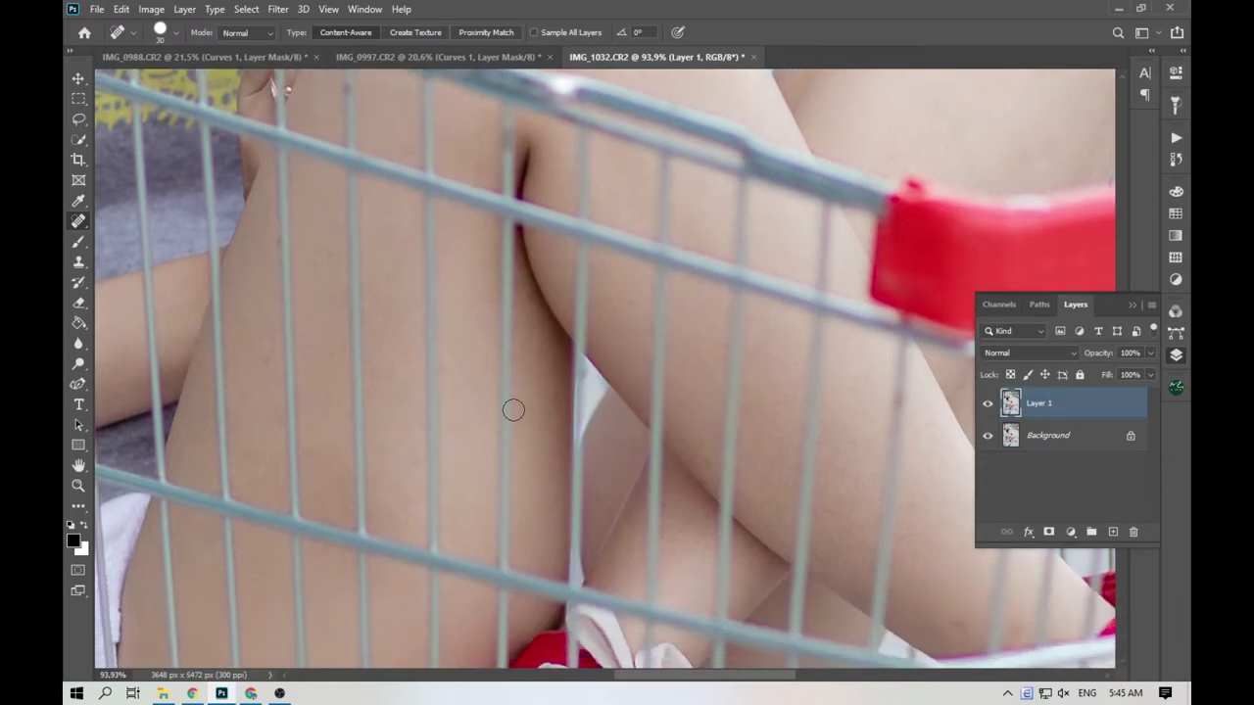
mouse_move(391, 464)
mouse_down()
mouse_move(666, 252)
mouse_move(669, 532)
mouse_move(685, 647)
mouse_move(820, 568)
mouse_move(671, 331)
mouse_move(719, 512)
mouse_move(540, 316)
mouse_move(918, 490)
mouse_move(939, 533)
mouse_move(958, 538)
mouse_up()
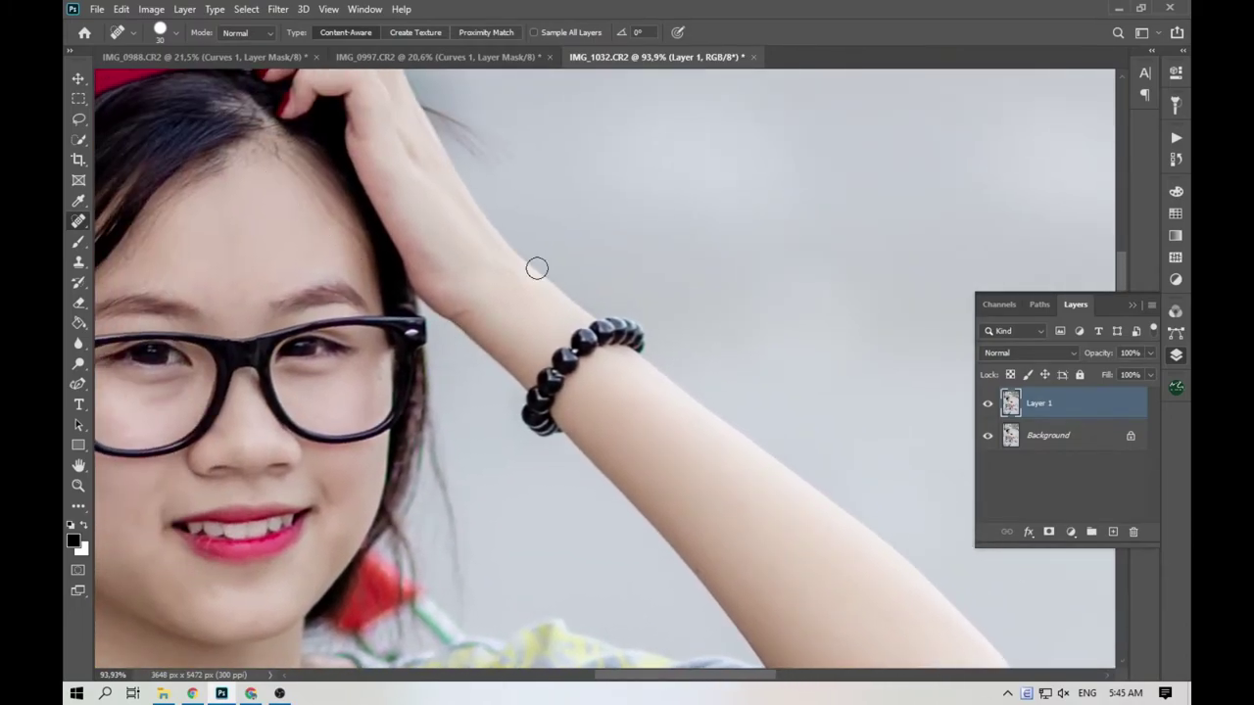
mouse_move(643, 308)
mouse_down()
mouse_move(579, 190)
mouse_move(722, 601)
mouse_move(708, 255)
mouse_move(611, 244)
mouse_move(823, 263)
mouse_up()
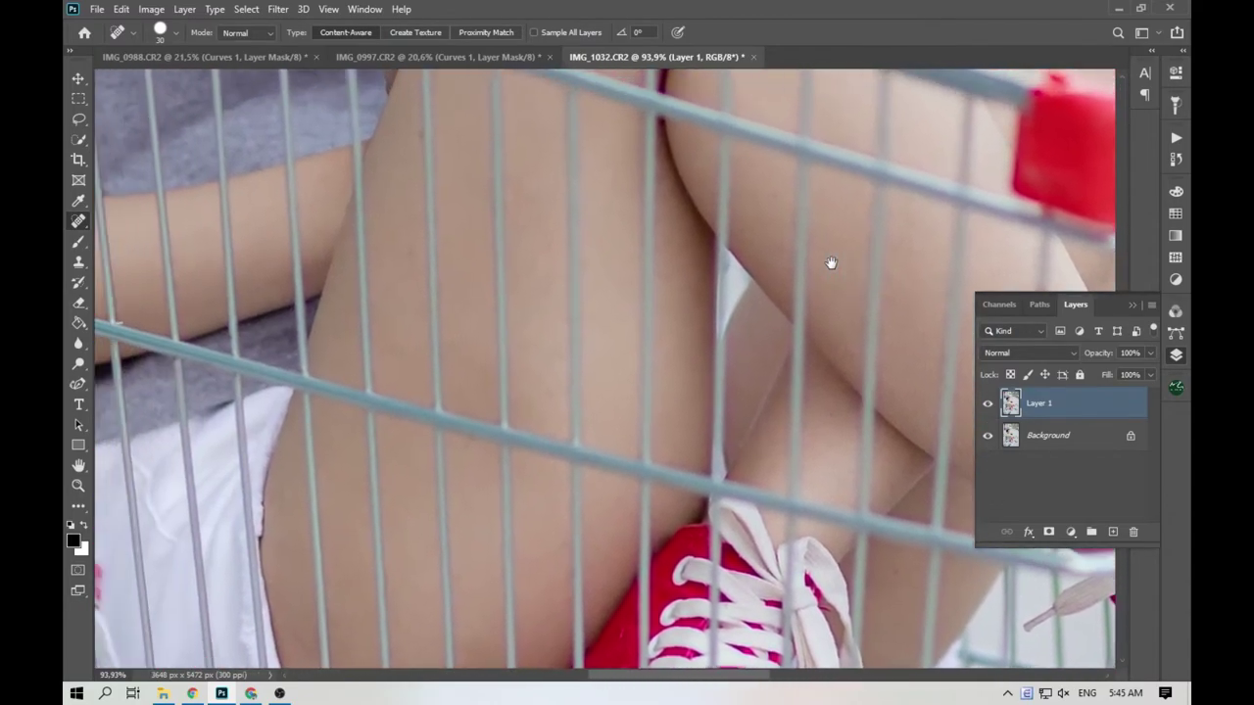
Merge the retouched layer into the Background and run the Min da 4 skin-smoothing action, then fit the photo to the window.
key(F12)
key(F7)
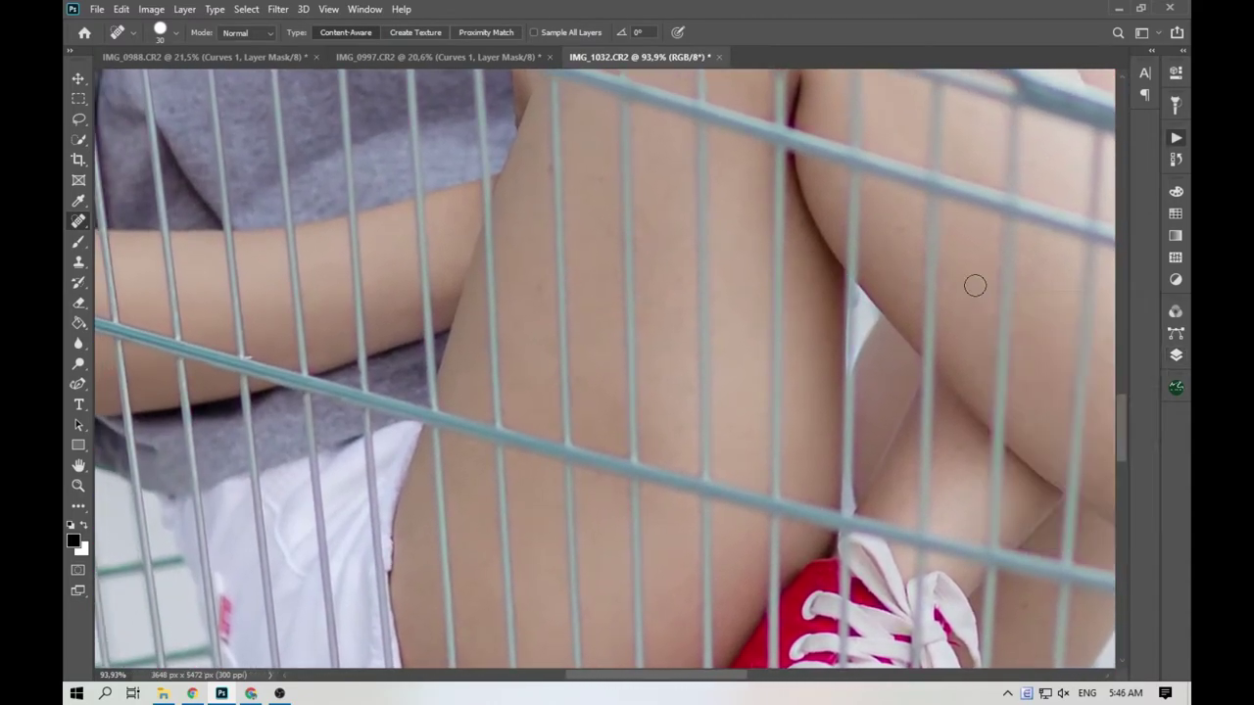
key(alt+F9)
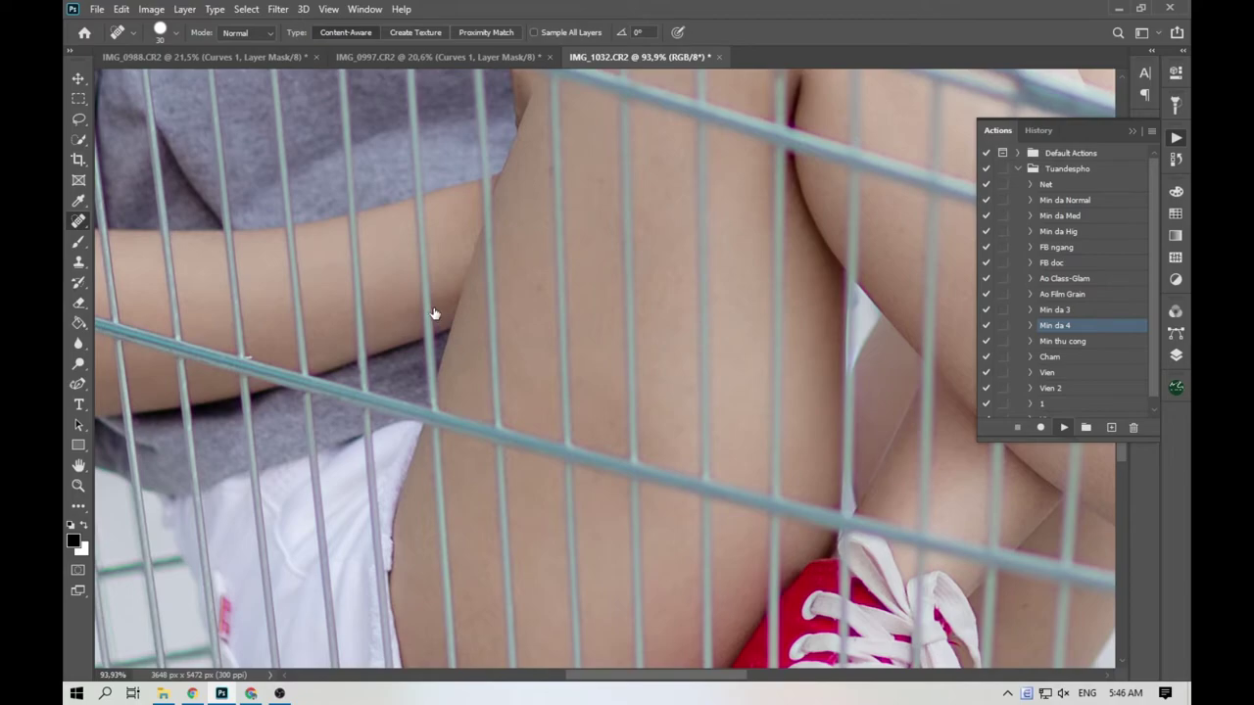
key(F3)
key(ctrl+0)
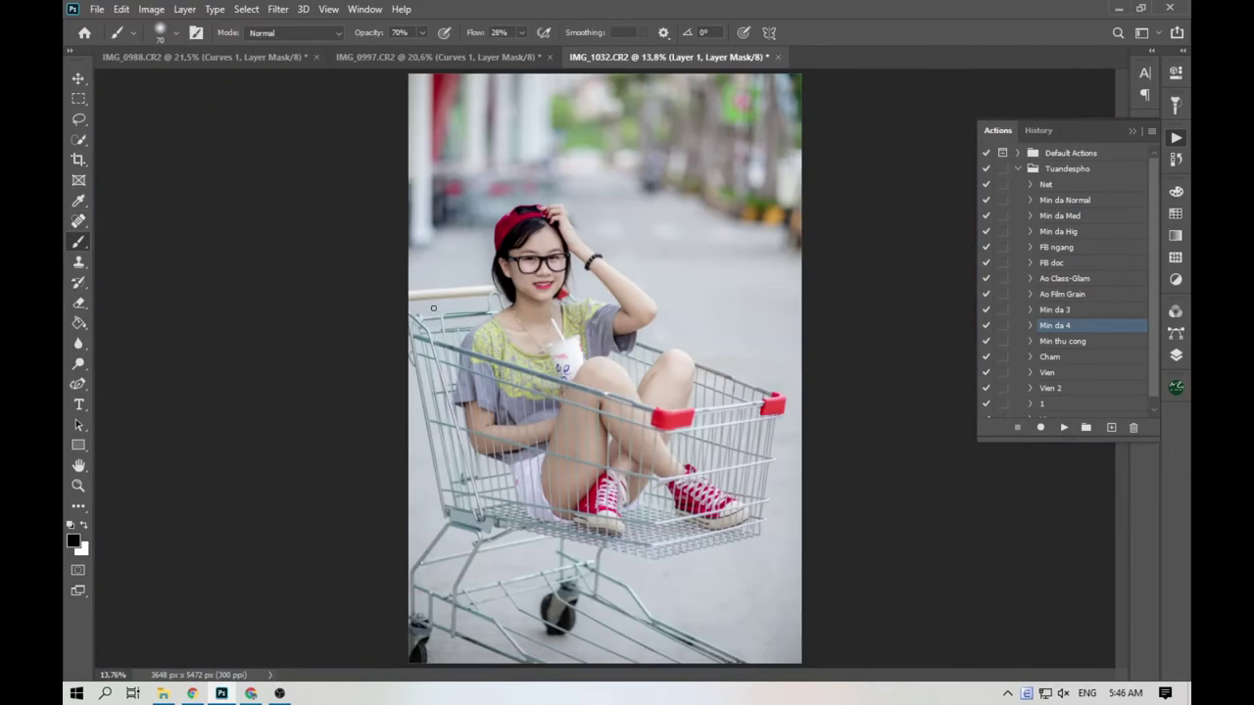
Paint white on the Layer 1 mask over the face to reveal the skin smoothing, using brush sizes 80 down to 50.
scroll(473, 256, up, 8)
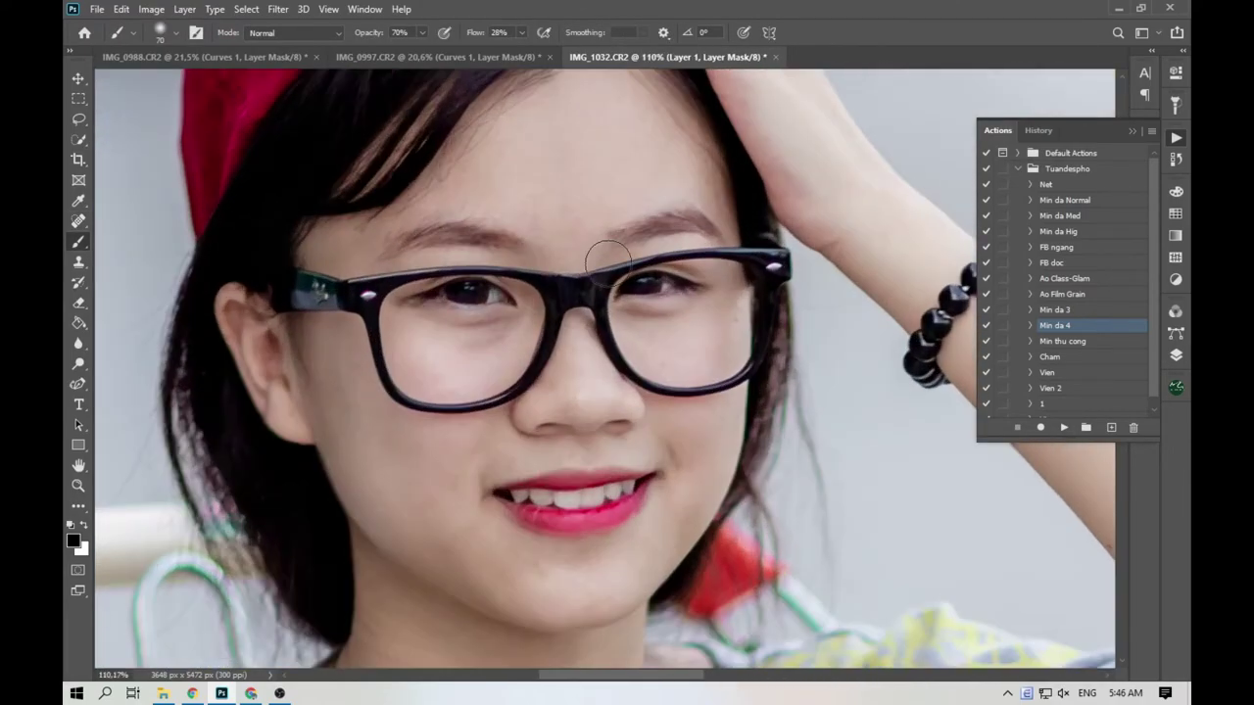
key(bracketright)
key(bracketright)
key(bracketright)
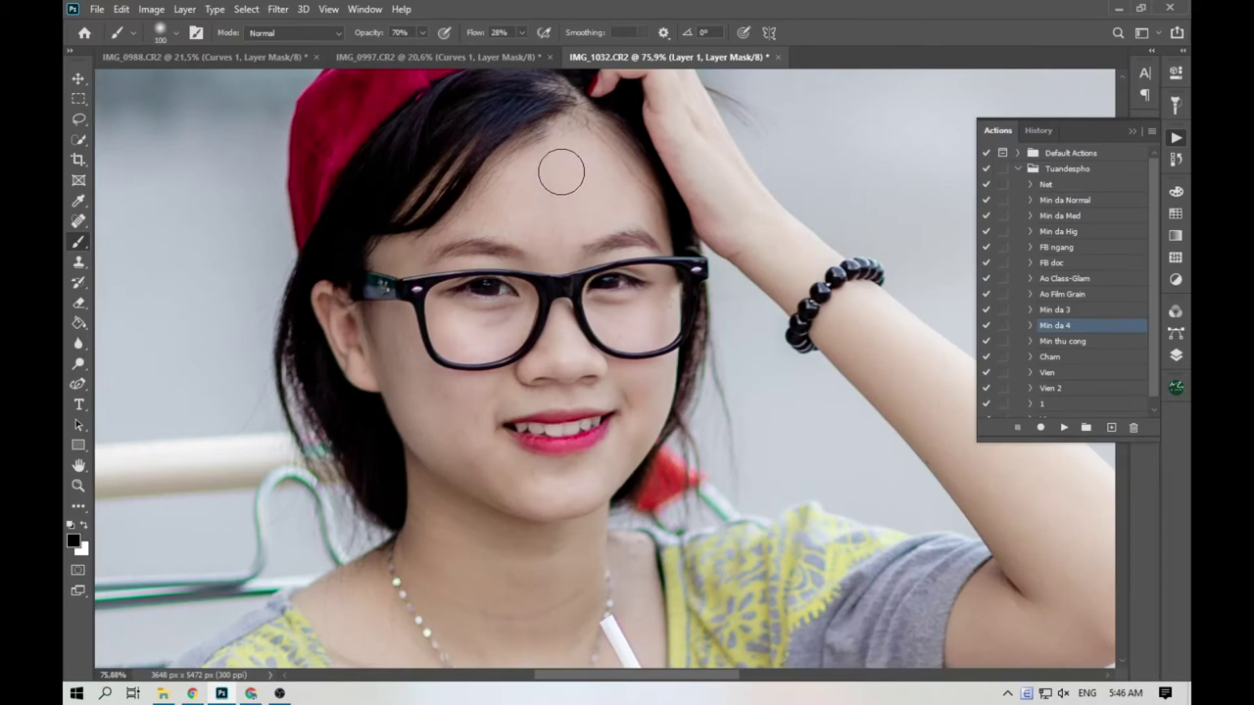
key(bracketleft)
key(x)
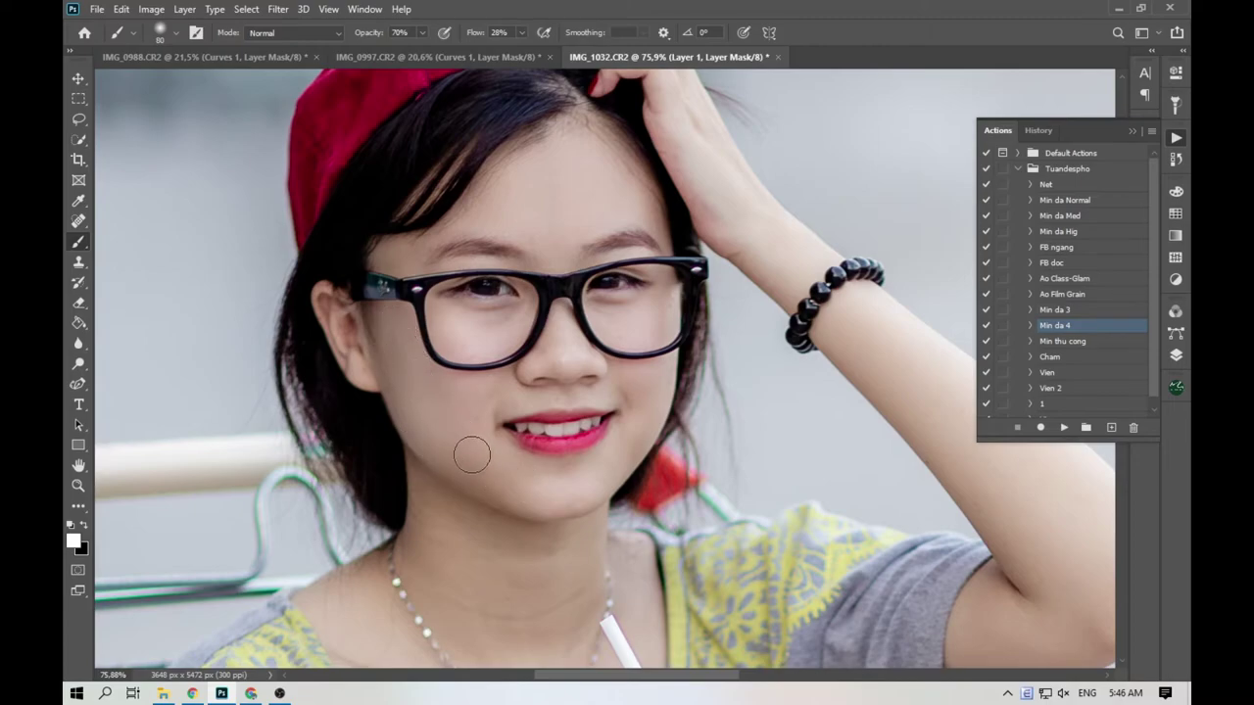
key(bracketleft)
key(bracketleft)
key(bracketleft)
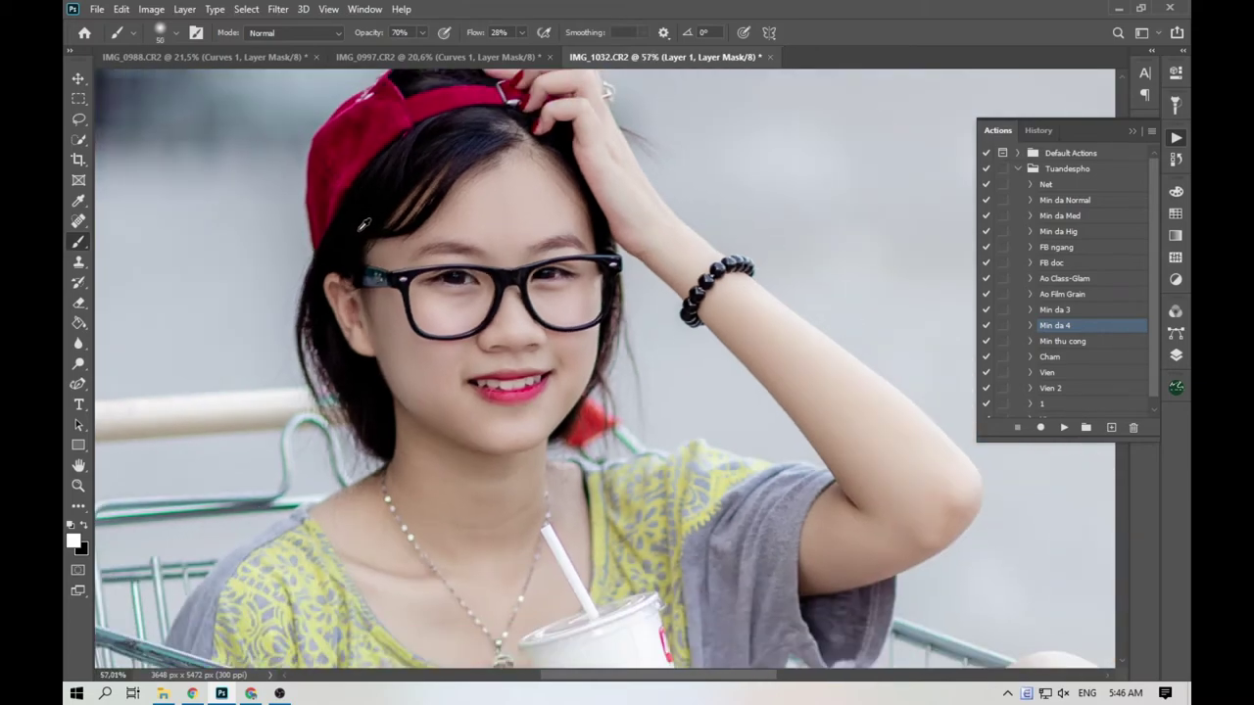
Extend the skin smoothing over the neck and chest on the layer mask with a white brush at size 90.
scroll(435, 465, down, 2)
key(bracketright)
key(bracketright)
key(bracketright)
key(bracketright)
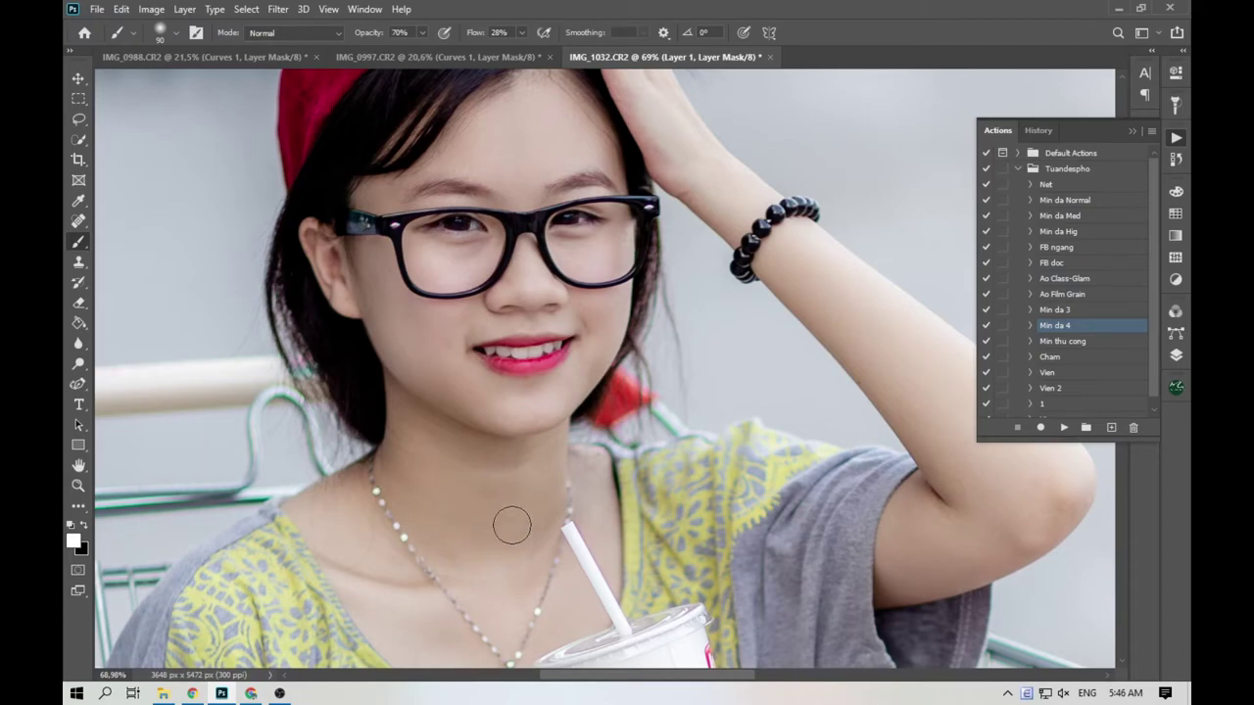
Reveal the skin smoothing on the knees and legs by painting the layer mask with the size 90 brush.
scroll(471, 479, down, 5)
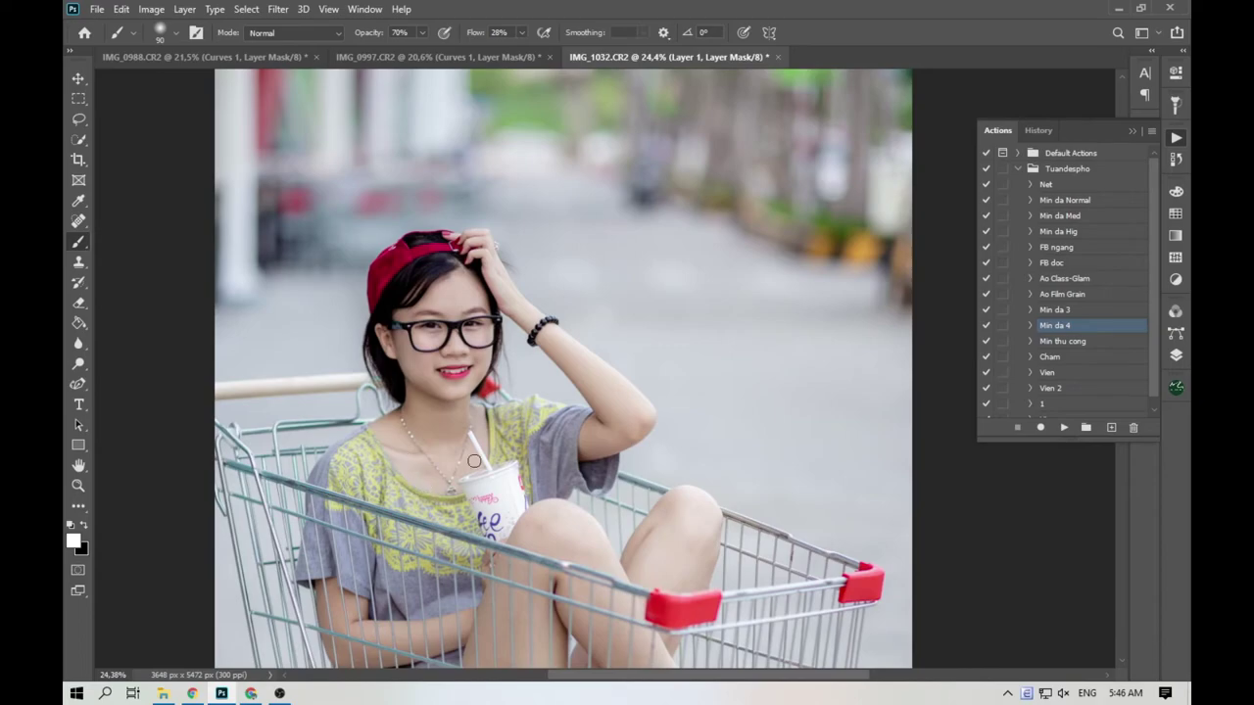
scroll(550, 587, up, 3)
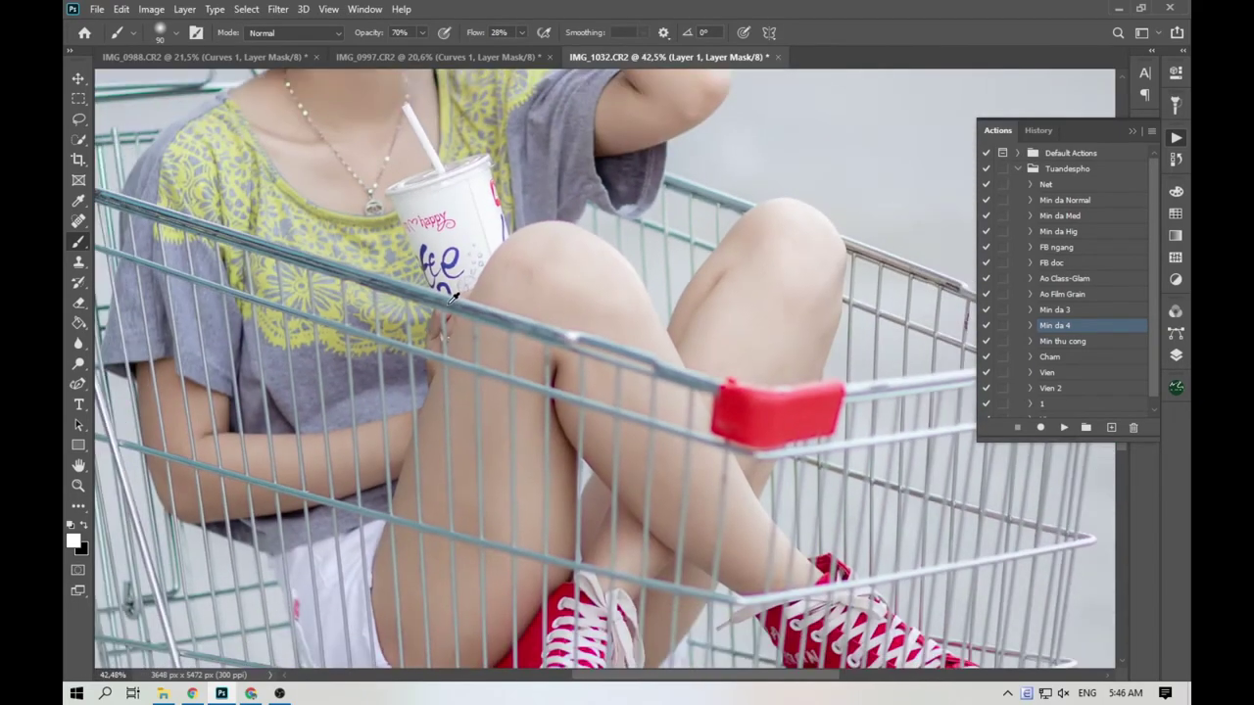
scroll(517, 238, up, 3)
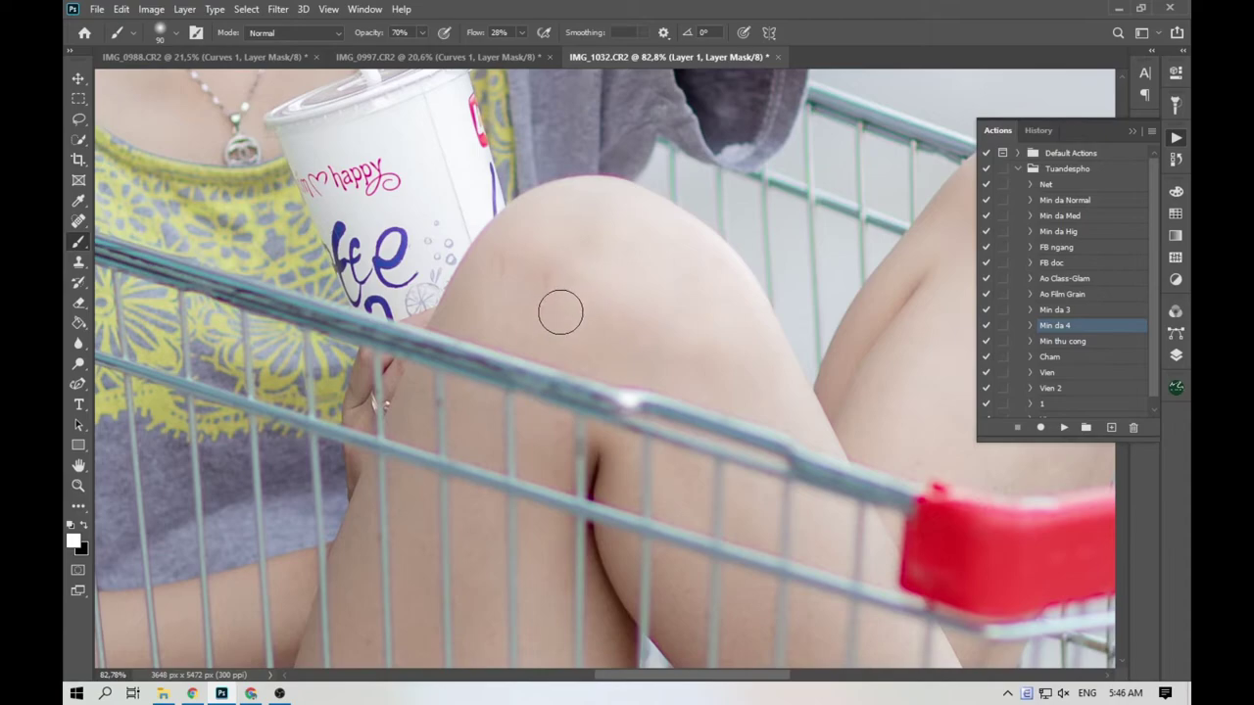
scroll(672, 360, down, 6)
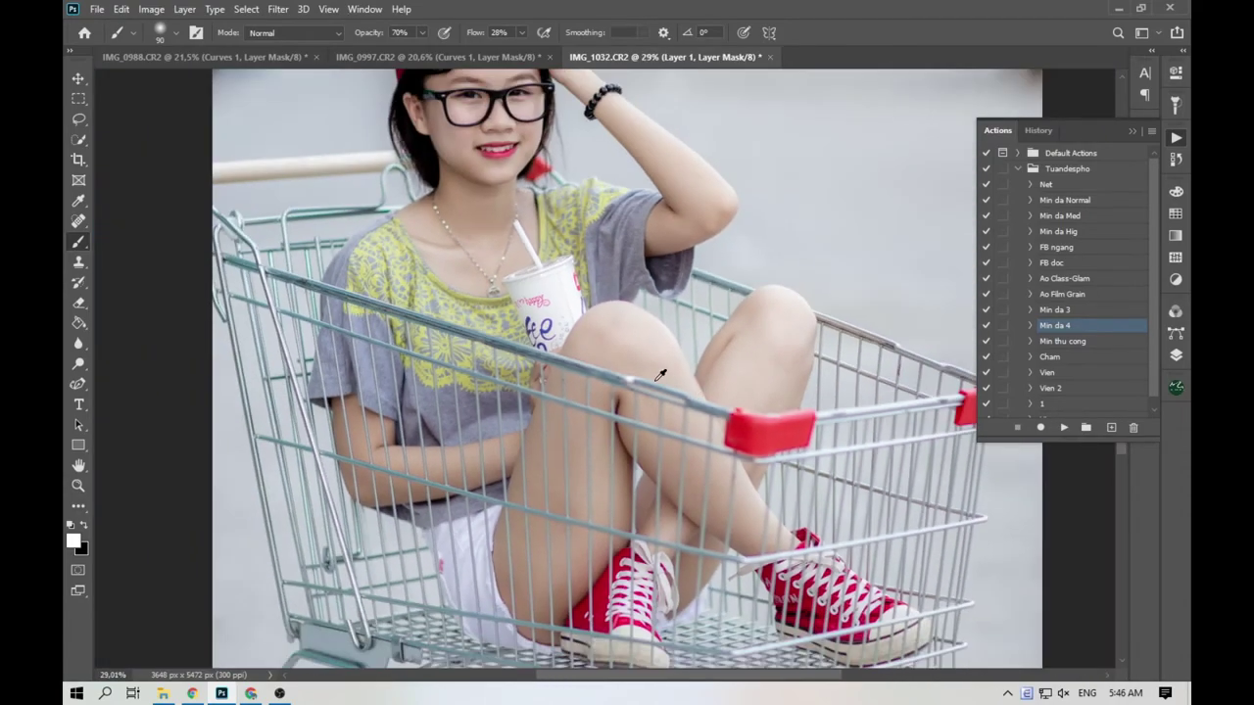
scroll(553, 278, up, 1)
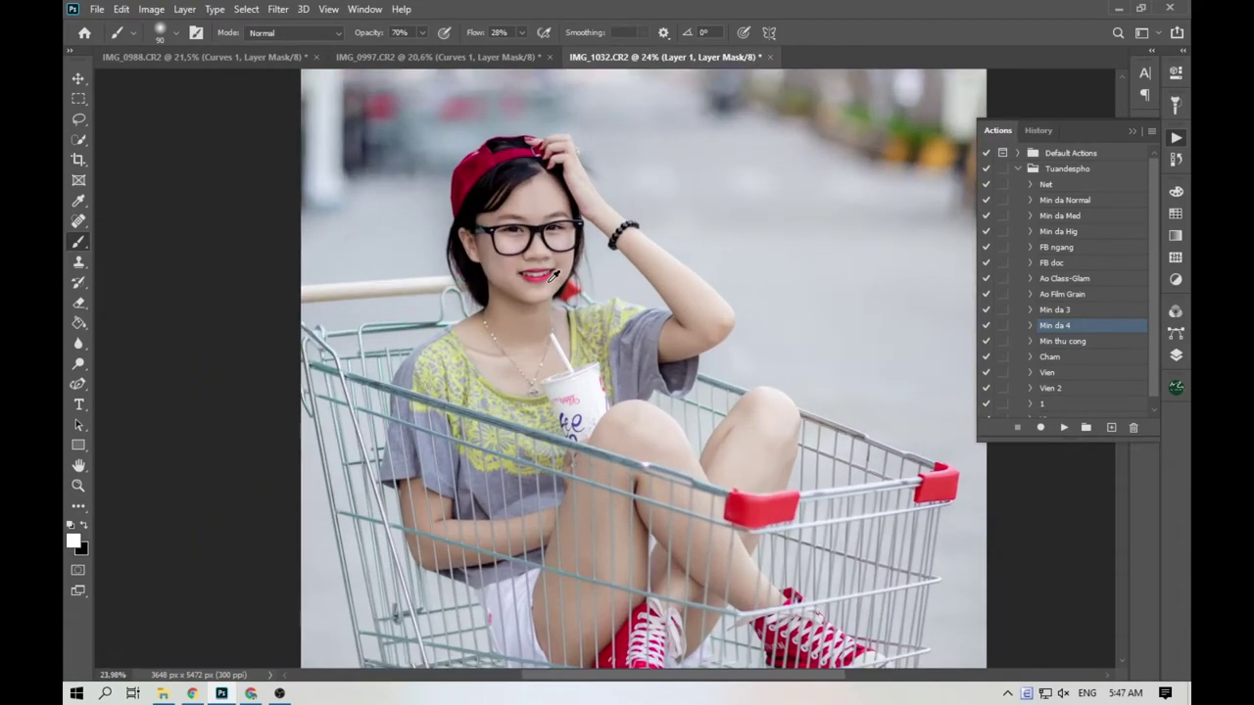
Paint the smoothing mask over the remaining arm and leg skin with a larger white brush, size 150 to 175.
key(bracketright)
key(bracketright)
key(bracketright)
scroll(490, 441, down, 1)
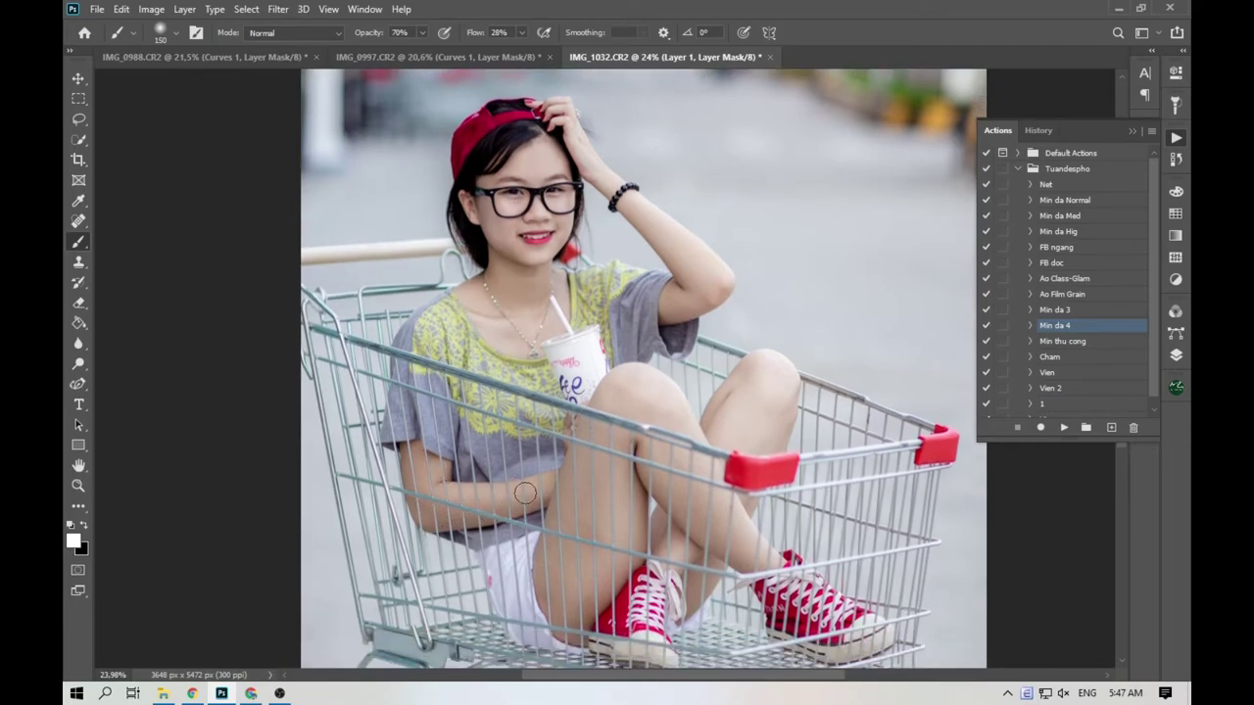
key(bracketright)
Merge all visible layers of IMG_1032 and duplicate the resulting Background layer.
key(ctrl+shift+e)
click(1175, 354)
drag(1063, 405, 1113, 531)
Apply the Color Efex Pro 4 recipe SEN1 to the Background copy layer of IMG_1032.
click(278, 9)
mouse_move(378, 380)
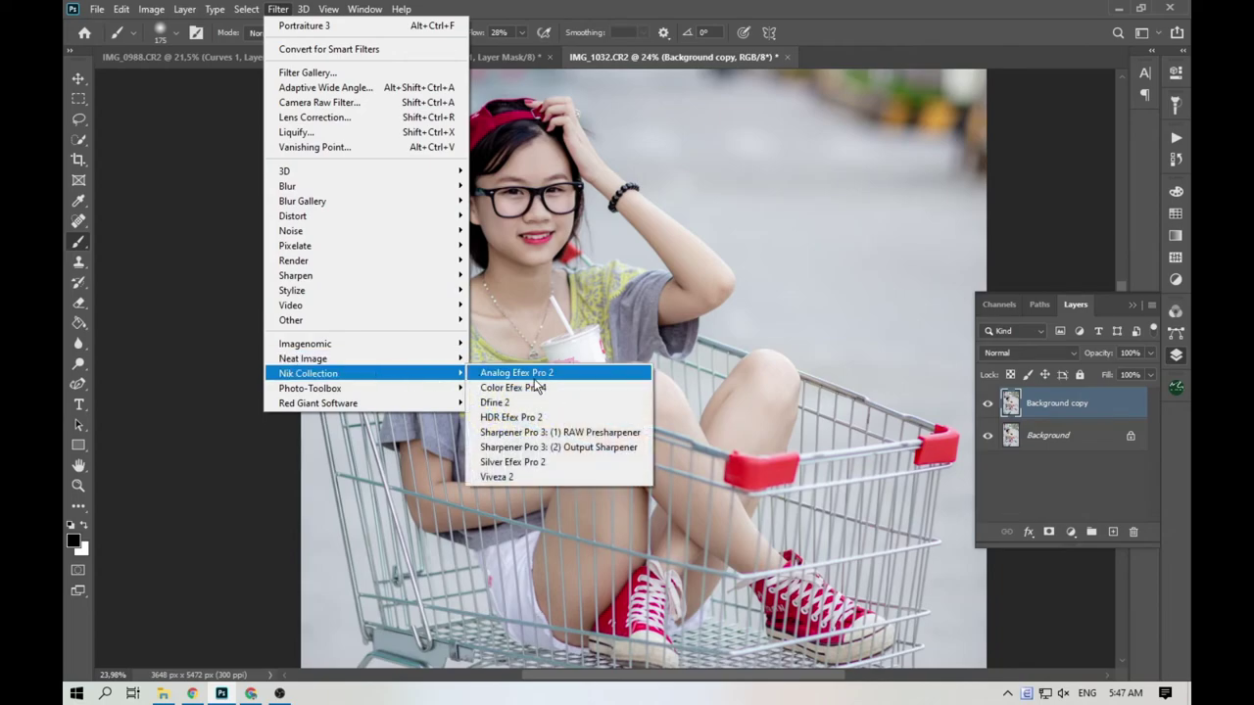
click(529, 374)
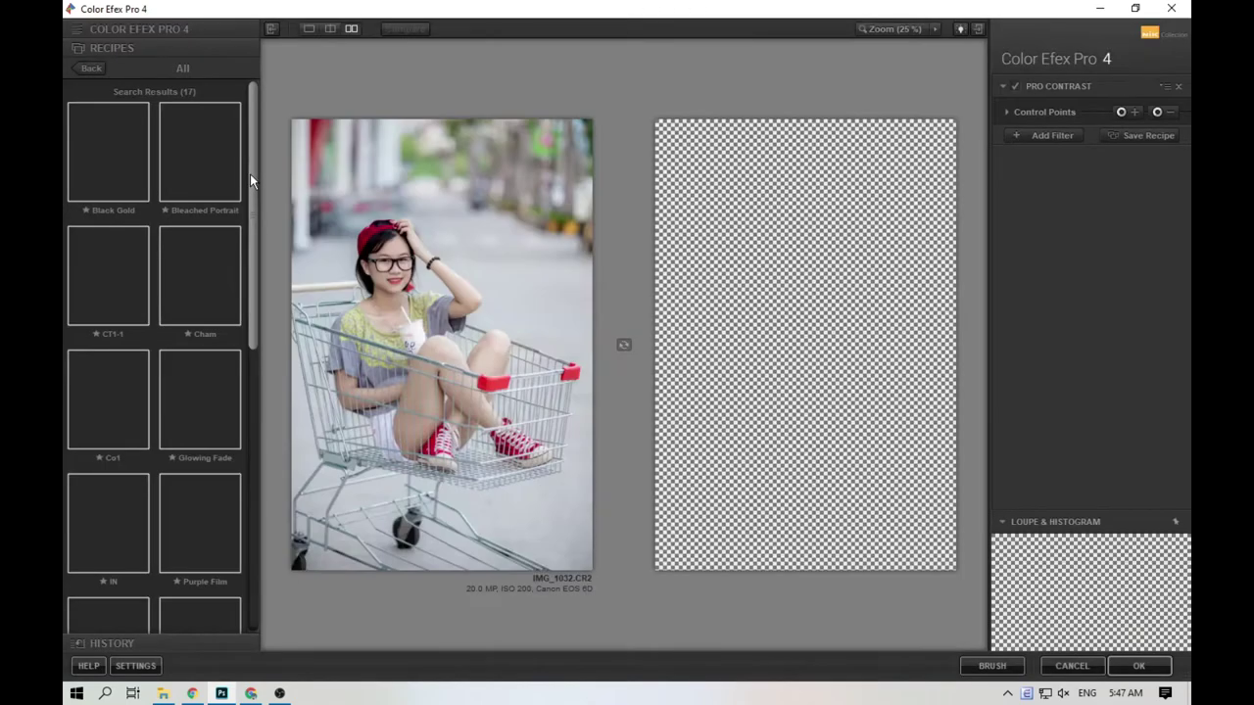
drag(251, 173, 259, 397)
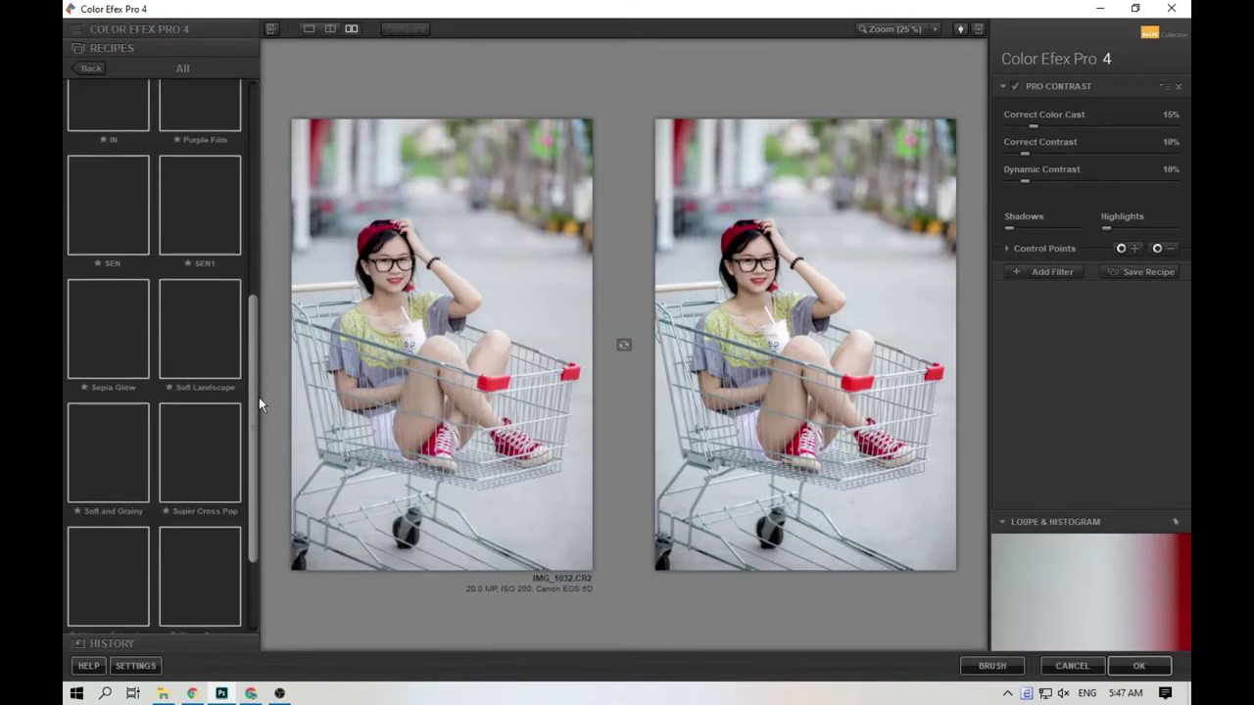
click(196, 172)
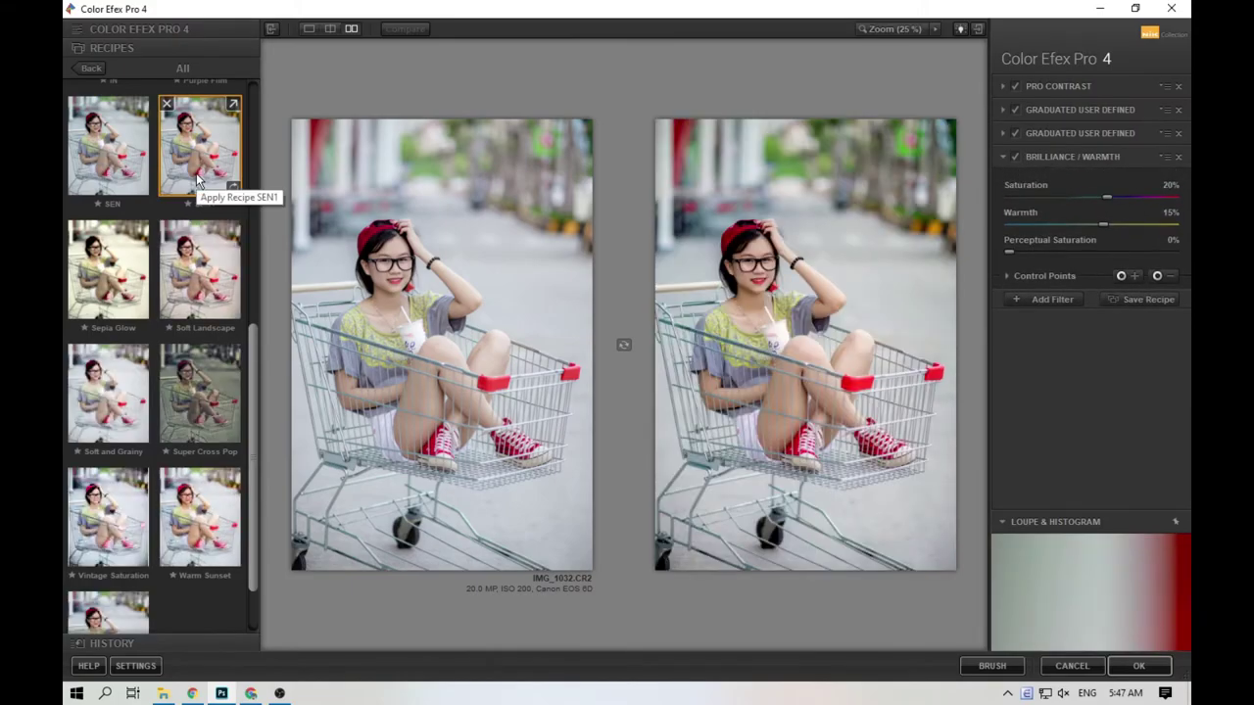
click(1144, 665)
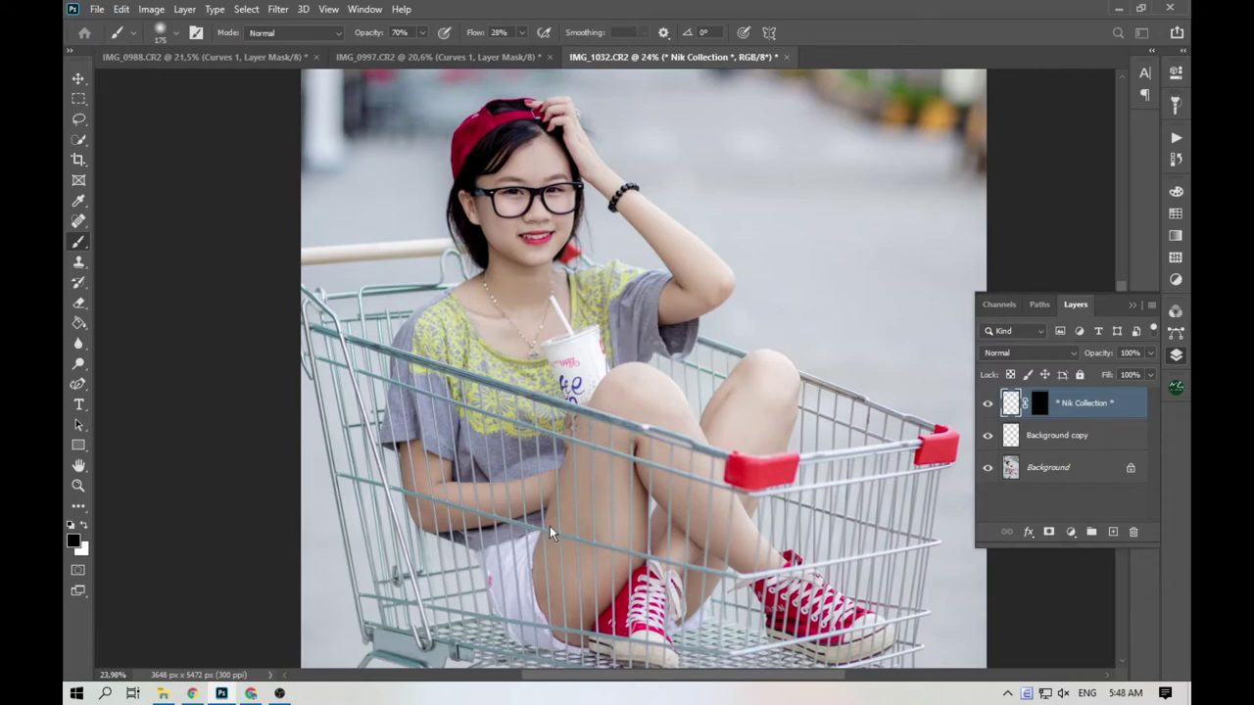
Add a Curves adjustment to IMG_1032 mapping input 116 to output 138, and compare the photo with IMG_0997 and IMG_0988.
click(1073, 534)
click(1105, 341)
drag(1023, 267, 1046, 230)
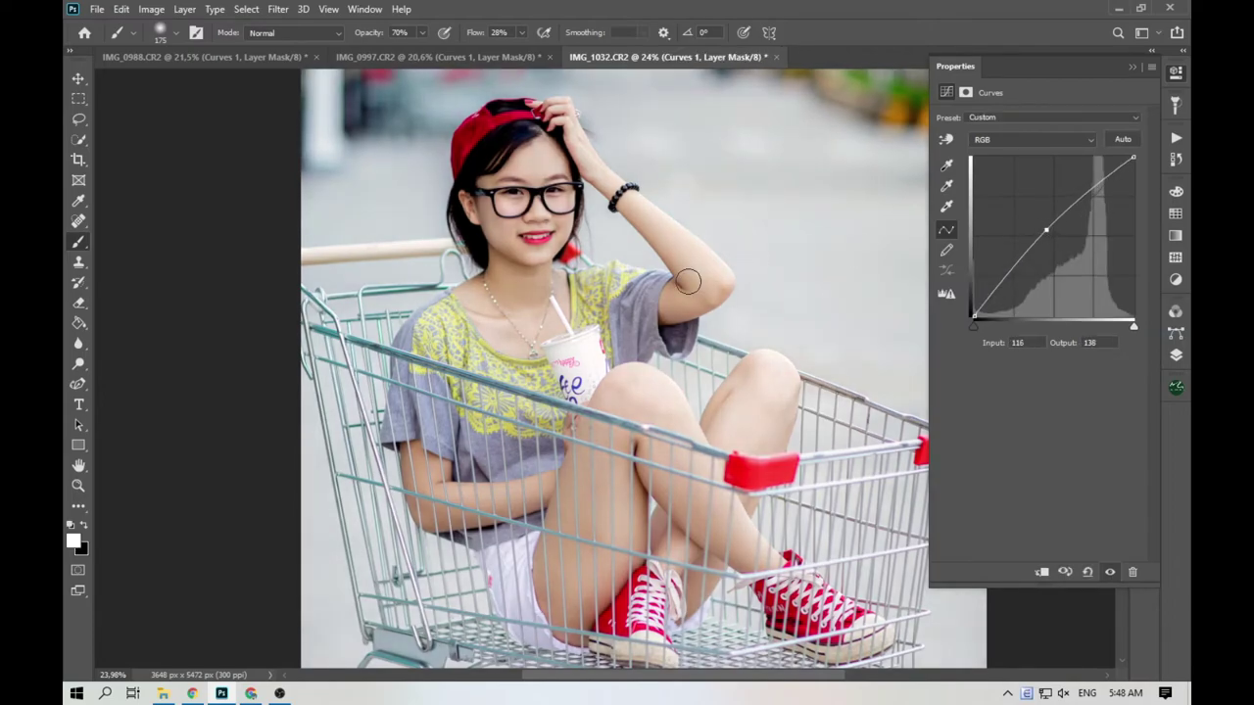
key(ctrl+0)
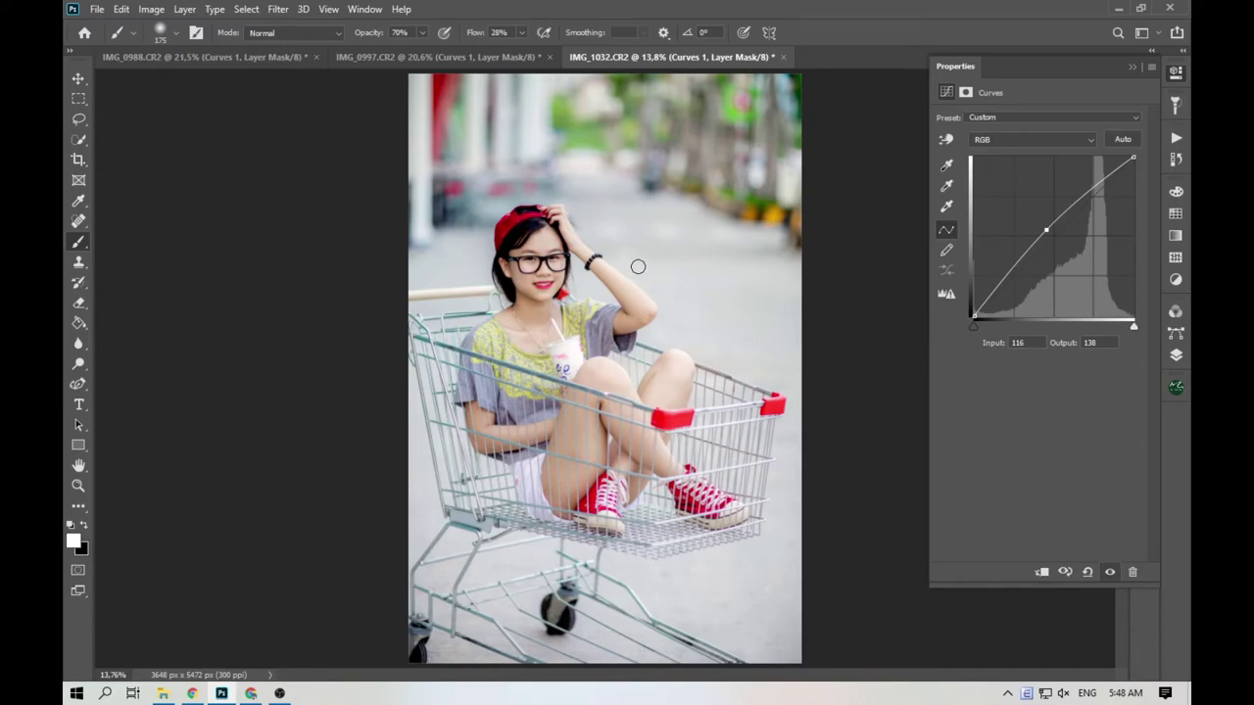
click(427, 61)
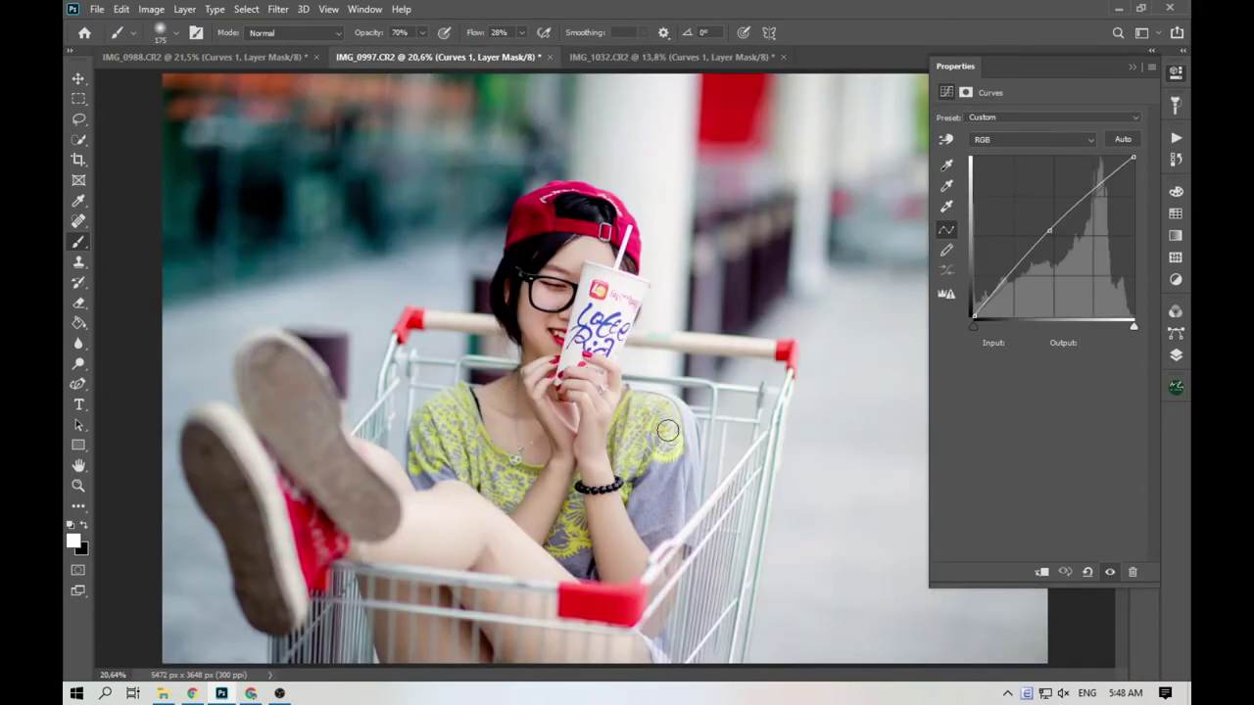
click(699, 57)
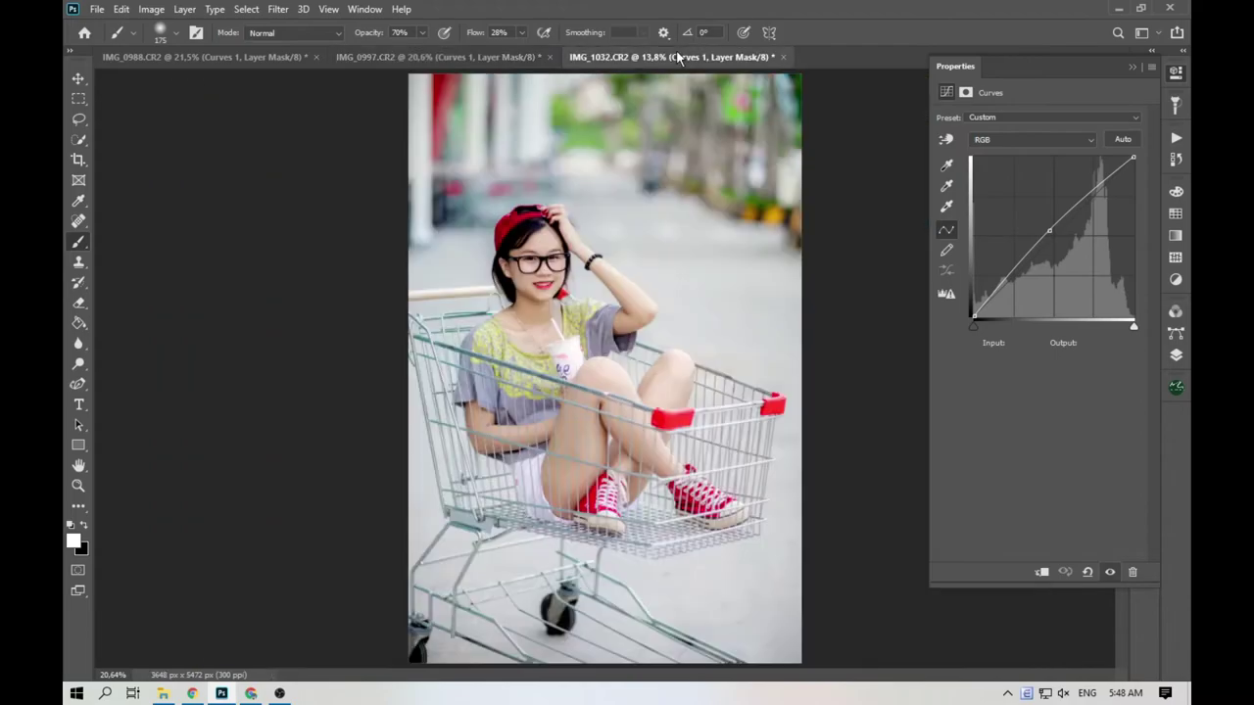
click(395, 61)
click(283, 57)
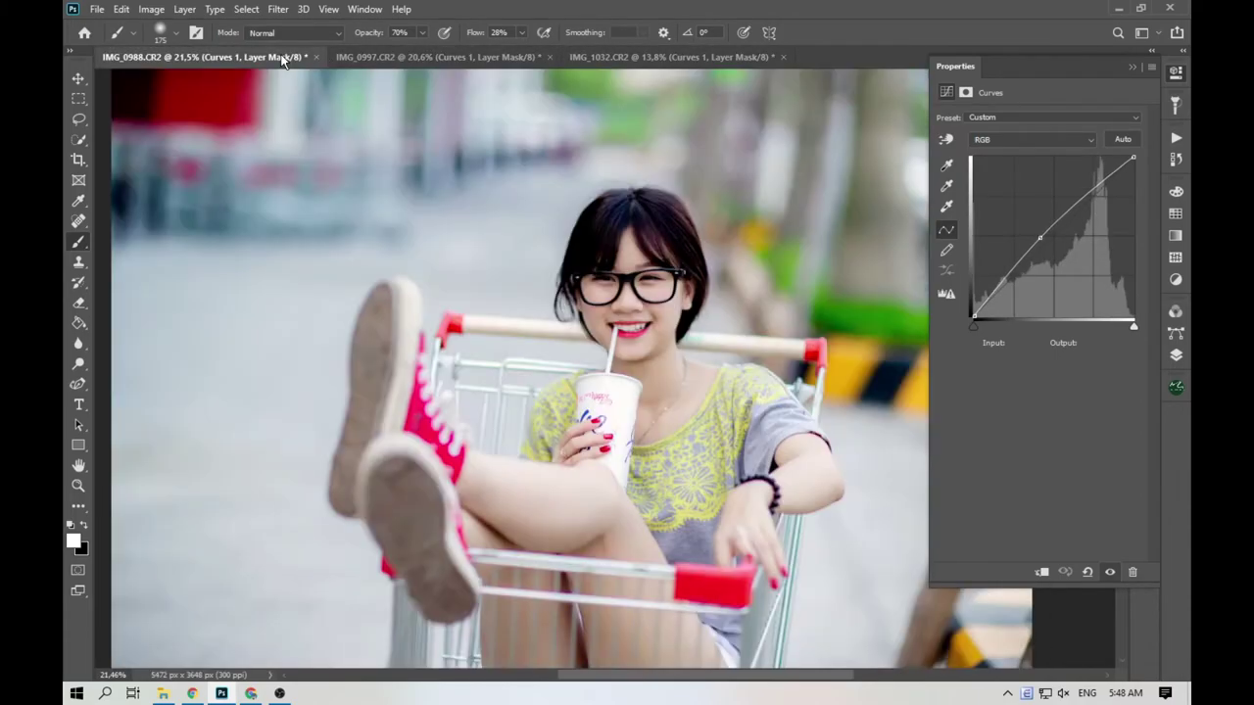
Start opening a file and browse to the Typo folder inside Downloads > Compressed.
click(98, 10)
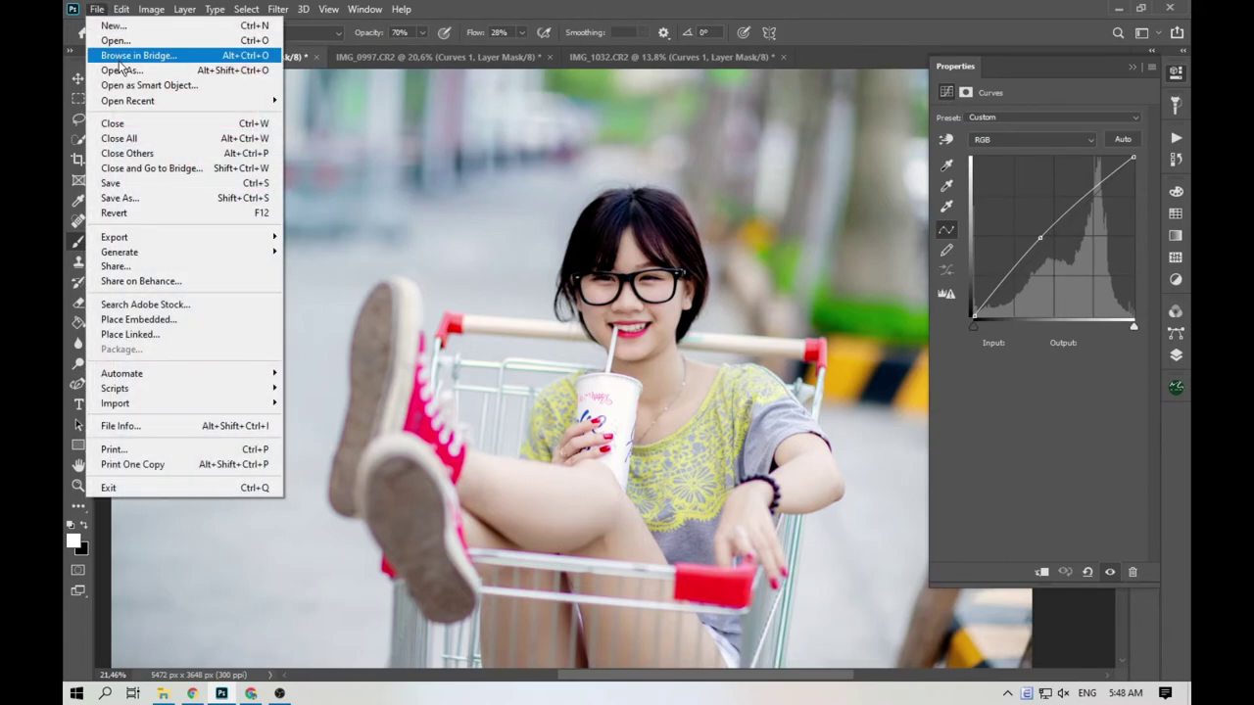
click(120, 43)
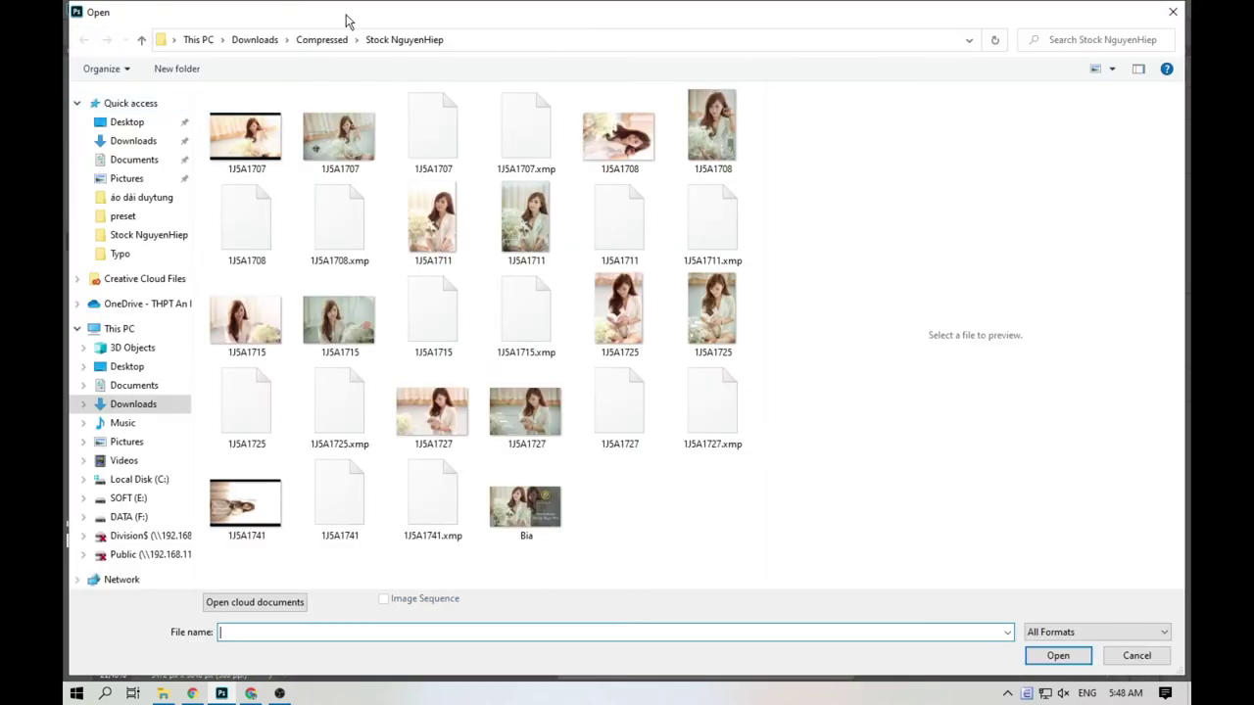
click(323, 40)
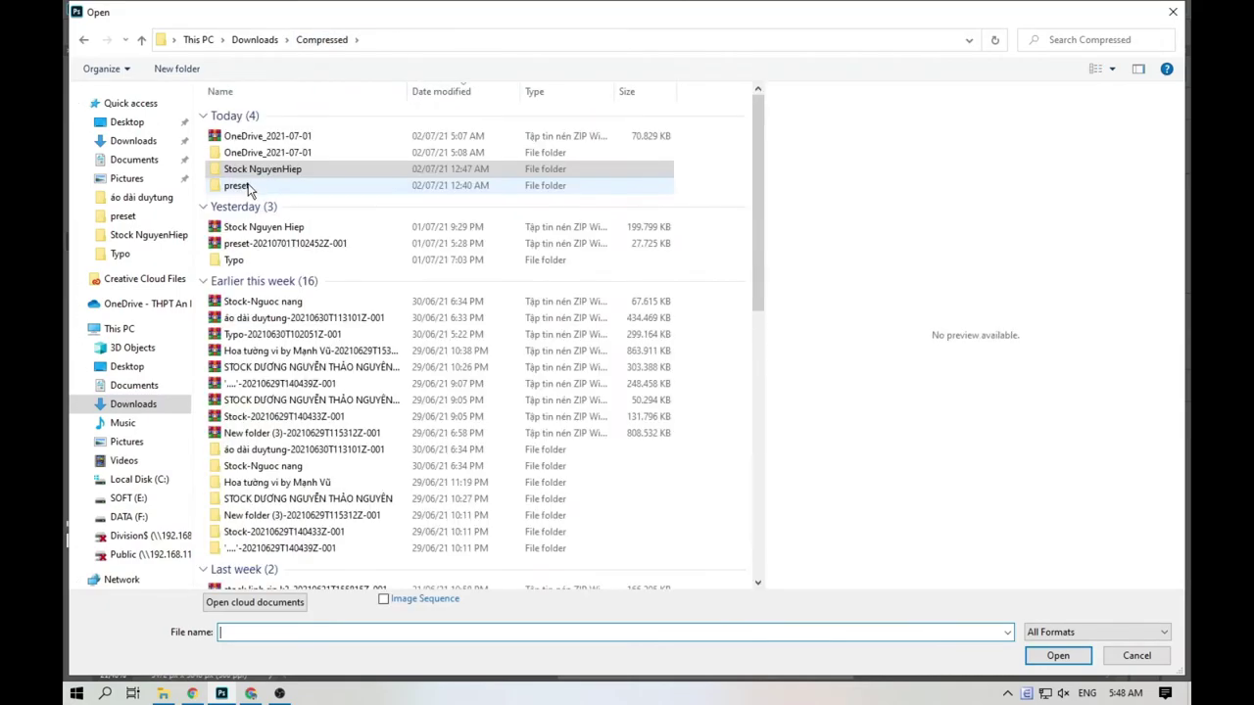
double_click(247, 188)
click(313, 40)
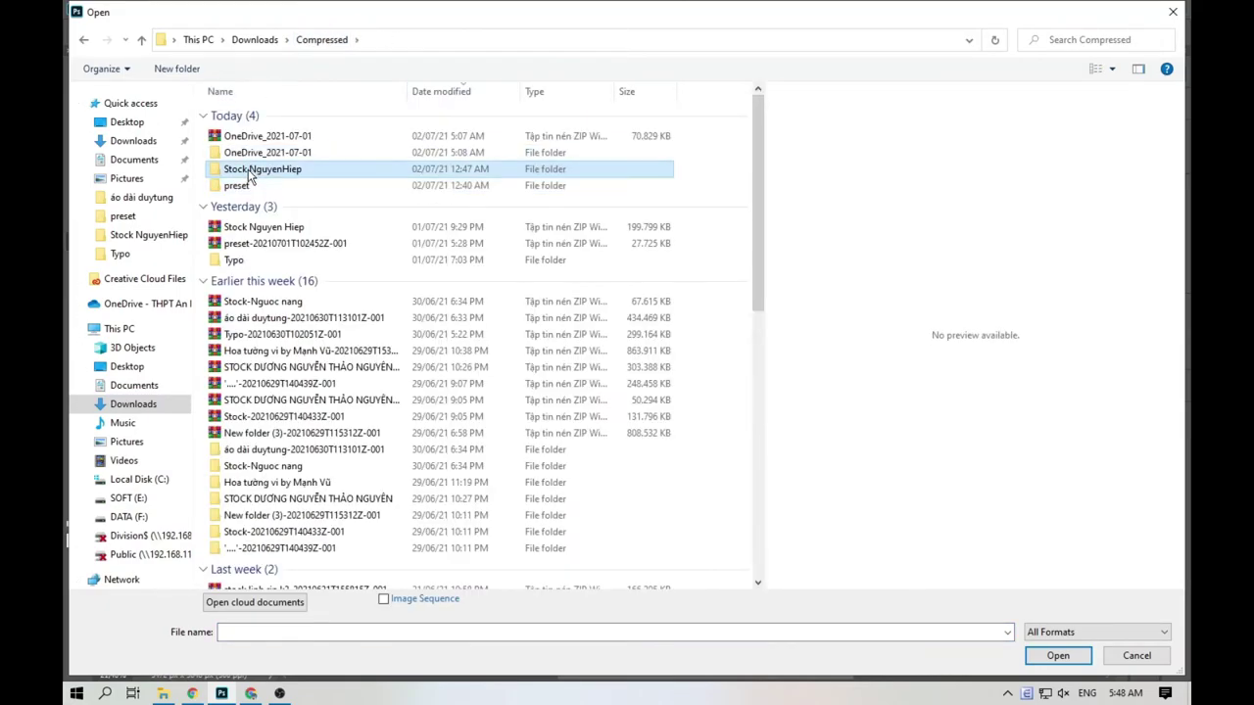
double_click(235, 260)
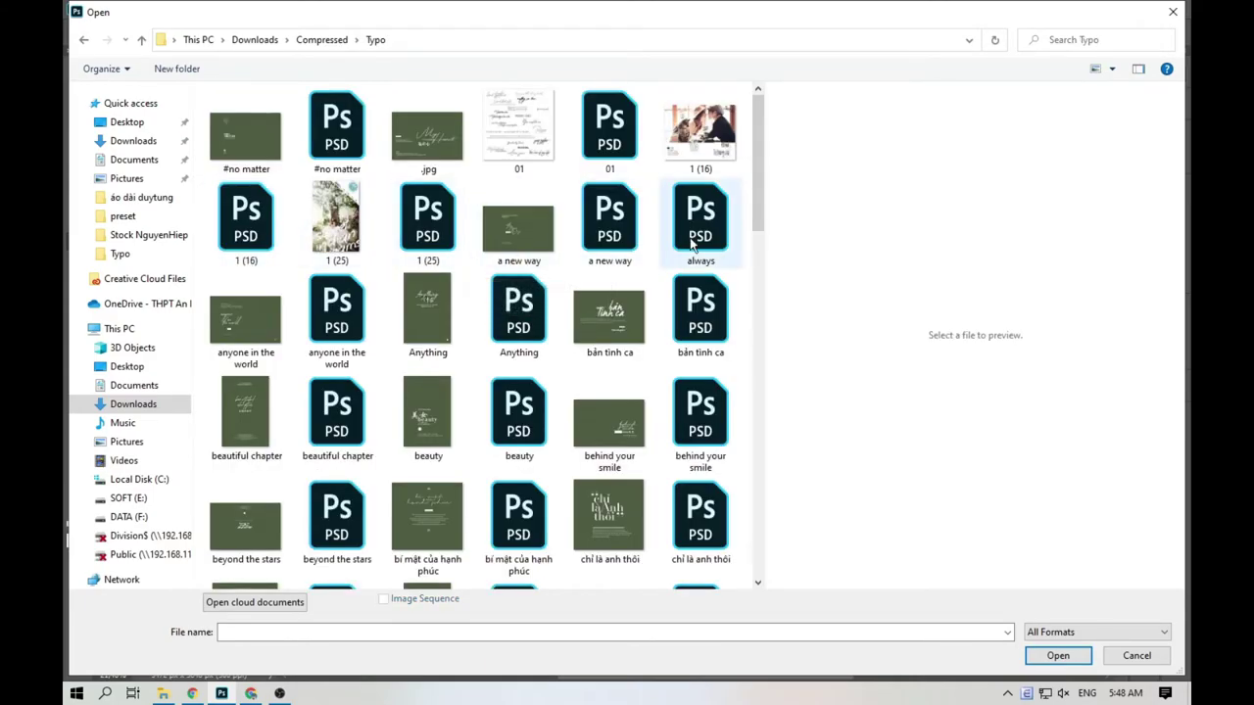
Preview the typography designs in the Typo folder, including 1 (16), Anything, typo 03, typo 02 and typo 04.
click(701, 154)
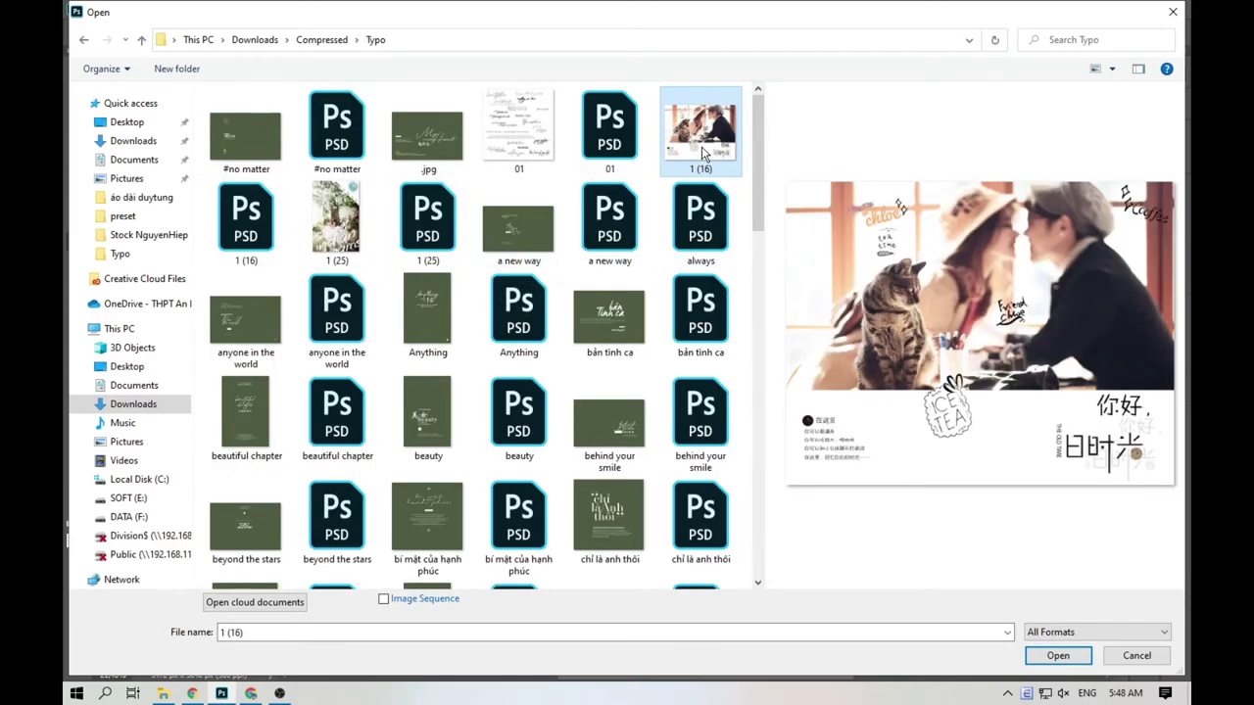
click(609, 227)
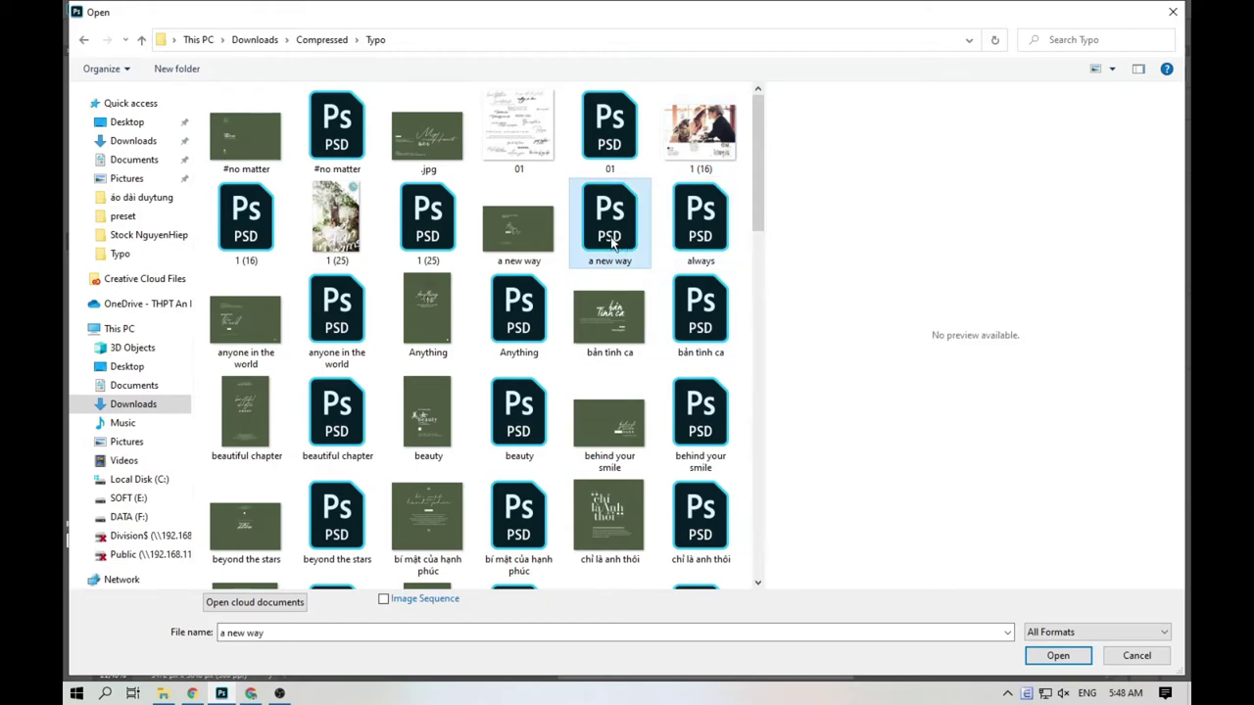
click(436, 309)
scroll(439, 318, down, 10)
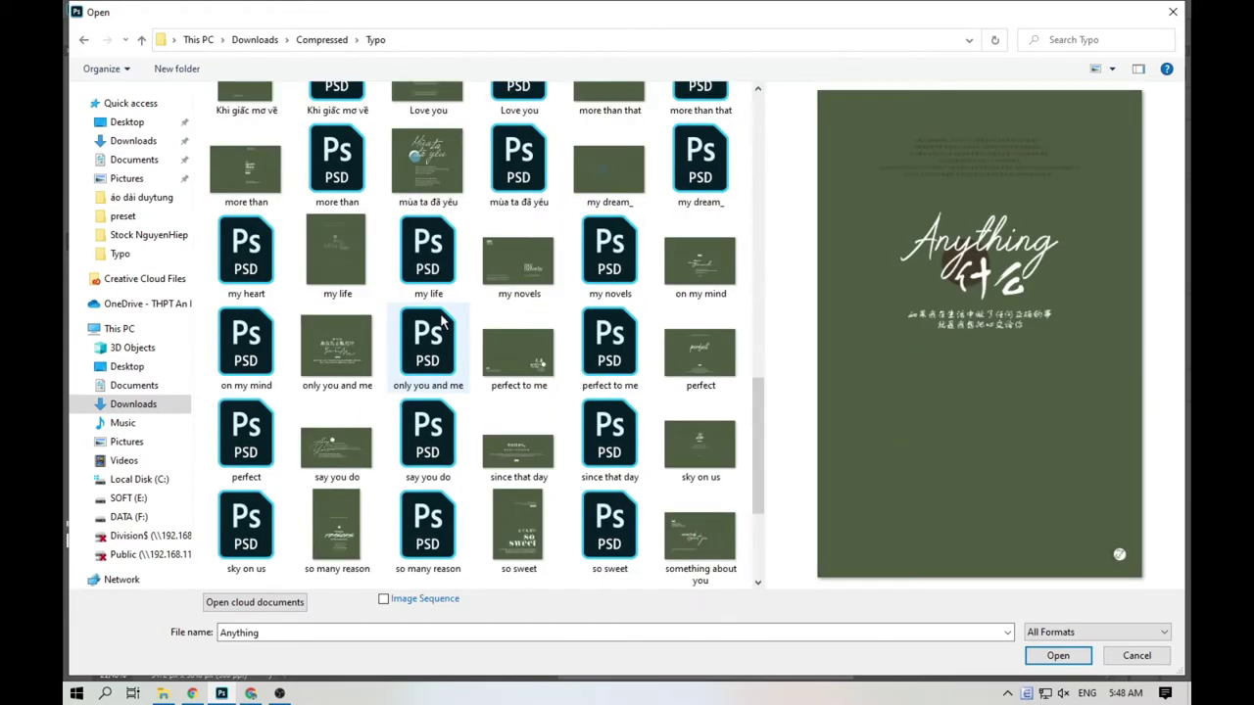
scroll(442, 323, down, 2)
click(324, 540)
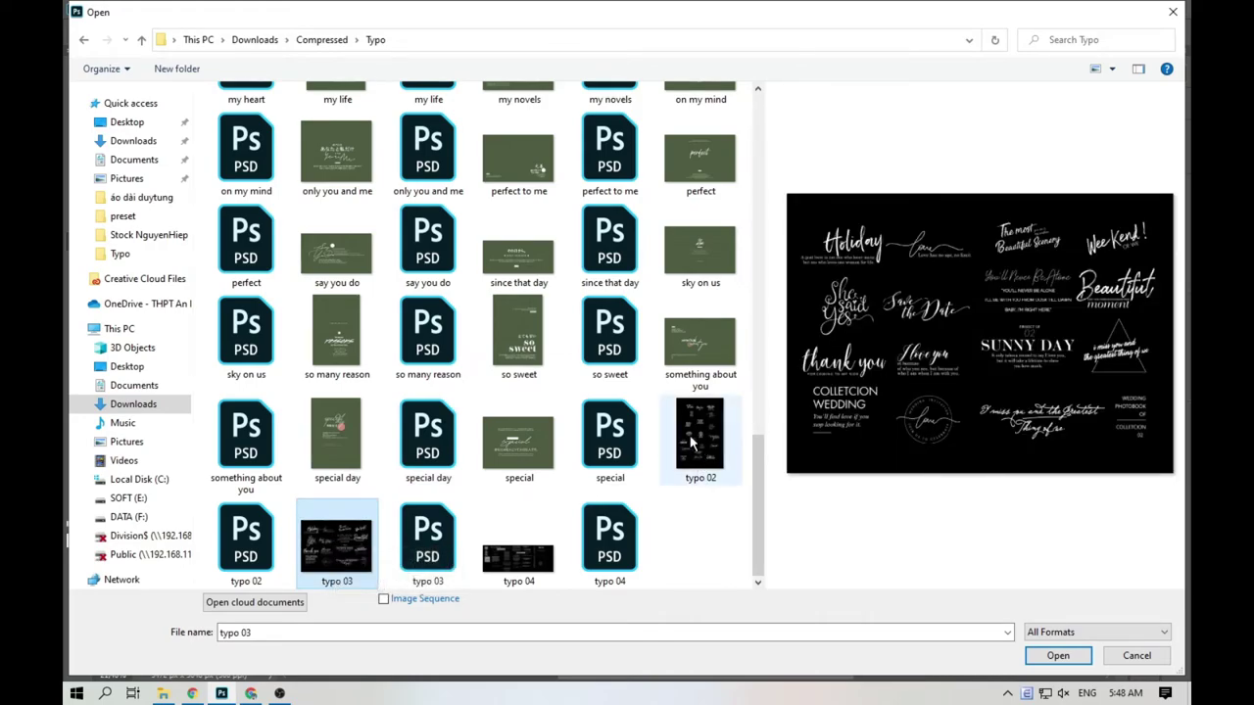
click(725, 443)
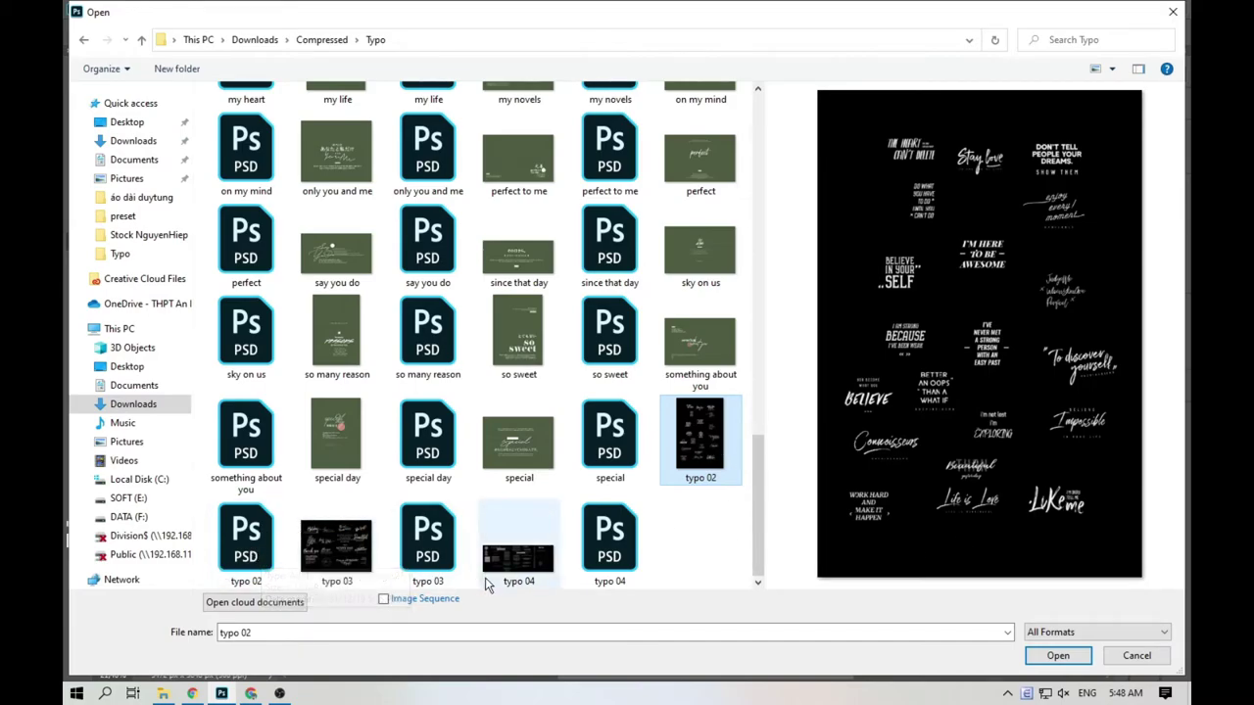
click(518, 561)
Open the PSD file typo 02 and leave its missing fonts unresolved.
click(248, 551)
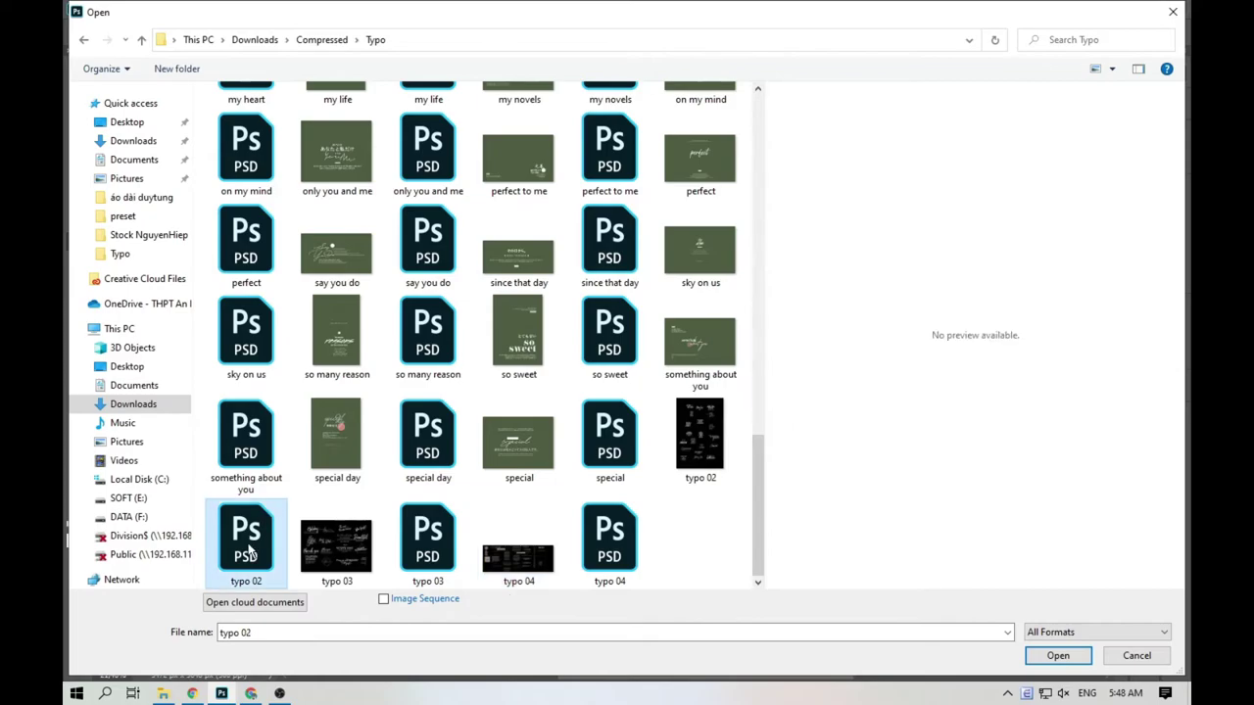
double_click(248, 552)
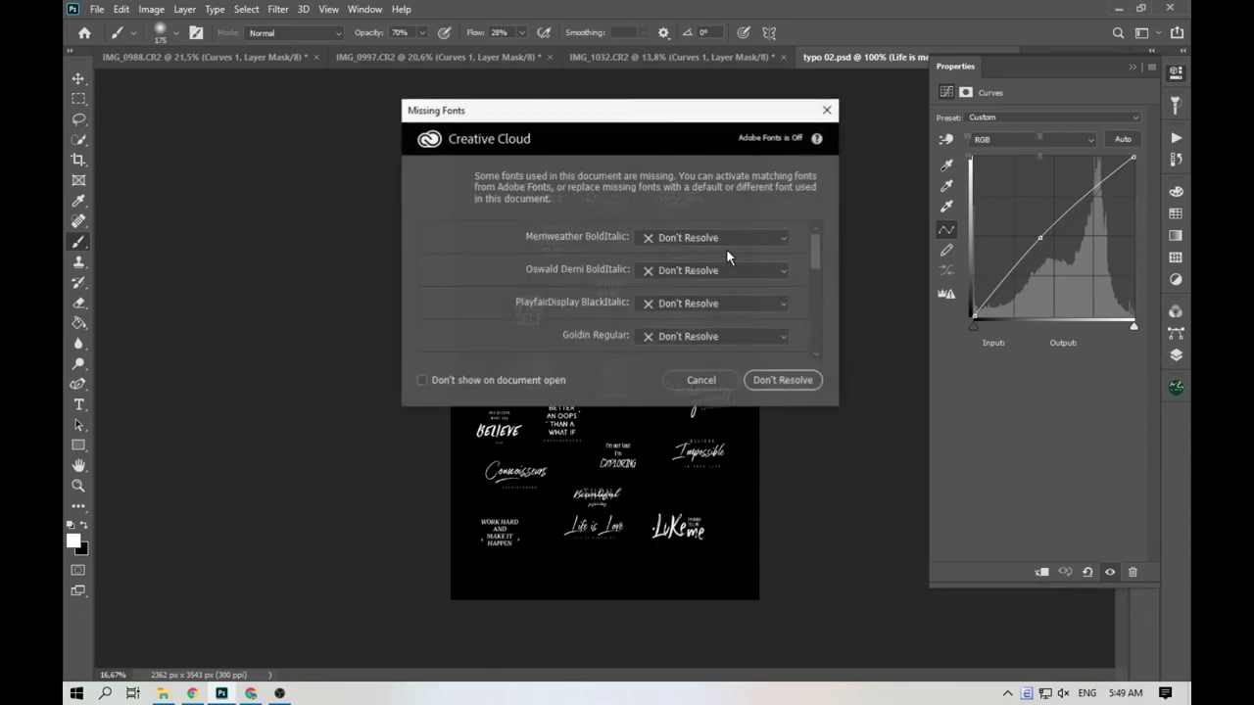
click(789, 383)
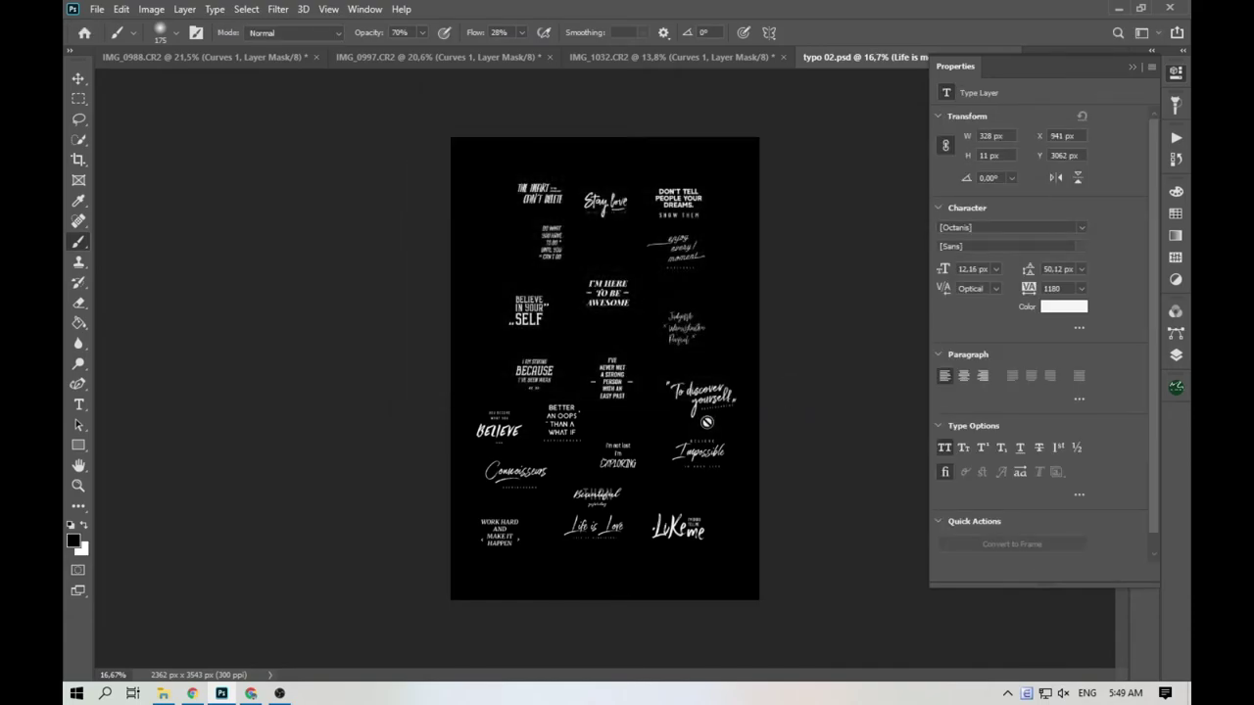
Examine the layer groups of typo 02.psd, toggling Group 2's visibility to identify which text design it holds.
click(1164, 354)
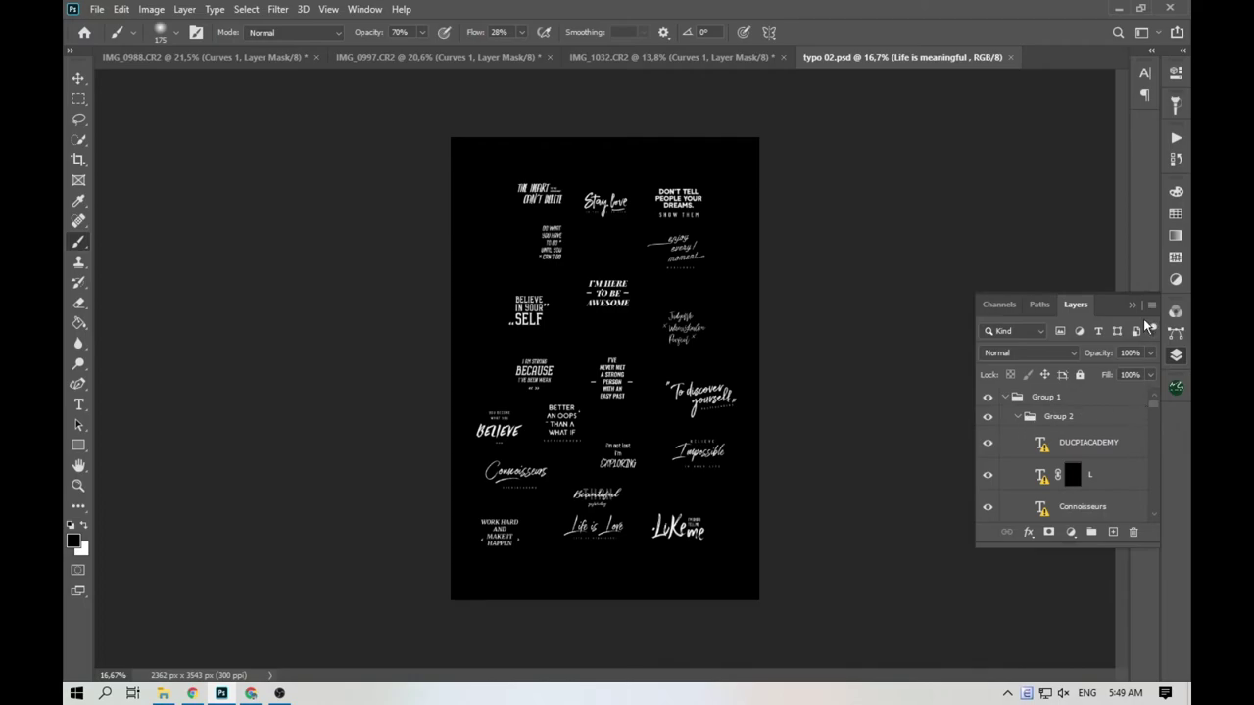
drag(1120, 296, 1114, 229)
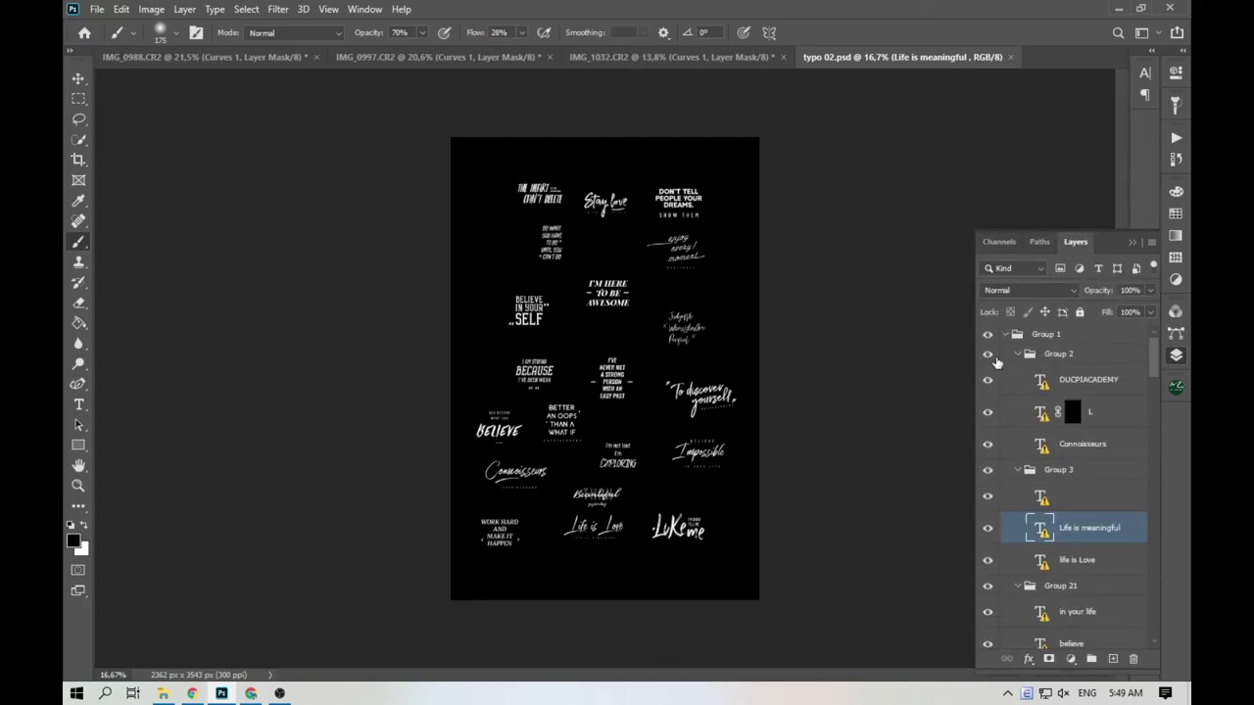
click(988, 356)
click(988, 356)
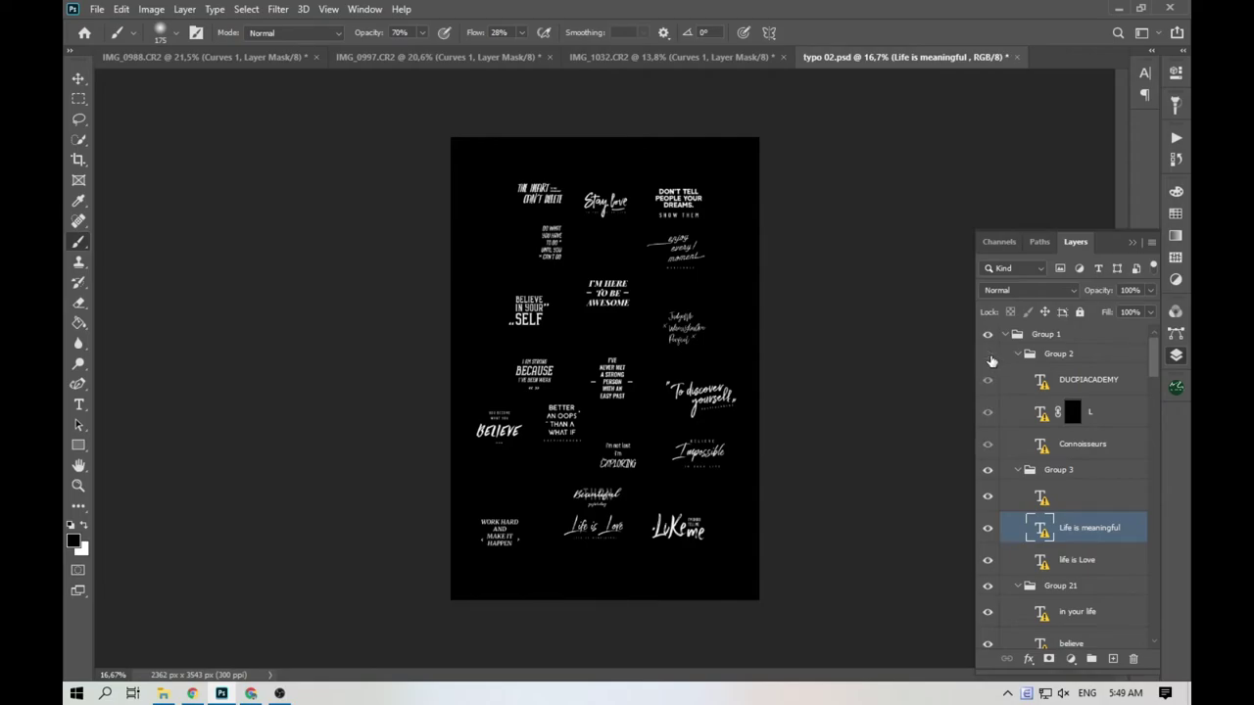
click(990, 356)
click(991, 361)
click(999, 454)
scroll(1068, 490, down, 3)
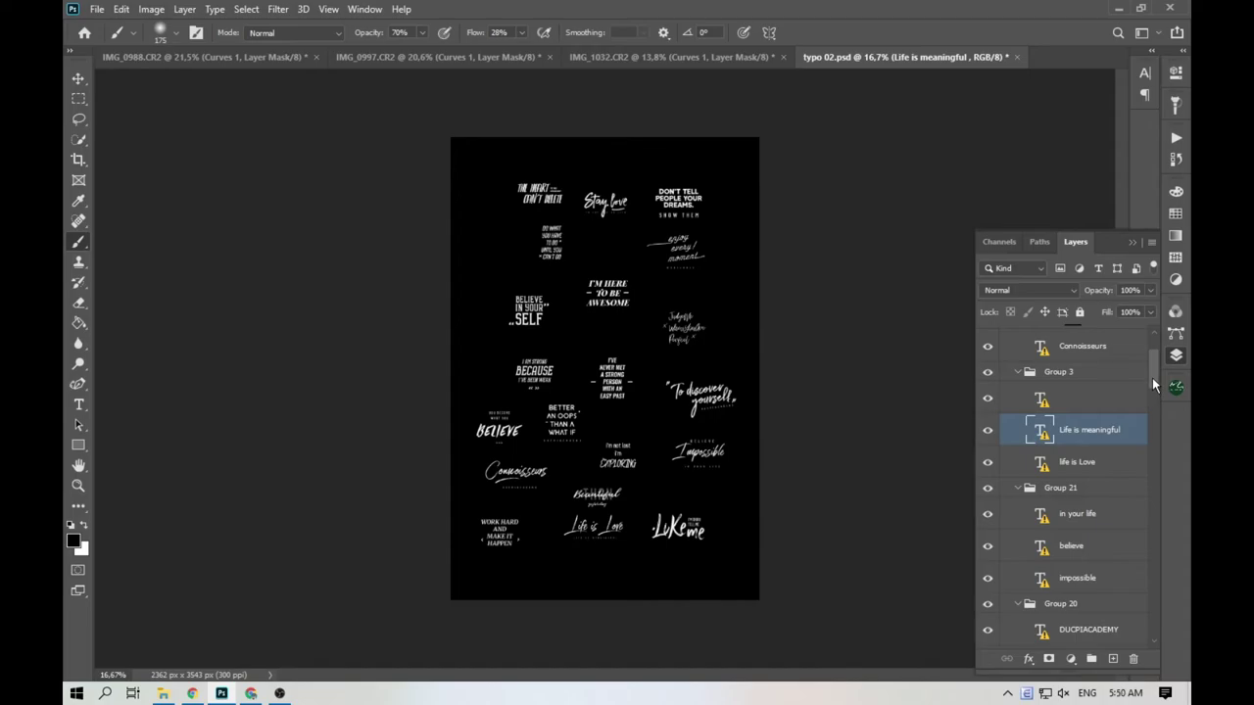
drag(1152, 377, 1155, 637)
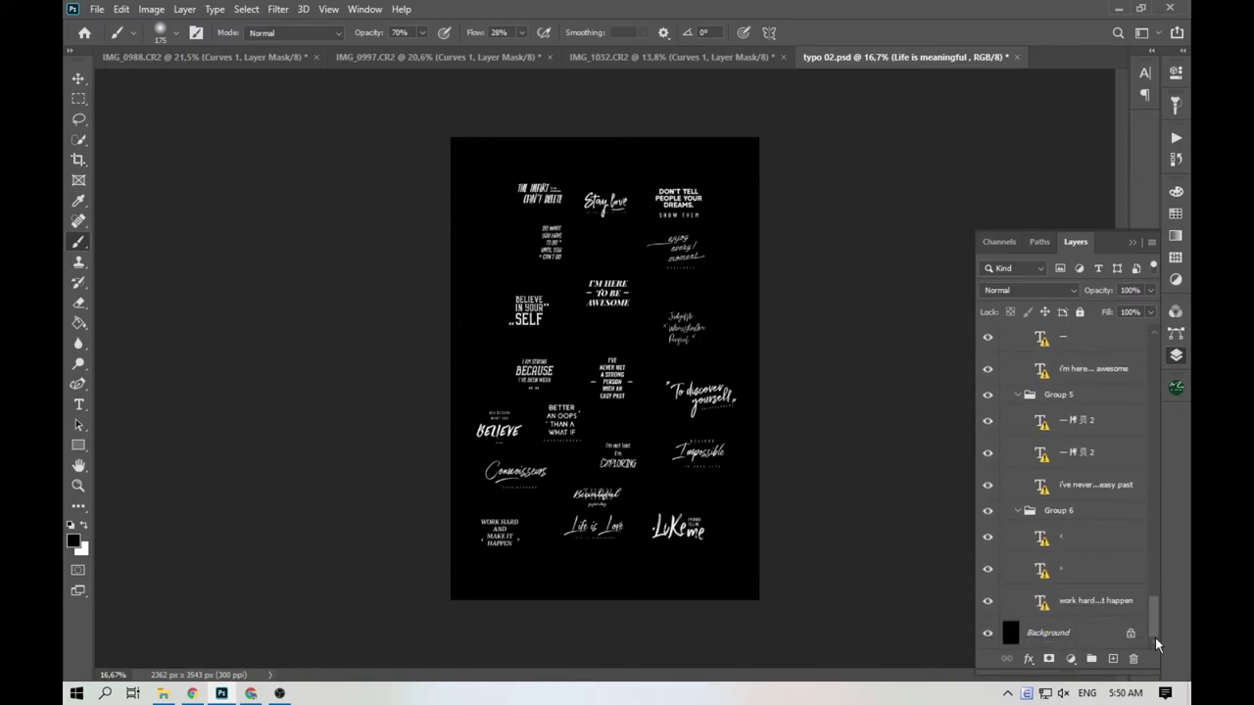
drag(1155, 638, 1164, 481)
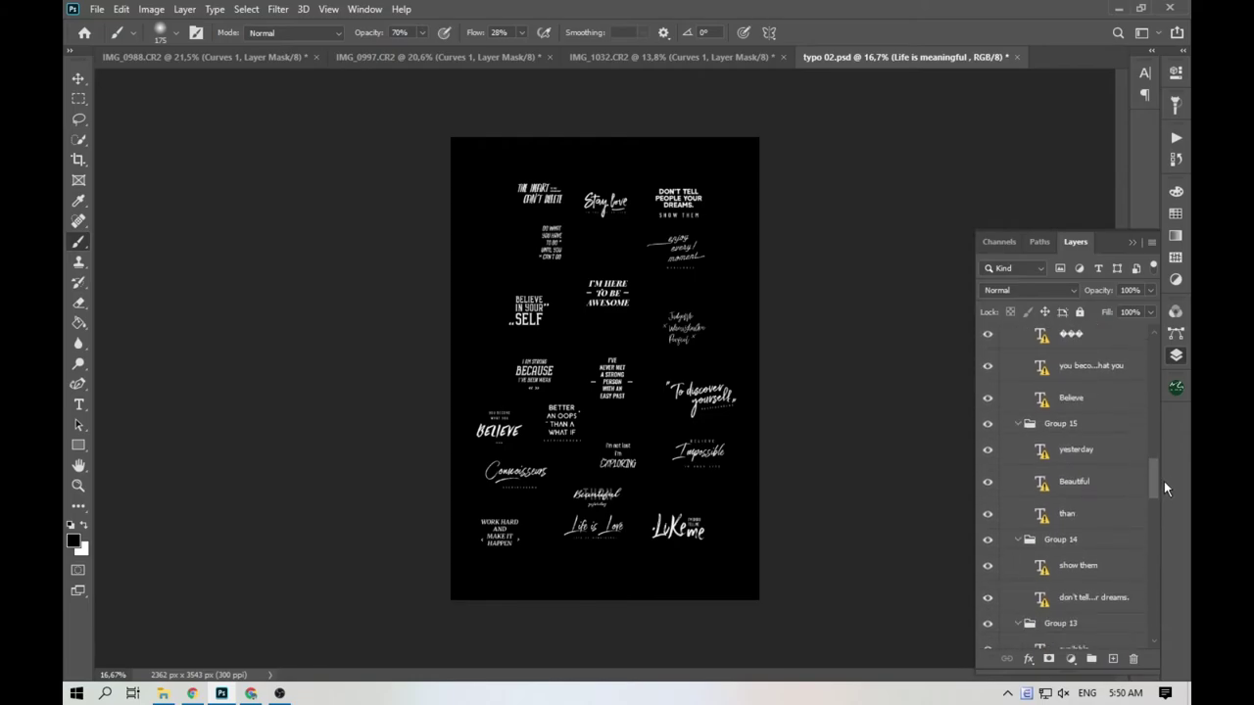
Copy Group 14, the "Don't tell people your dreams" design, into IMG_0997, keeping the existing pixel data for all missing fonts.
click(991, 546)
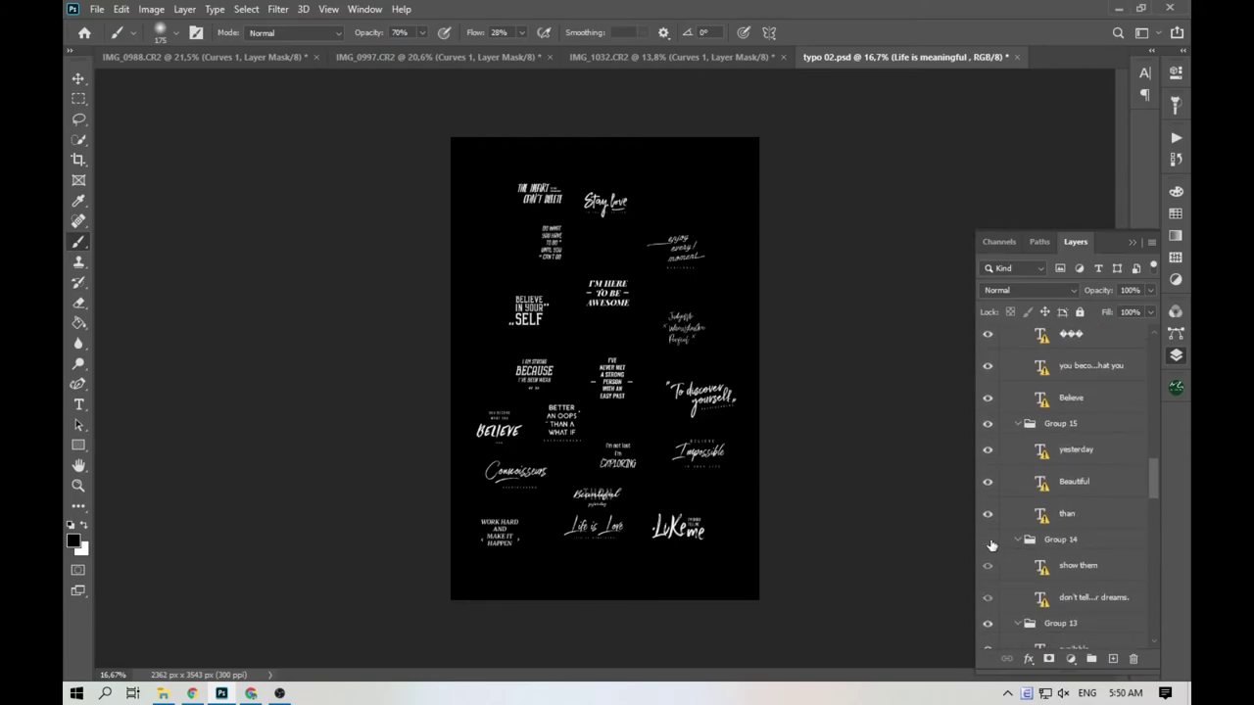
click(988, 540)
drag(1027, 544, 659, 218)
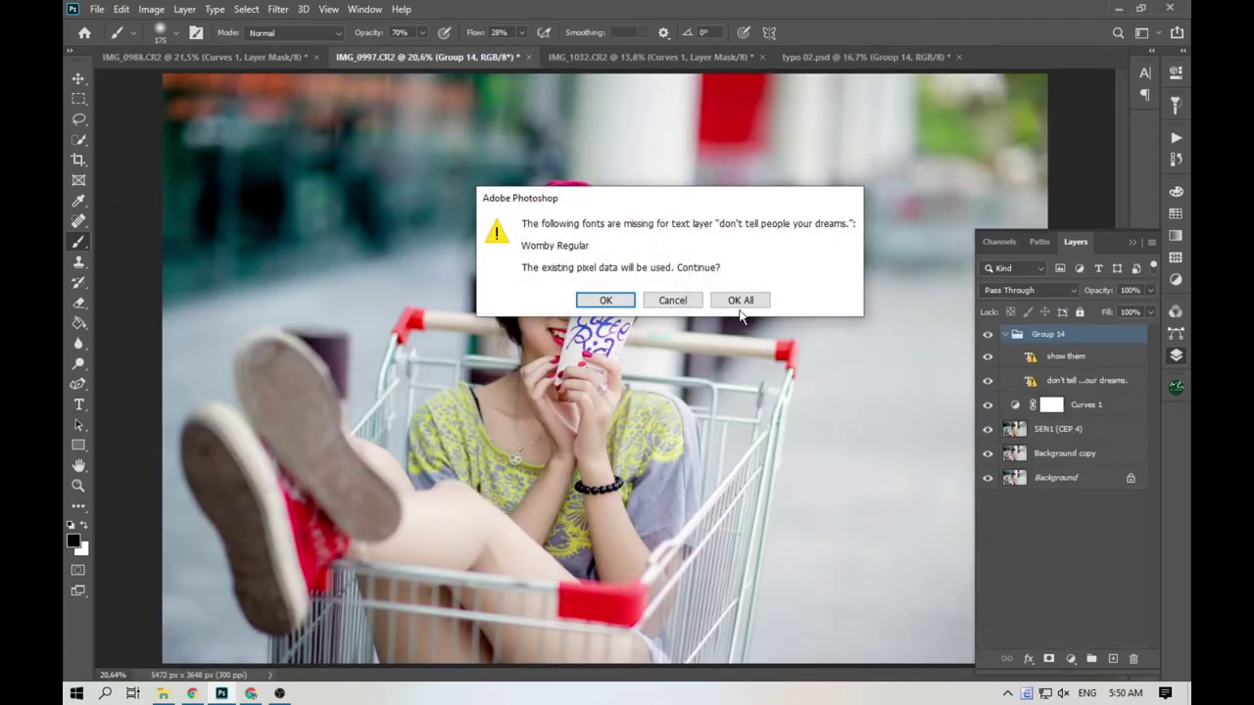
click(733, 296)
Scale the Group 14 text to about 405% and place it in the lower-right corner of the IMG_0997 photo.
drag(700, 255, 840, 392)
scroll(711, 418, down, 2)
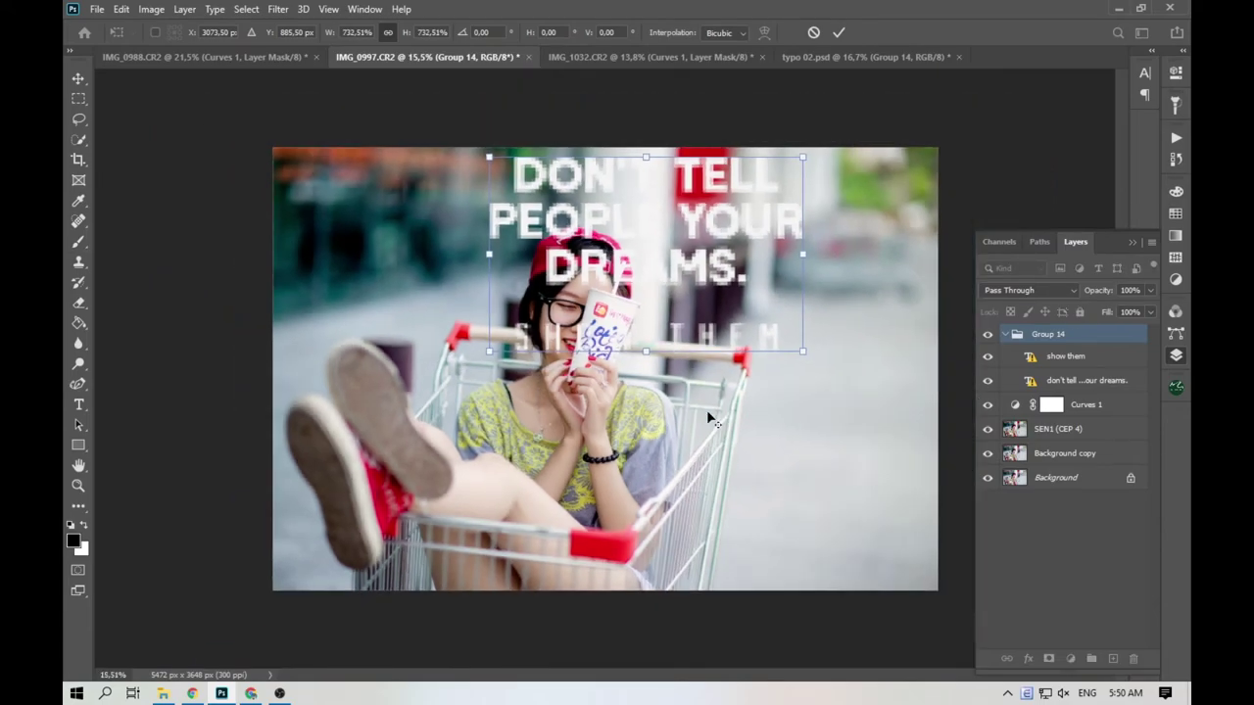
drag(701, 267, 813, 496)
drag(605, 383, 750, 458)
drag(835, 515, 841, 515)
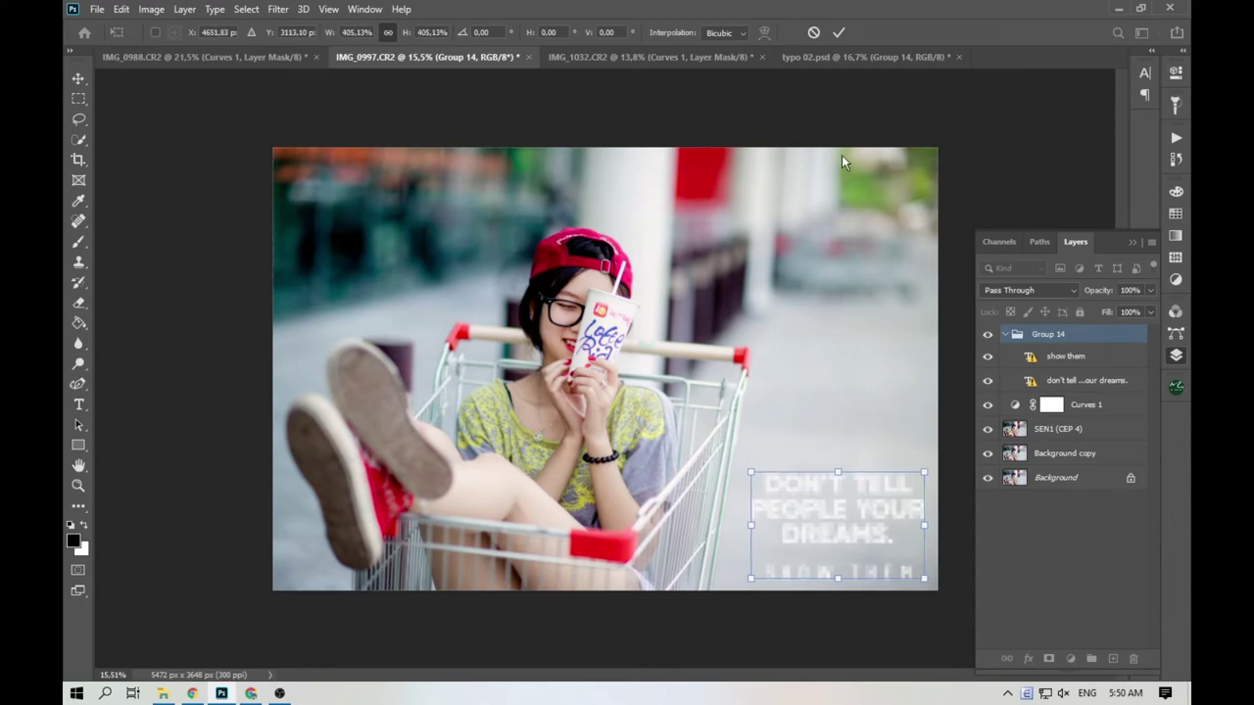
click(844, 35)
Commit the text scaling and add a Drop Shadow to Group 14 with angle 153°, distance 12 px and spread 6%.
key(b)
scroll(604, 368, up, 2)
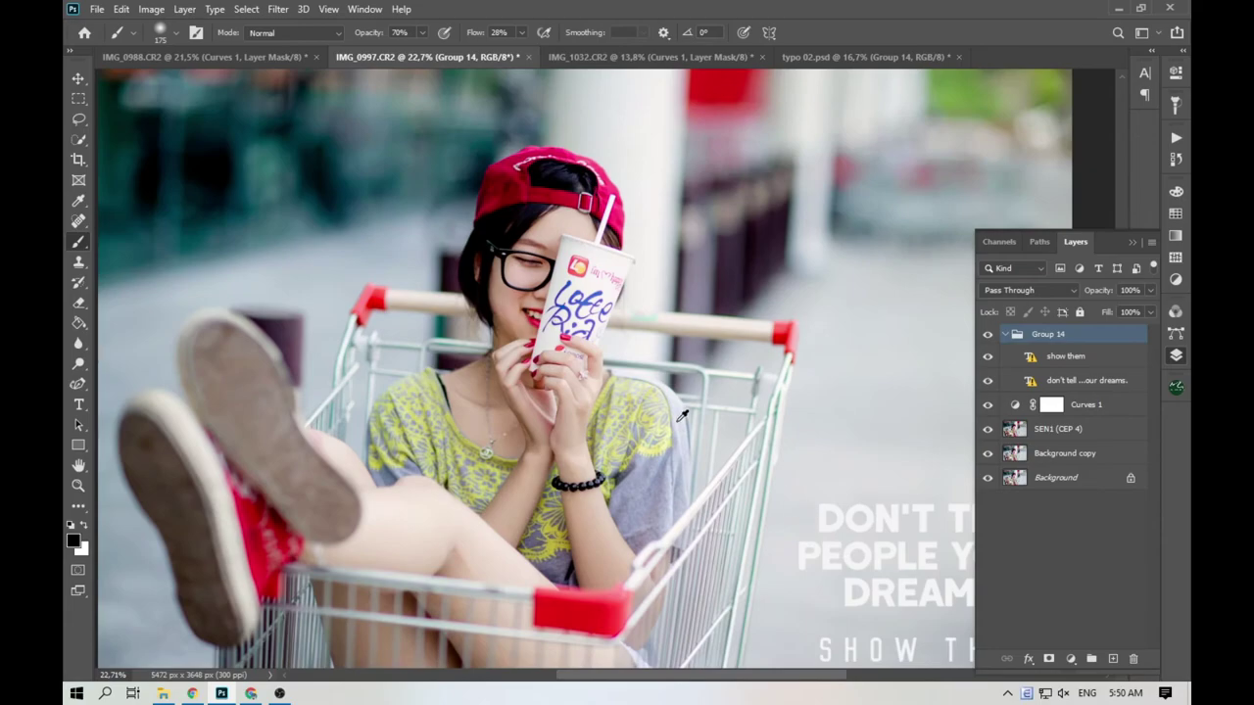
scroll(605, 368, down, 1)
right_click(1057, 336)
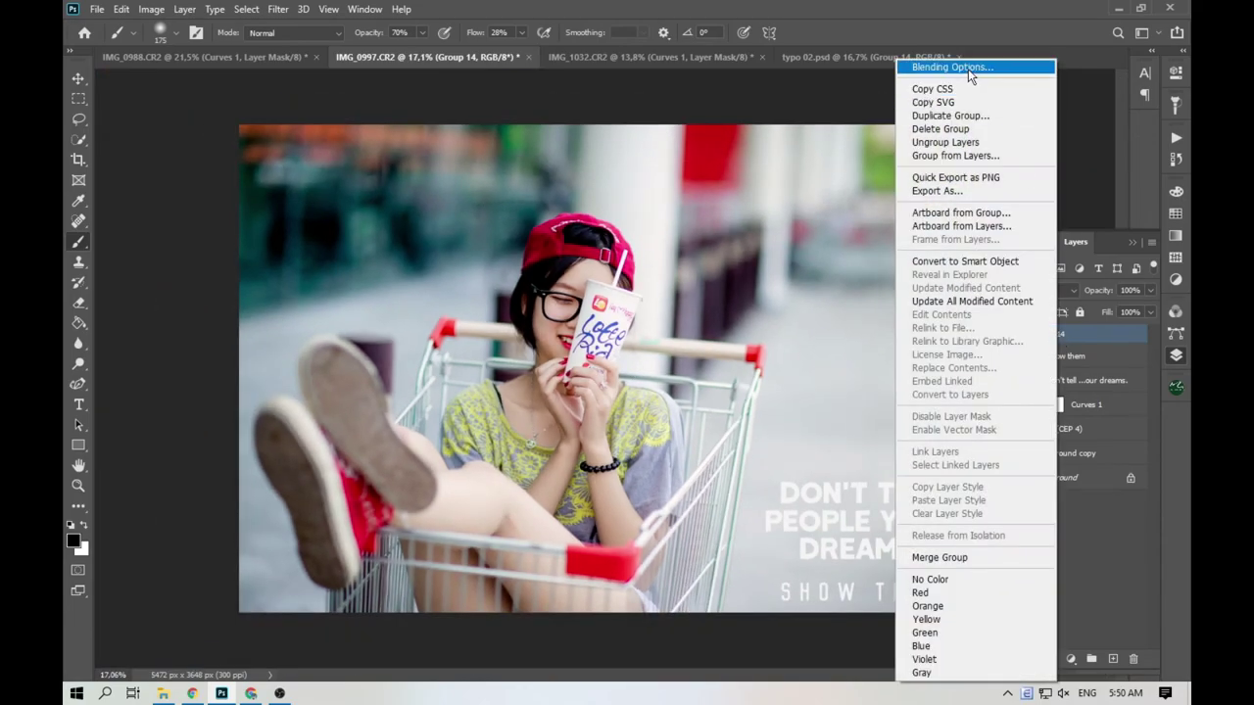
click(968, 68)
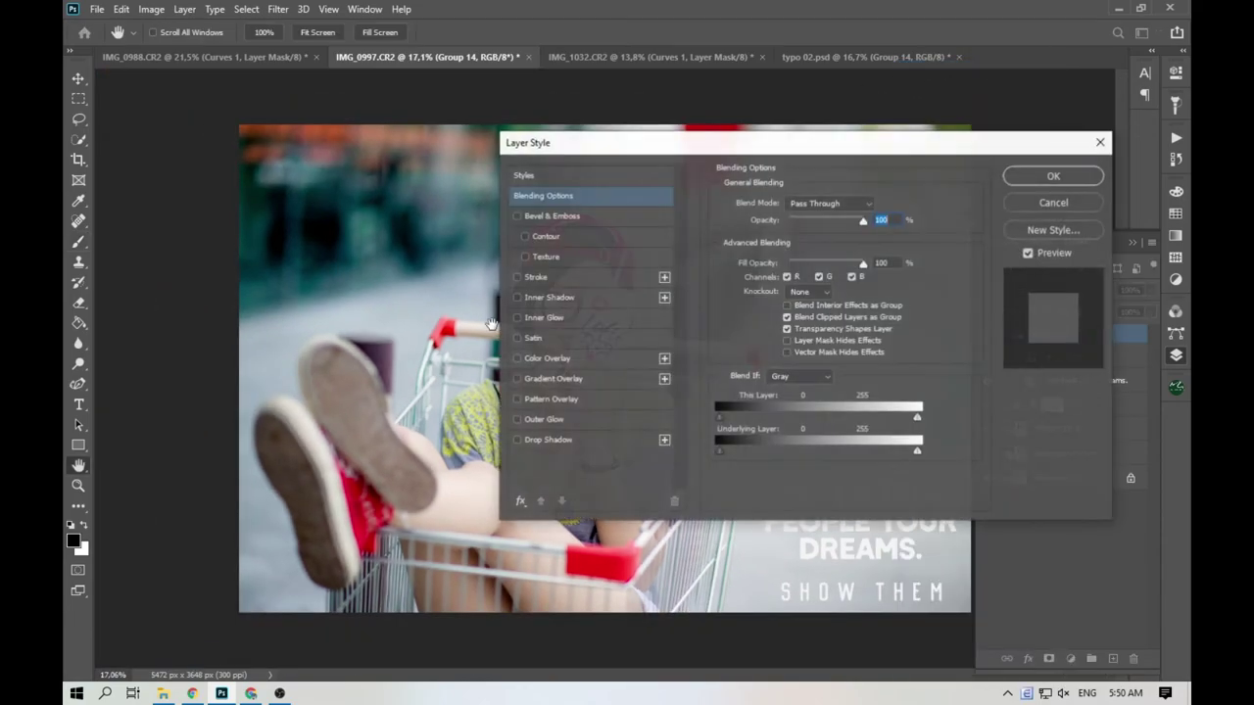
click(554, 441)
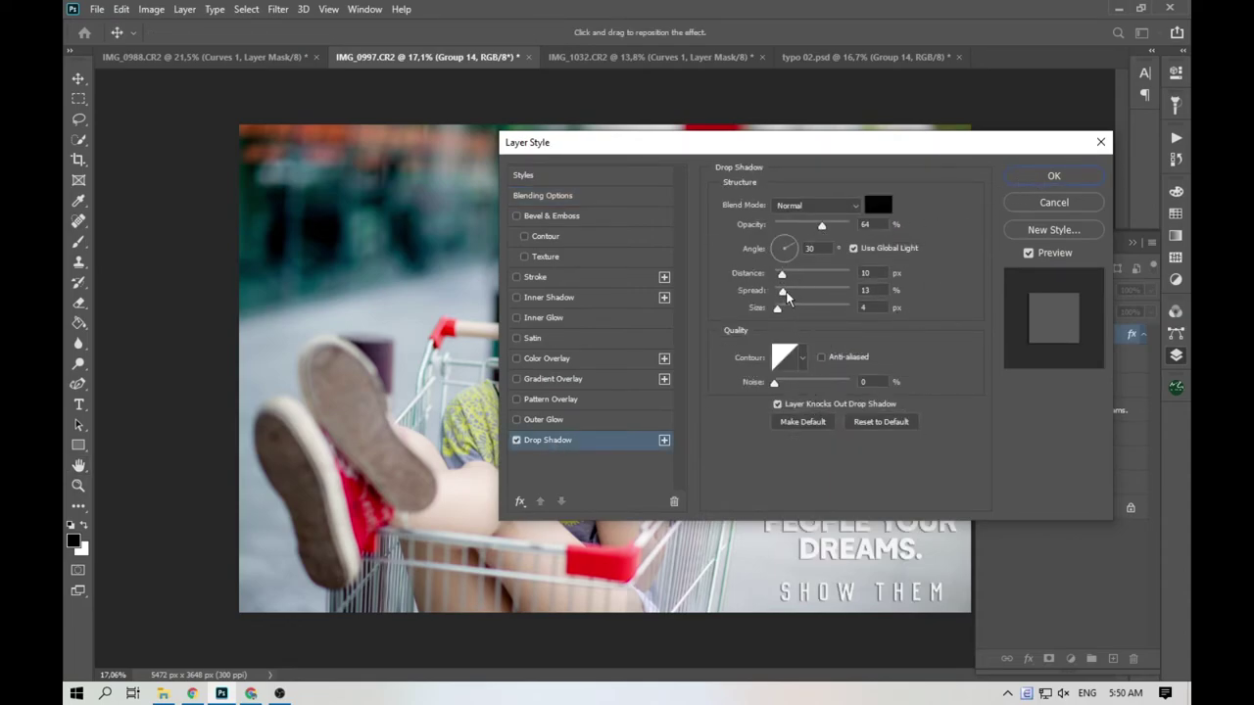
drag(781, 292, 778, 247)
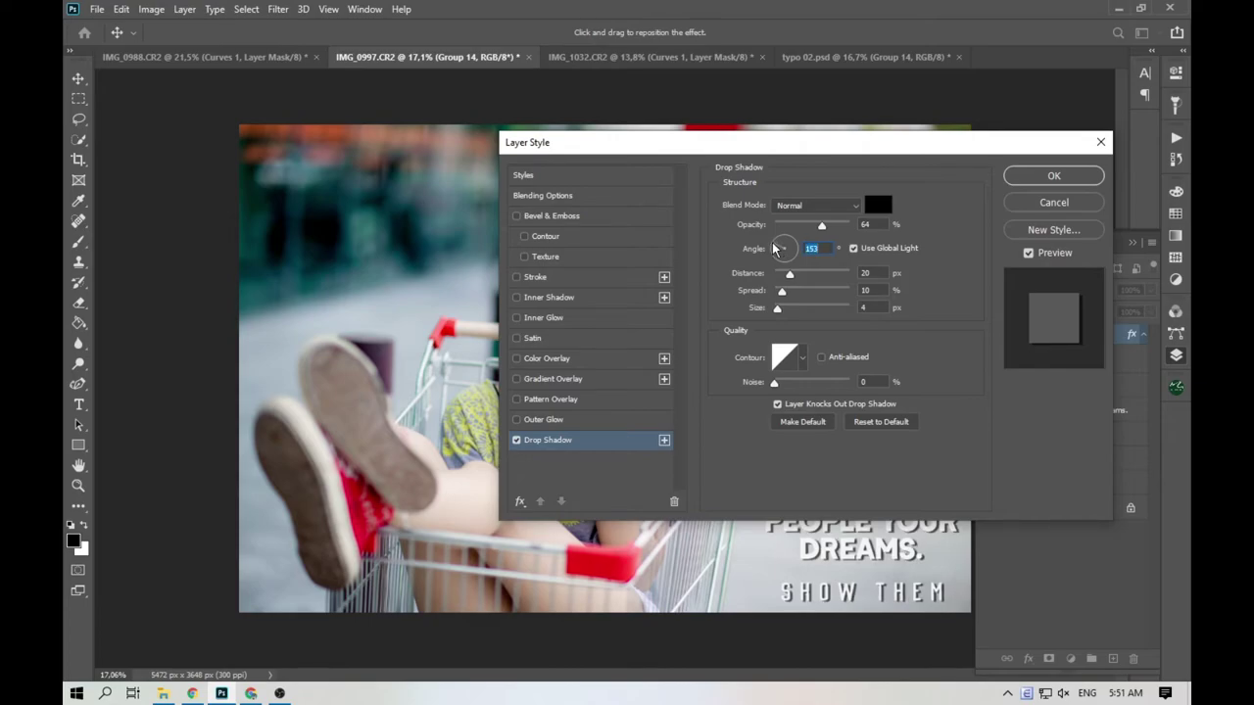
drag(782, 291, 786, 280)
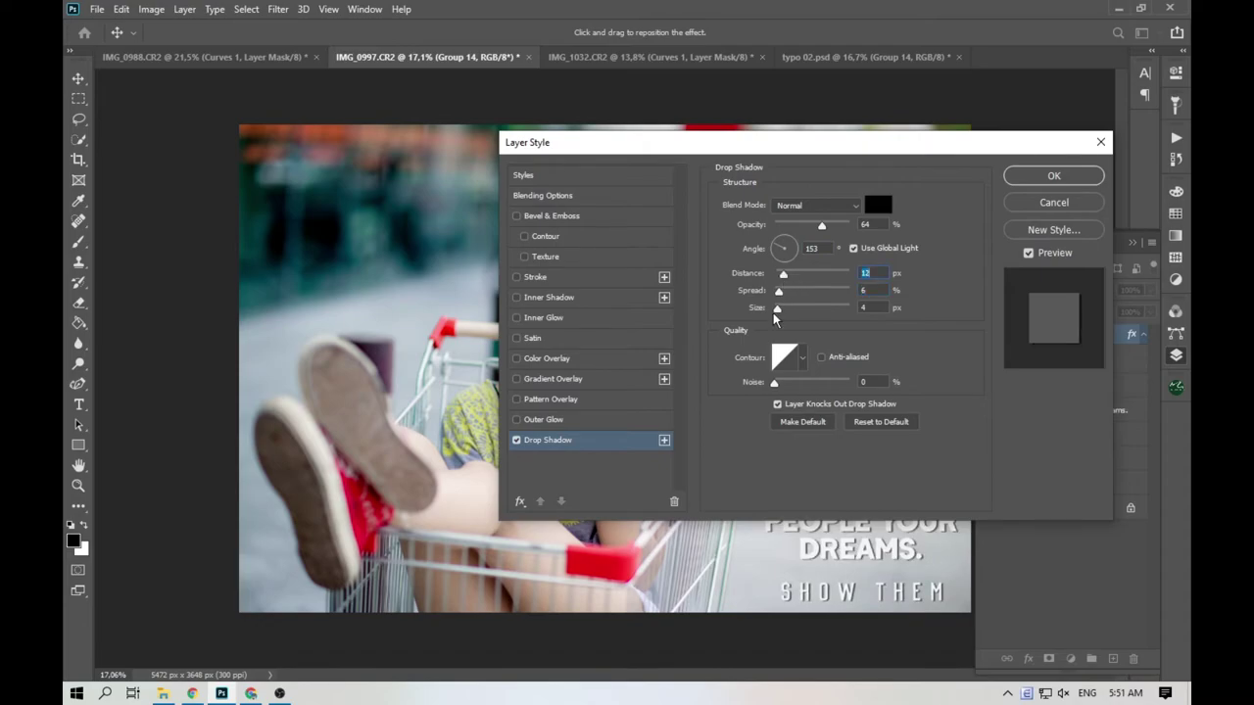
click(1026, 176)
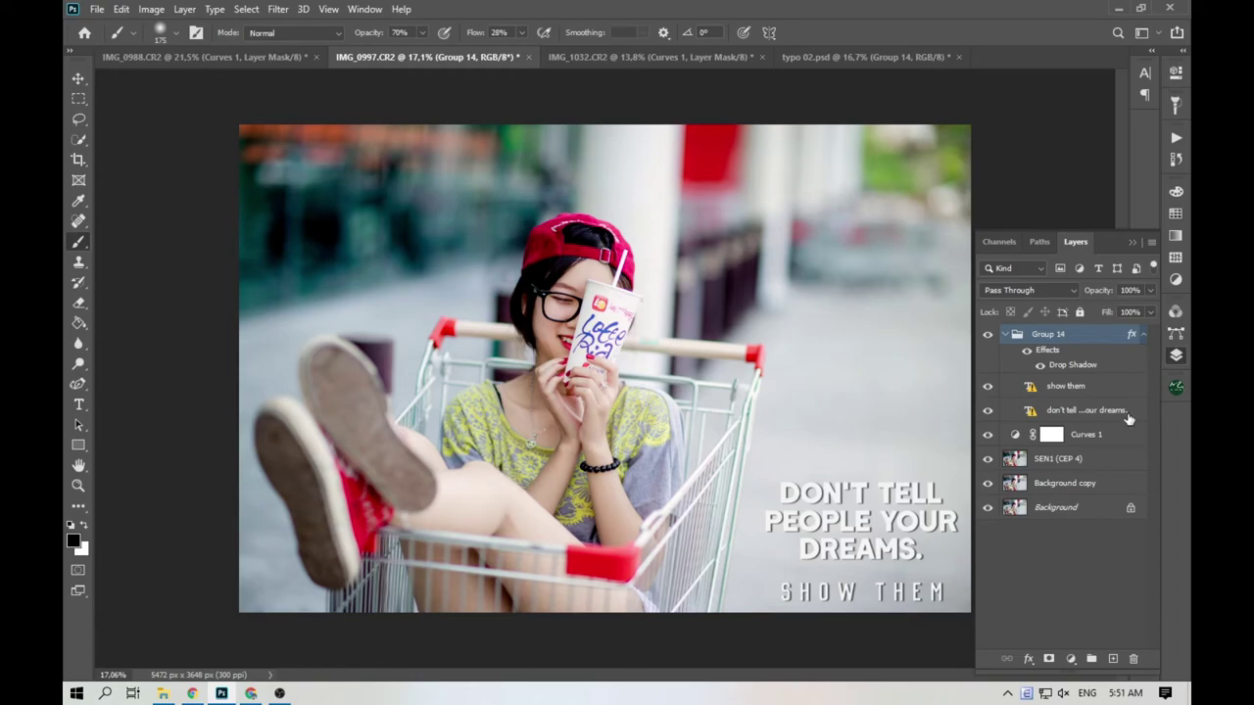
Identify Group 16, the "Like me" design, in typo 02.psd and copy it into IMG_1032, keeping the existing pixel data for all missing fonts.
click(672, 59)
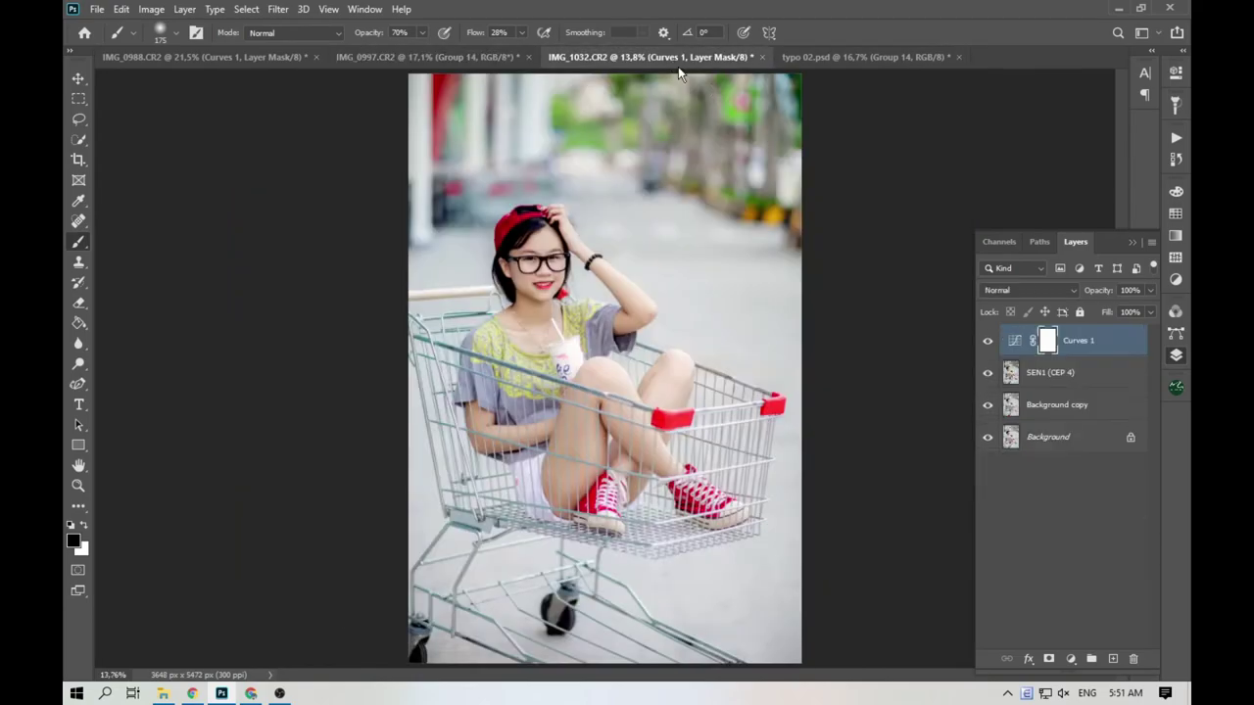
click(871, 59)
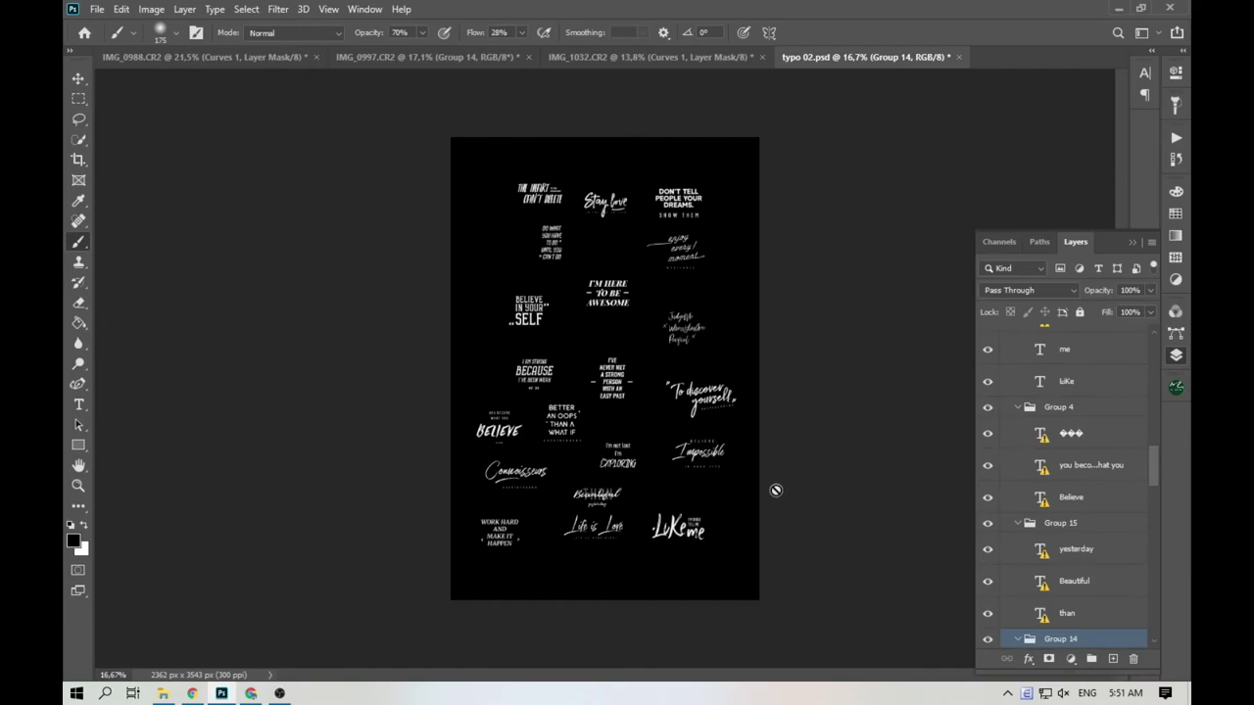
click(988, 408)
click(989, 409)
drag(1156, 468, 1153, 455)
click(985, 388)
click(984, 390)
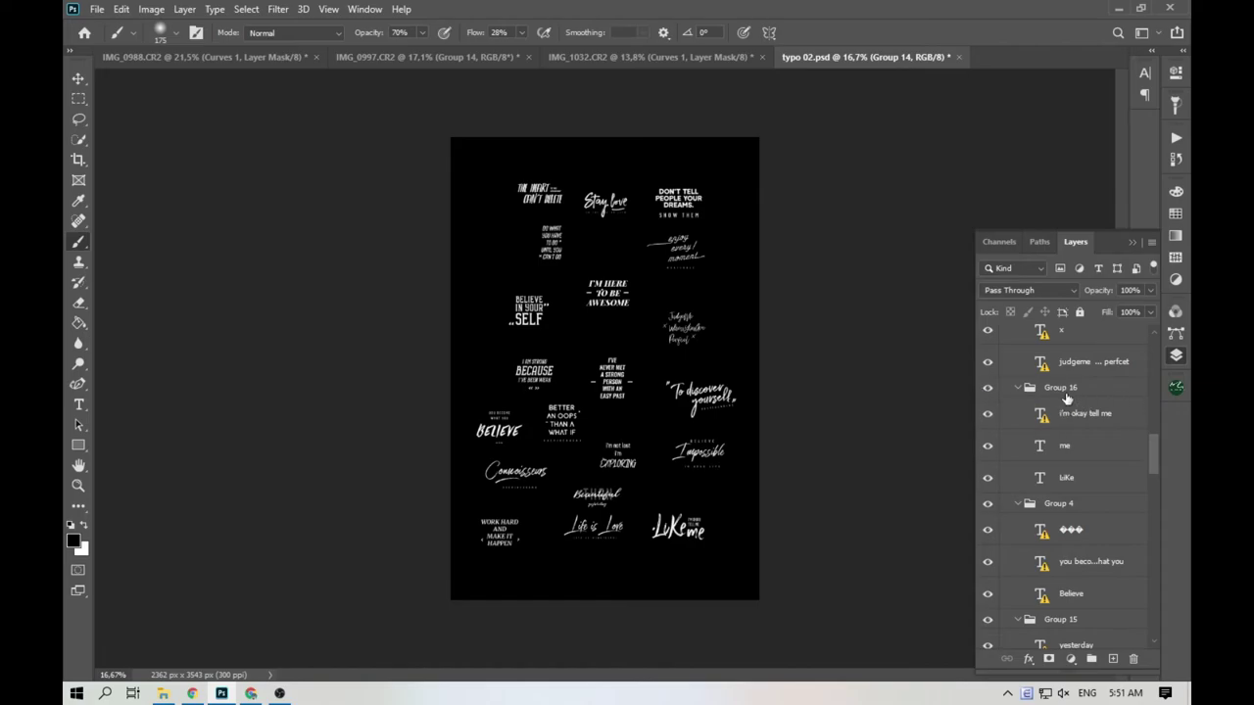
click(1066, 391)
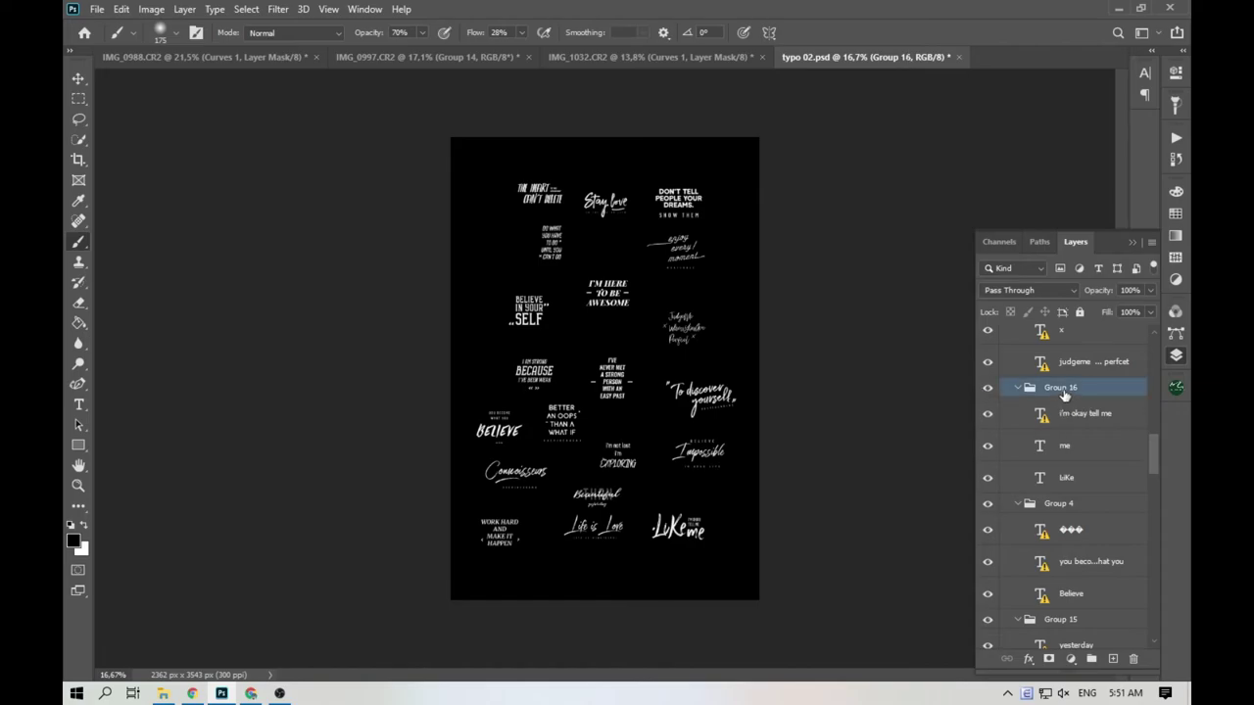
drag(1068, 390, 629, 393)
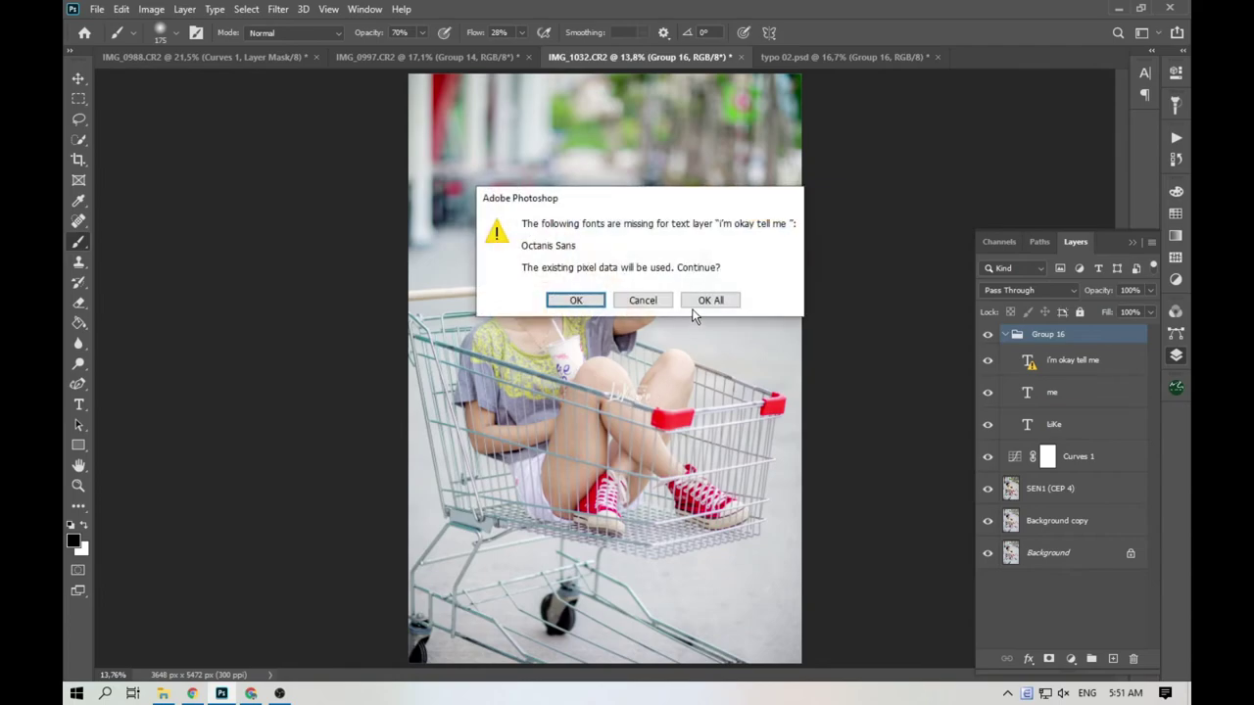
click(718, 302)
Scale the Group 16 text to about 583% and place it in the lower-right corner of the IMG_1032 photo.
drag(650, 383, 750, 332)
drag(621, 392, 648, 588)
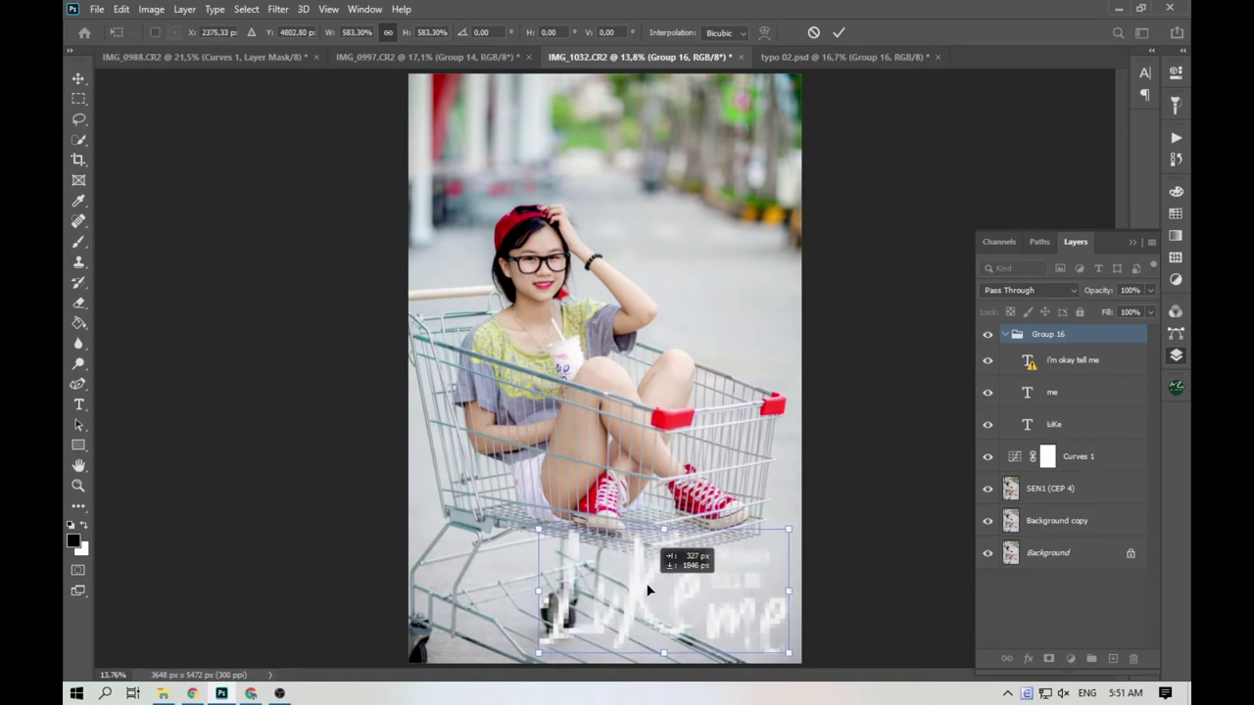
click(838, 32)
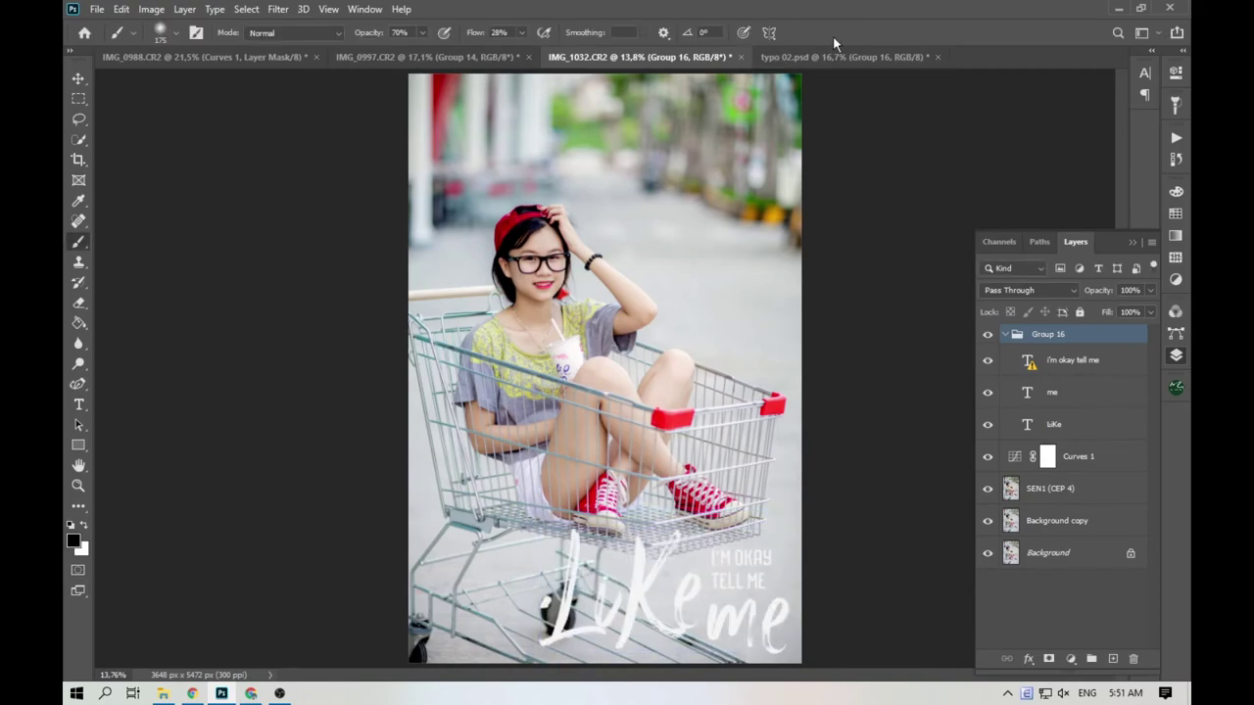
Add a Drop Shadow to Group 16 in IMG_1032, keeping its preset opacity, angle, distance, spread and size.
right_click(1055, 339)
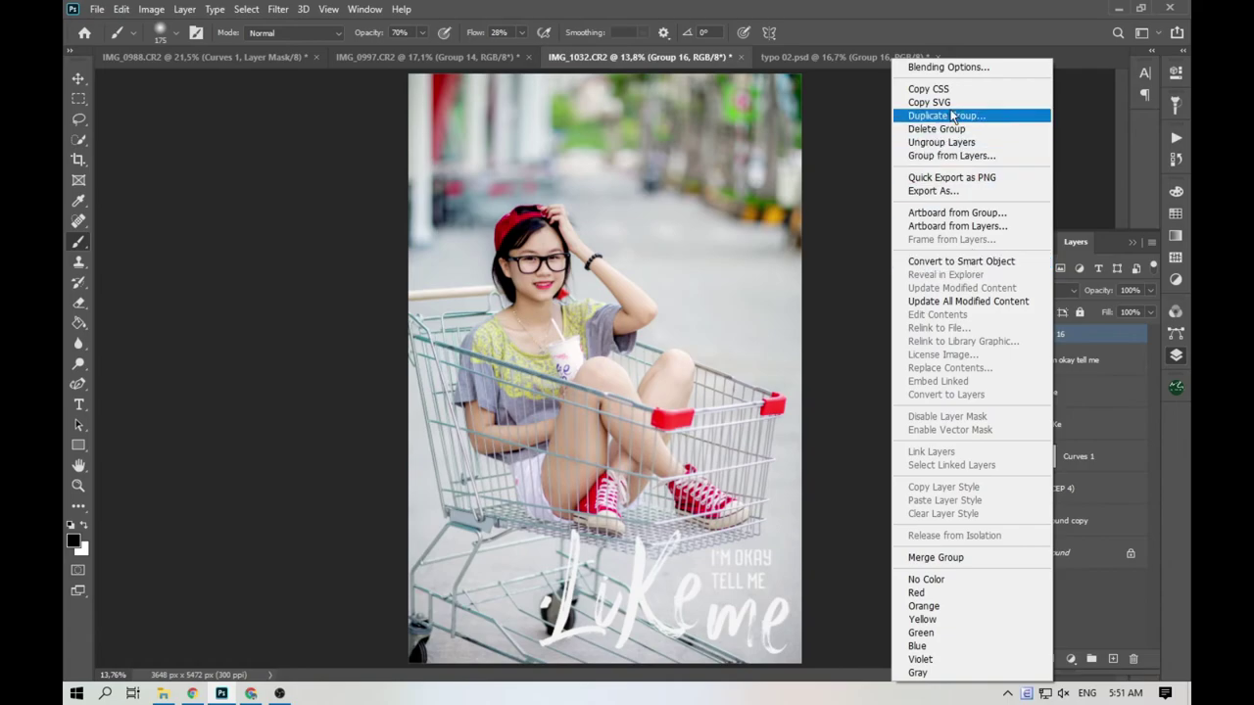
click(950, 63)
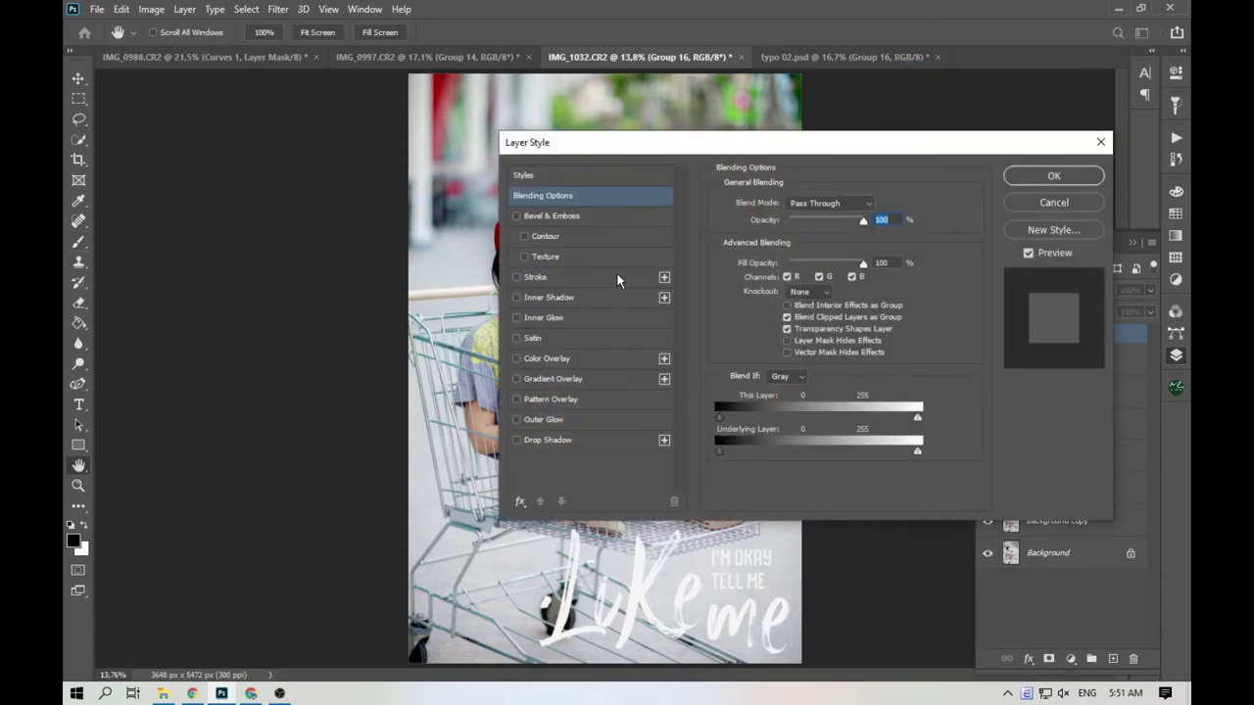
click(547, 438)
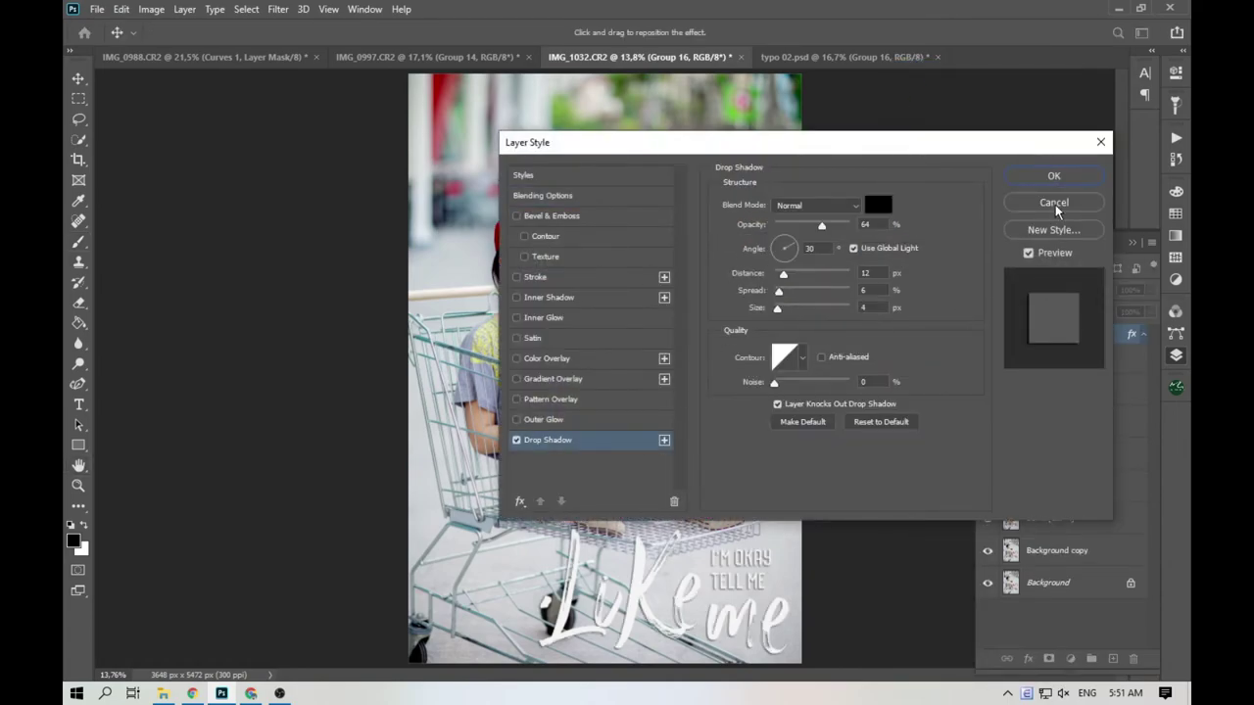
click(1054, 176)
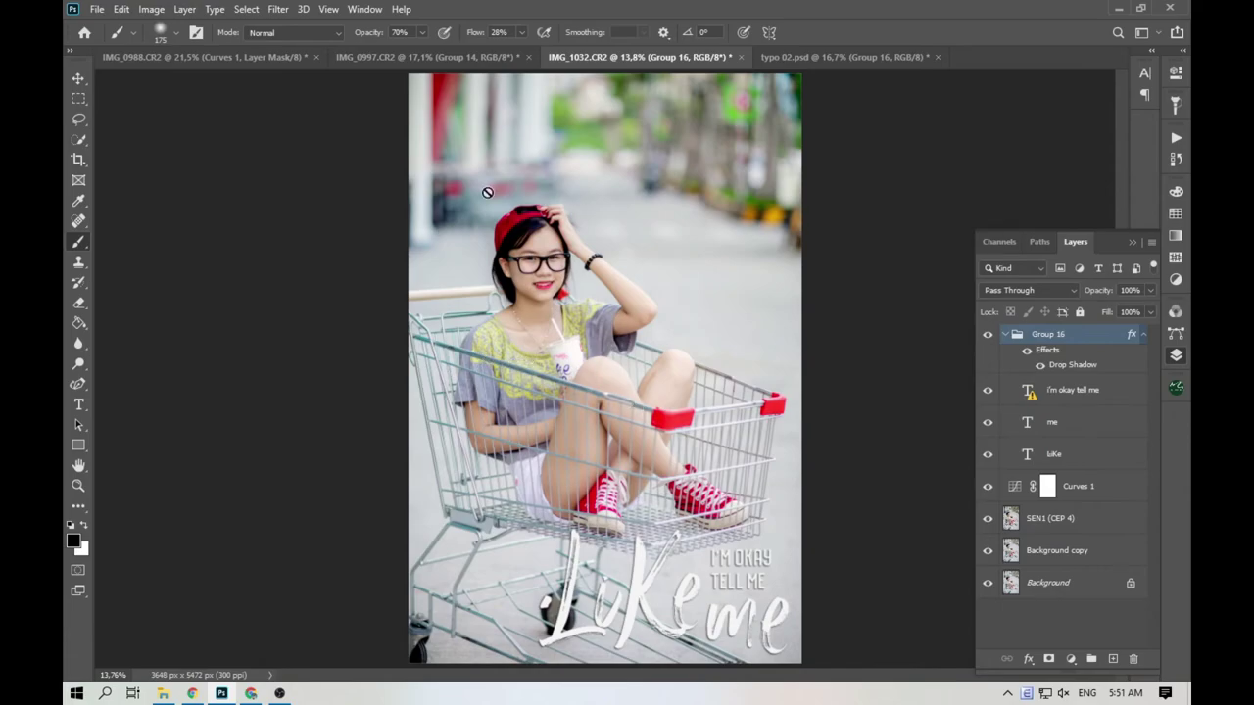
Check the IMG_0988 photo, and toggle the visibility of Groups 6, 5 and 7 in typo 02.psd to identify their text designs.
click(298, 57)
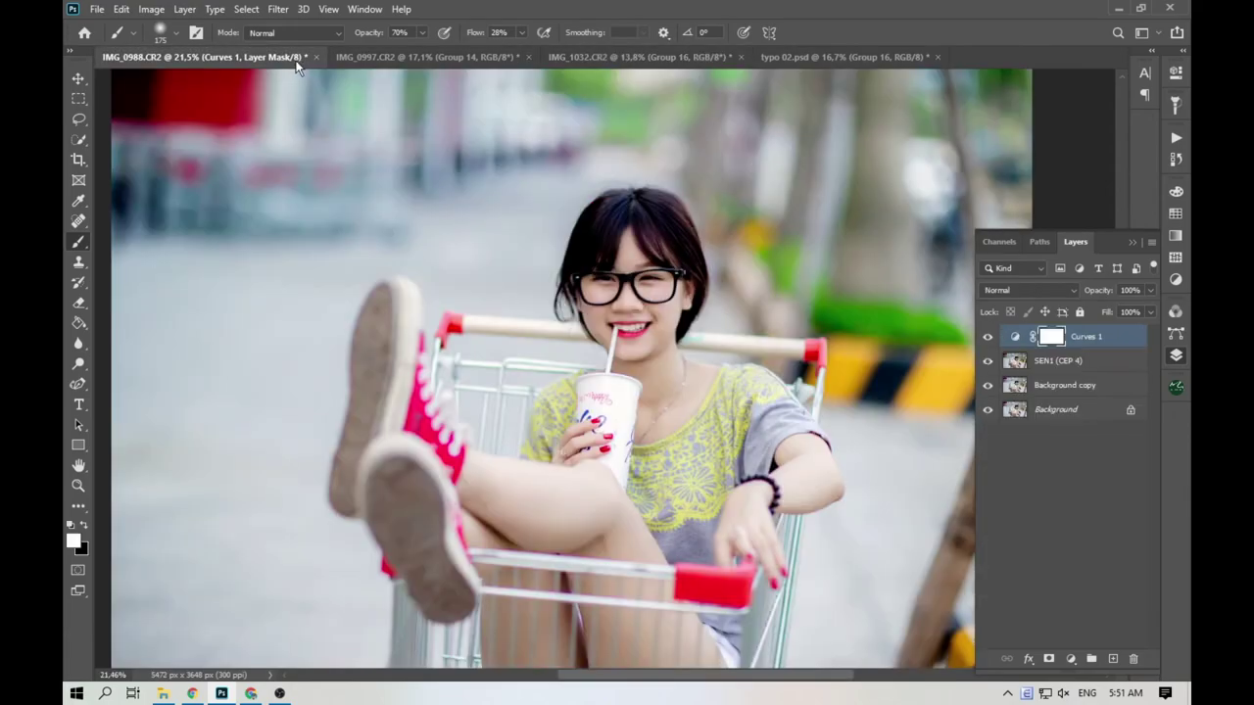
click(811, 56)
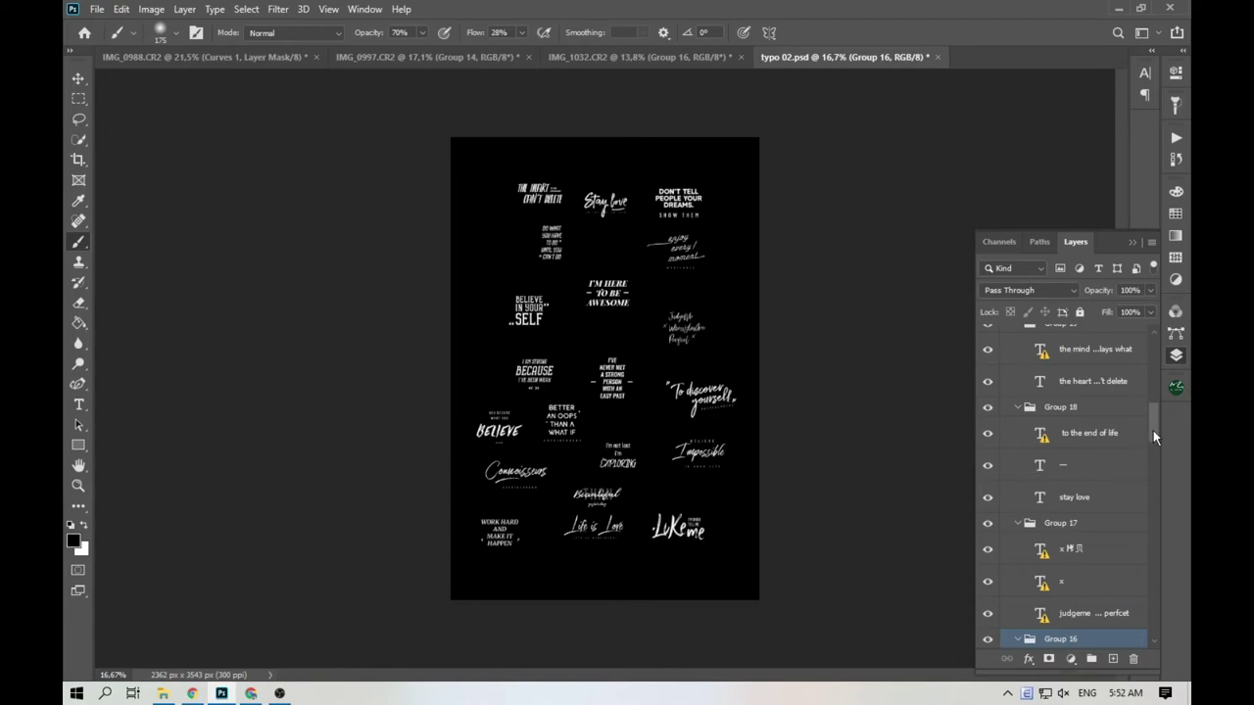
drag(1153, 428, 1144, 631)
click(988, 512)
click(988, 511)
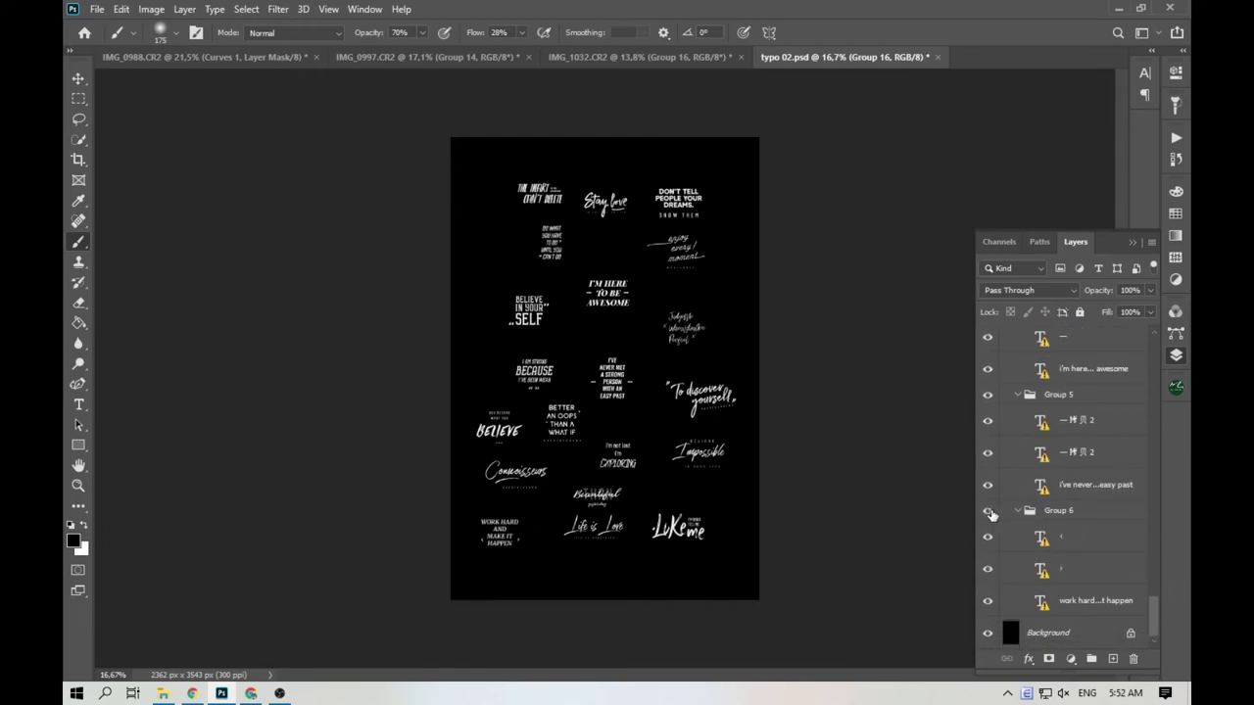
click(987, 395)
click(988, 394)
scroll(988, 395, up, 2)
click(988, 359)
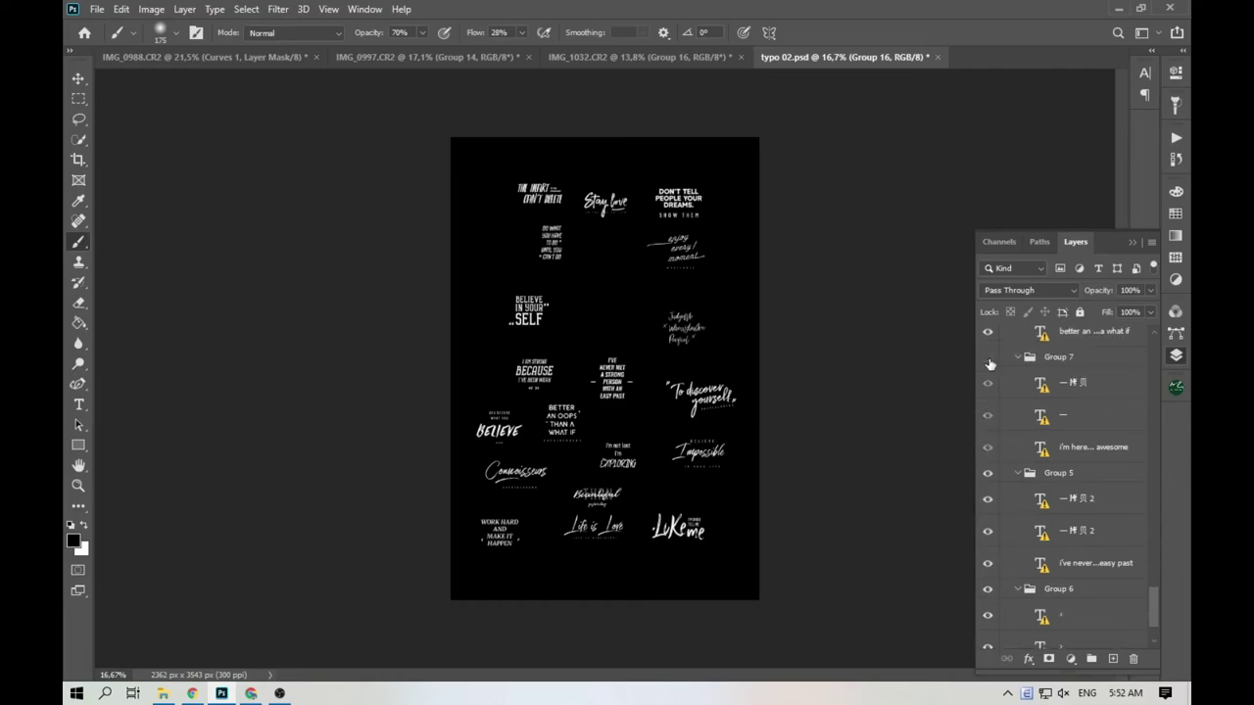
click(987, 358)
Examine the groups above Group 7 in typo 02.psd, toggling Groups 9 and 10 to identify their text designs.
scroll(989, 361, up, 2)
scroll(989, 362, up, 3)
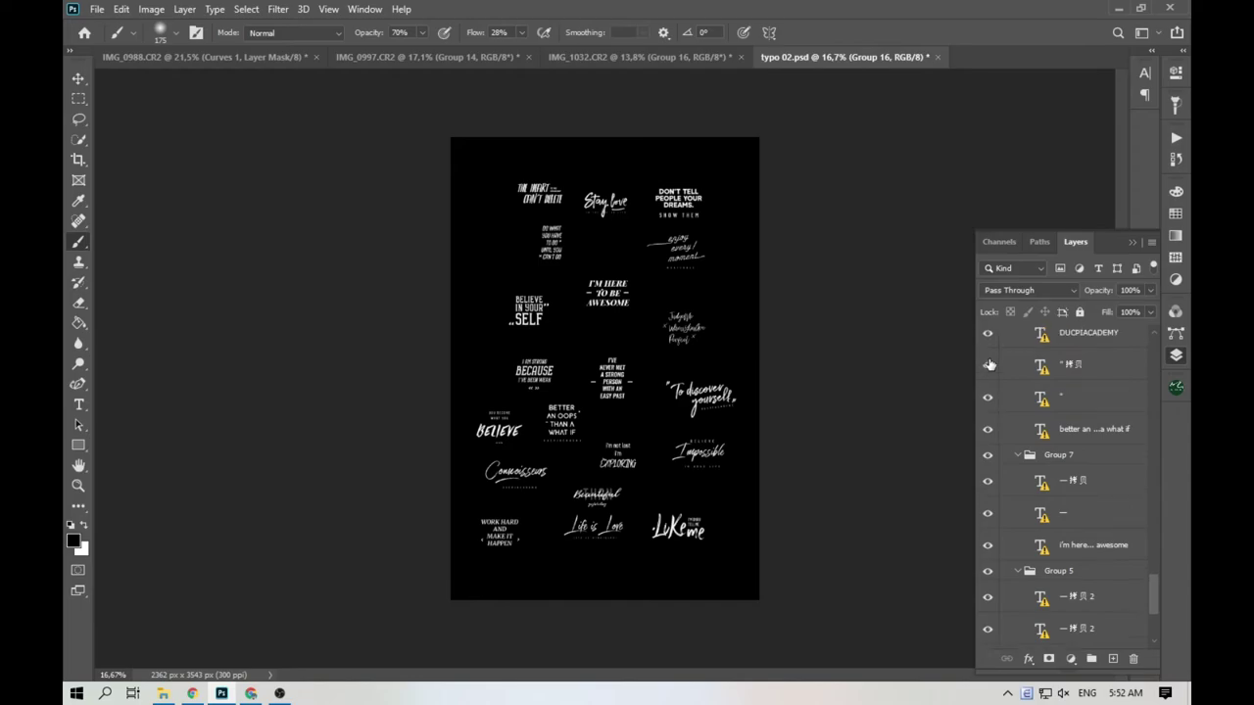
scroll(992, 418, up, 3)
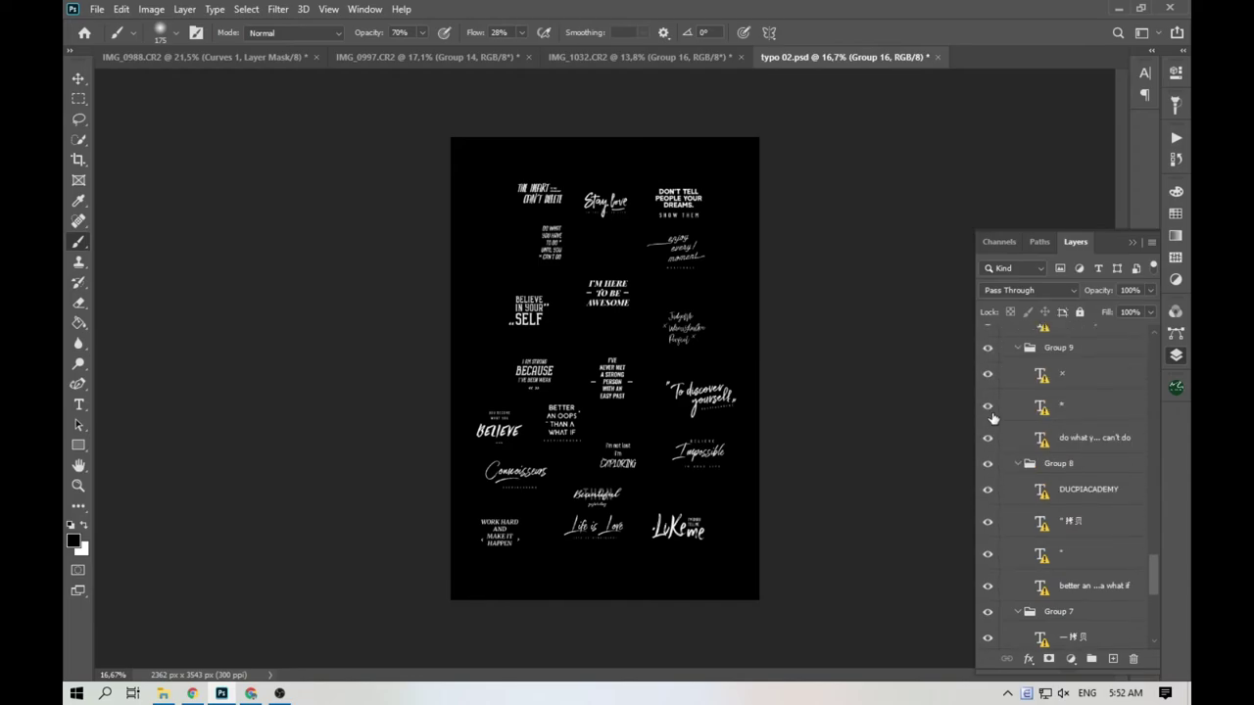
scroll(991, 418, up, 1)
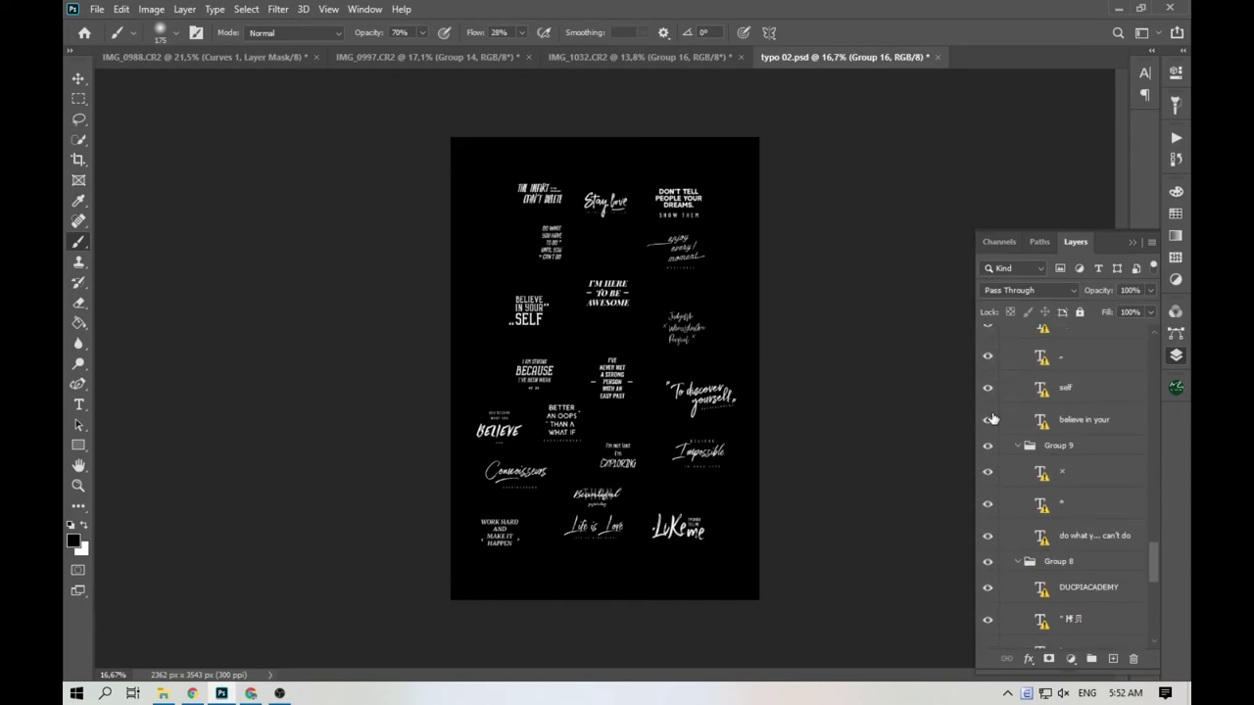
scroll(991, 419, up, 1)
click(987, 467)
click(987, 466)
scroll(988, 466, up, 3)
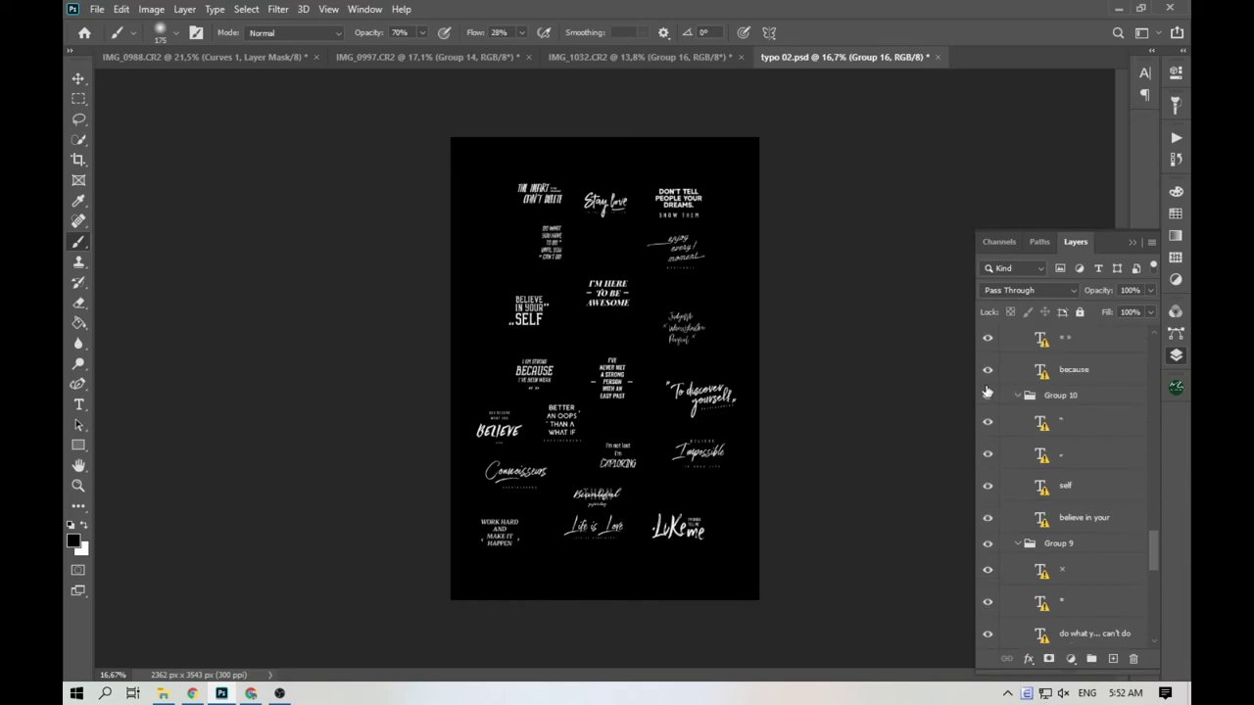
click(1077, 369)
click(989, 396)
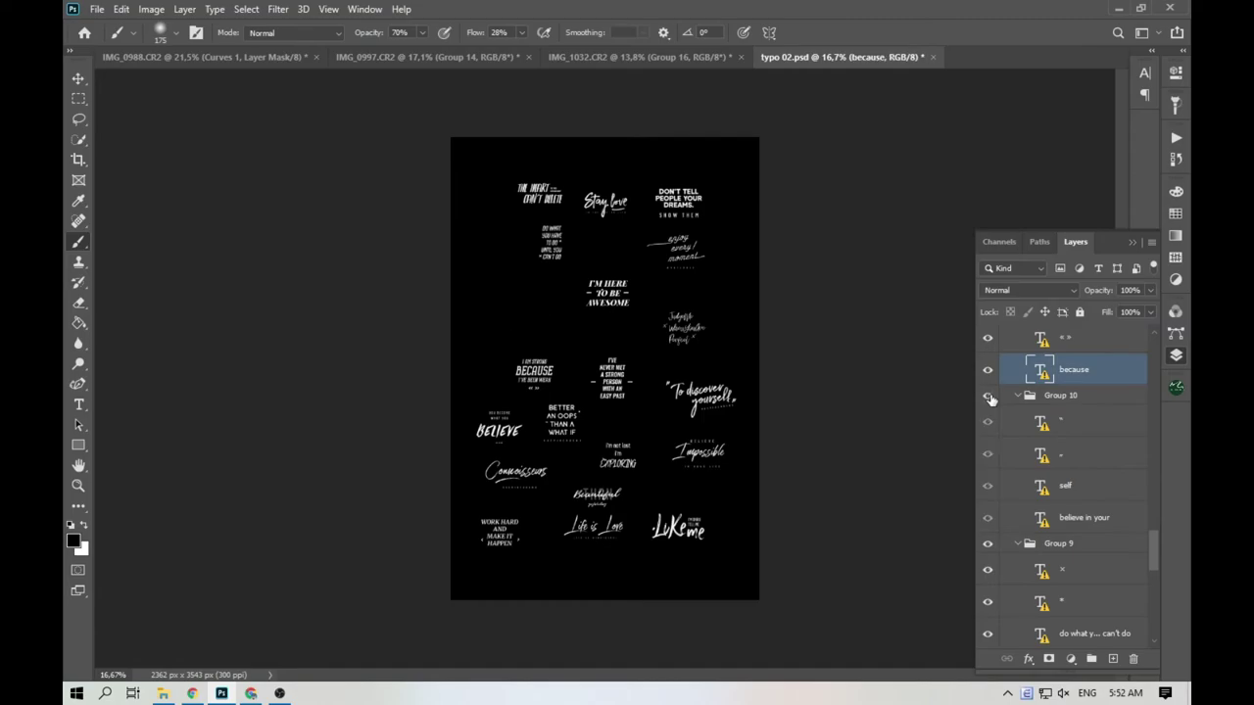
click(988, 396)
Examine Groups 11 to 13 in typo 02.psd, toggling Groups 12 and 13 to identify their text designs.
scroll(990, 401, up, 5)
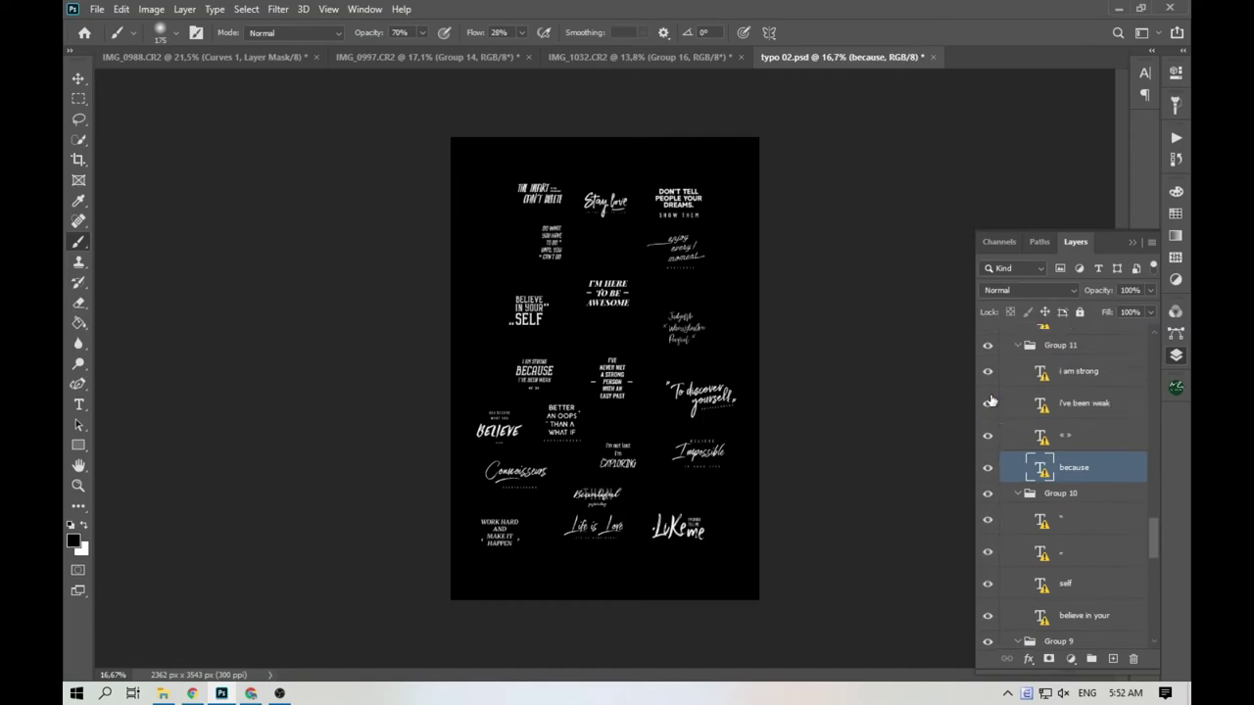
scroll(988, 360, up, 4)
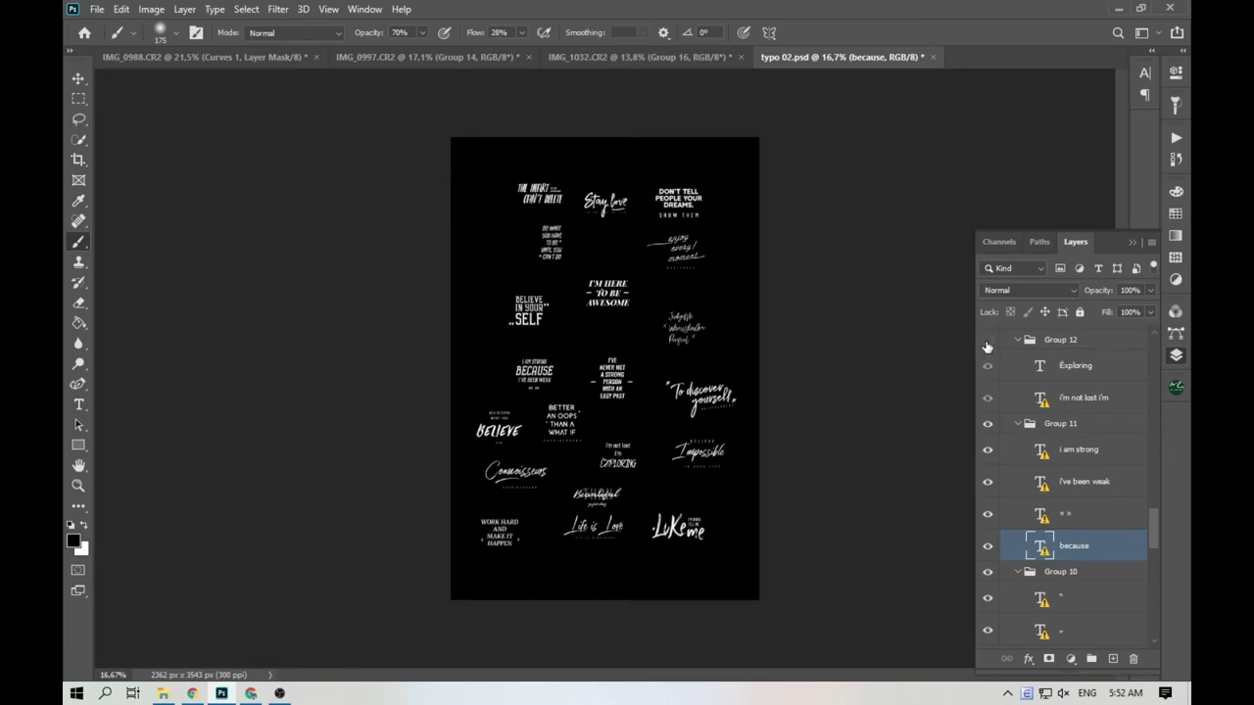
click(988, 345)
scroll(987, 348, up, 7)
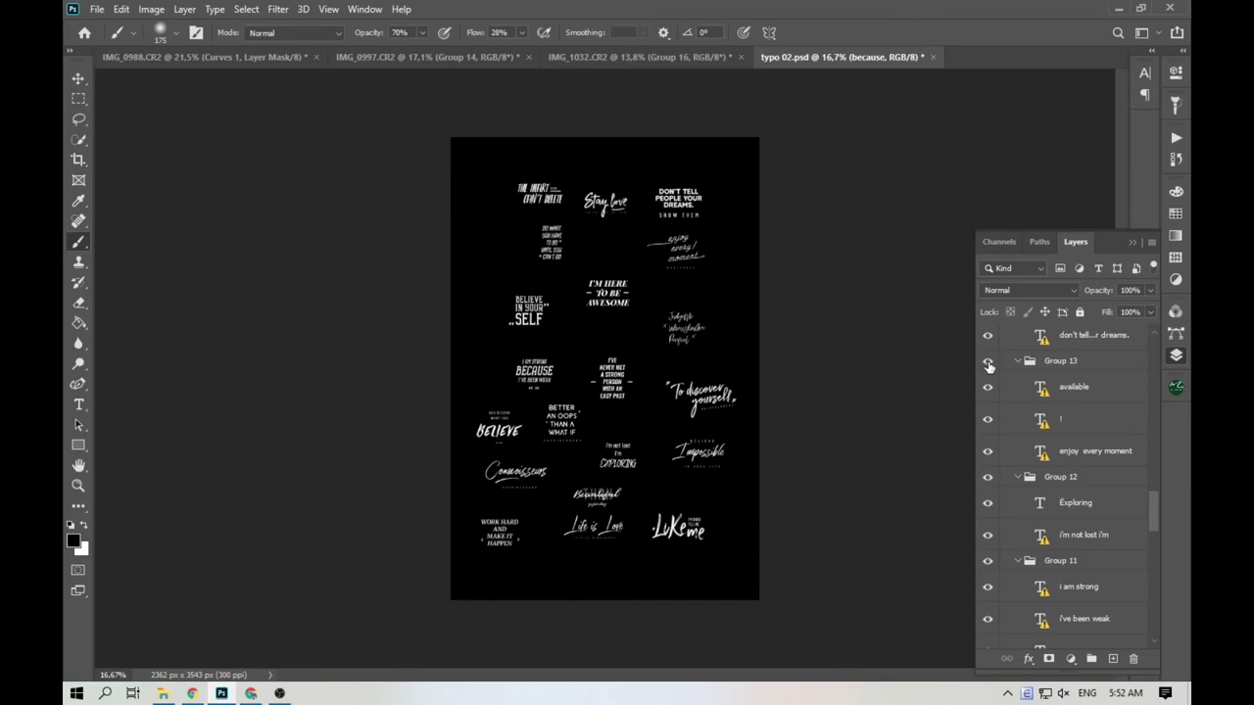
click(989, 364)
click(988, 363)
scroll(1046, 382, up, 7)
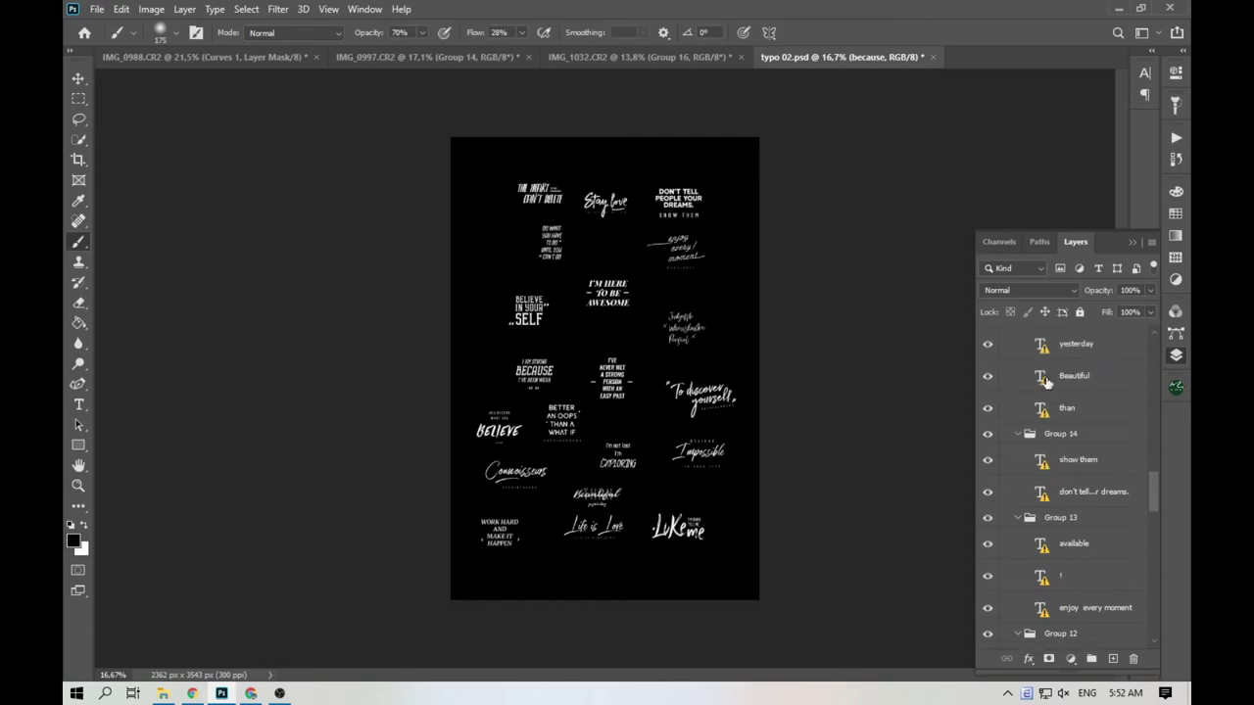
Identify Group 15 in typo 02.psd by toggling its visibility, and copy it into IMG_0988 using the existing pixel data for missing fonts.
scroll(1033, 382, up, 2)
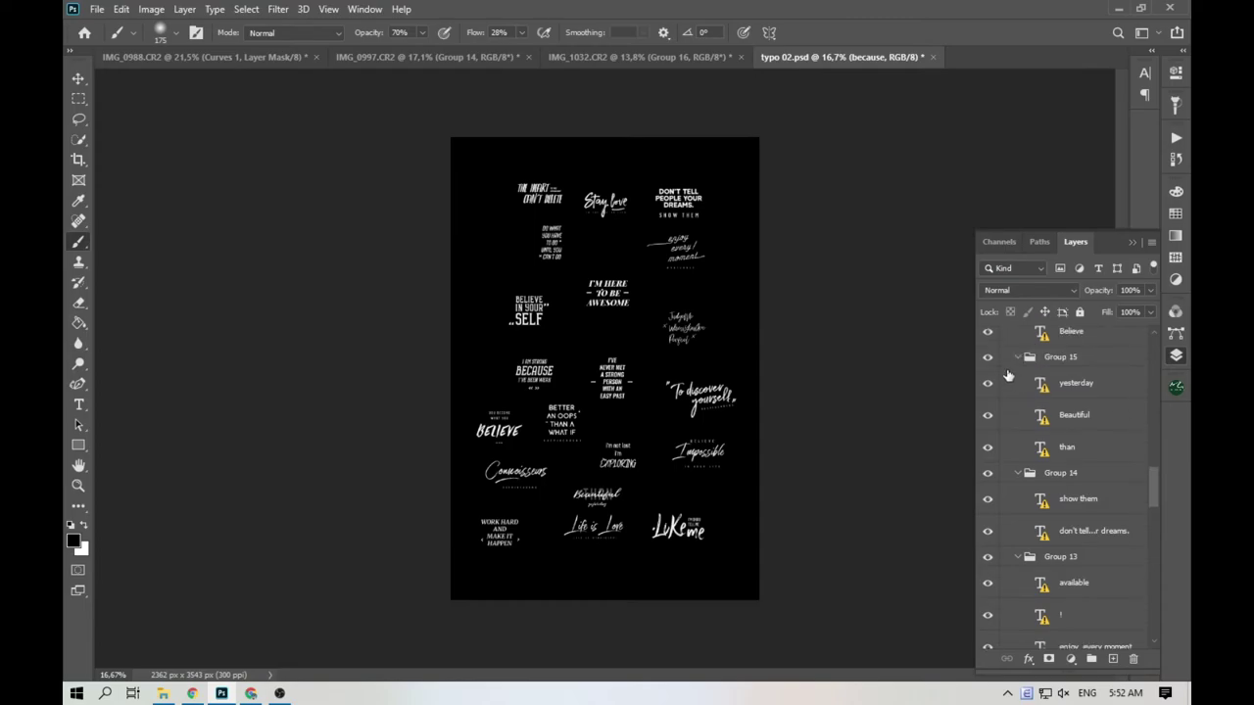
click(989, 364)
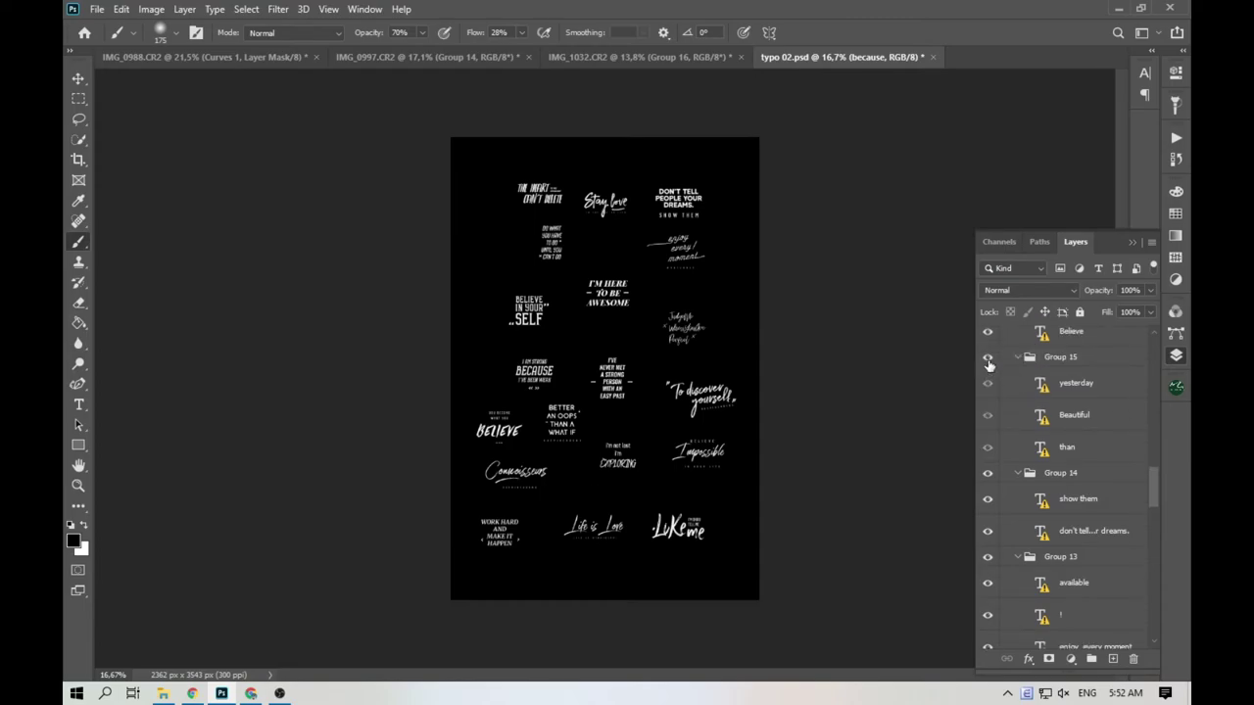
click(990, 364)
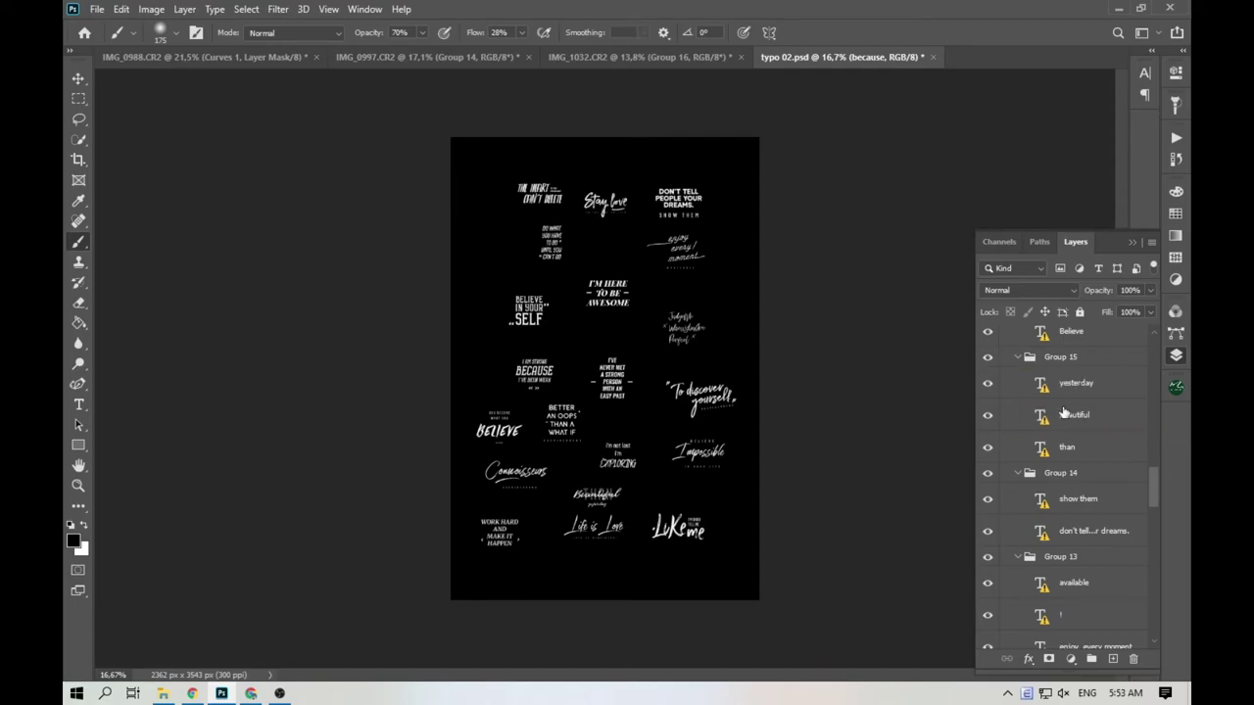
drag(1063, 359, 406, 255)
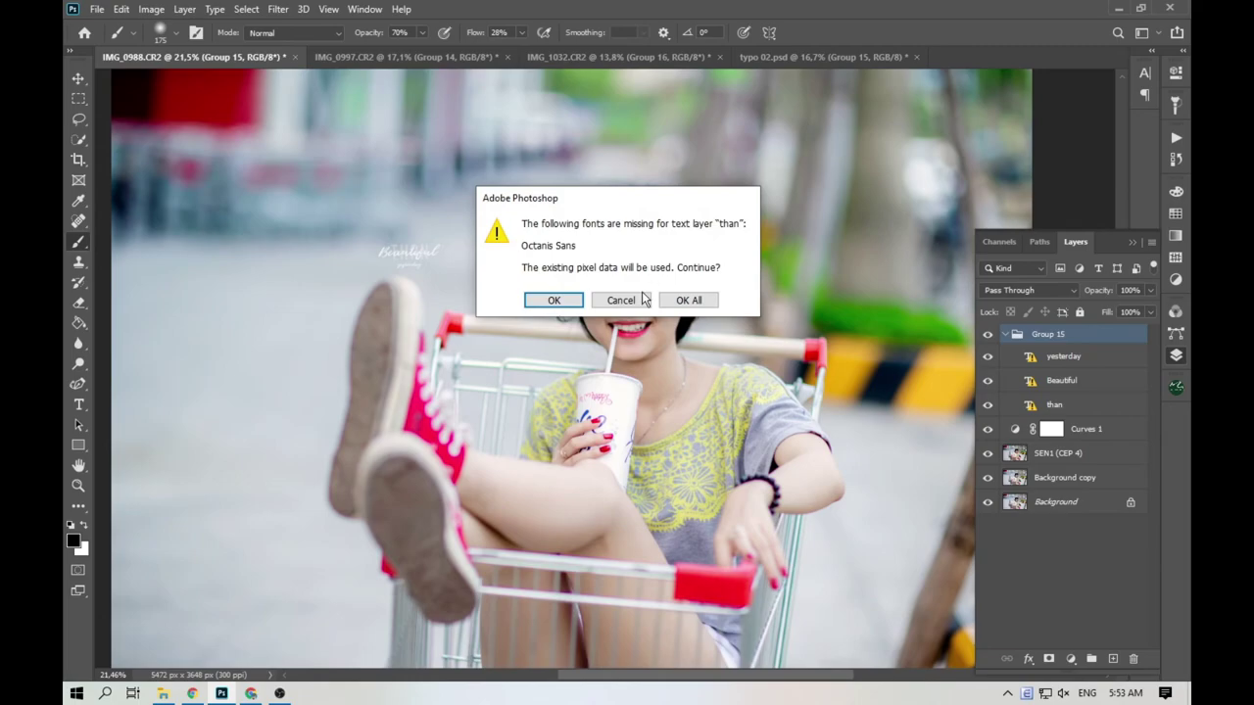
click(681, 298)
Scale Group 15 to about 746% and place it in the lower-left corner of the IMG_0988 photo.
key(ctrl+t)
drag(460, 236, 434, 551)
scroll(421, 528, down, 3)
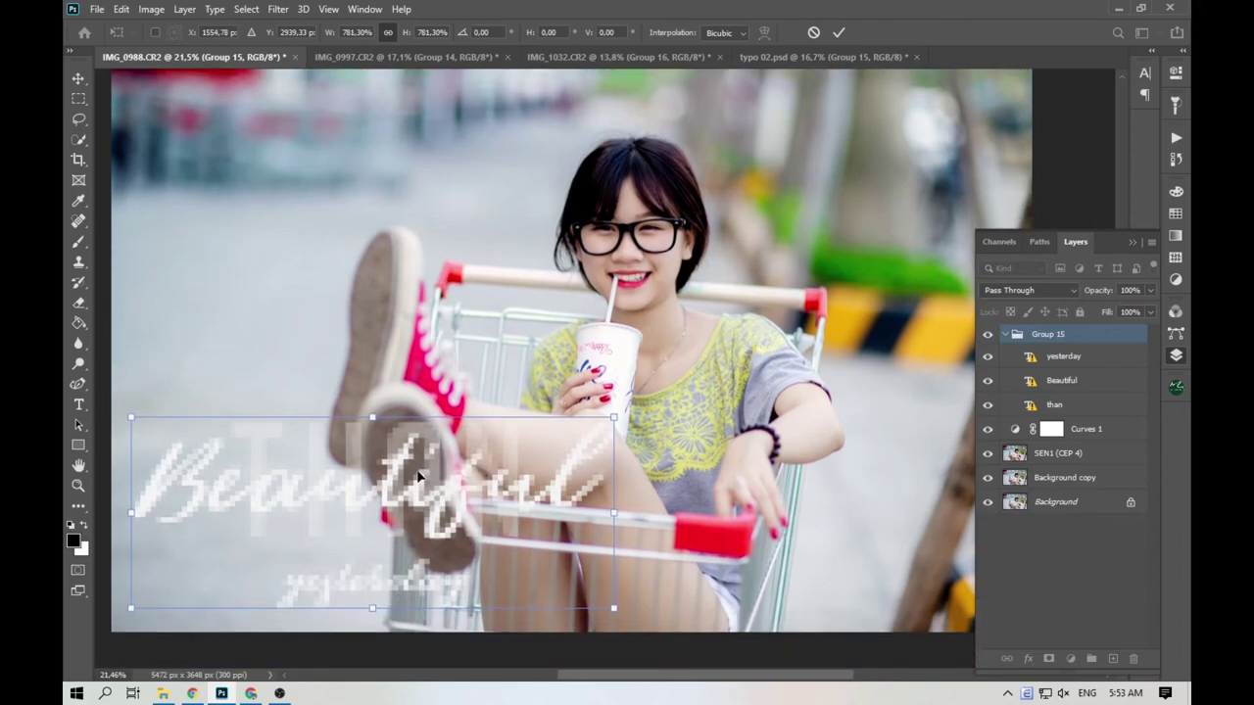
drag(389, 469, 377, 486)
drag(600, 394, 579, 402)
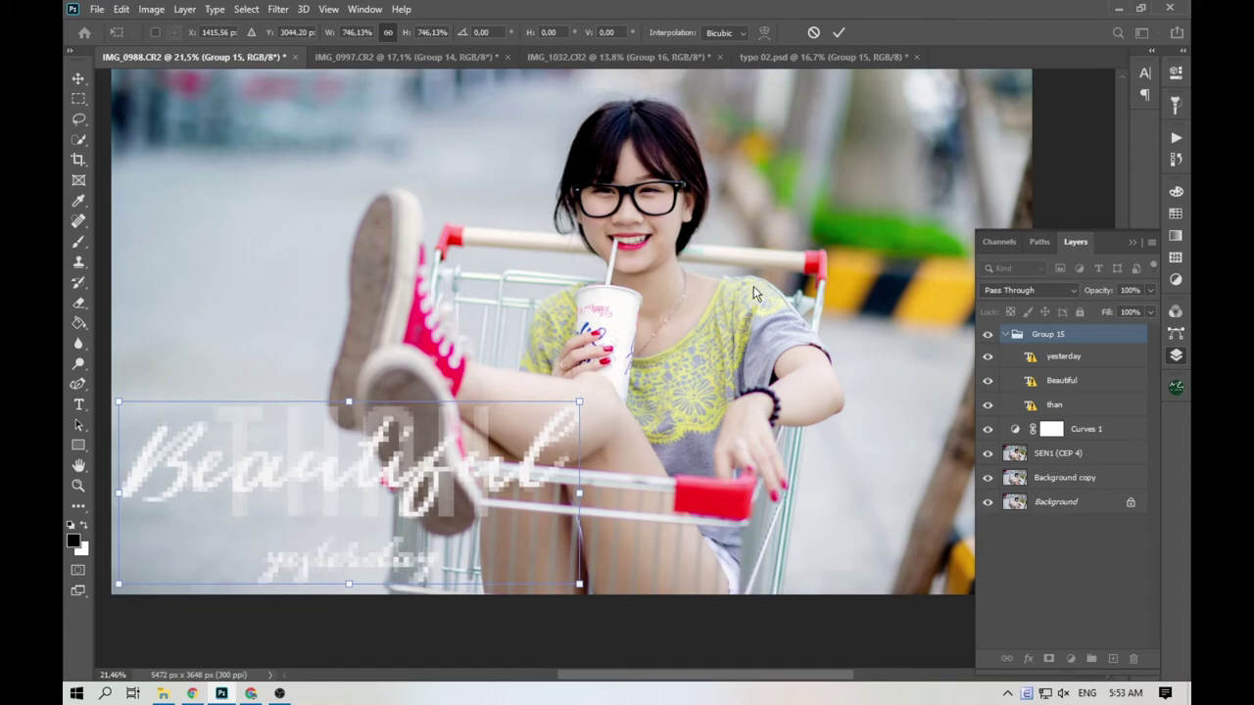
click(841, 33)
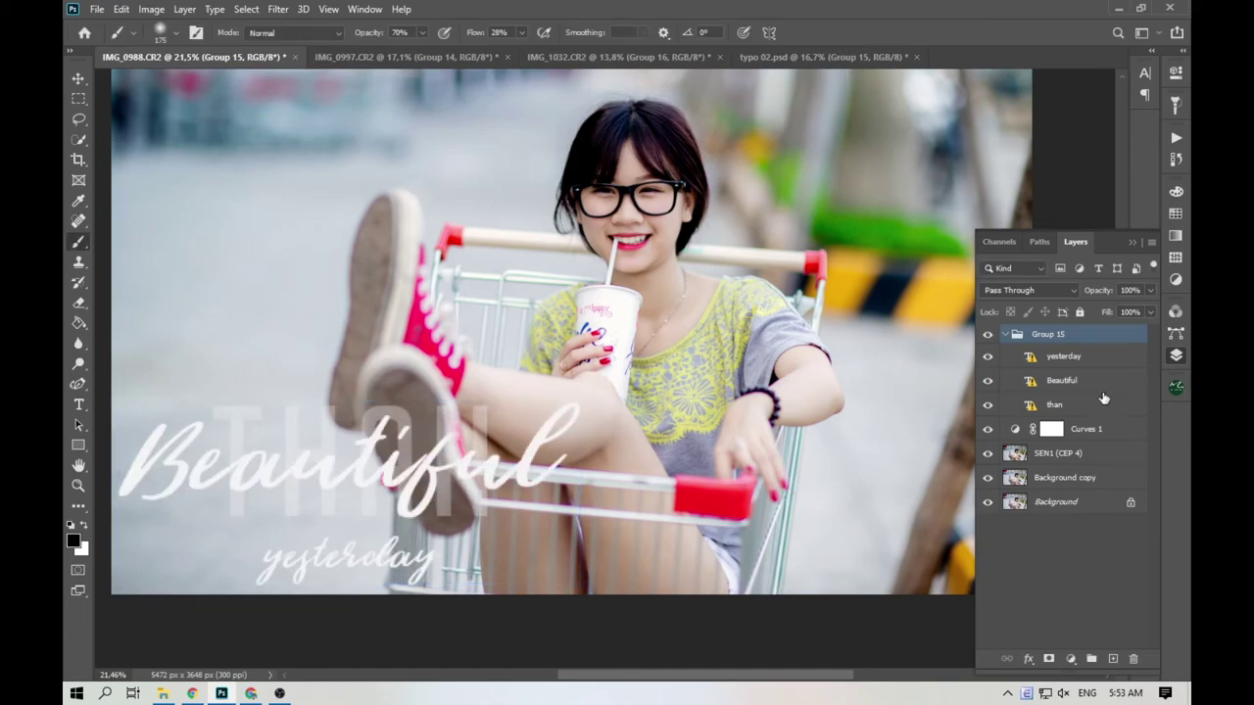
Add a Drop Shadow to Group 15 in IMG_0988, keeping its preset settings.
right_click(1067, 336)
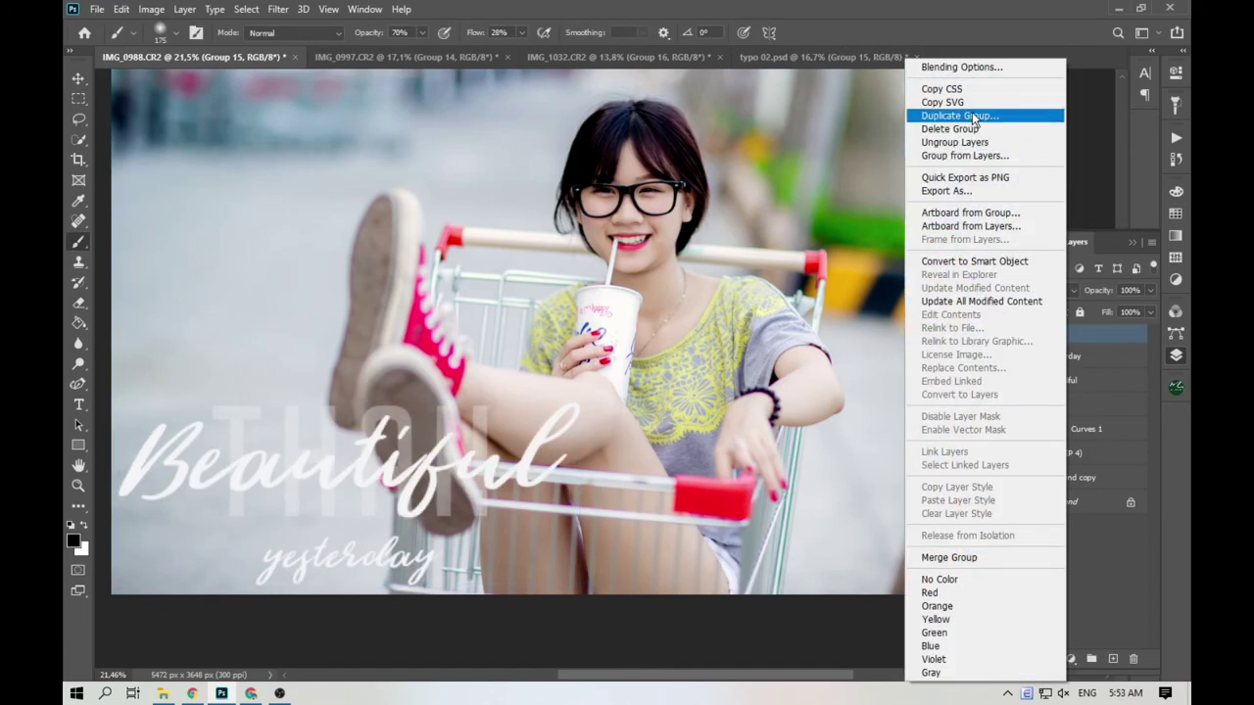
click(990, 62)
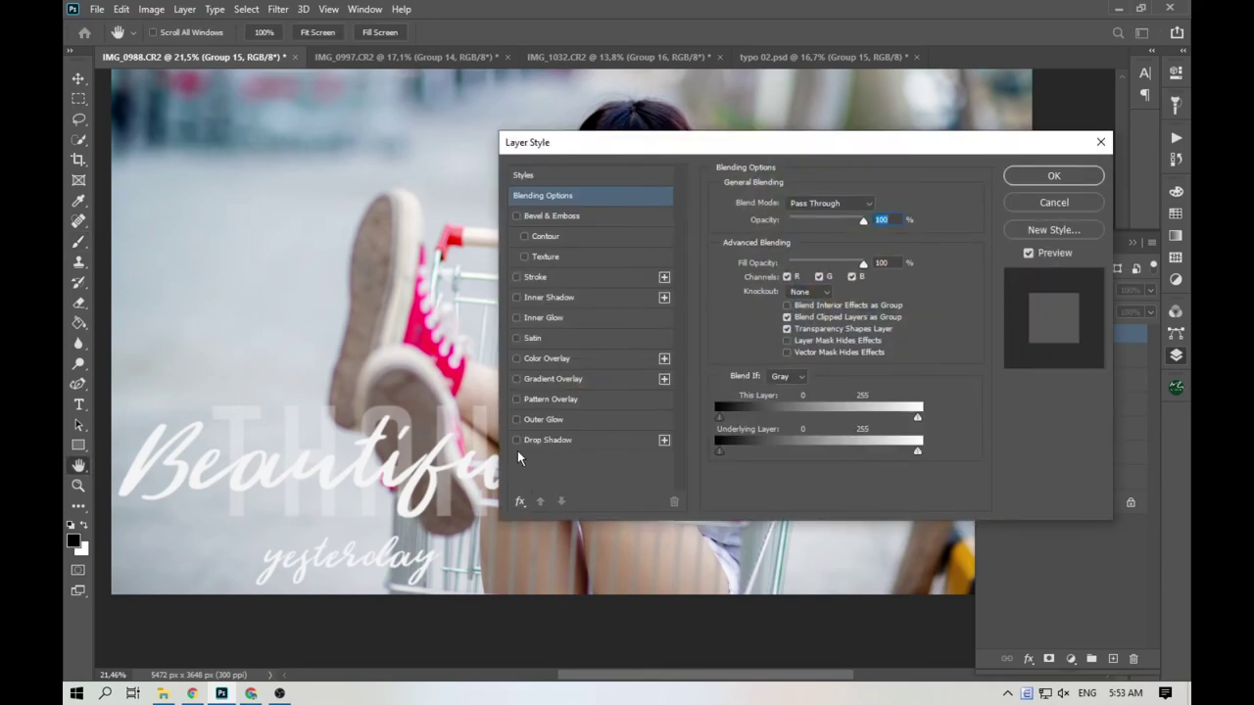
click(517, 442)
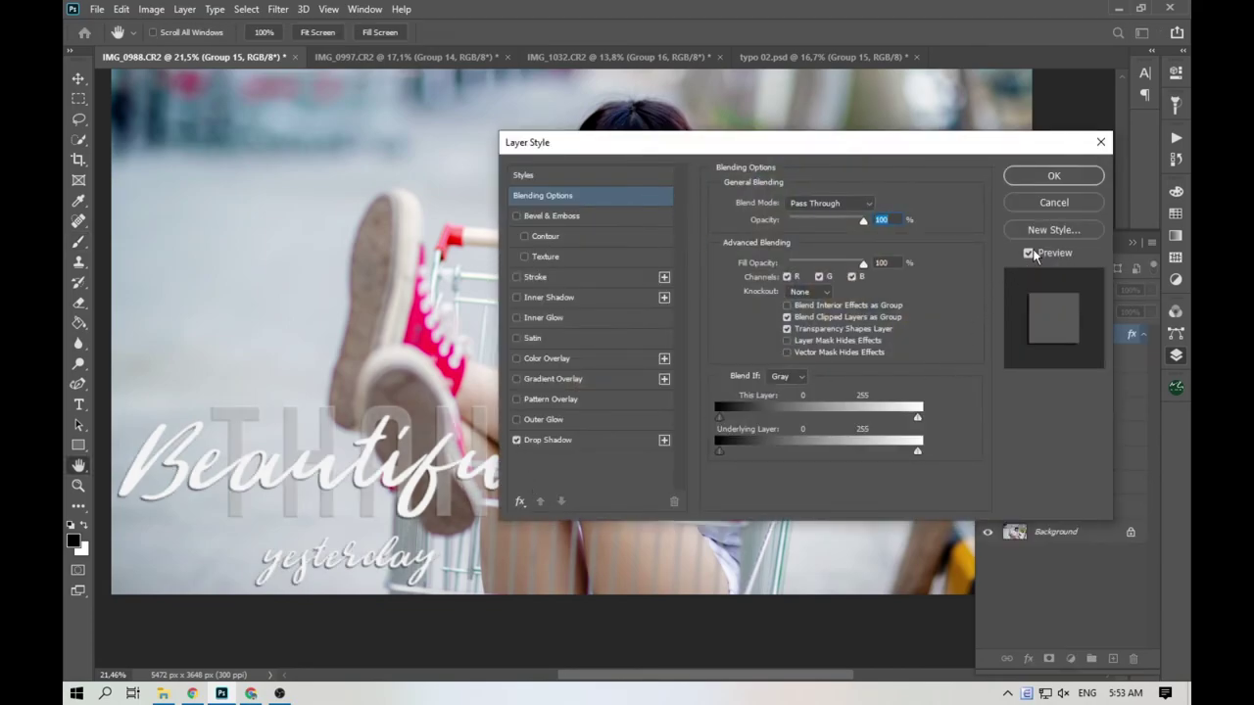
click(1054, 178)
Add a white Myriad Pro one-line text near the bottom of IMG_0988 crediting the stock photographer and the blend author by name.
scroll(635, 297, up, 1)
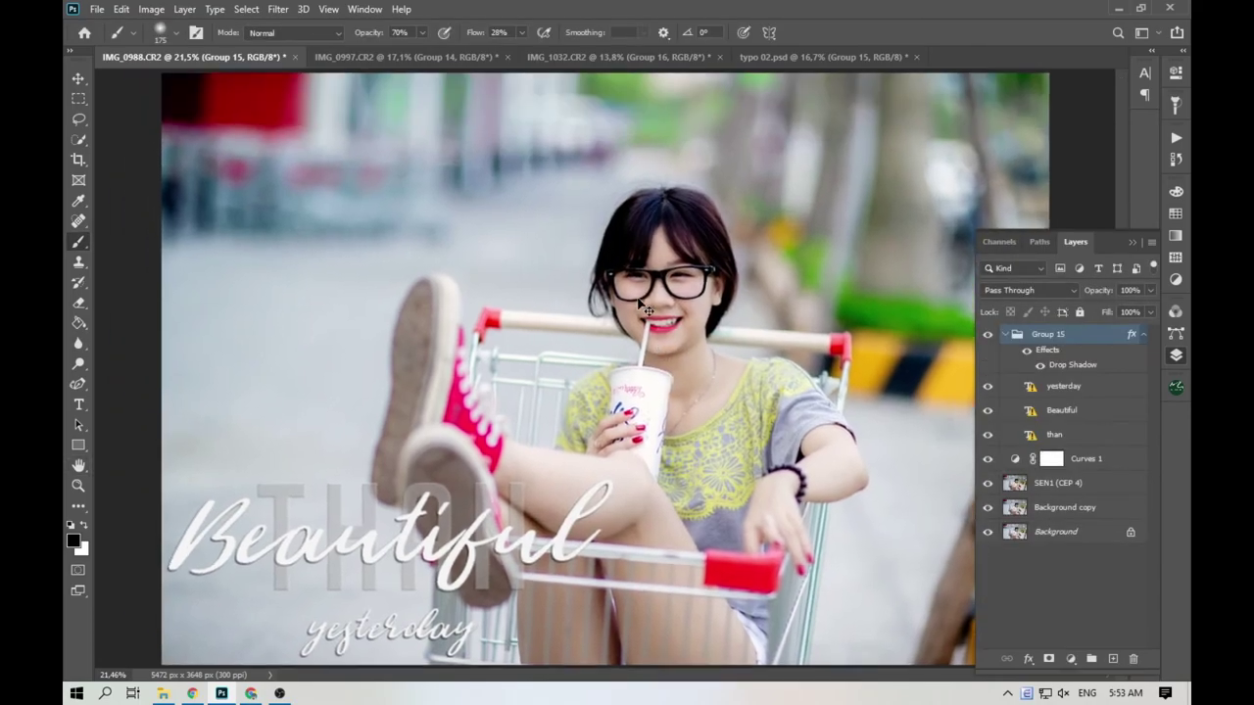
click(1132, 240)
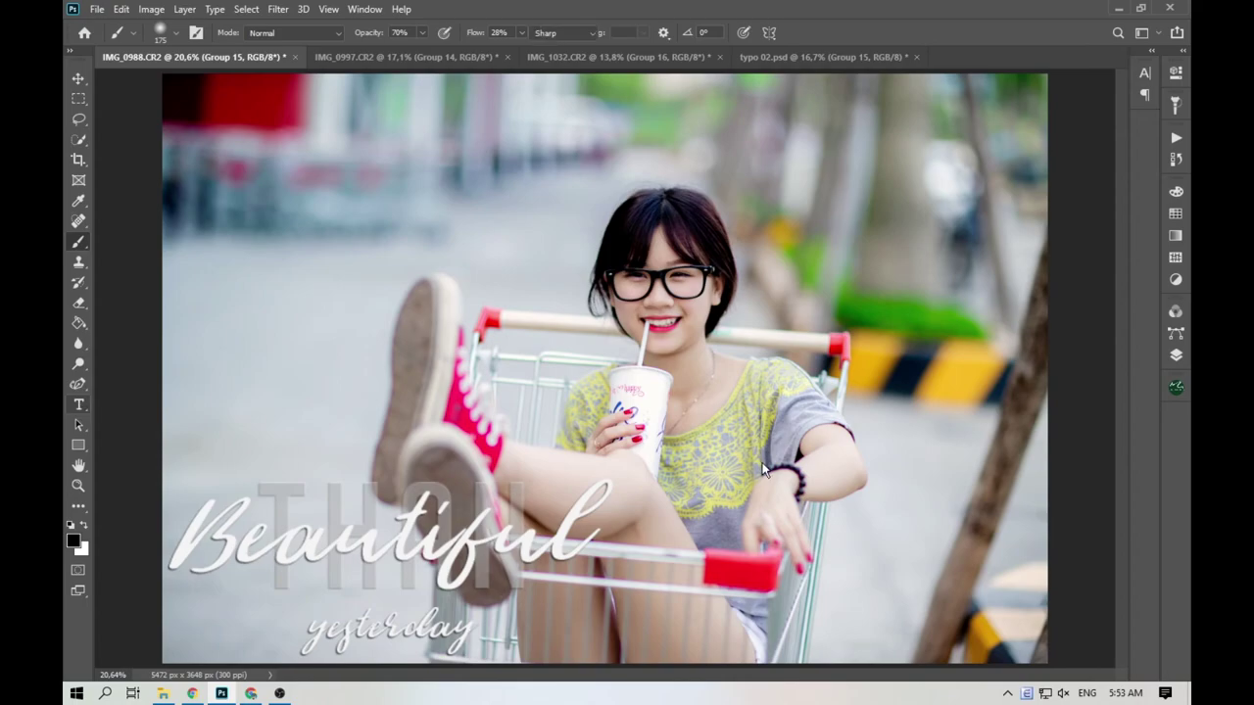
click(80, 405)
click(681, 641)
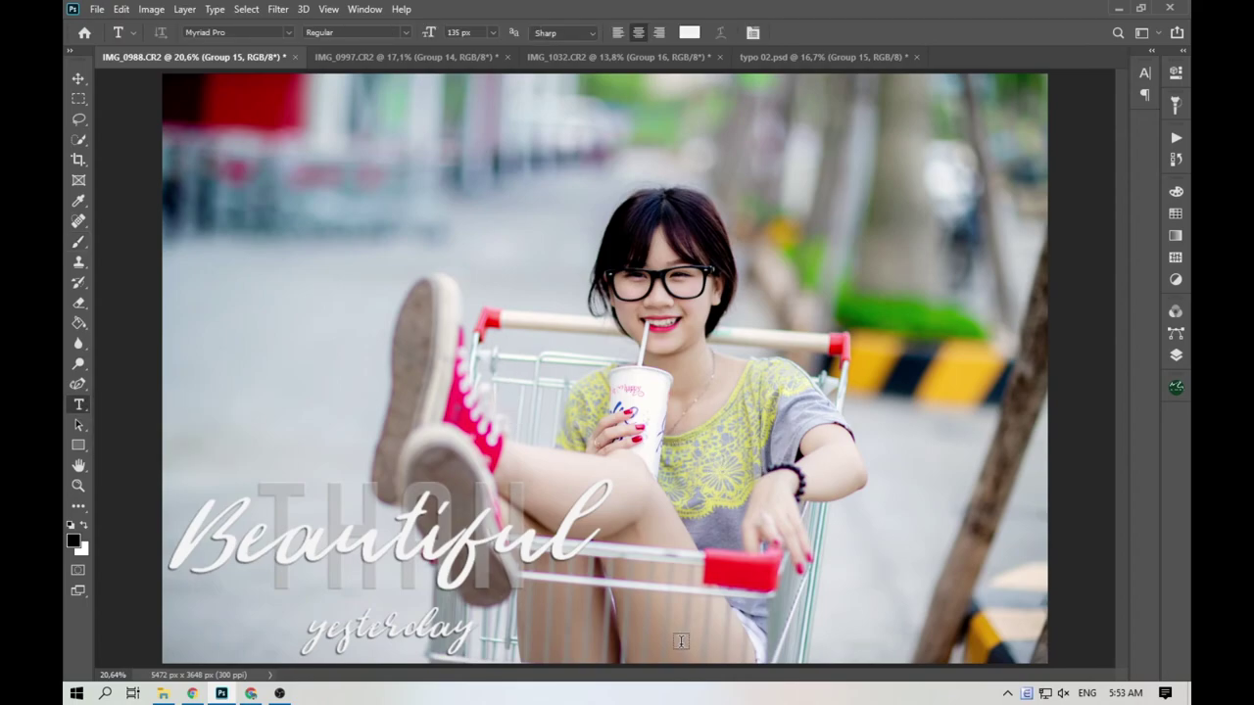
click(680, 642)
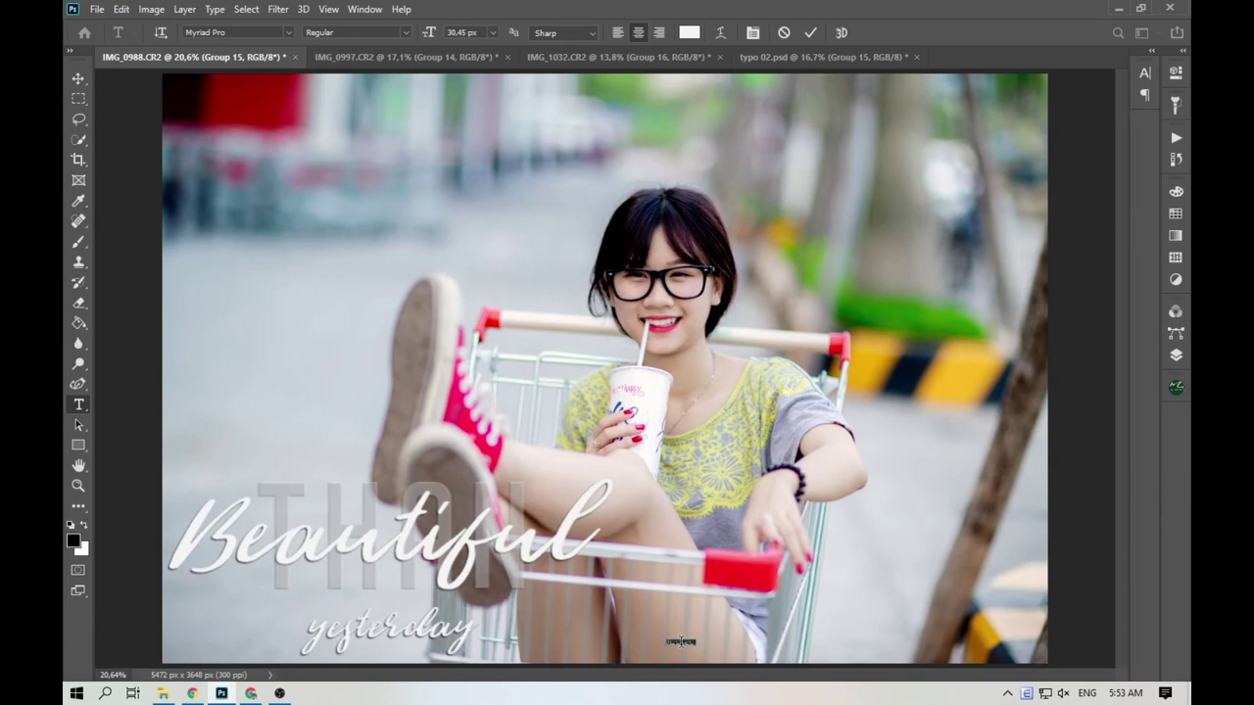
click(163, 693)
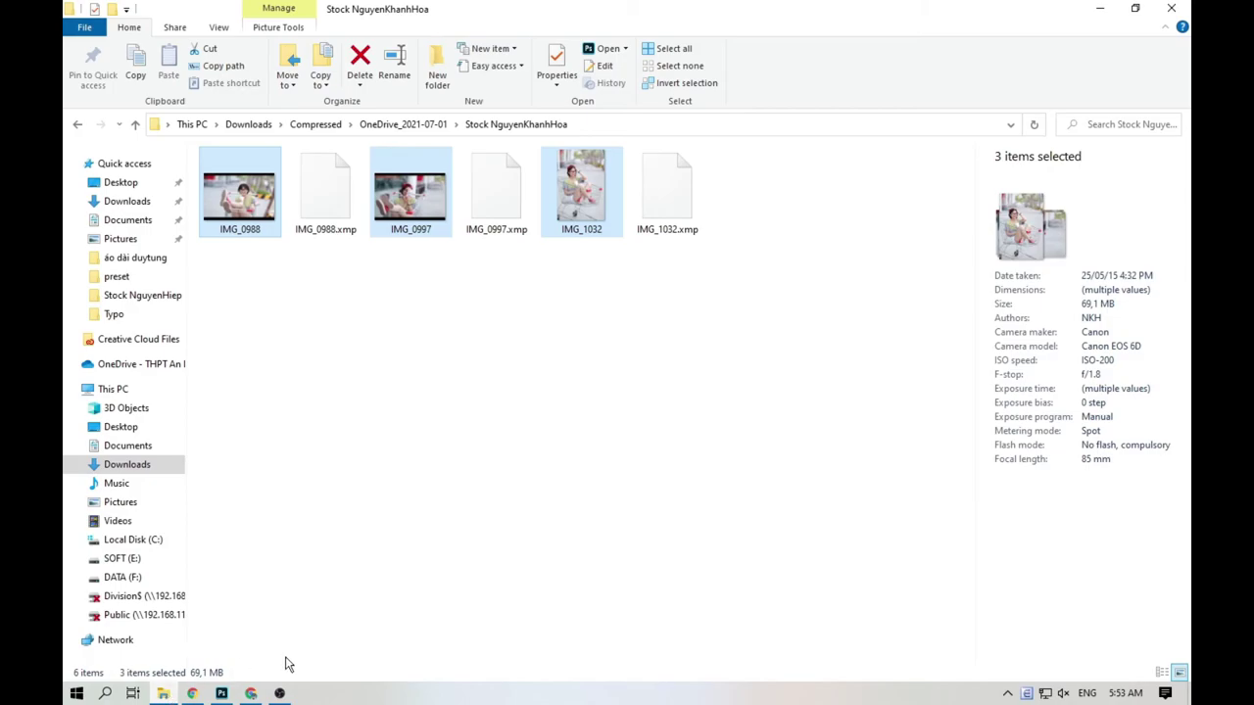
click(225, 694)
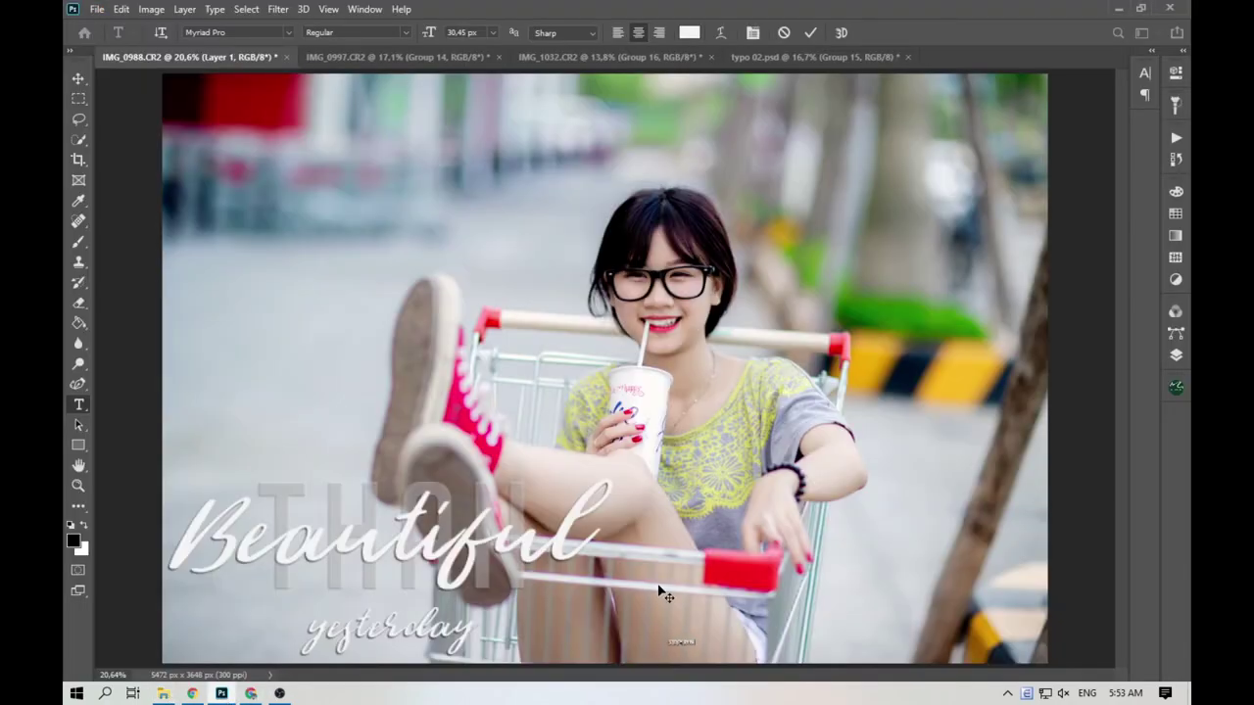
text(KHANH HOA - VIETNAM - 2018)
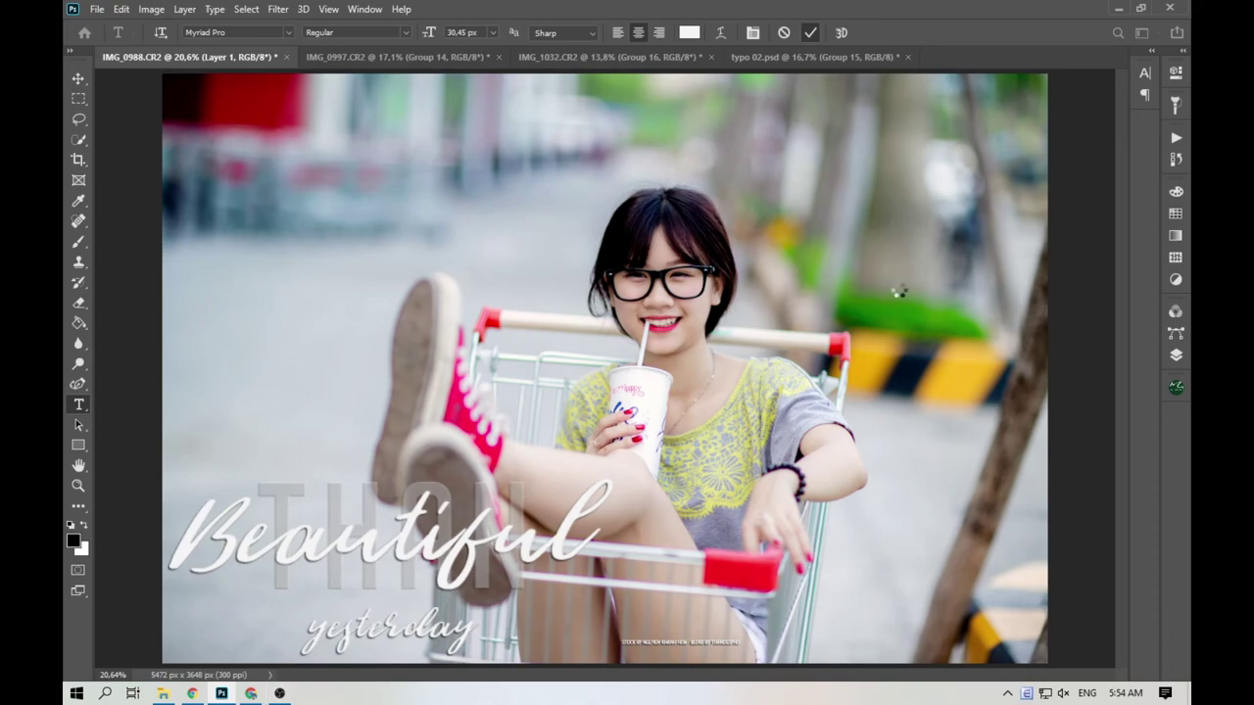
Enlarge the credit text to about 246% and move it to the lower-right corner of the photo.
key(ctrl+t)
drag(741, 638, 913, 582)
drag(829, 643, 951, 654)
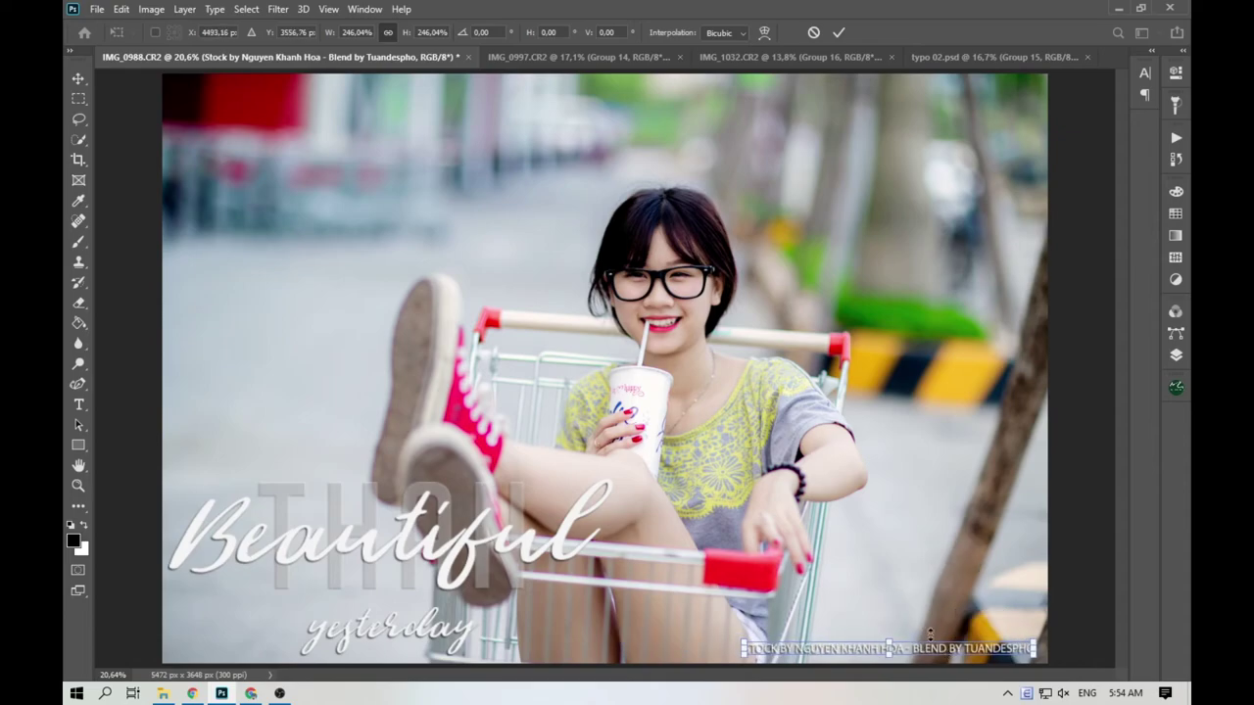
click(838, 34)
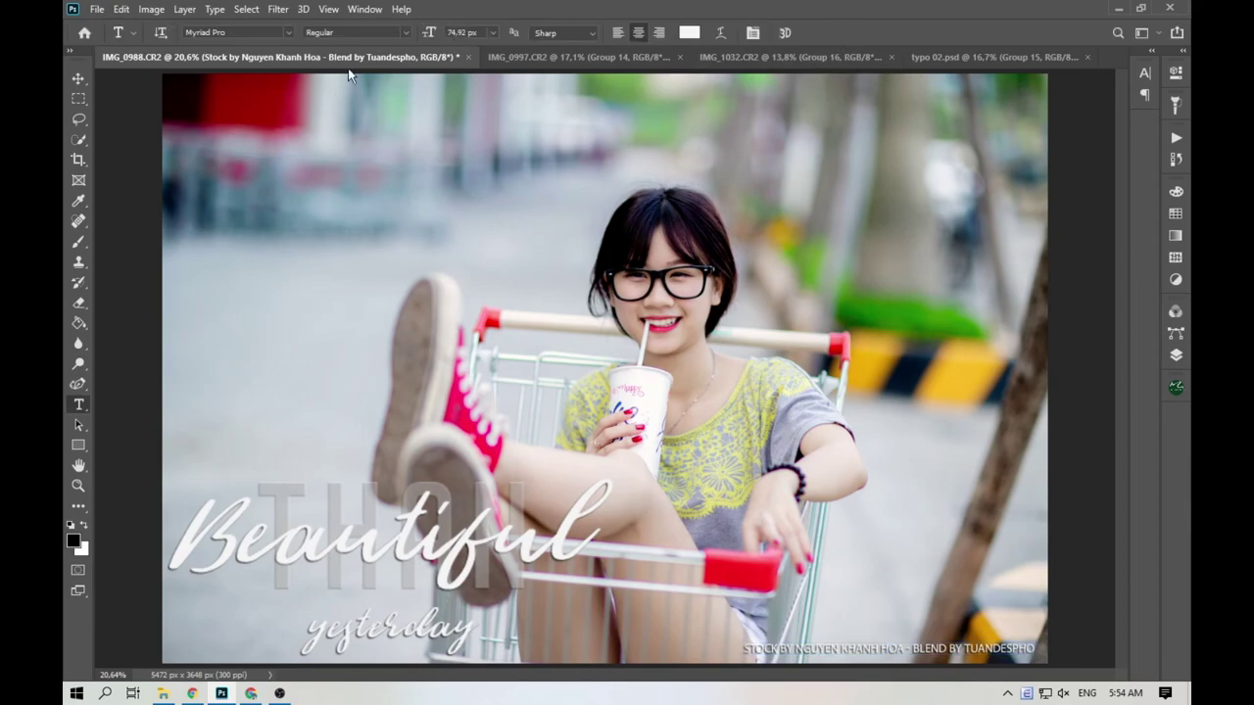
Fine-tune the credit text's position in IMG_0988 to X 4494 px and Y 3555 px.
key(ctrl+t)
click(208, 32)
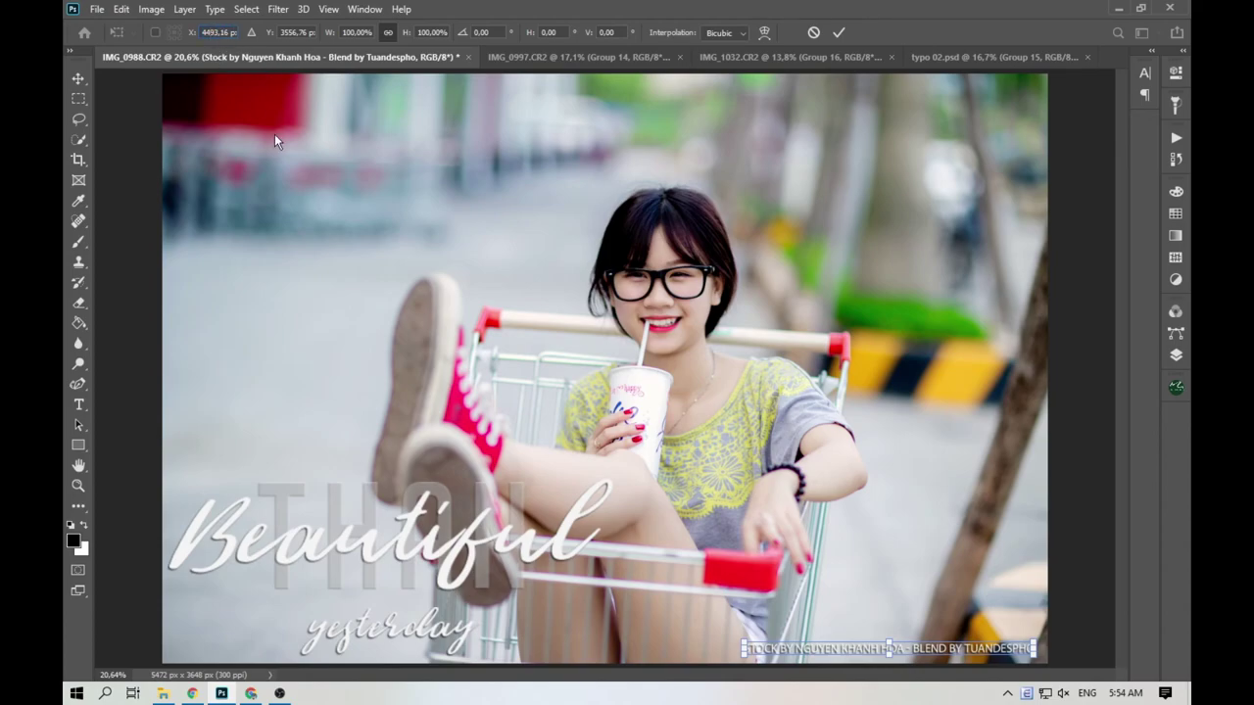
text(494)
key(Tab)
text(5555)
click(202, 33)
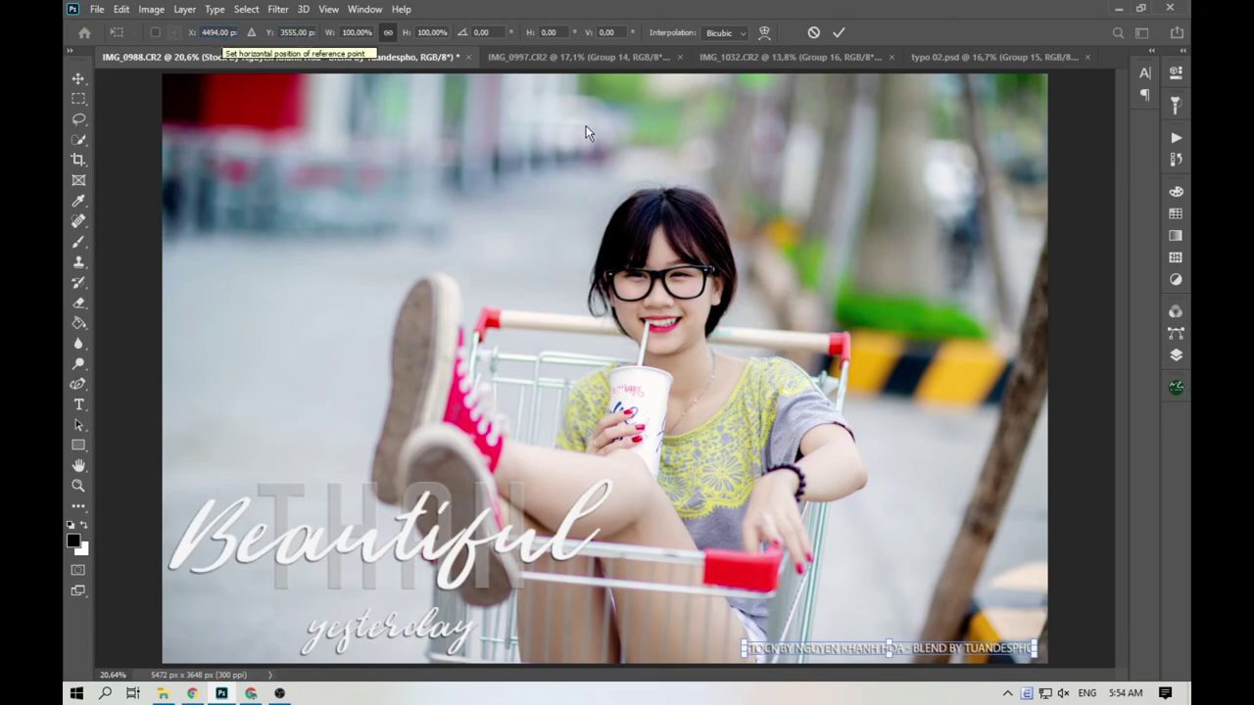
click(838, 36)
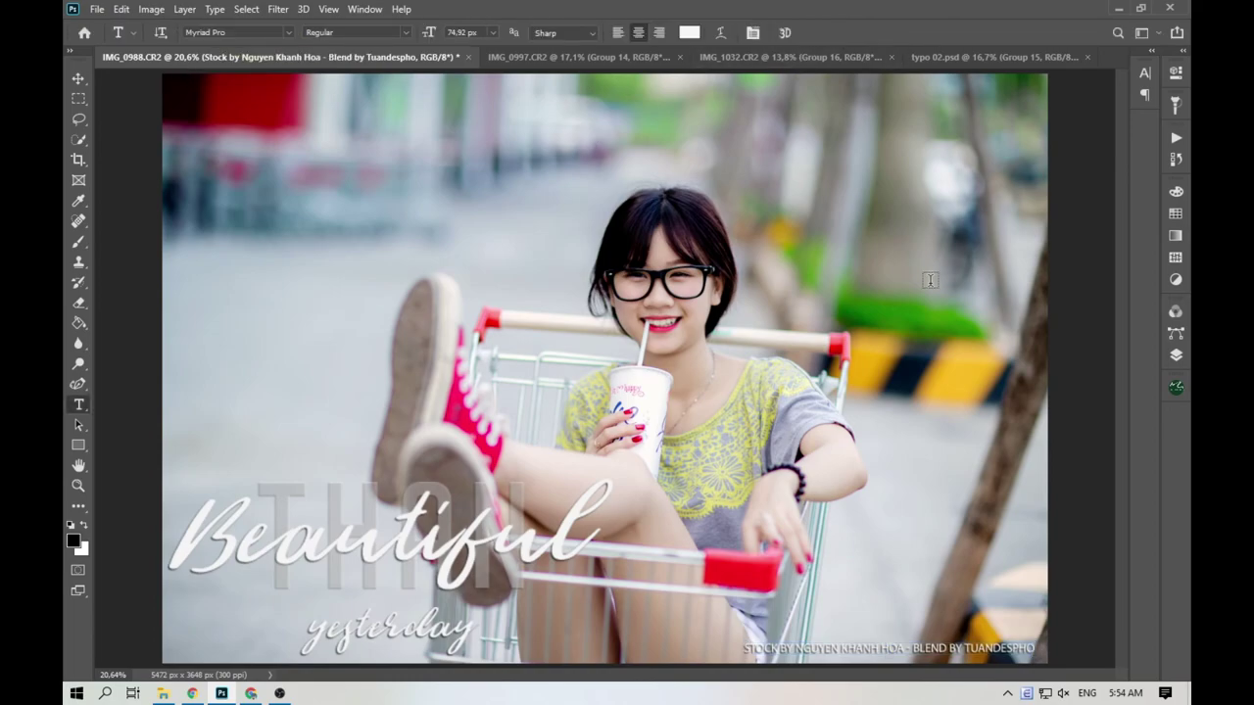
Copy the credit text layer from IMG_0988 into Group 14 of IMG_0997.
click(1176, 356)
drag(1070, 392, 1033, 382)
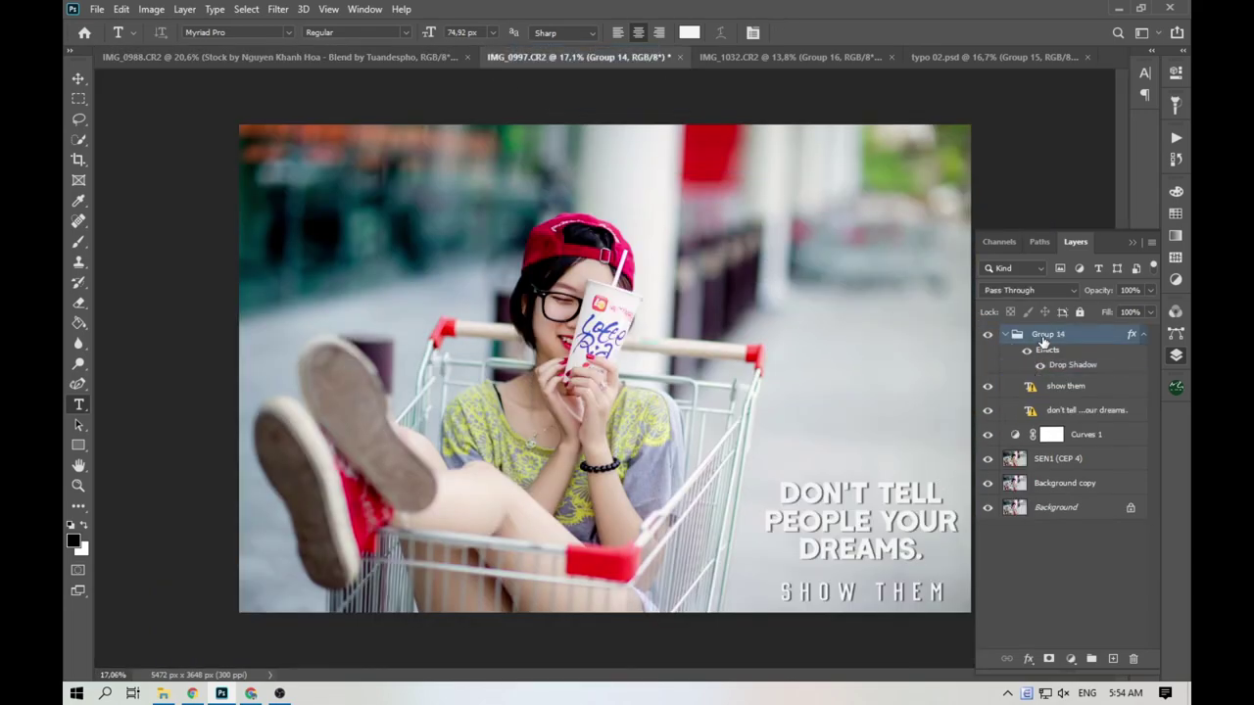
click(412, 58)
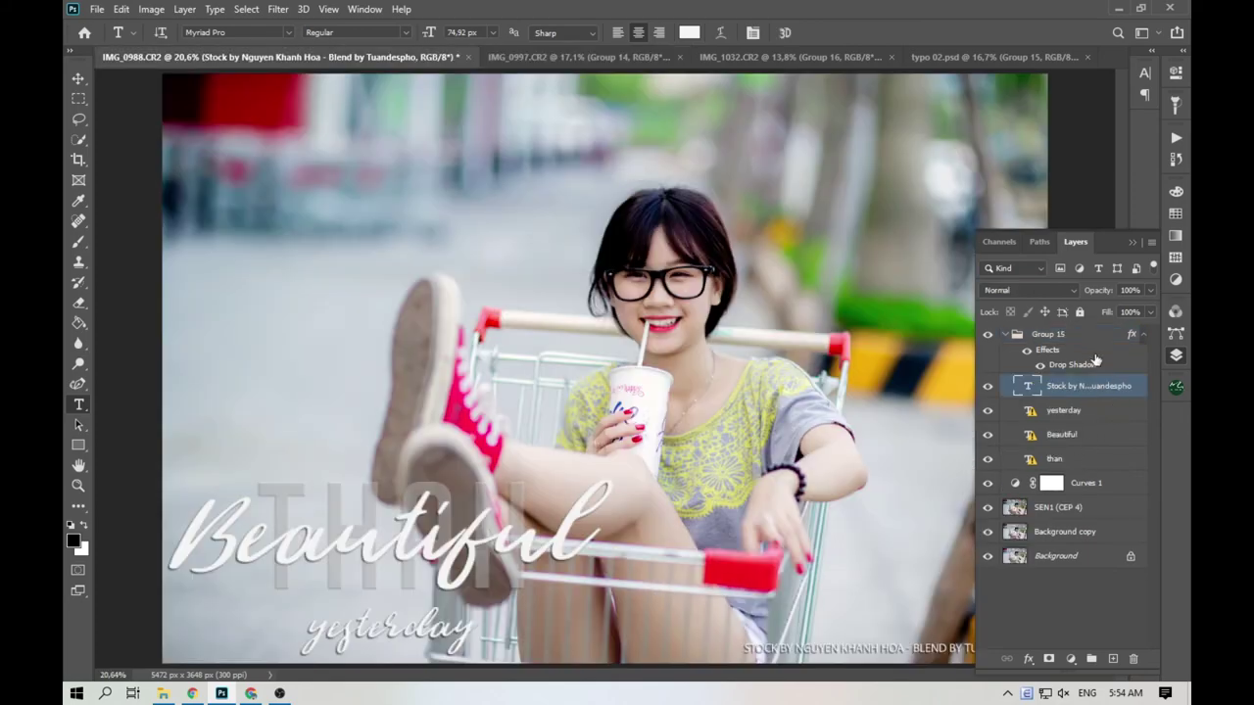
drag(1075, 385, 487, 386)
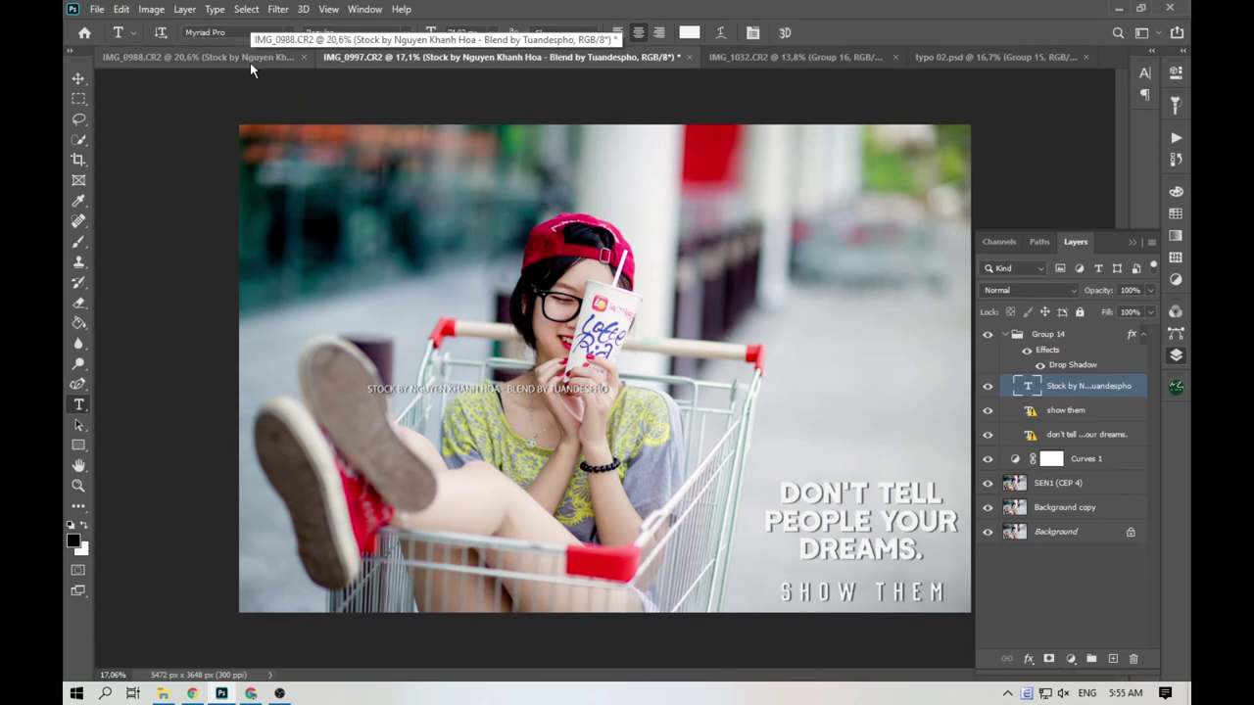
Set the credit text's vertical position in IMG_0997 to 3555 px.
key(ctrl+t)
click(293, 32)
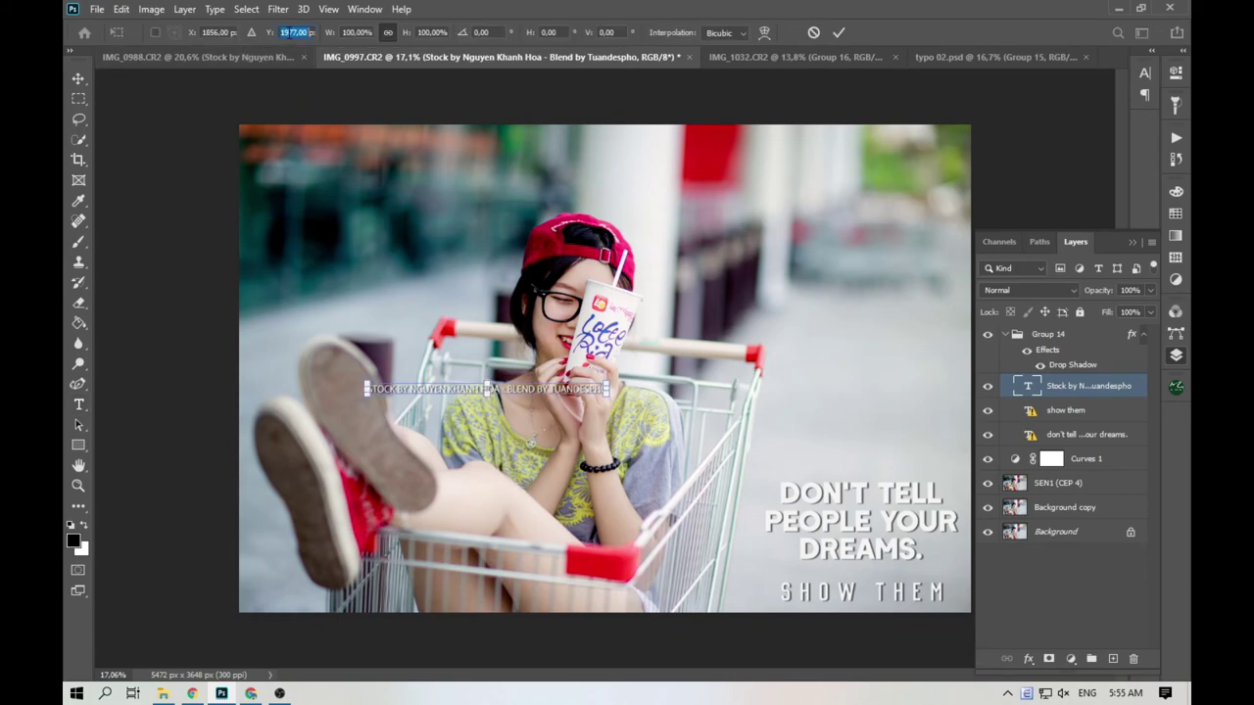
text(3535)
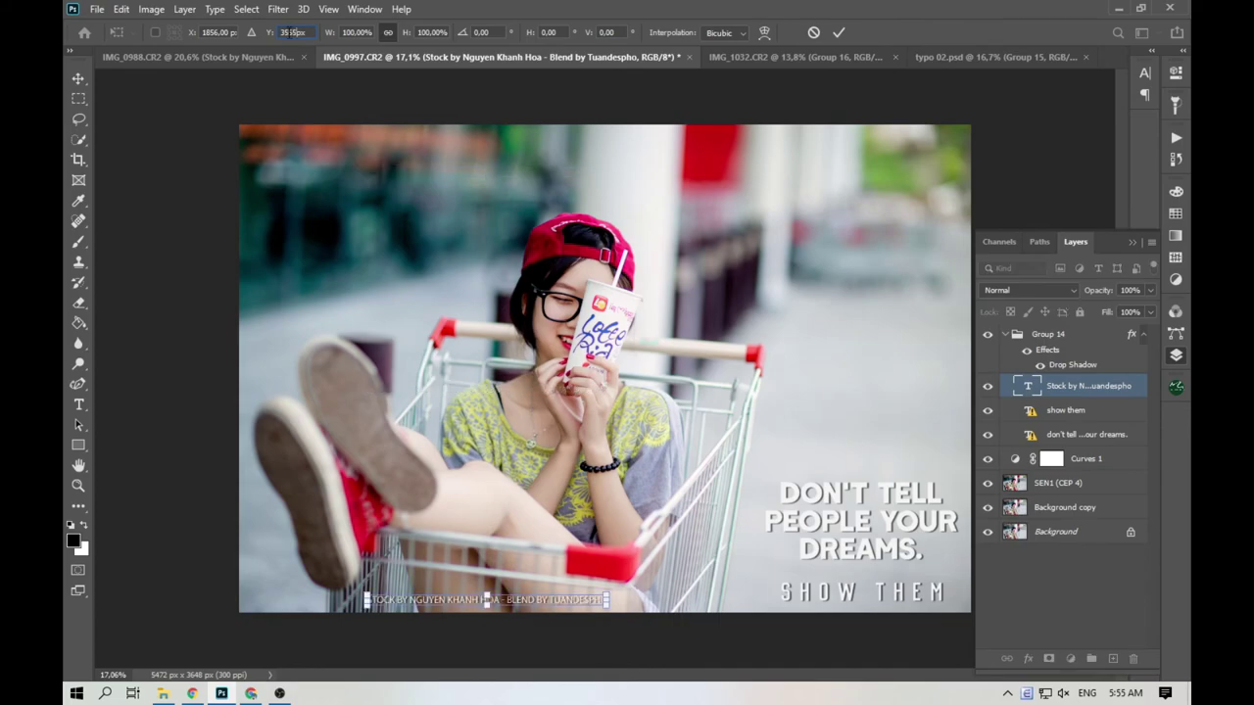
Try several horizontal positions for the credit text in IMG_0997 and settle on X 960 px, near the photo's left edge.
click(217, 32)
text(856)
key(Return)
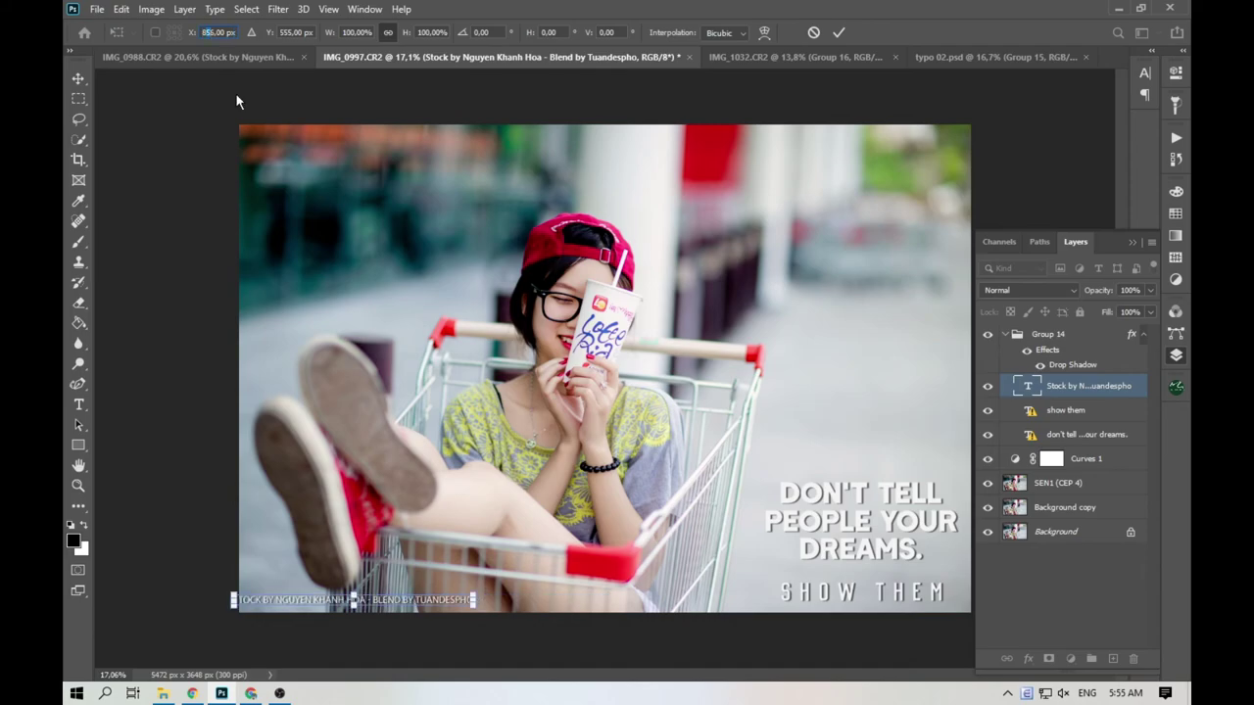
text(886)
key(Return)
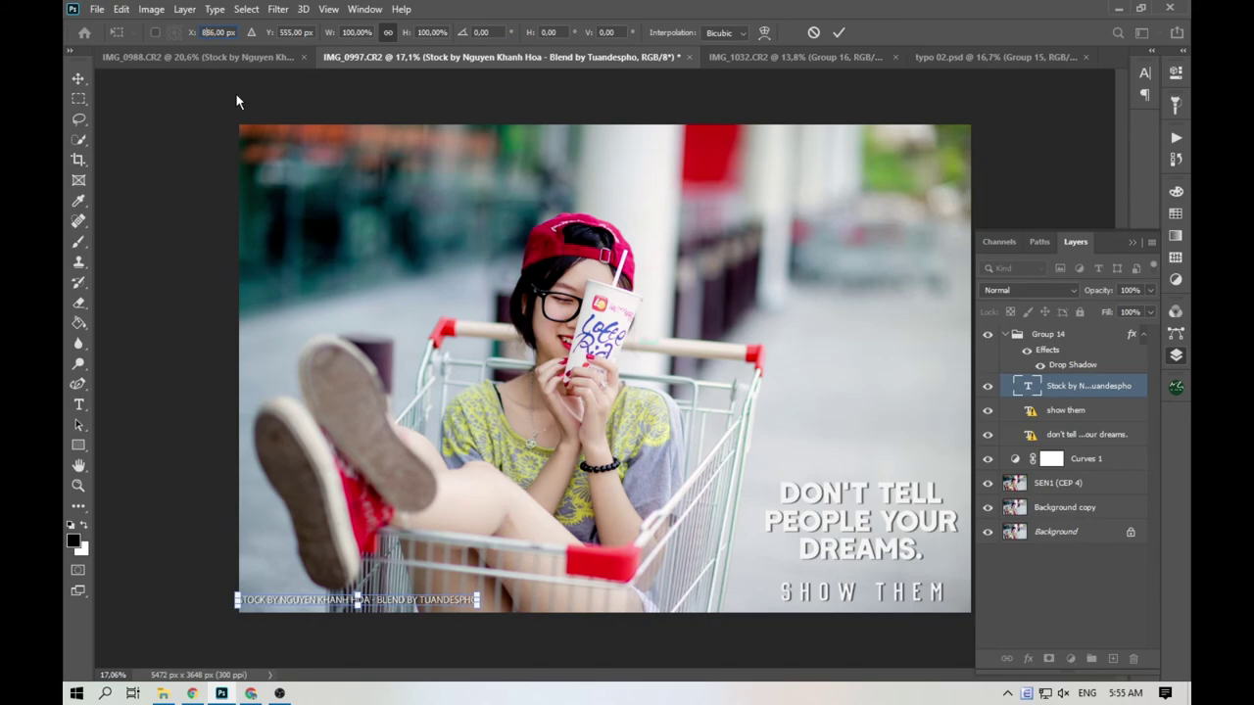
text(885)
key(Return)
text(900)
key(Return)
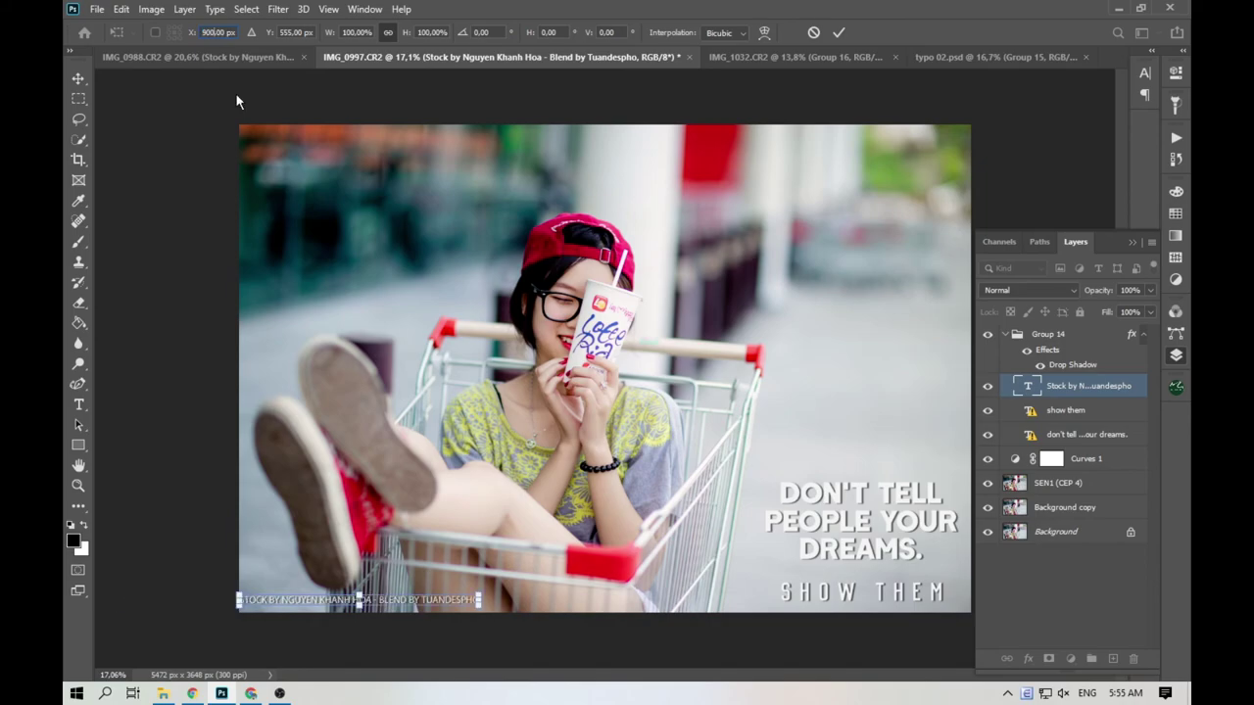
text(940)
key(Return)
text(6)
key(Return)
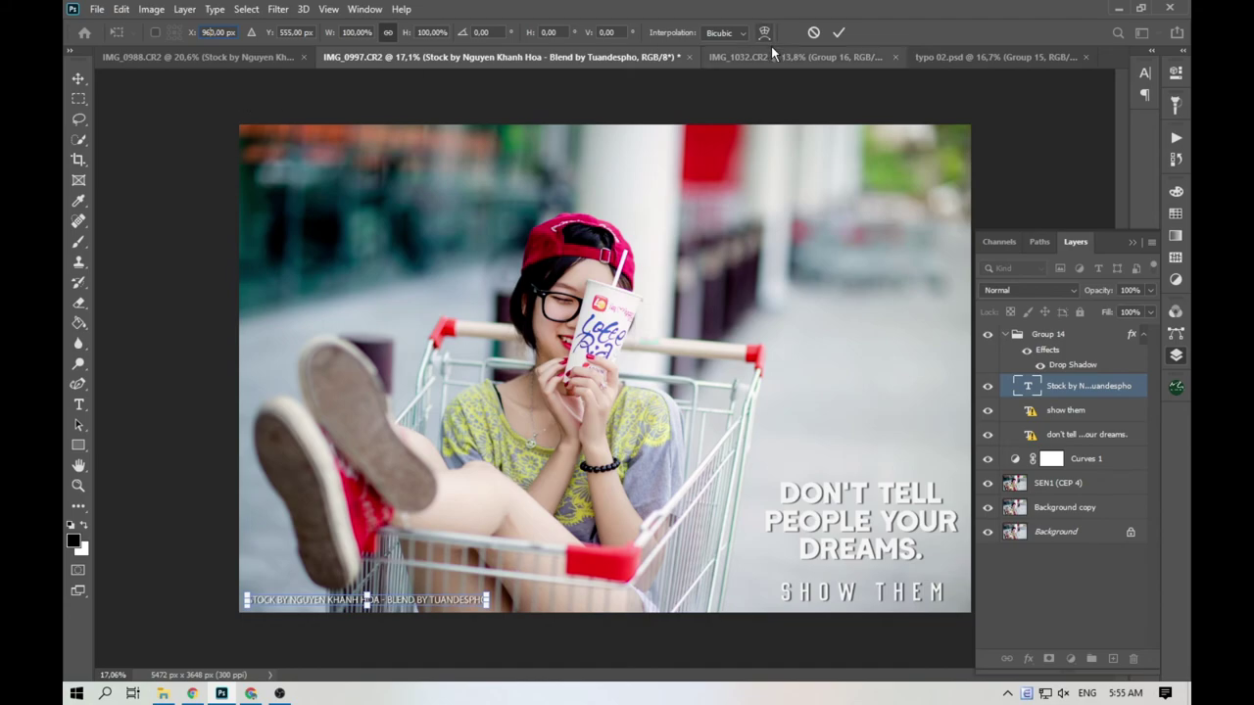
click(838, 32)
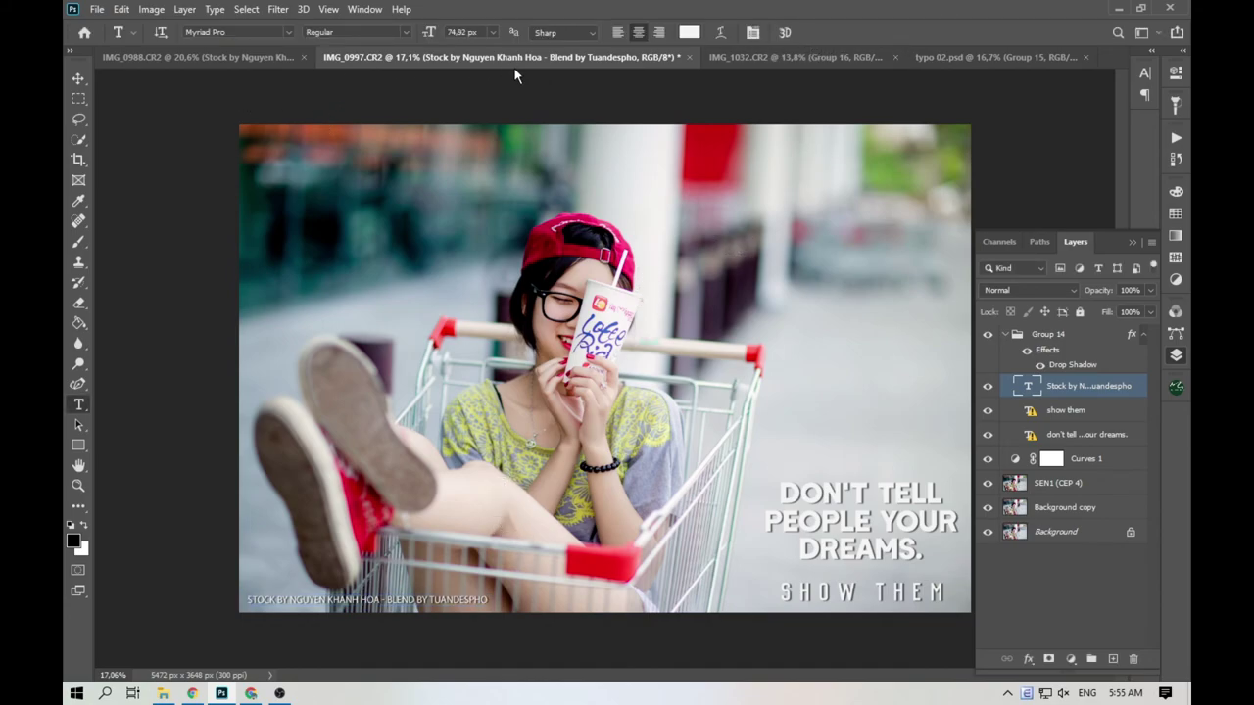
Copy the credit text into Group 16 of IMG_1032 and move it to the photo's upper-left corner.
click(748, 58)
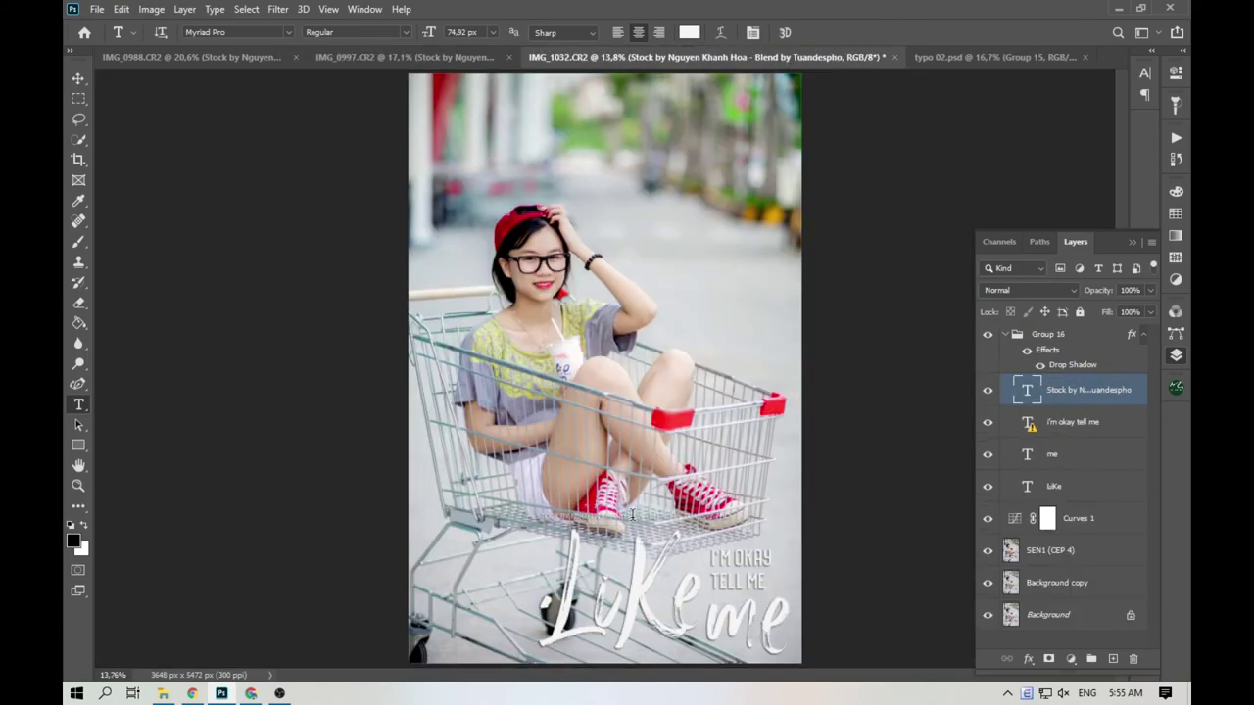
key(ctrl+t)
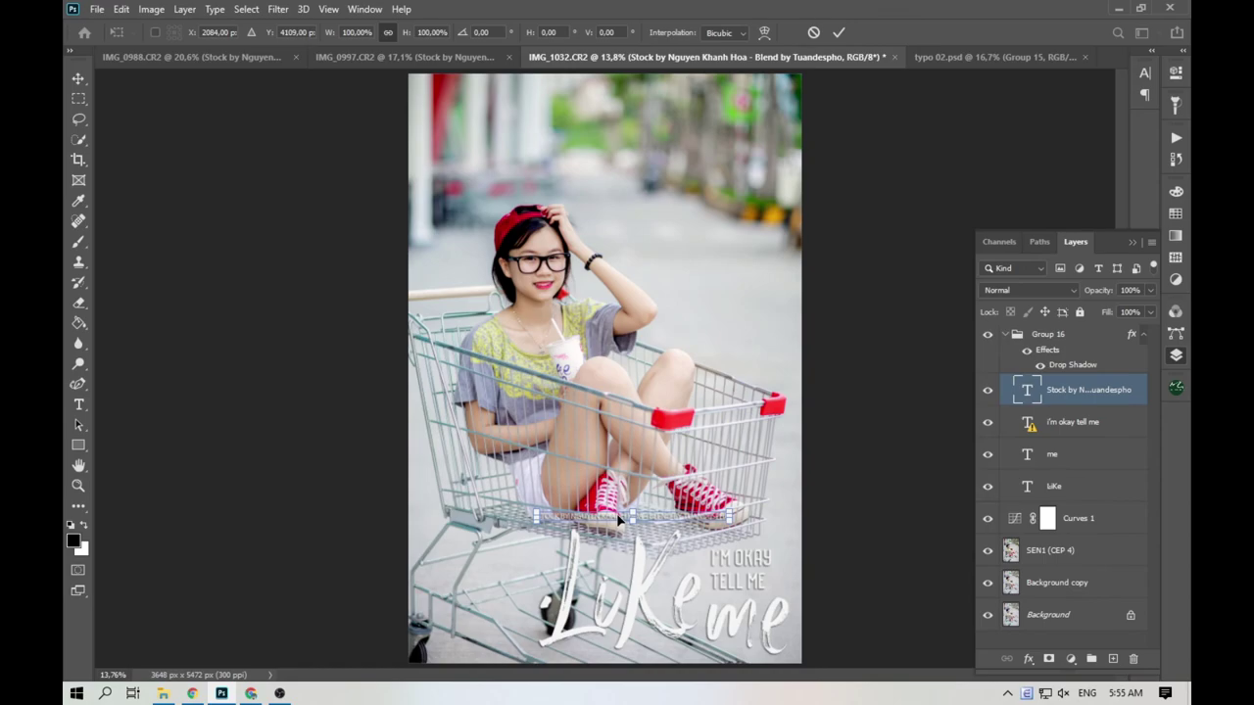
drag(548, 153, 500, 86)
click(838, 32)
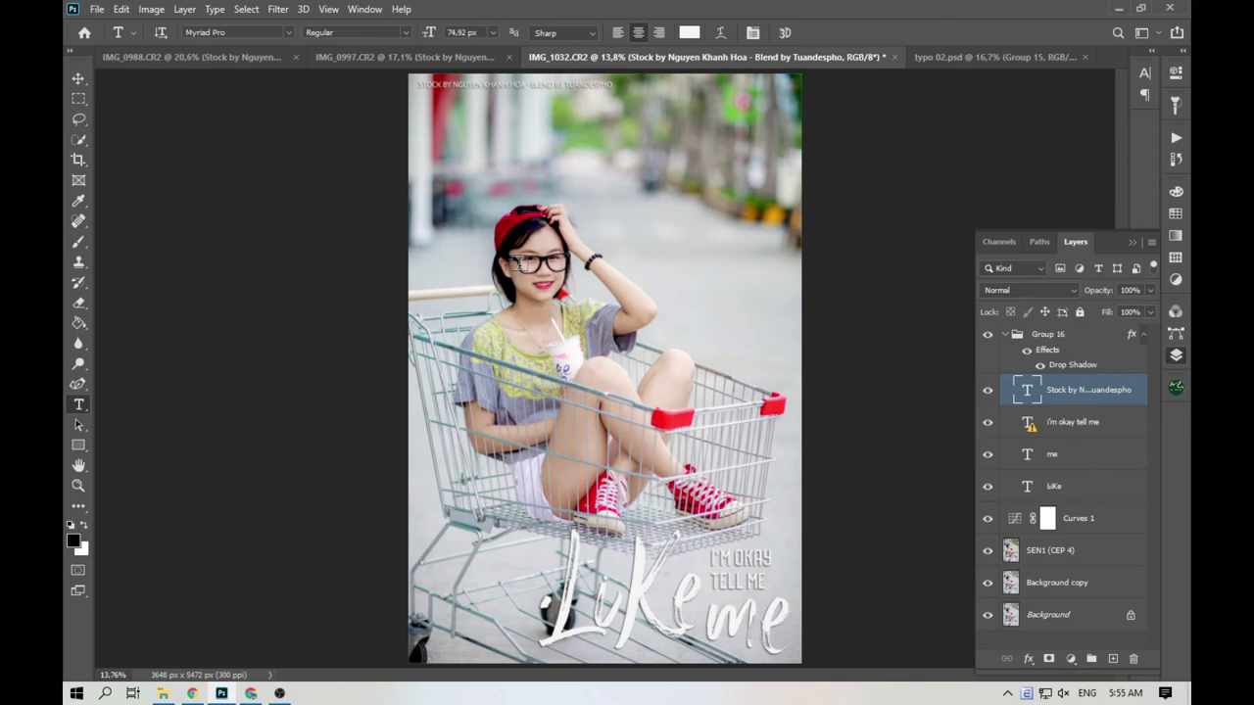
Stamp all visible layers into a new layer above the text group in IMG_0988, IMG_0997 and IMG_1032.
click(267, 61)
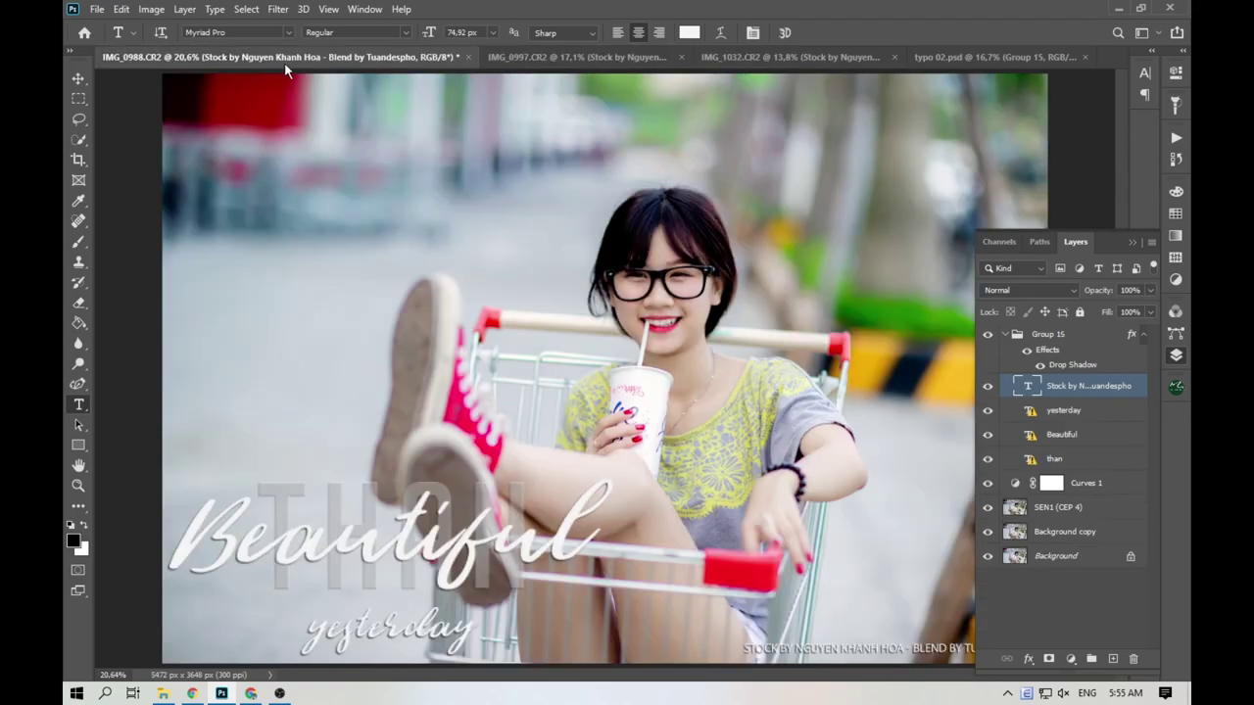
click(1058, 336)
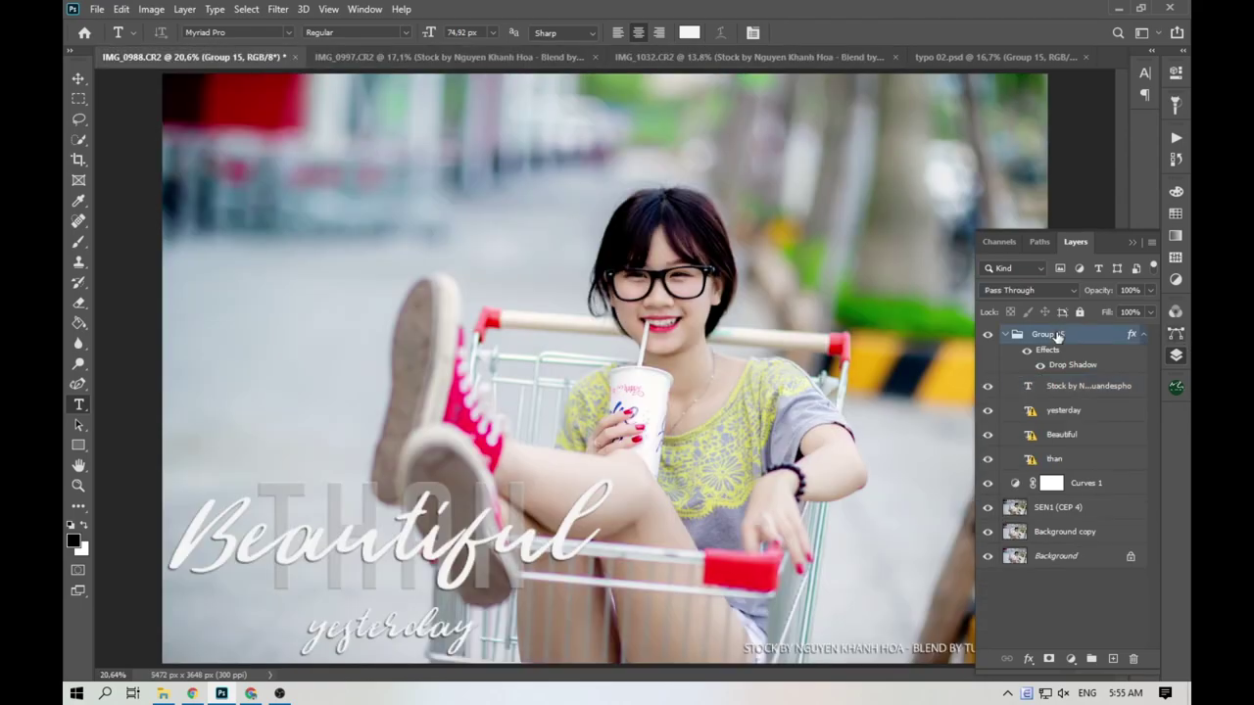
key(ctrl+shift+alt+e)
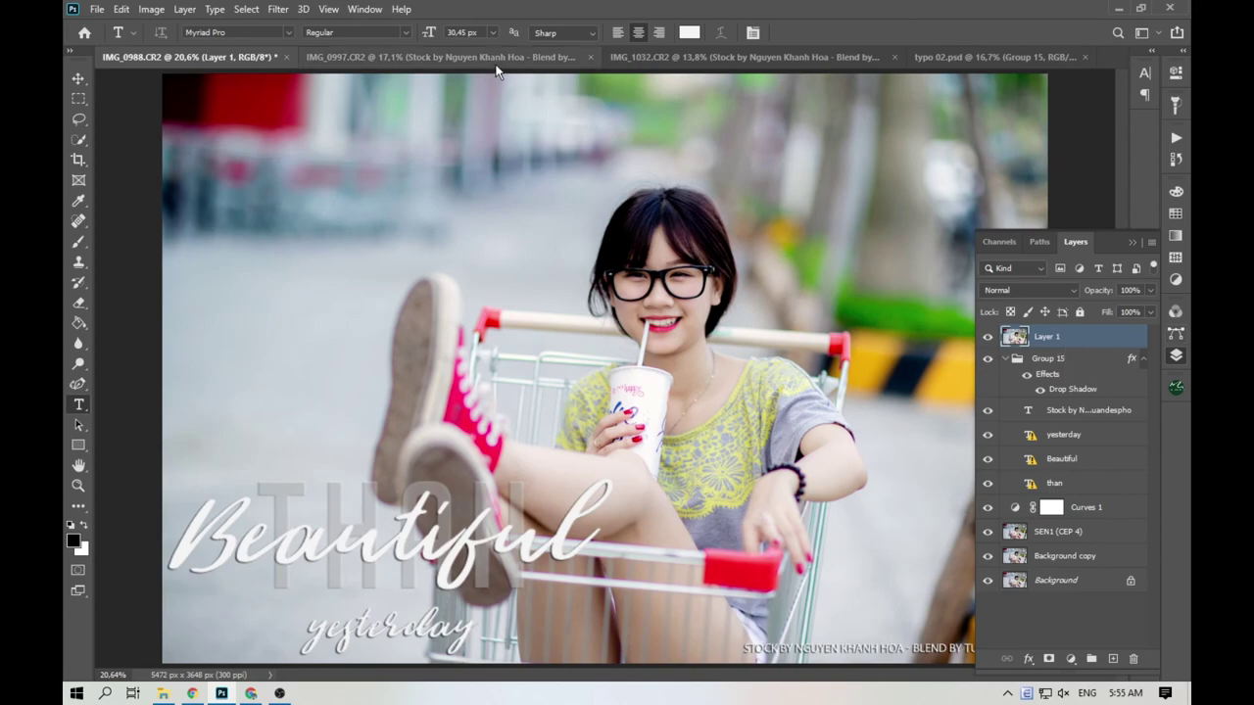
click(494, 61)
click(1051, 336)
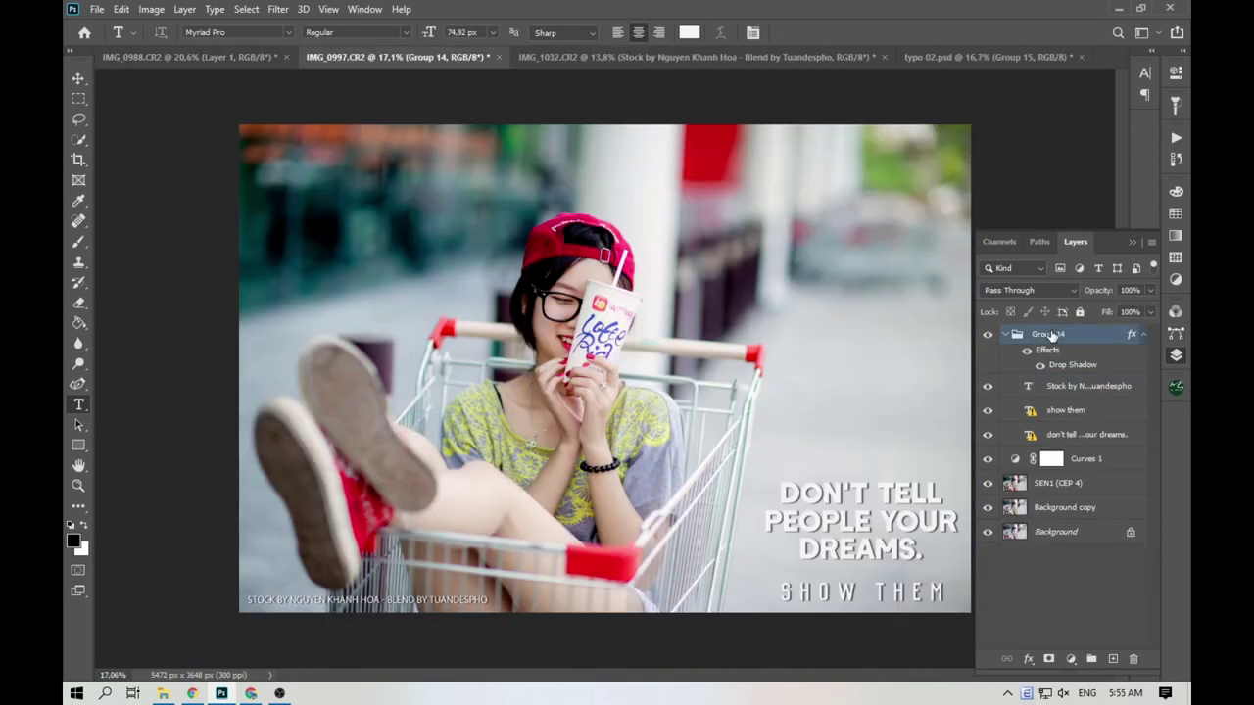
key(ctrl+shift+alt+e)
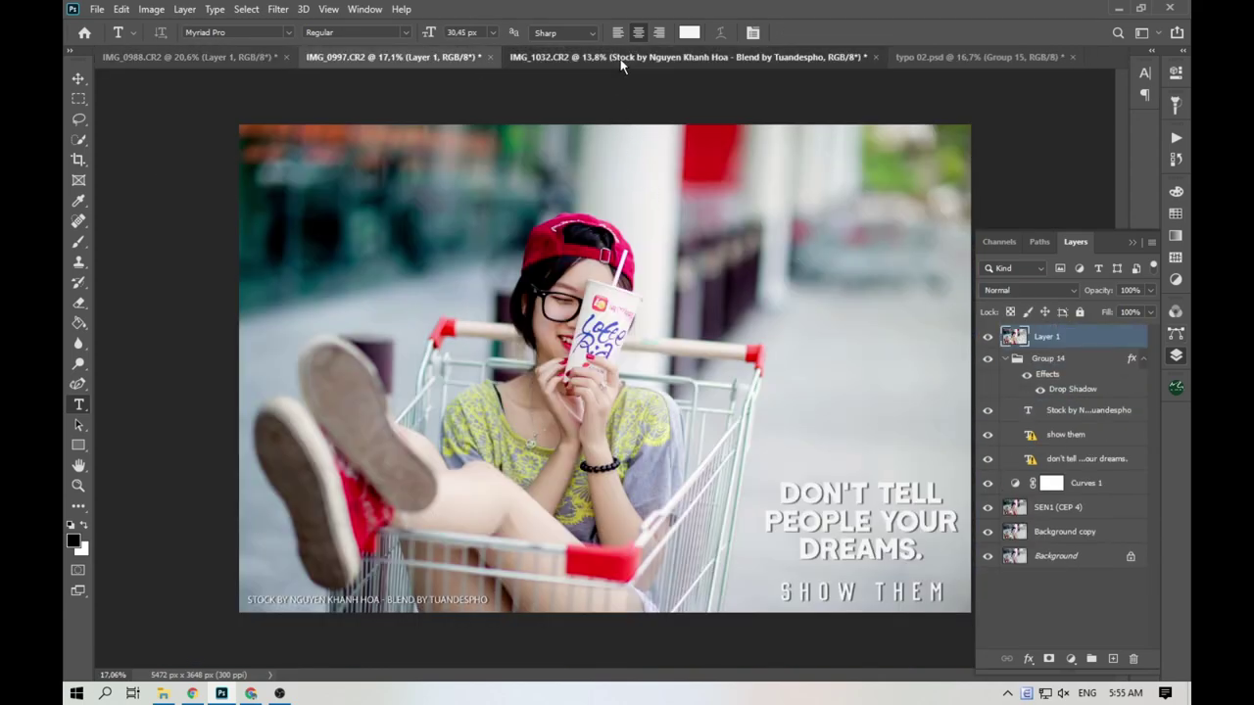
click(620, 60)
click(1059, 337)
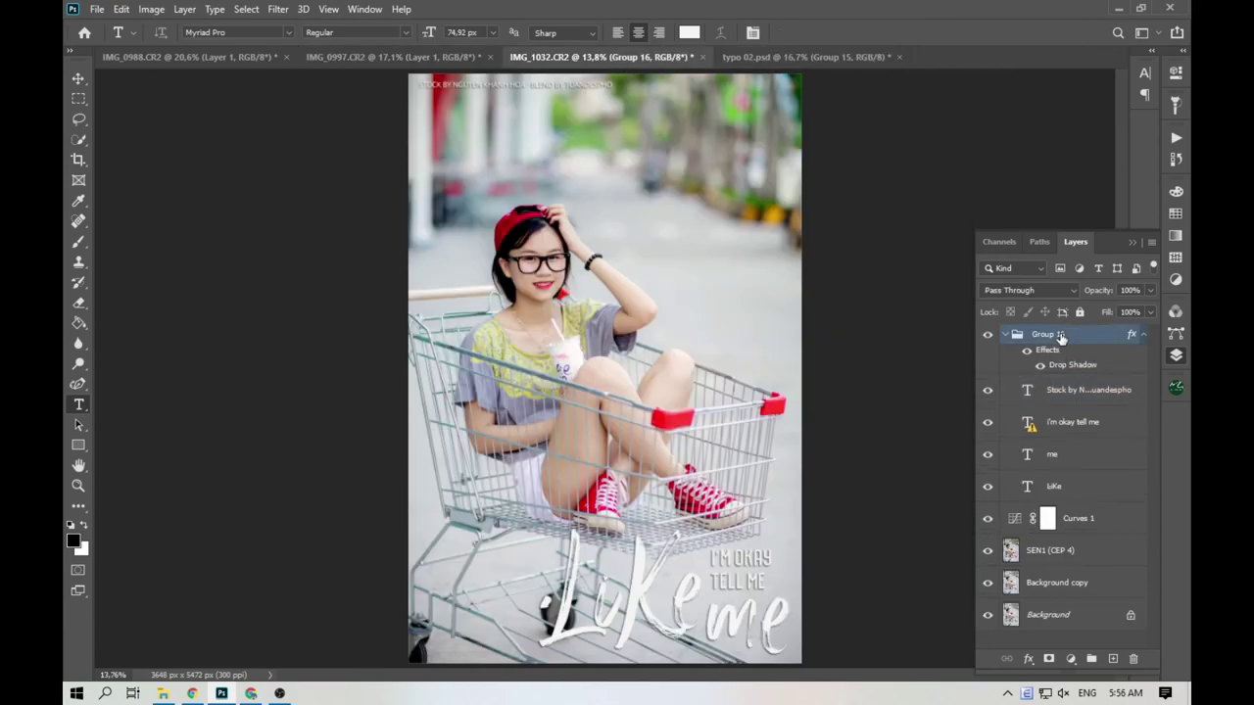
key(ctrl+shift+alt+e)
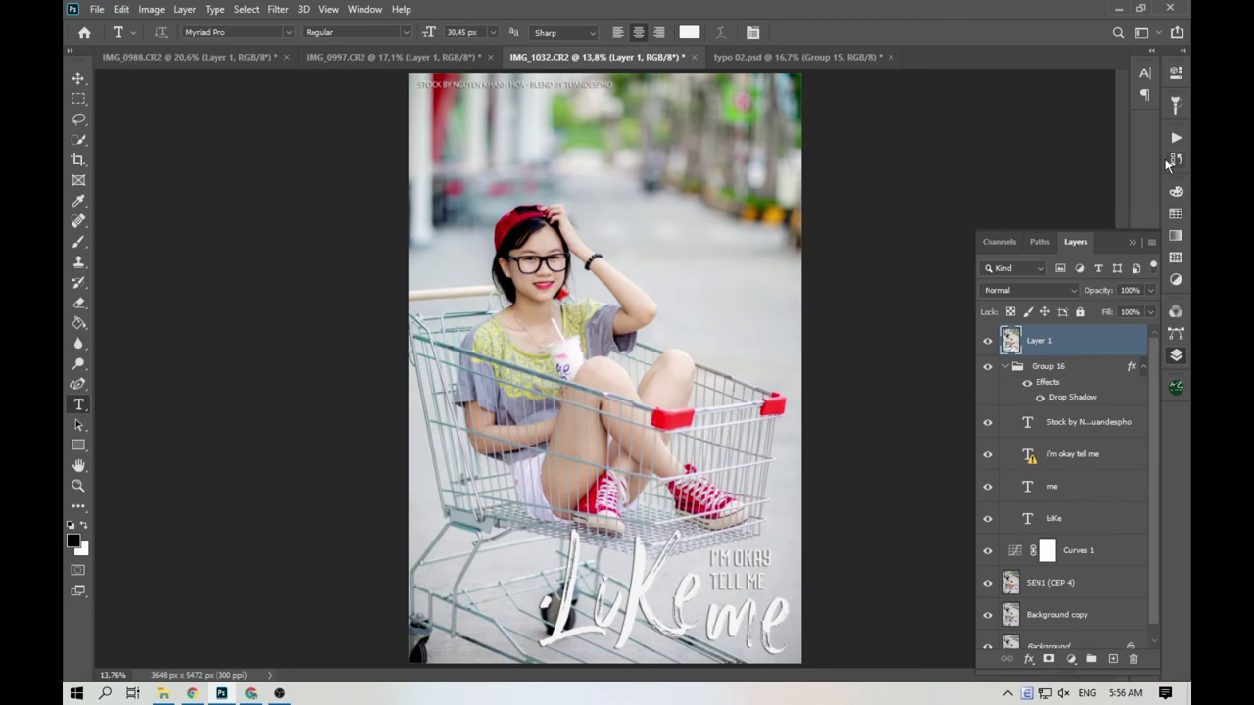
Save IMG_1032, IMG_0997 and IMG_0988 as layered Photoshop PSD files in the Stock NguyenKhanhHoa folder.
key(ctrl+s)
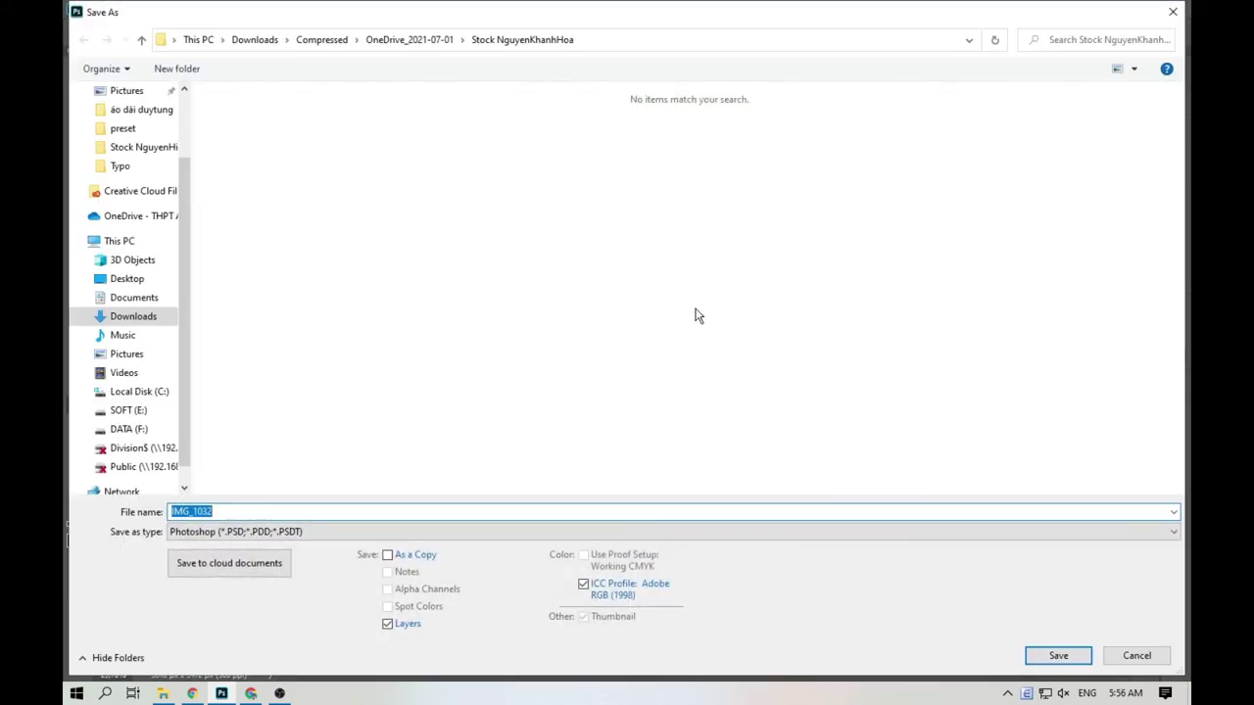
click(1031, 656)
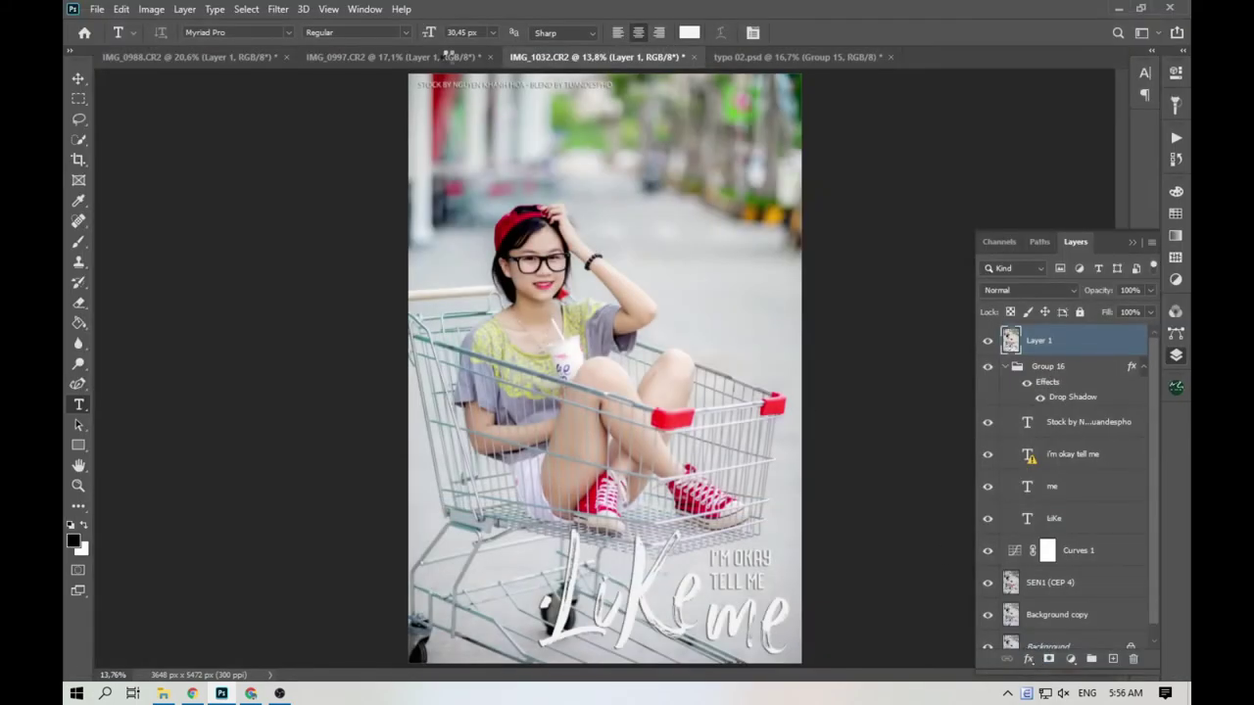
click(476, 61)
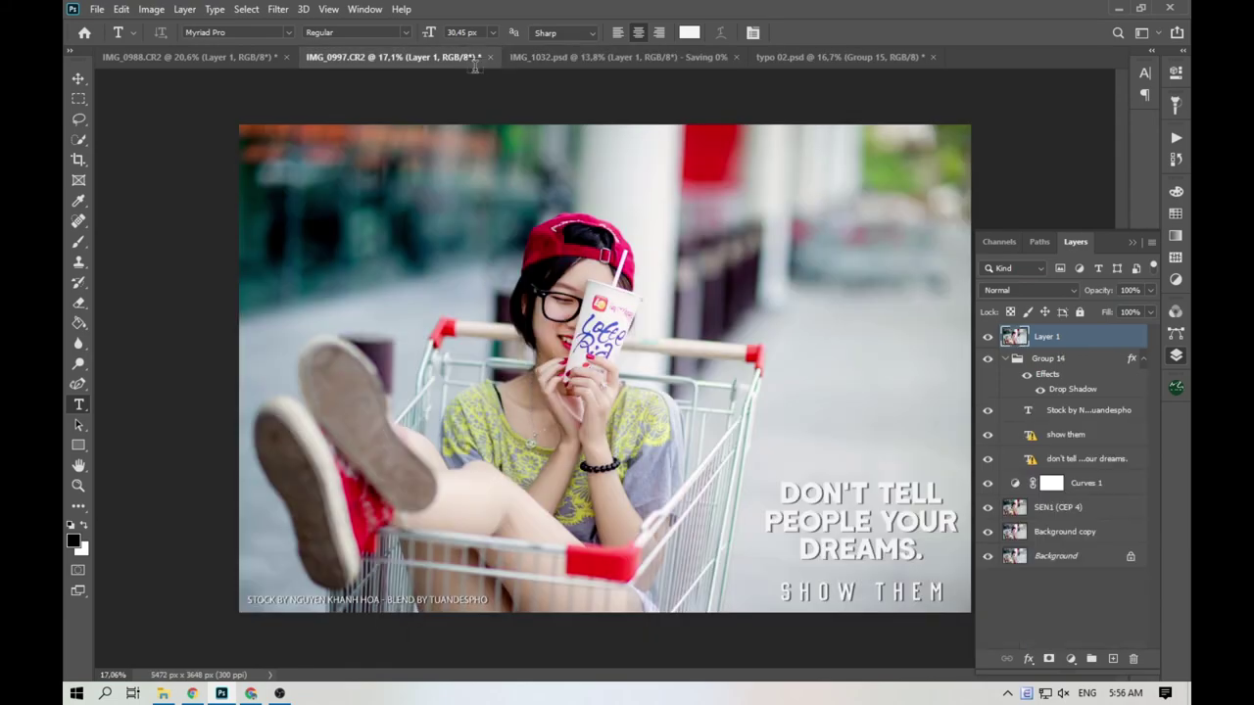
key(ctrl+s)
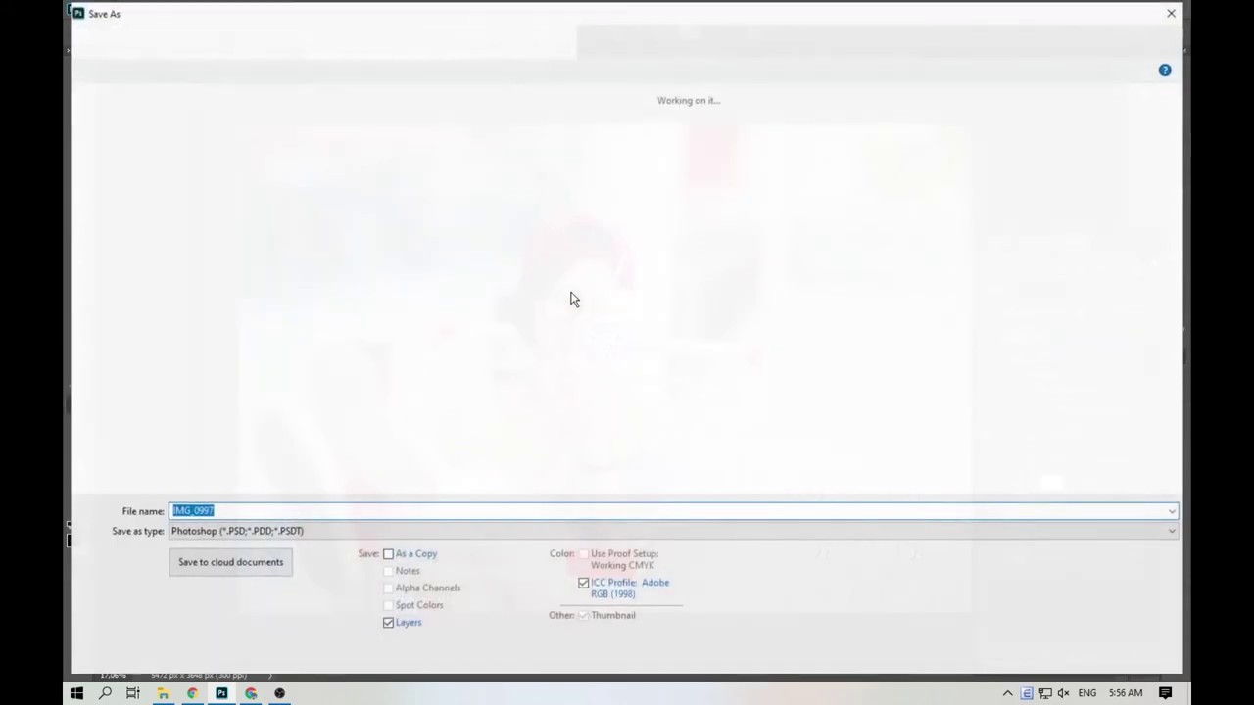
click(1056, 656)
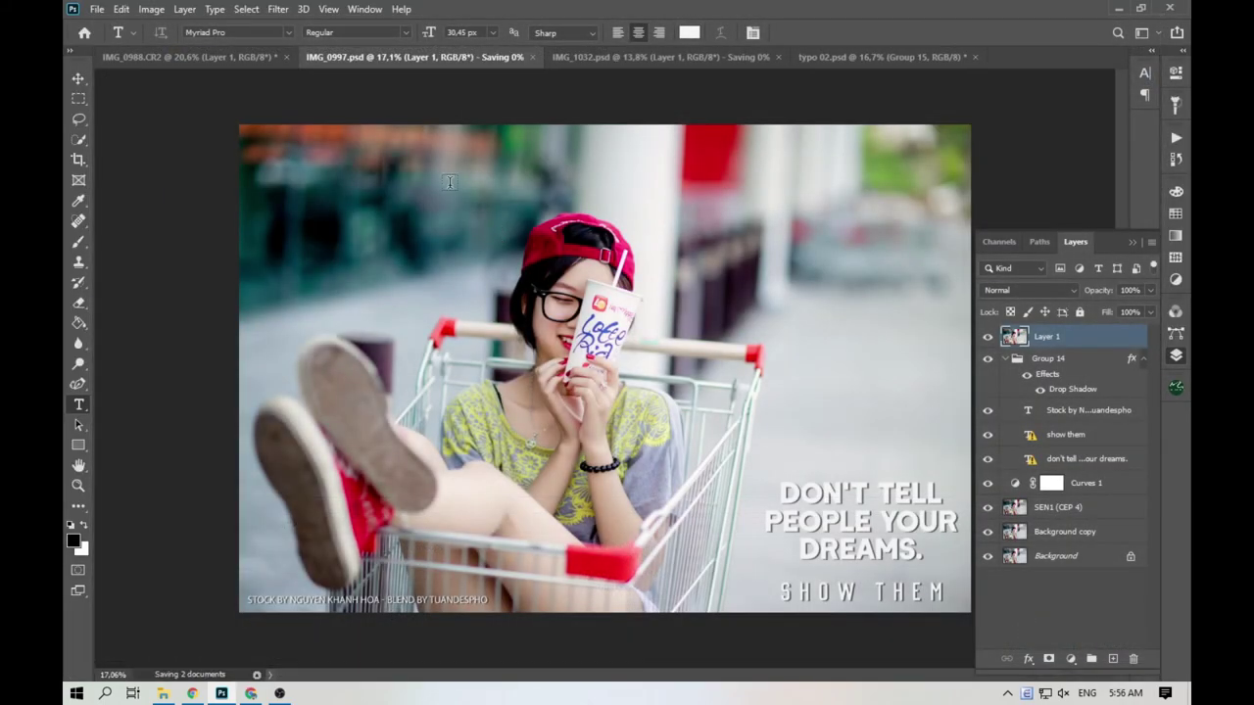
click(228, 62)
key(ctrl+s)
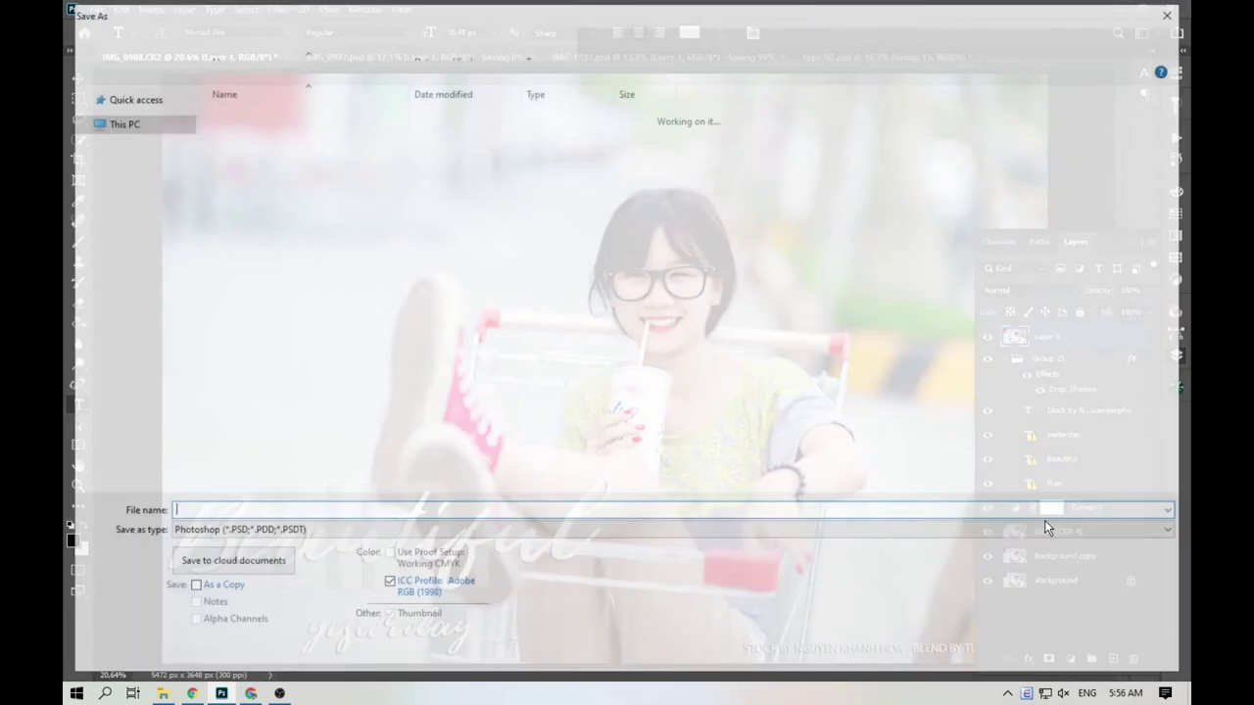
click(1067, 654)
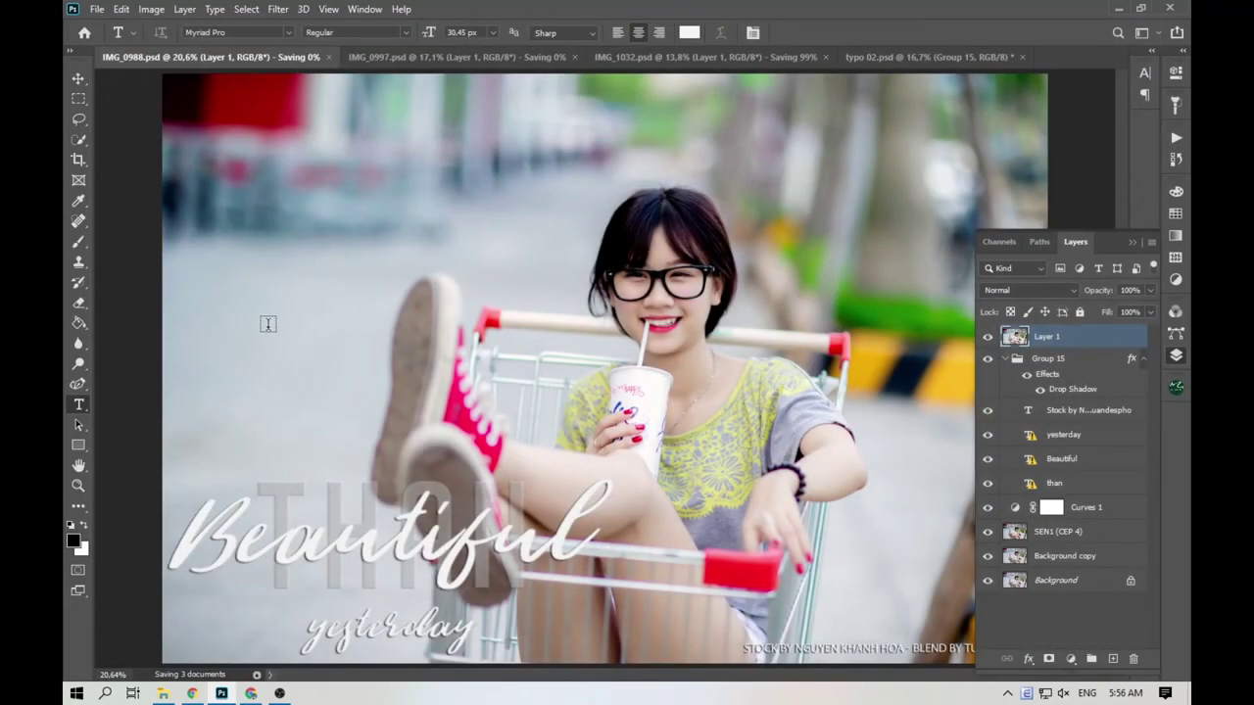
Run the FB doc action on IMG_1032, using the existing pixel data for all missing fonts.
click(702, 56)
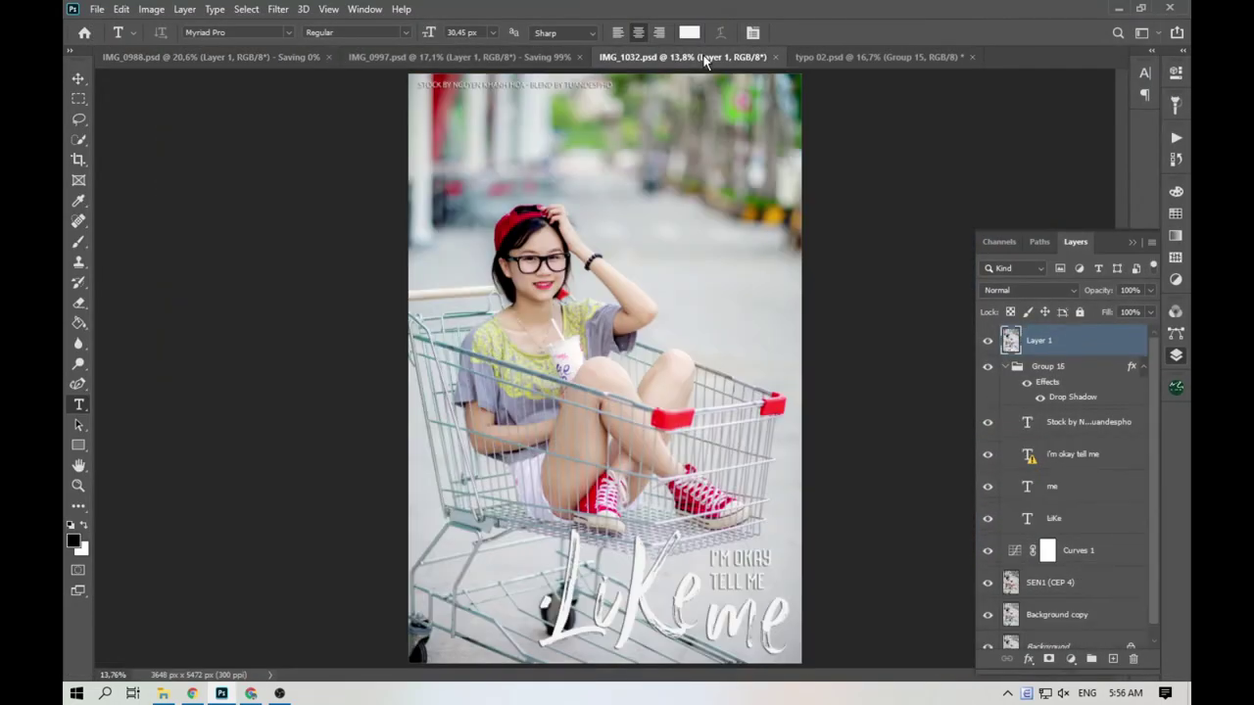
click(1174, 140)
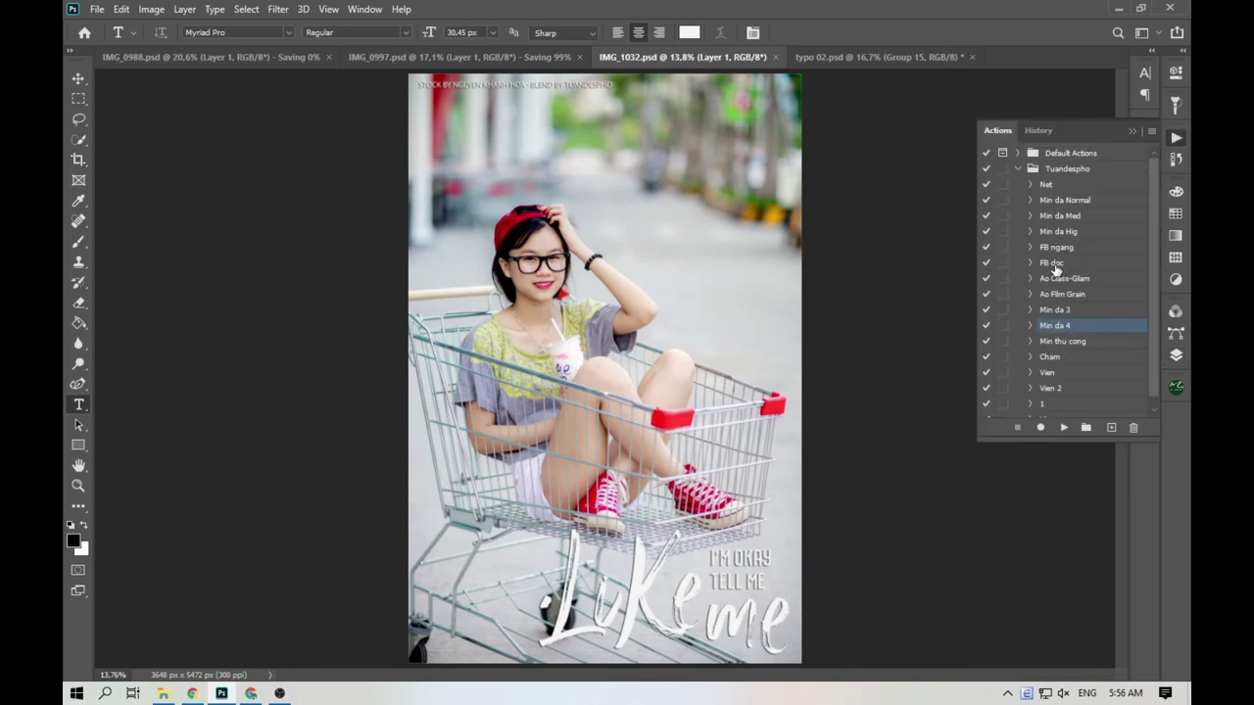
click(1052, 263)
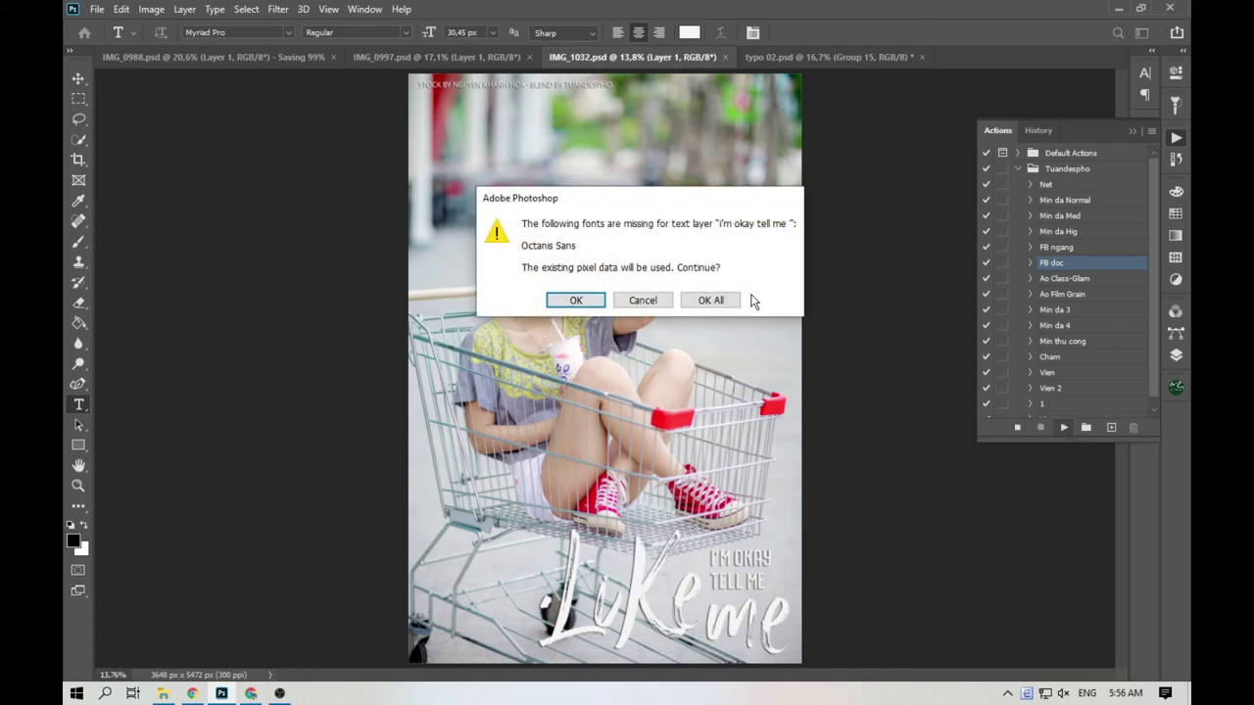
click(717, 301)
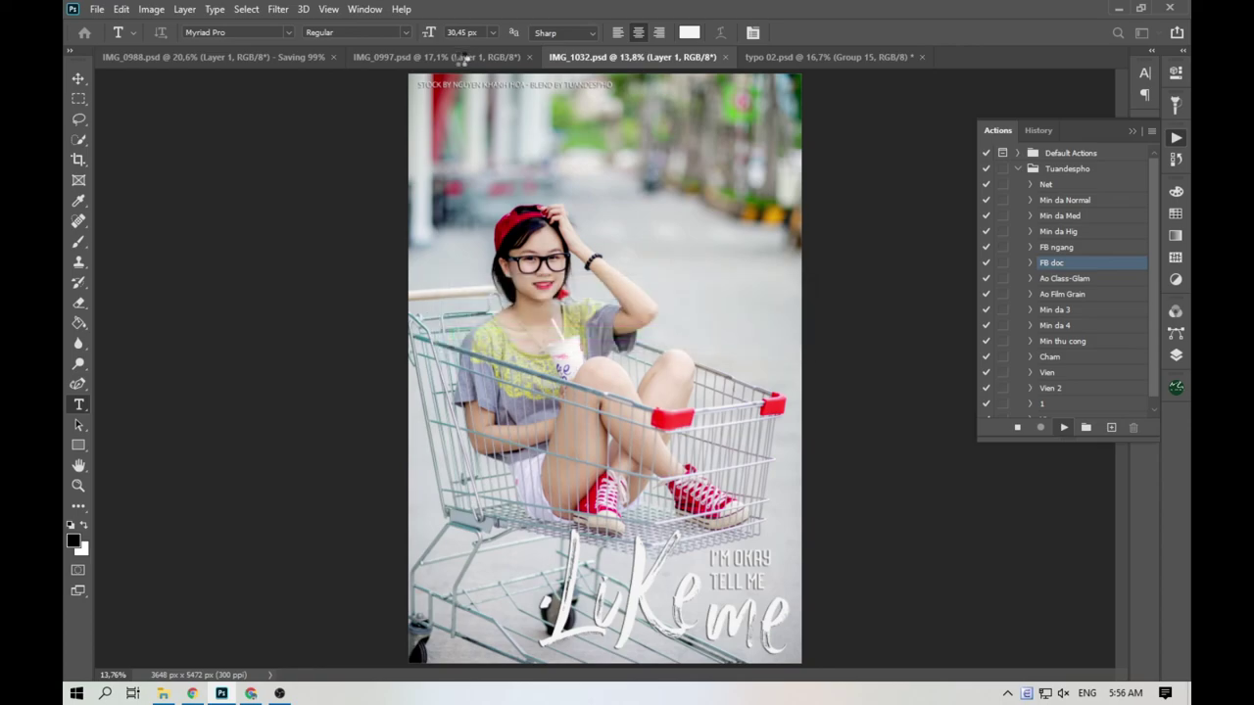
Sharpen the resized IMG_1032 with Unsharp Mask at amount 90%, radius 1.0 pixels and threshold 1.
click(245, 9)
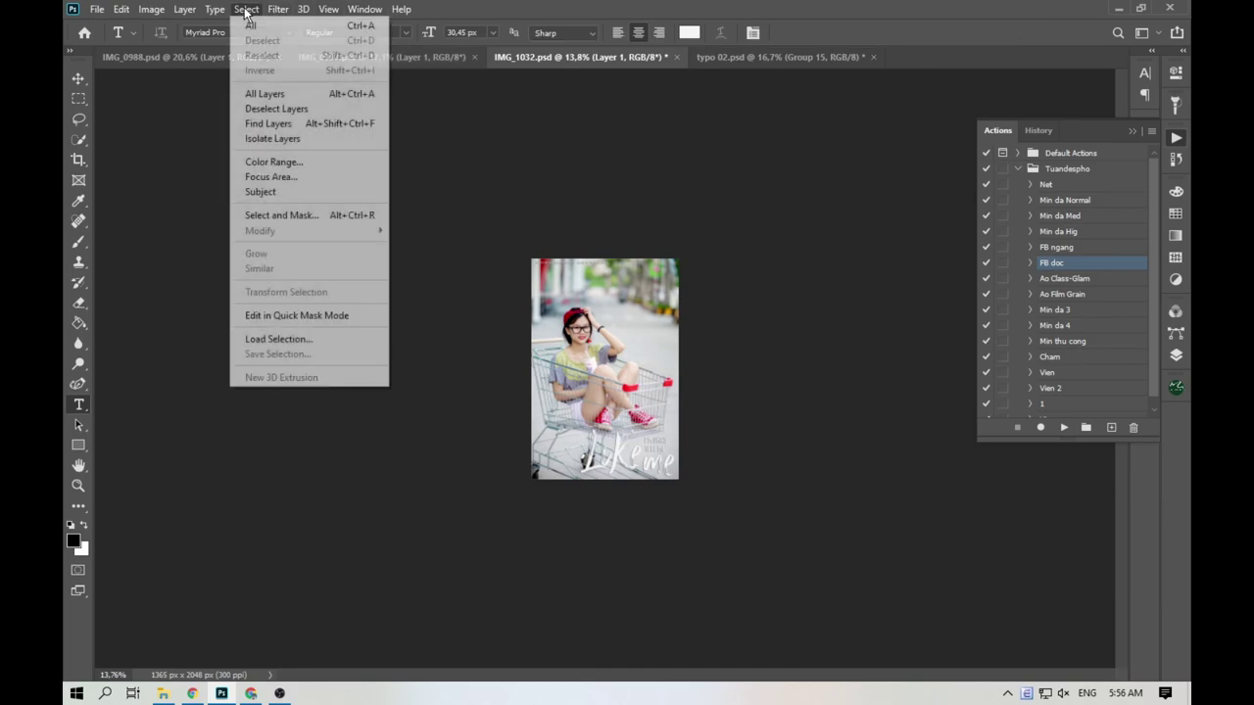
mouse_move(278, 9)
mouse_move(324, 275)
click(502, 354)
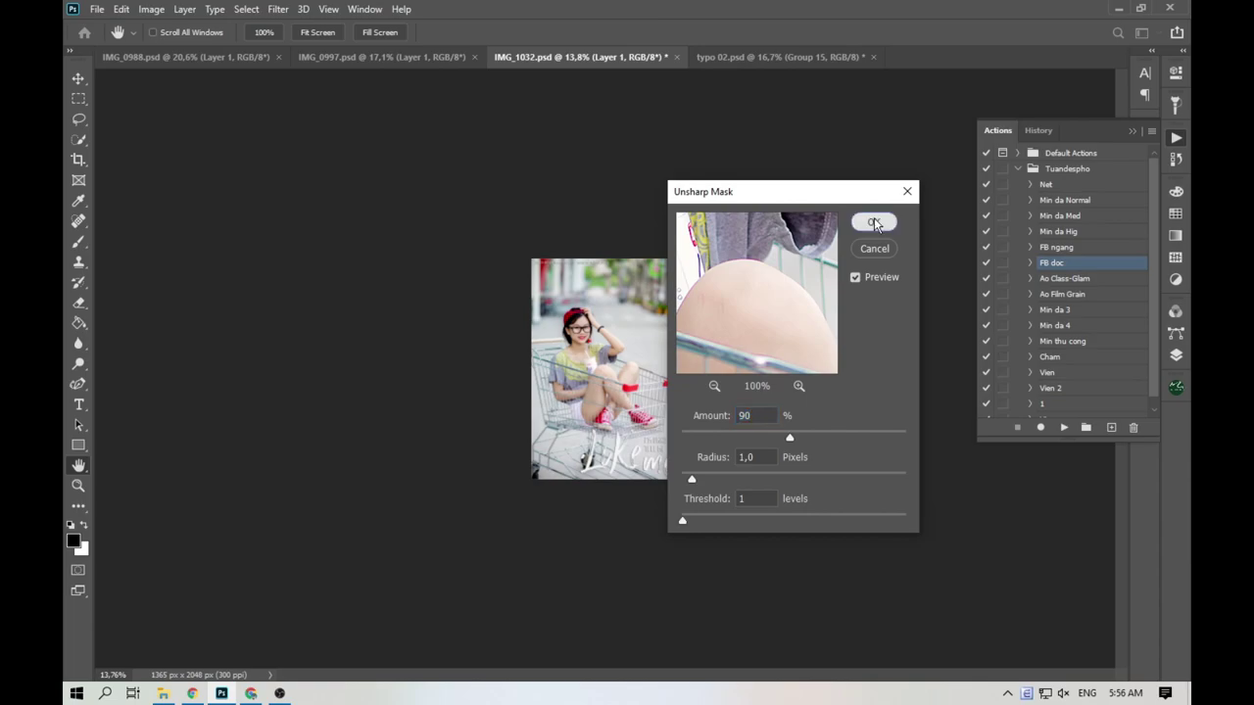
click(872, 222)
Save IMG_1032 as a JPEG in the Stock NguyenKhanhHoa folder, accepting the JPEG options.
click(97, 9)
click(135, 199)
click(373, 533)
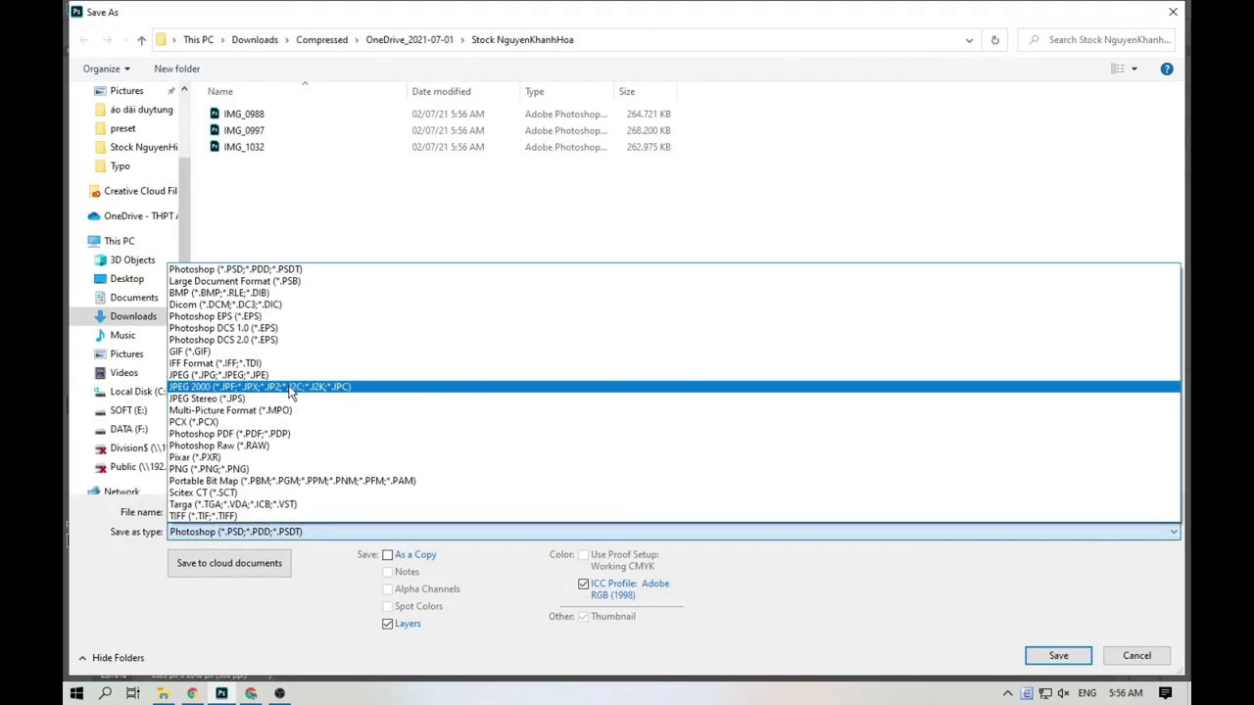
click(288, 387)
click(1061, 655)
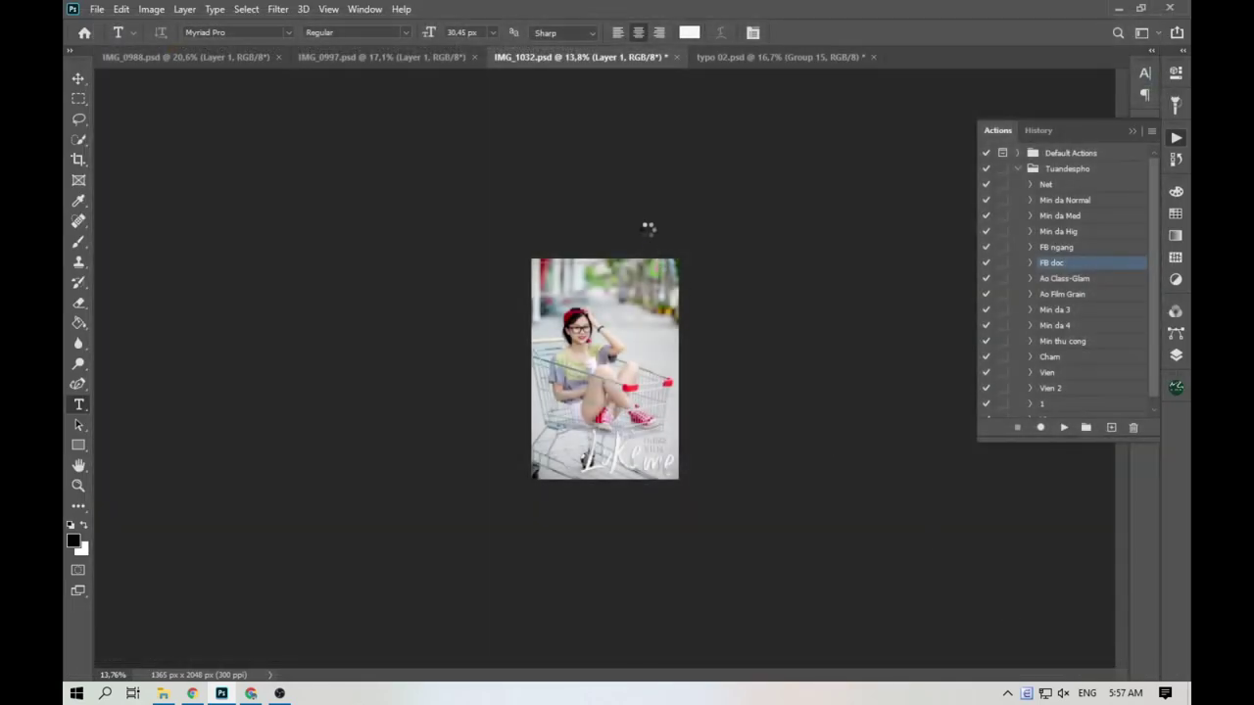
click(712, 165)
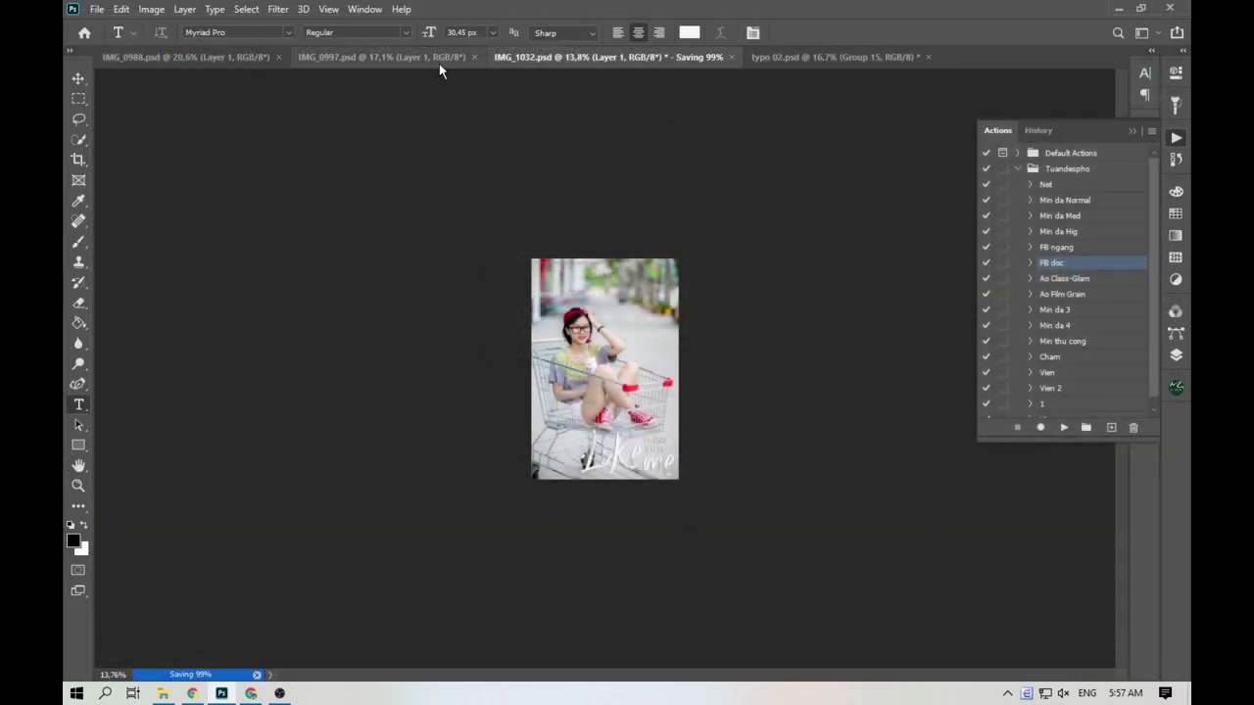
Run the FB ngang action on IMG_0997, using the existing pixel data for all missing fonts.
click(430, 57)
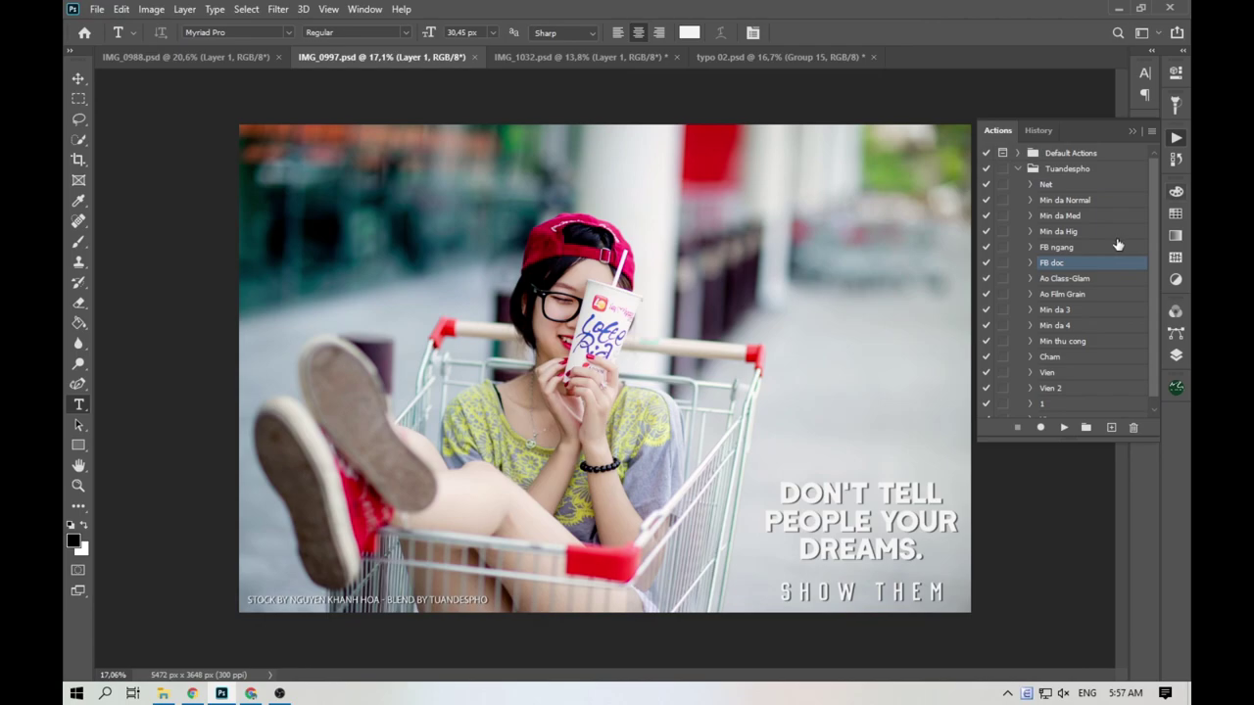
click(1064, 428)
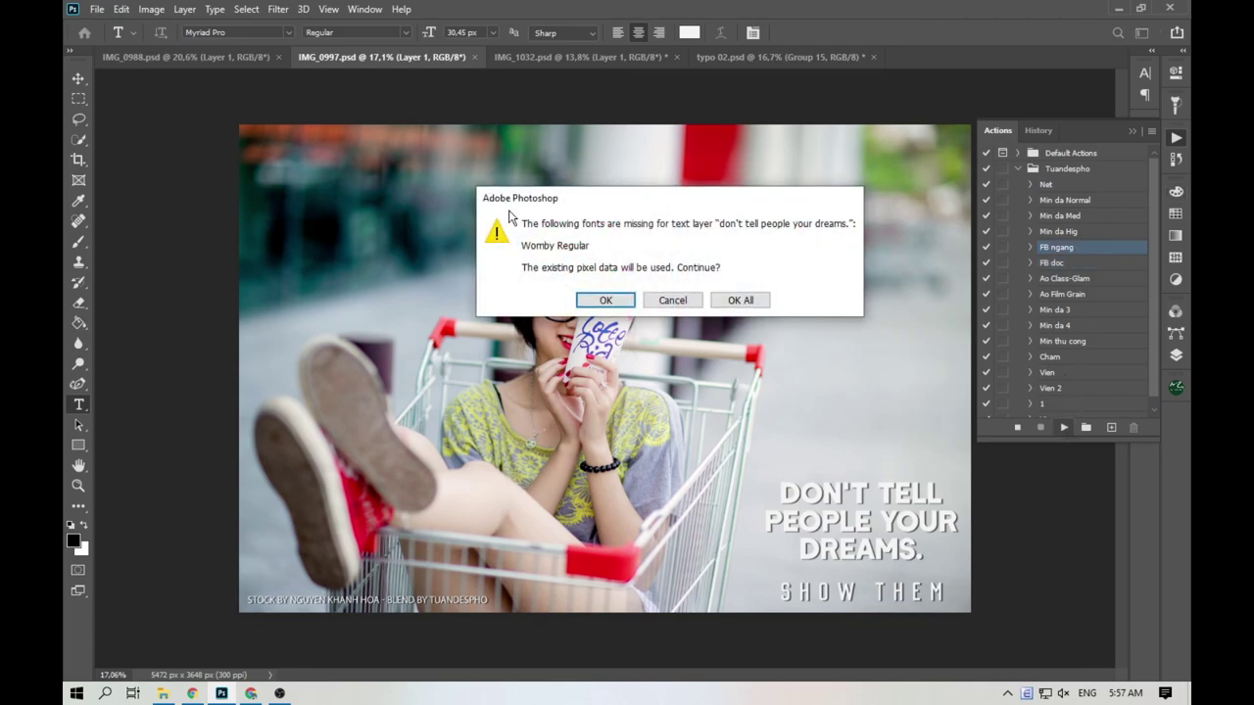
click(737, 300)
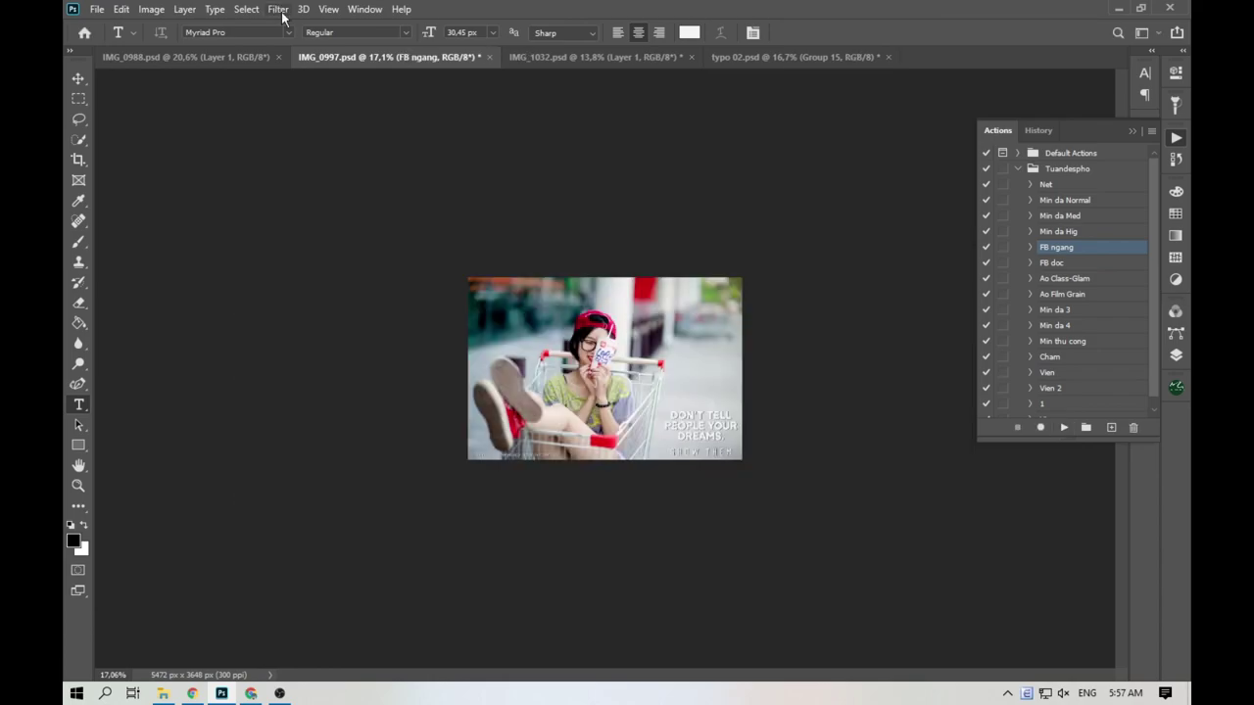
Sharpen the resized IMG_0997 with Unsharp Mask at amount 90%, radius 1.0 pixels and threshold 1.
click(281, 10)
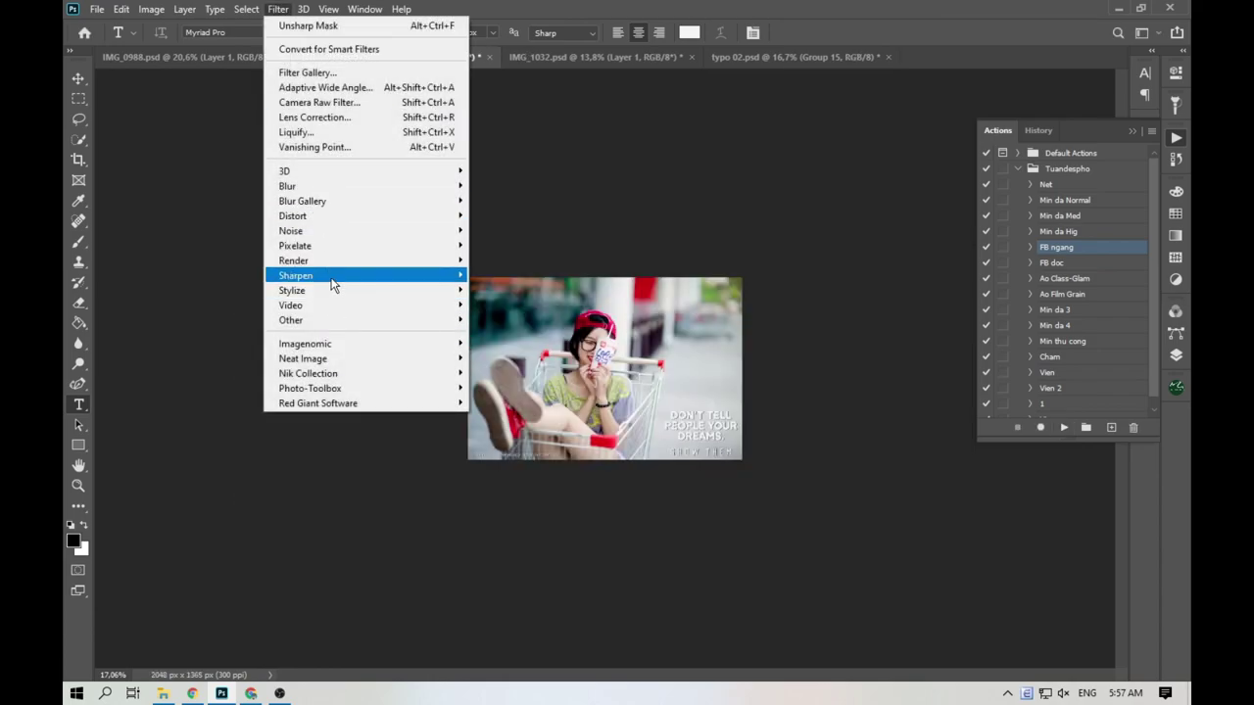
mouse_move(335, 278)
click(521, 350)
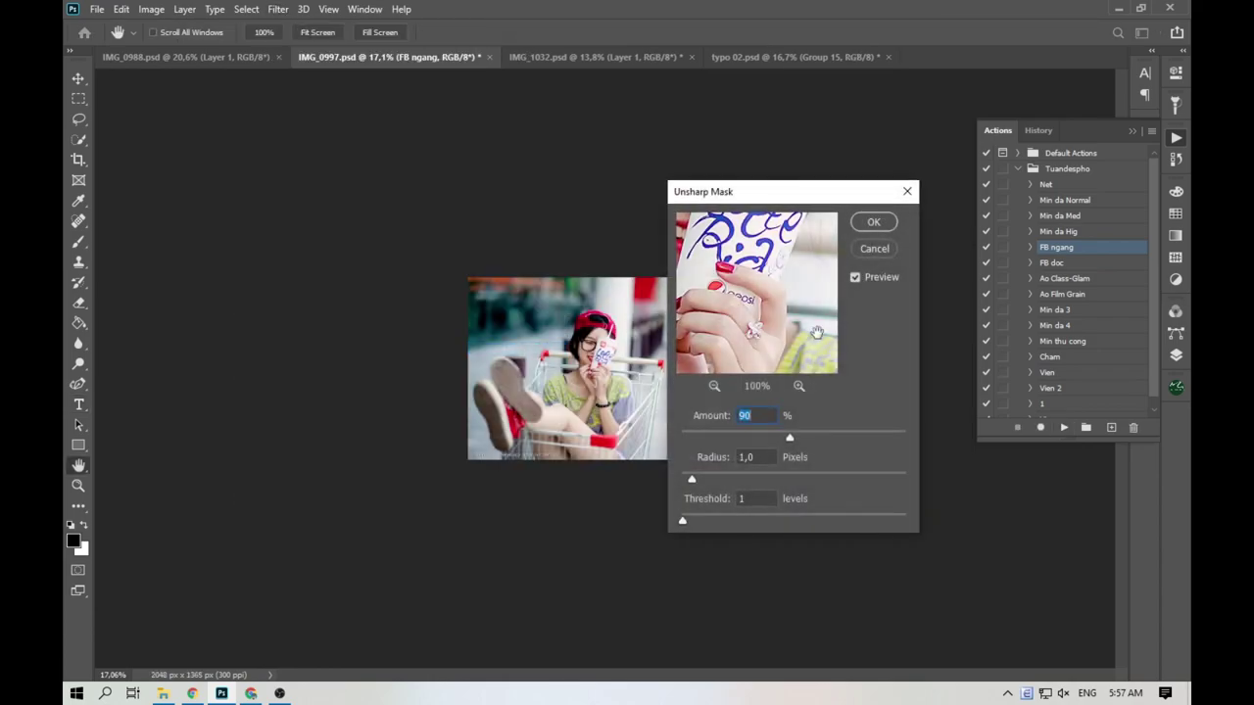
click(871, 223)
Save IMG_0997 as a JPEG in the Stock NguyenKhanhHoa folder, accepting the JPEG options.
click(97, 9)
click(137, 199)
click(433, 531)
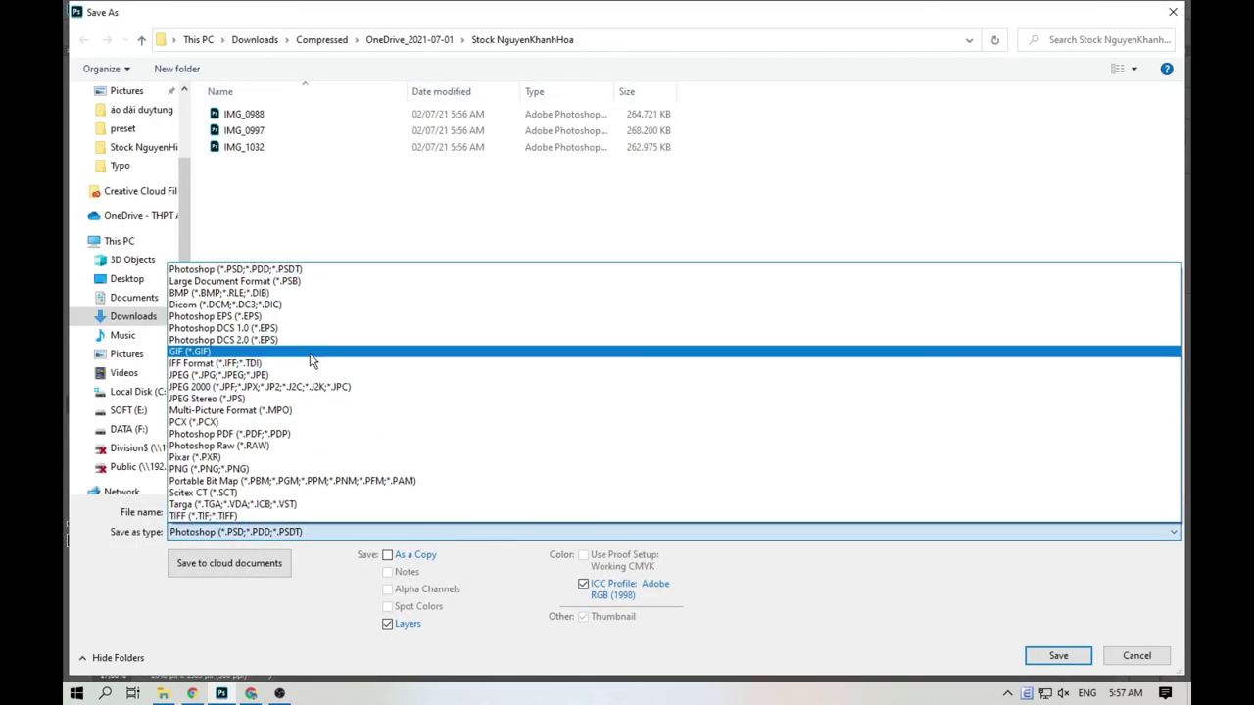
click(311, 375)
click(1056, 654)
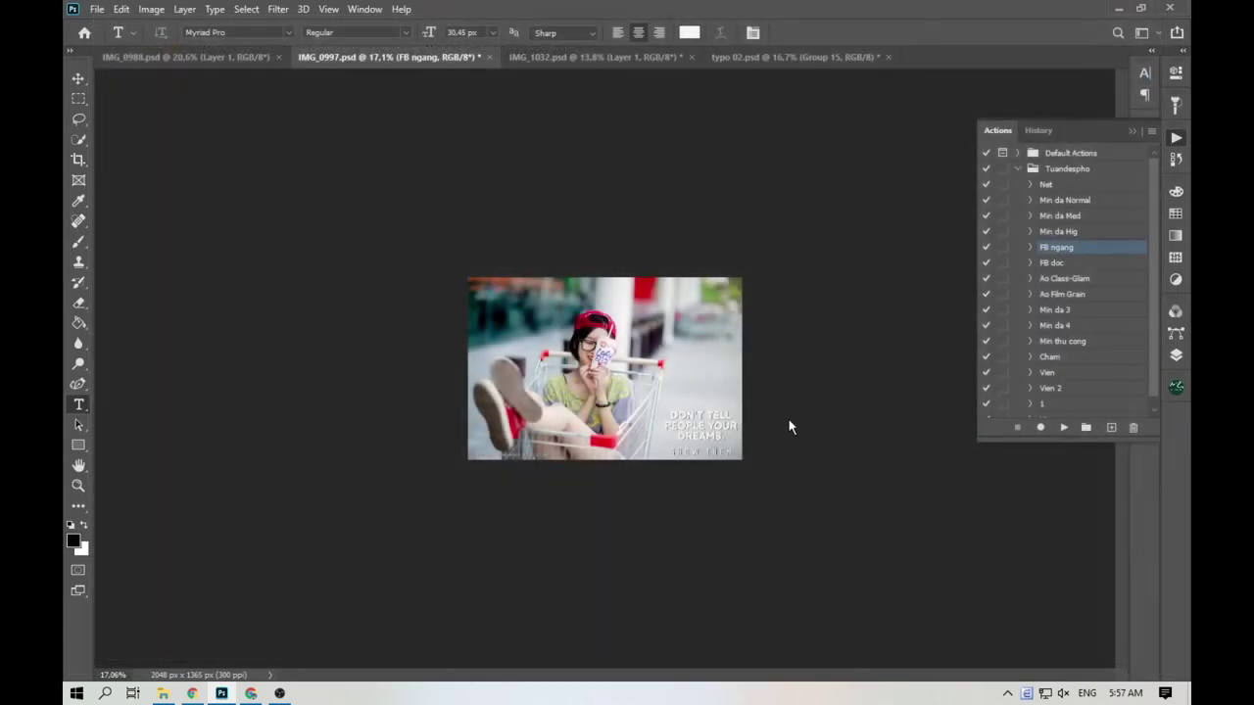
click(712, 164)
Run the FB ngang action on IMG_0988, using the existing pixel data for all missing fonts.
click(245, 59)
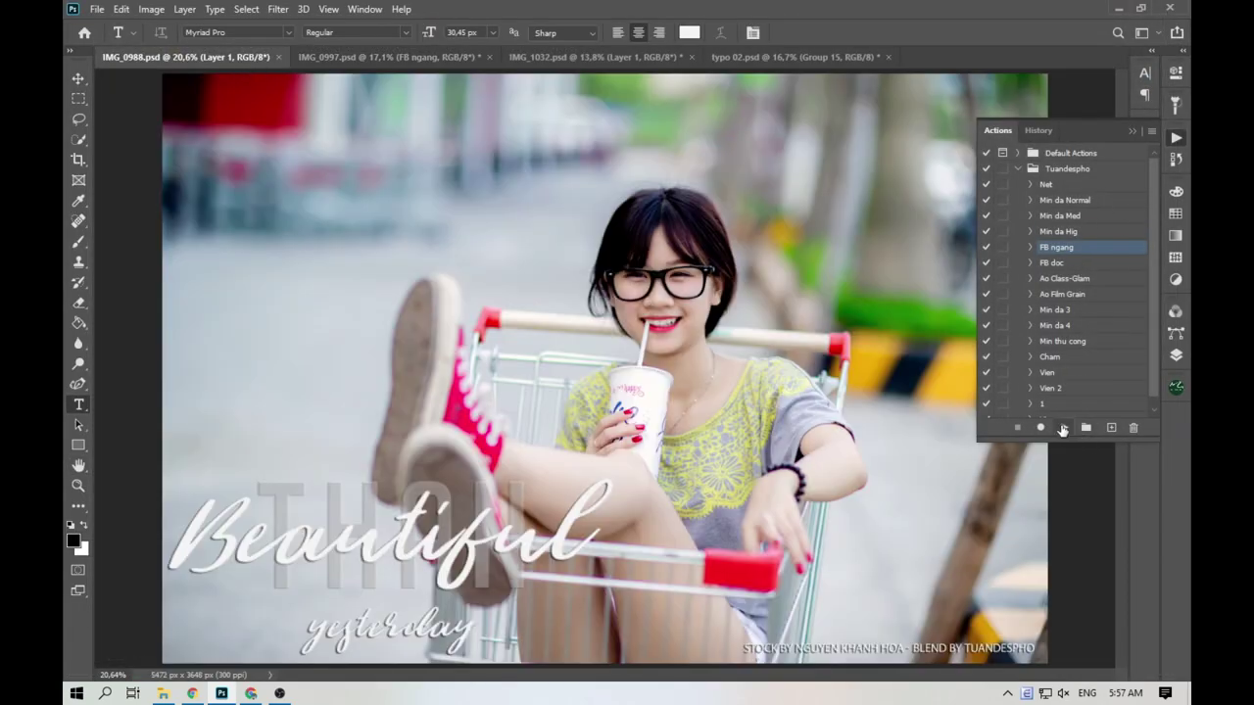
click(1063, 428)
click(691, 302)
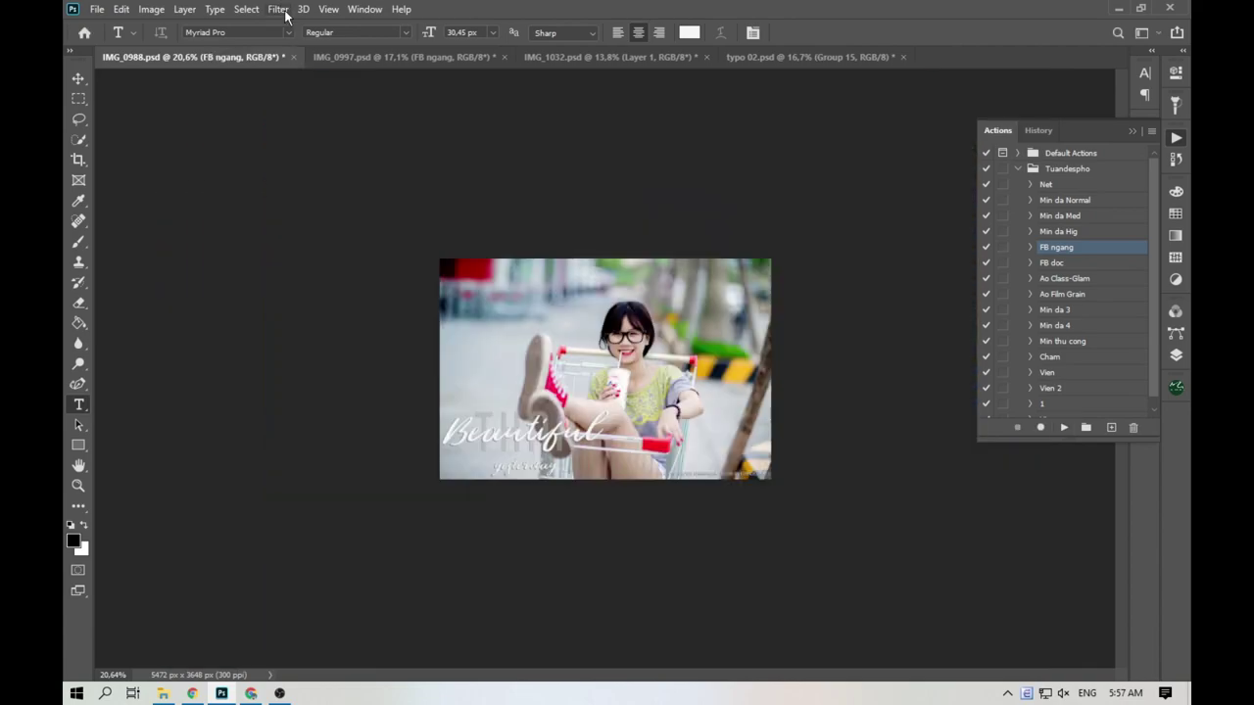
Sharpen the resized IMG_0988 with Unsharp Mask at amount 90%, radius 1.0 pixels and threshold 1.
click(280, 9)
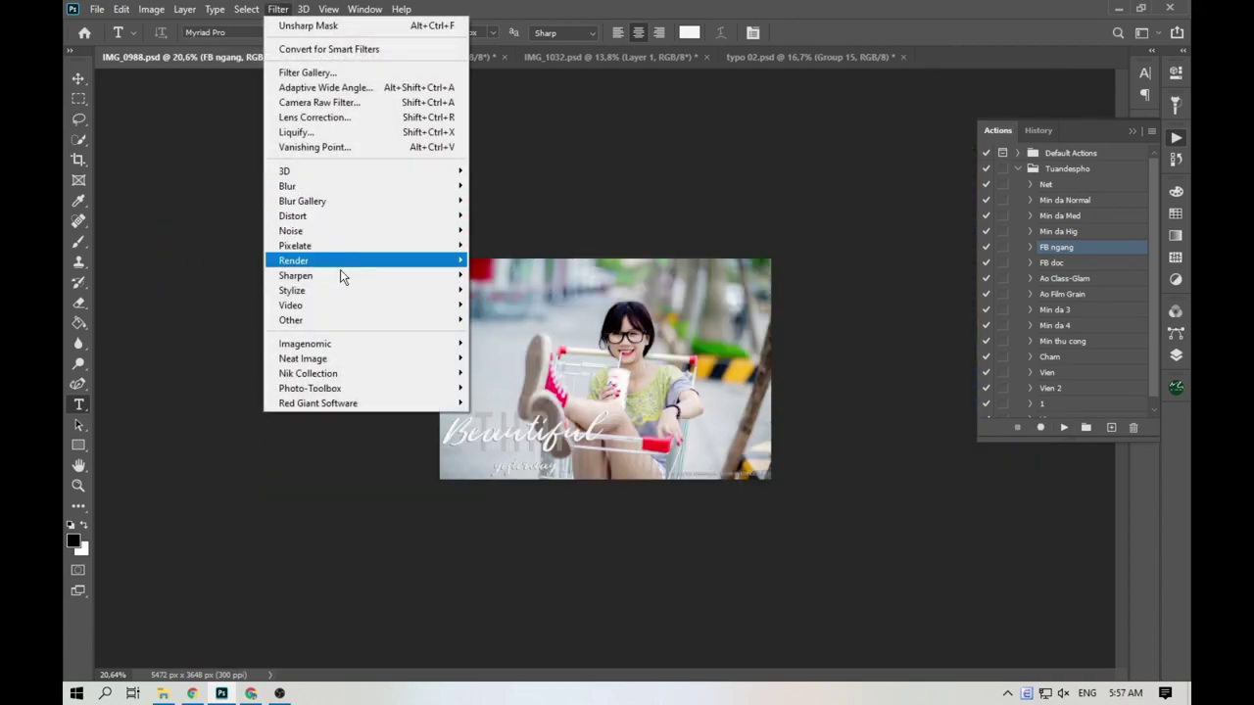
mouse_move(342, 278)
click(540, 358)
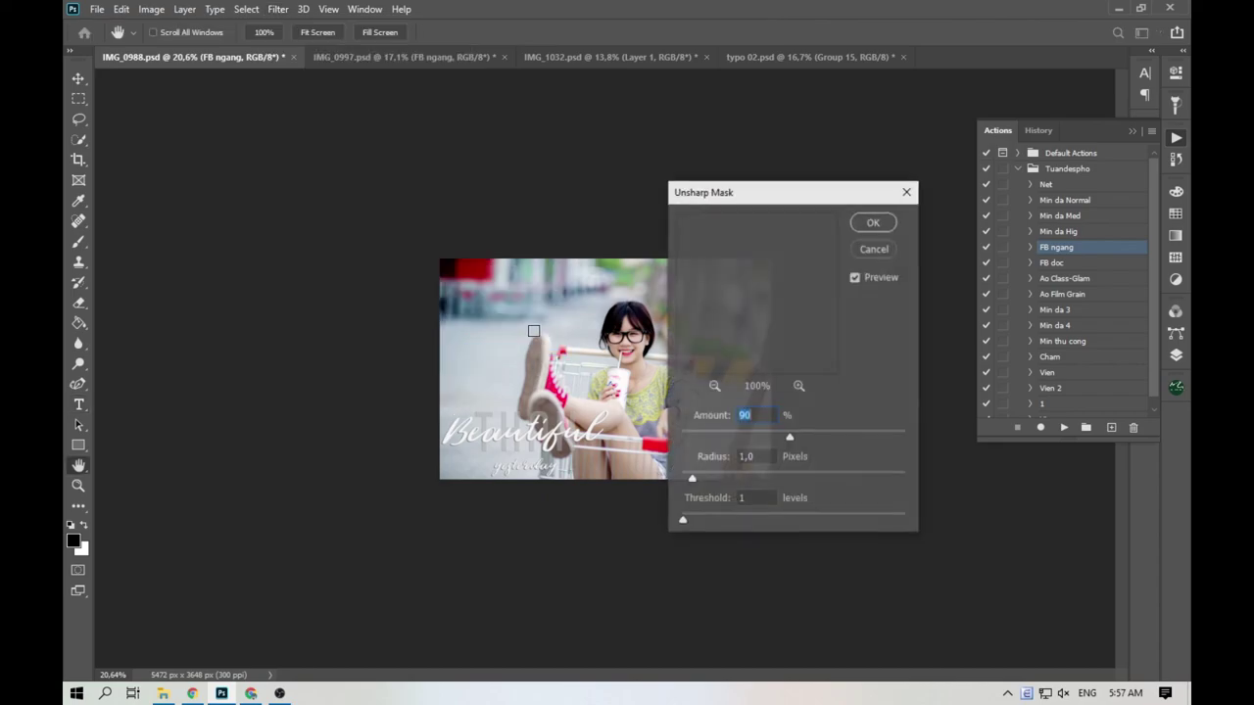
click(875, 223)
key(t)
Save IMG_0988 as a JPEG in the Stock NguyenKhanhHoa folder, and undo the resizing in the open document.
click(97, 9)
click(122, 196)
click(497, 537)
click(350, 372)
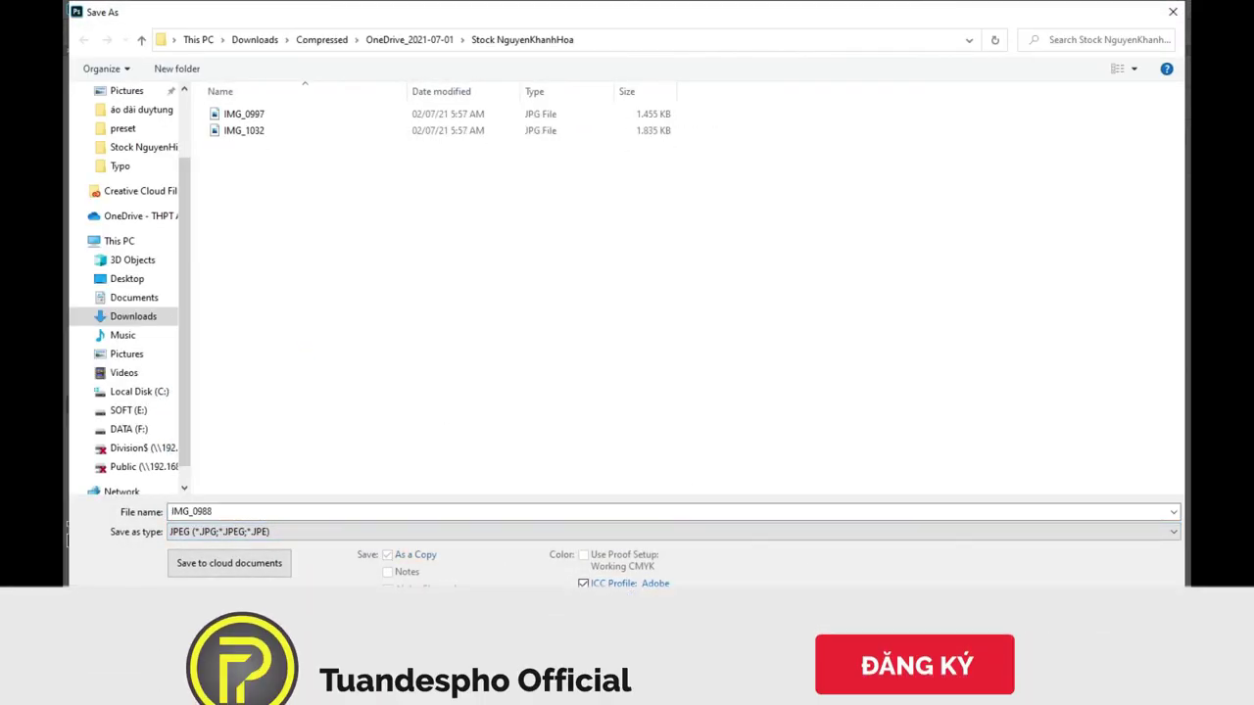
key(Return)
click(718, 163)
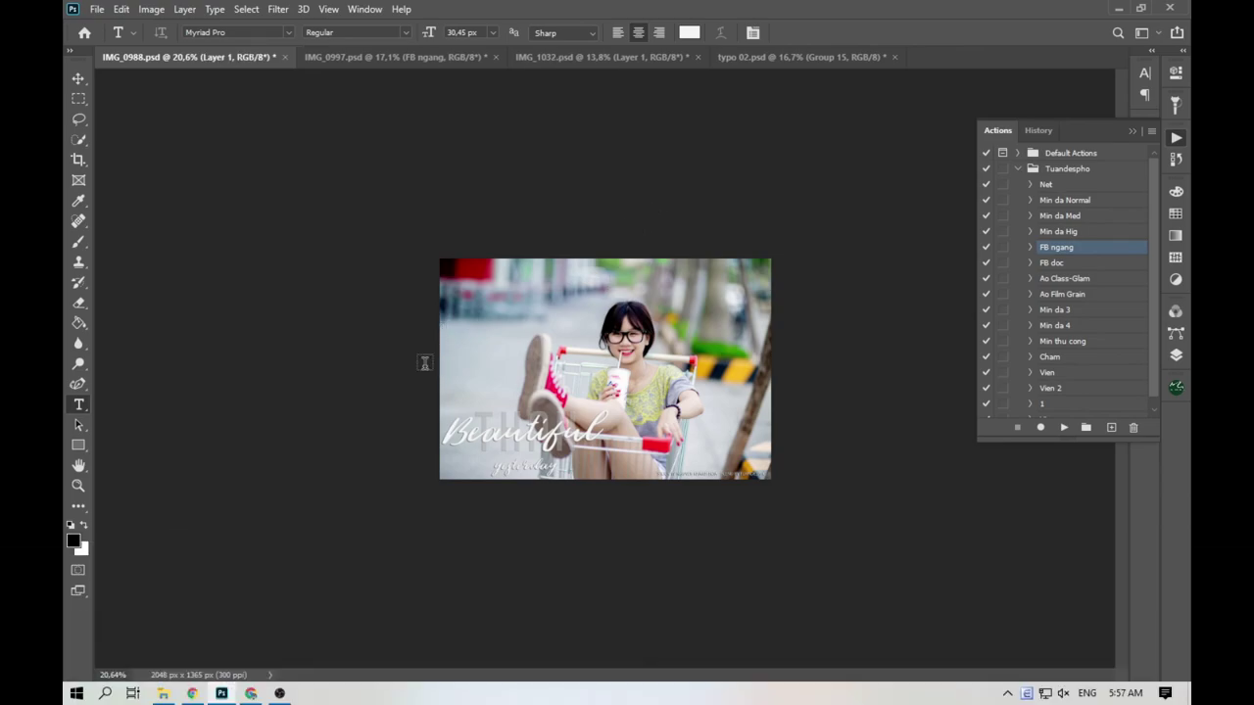
key(ctrl+z)
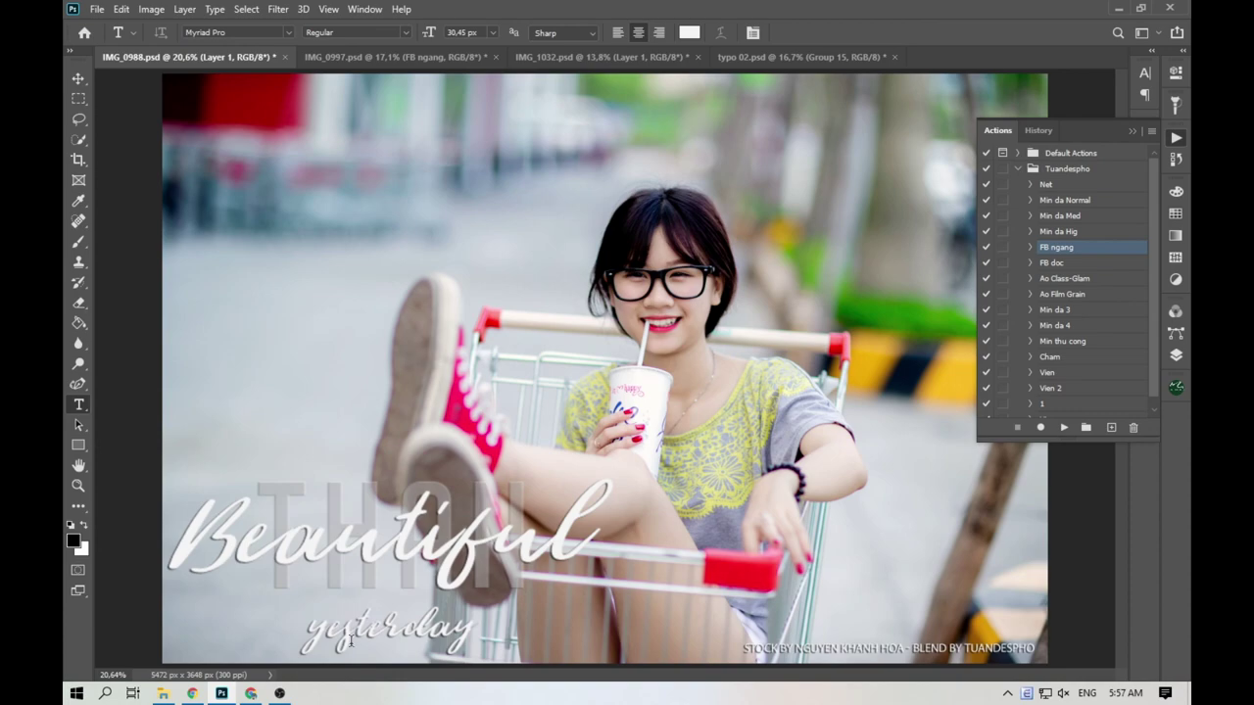